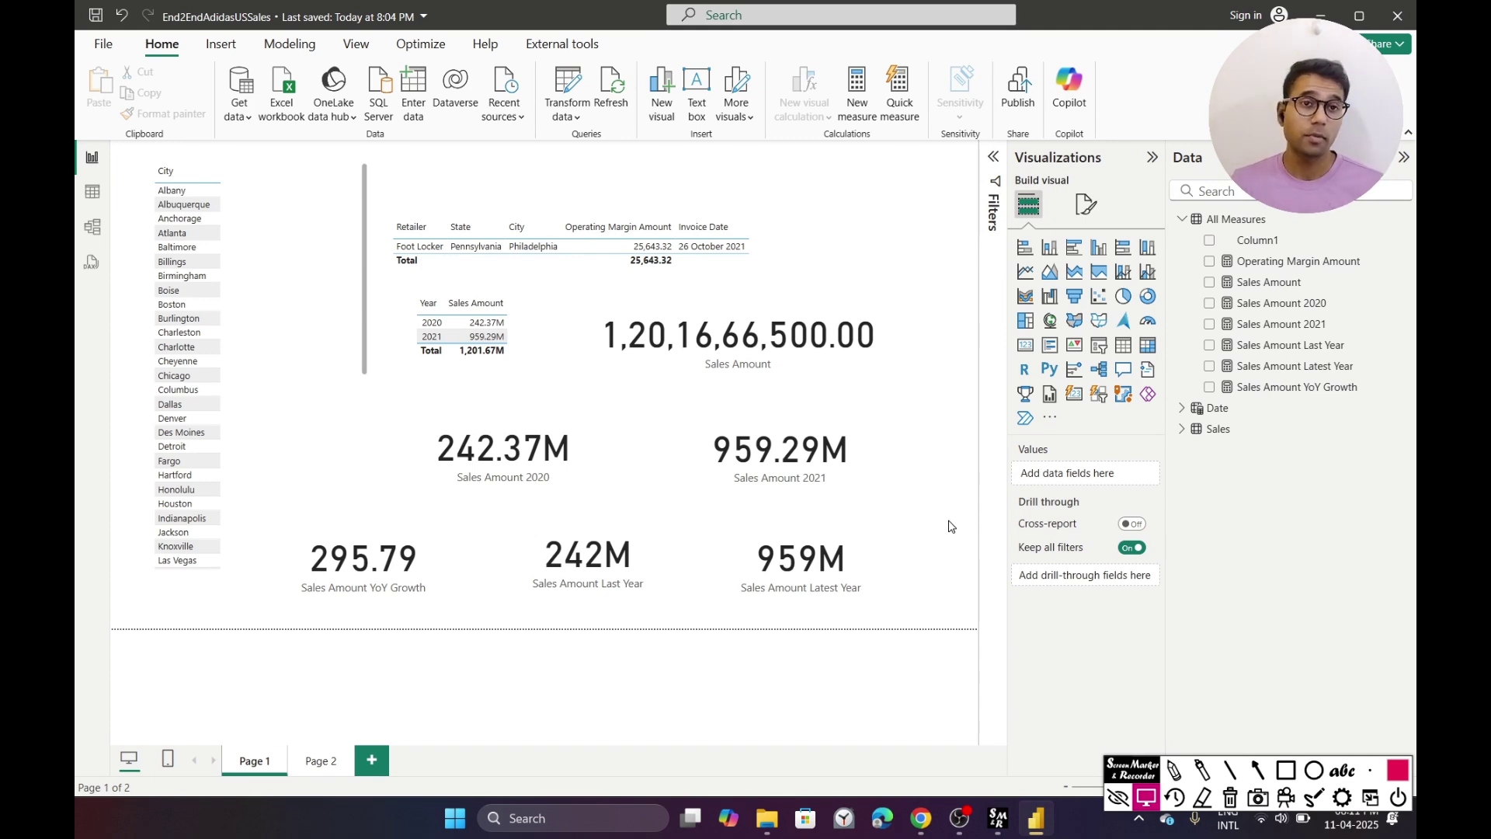
- Review the formula of the Sales Amount Last Year measure, marking its LastYear variable line with two temporary arrows
left_click(1312, 347)
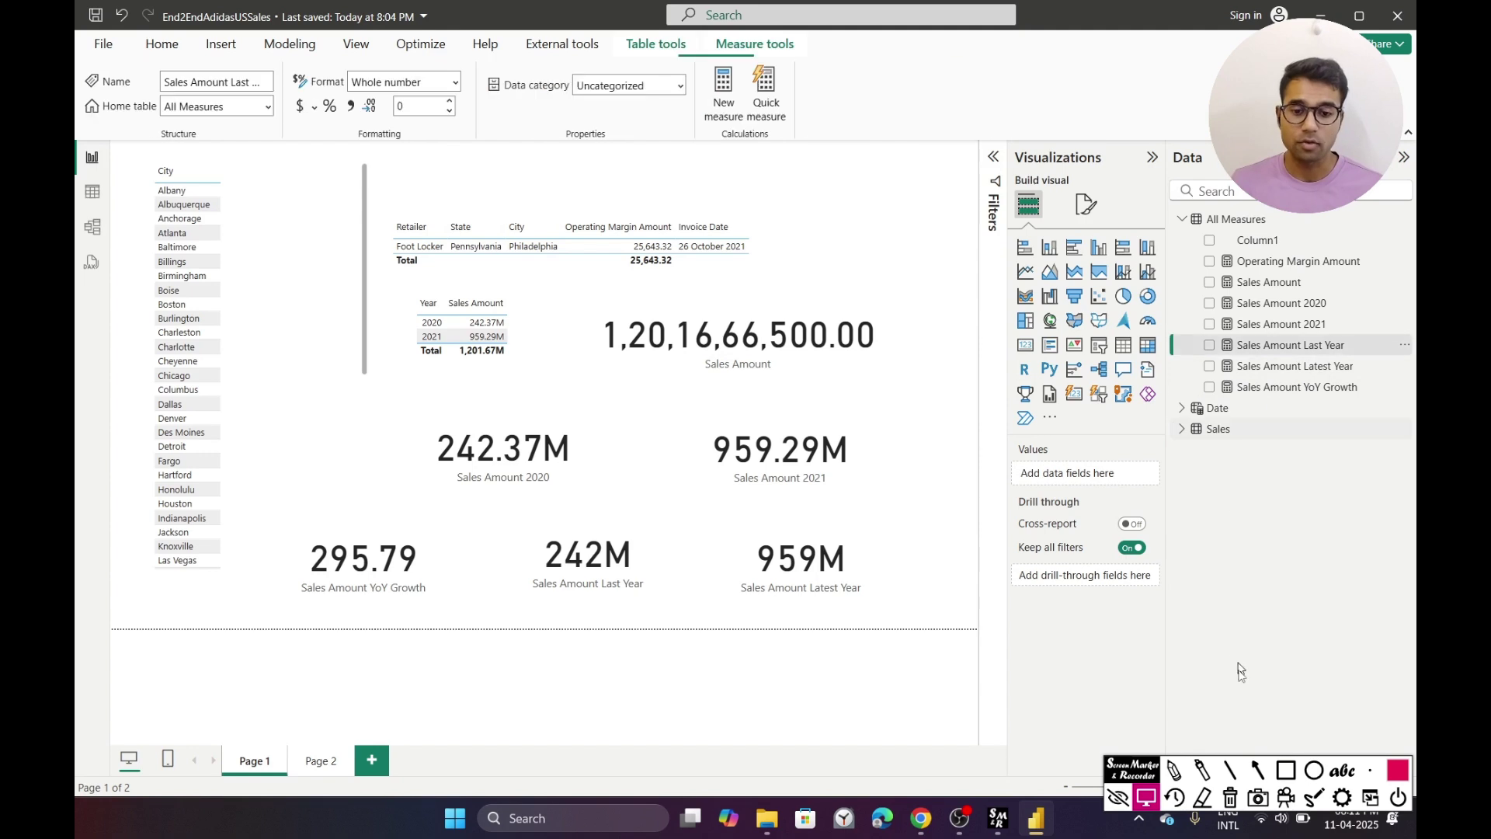
left_click(1254, 771)
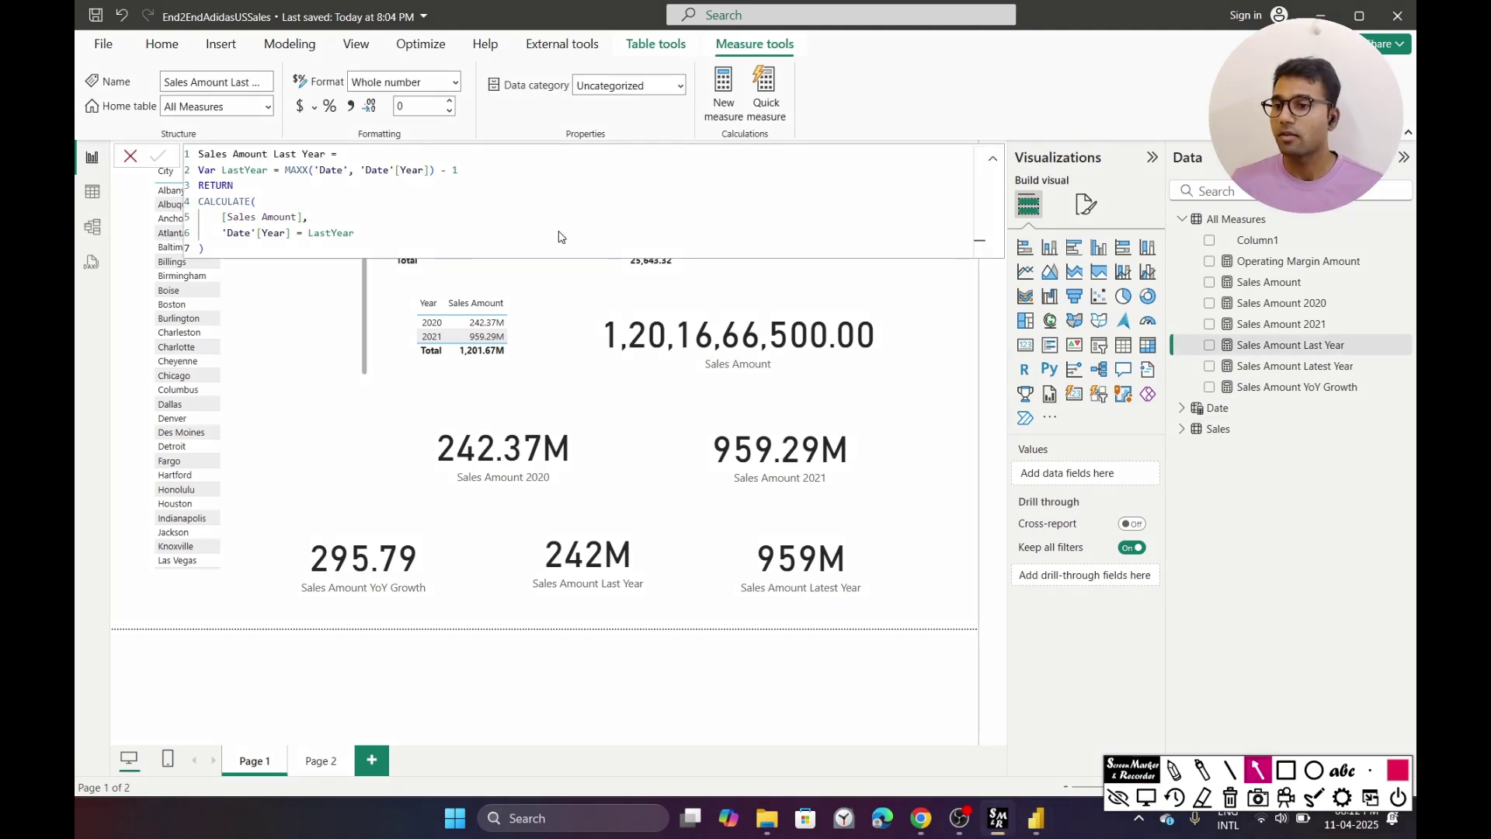
left_click_drag(570, 220, 471, 179)
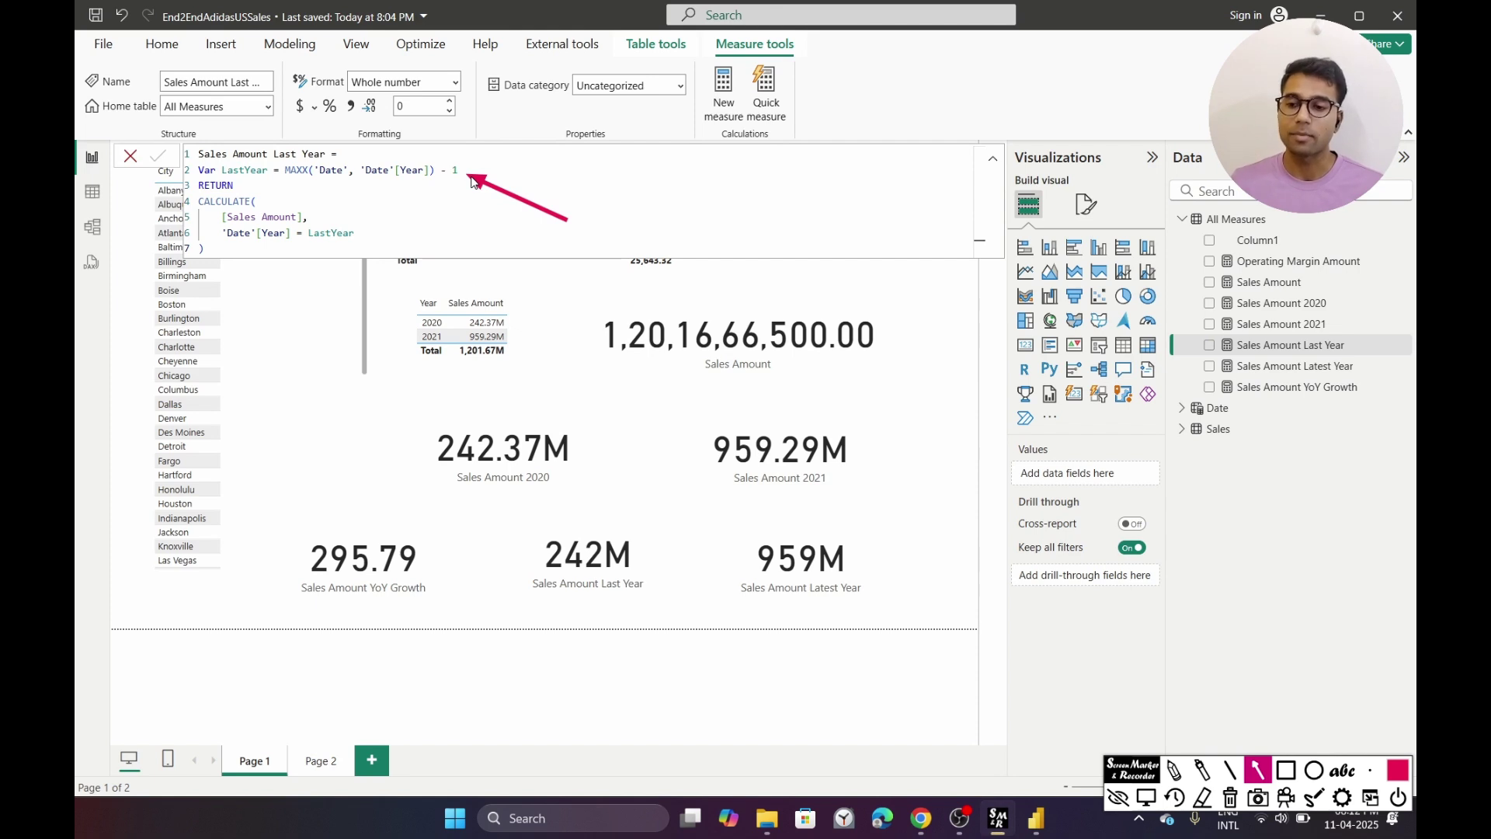
left_click_drag(400, 302, 371, 193)
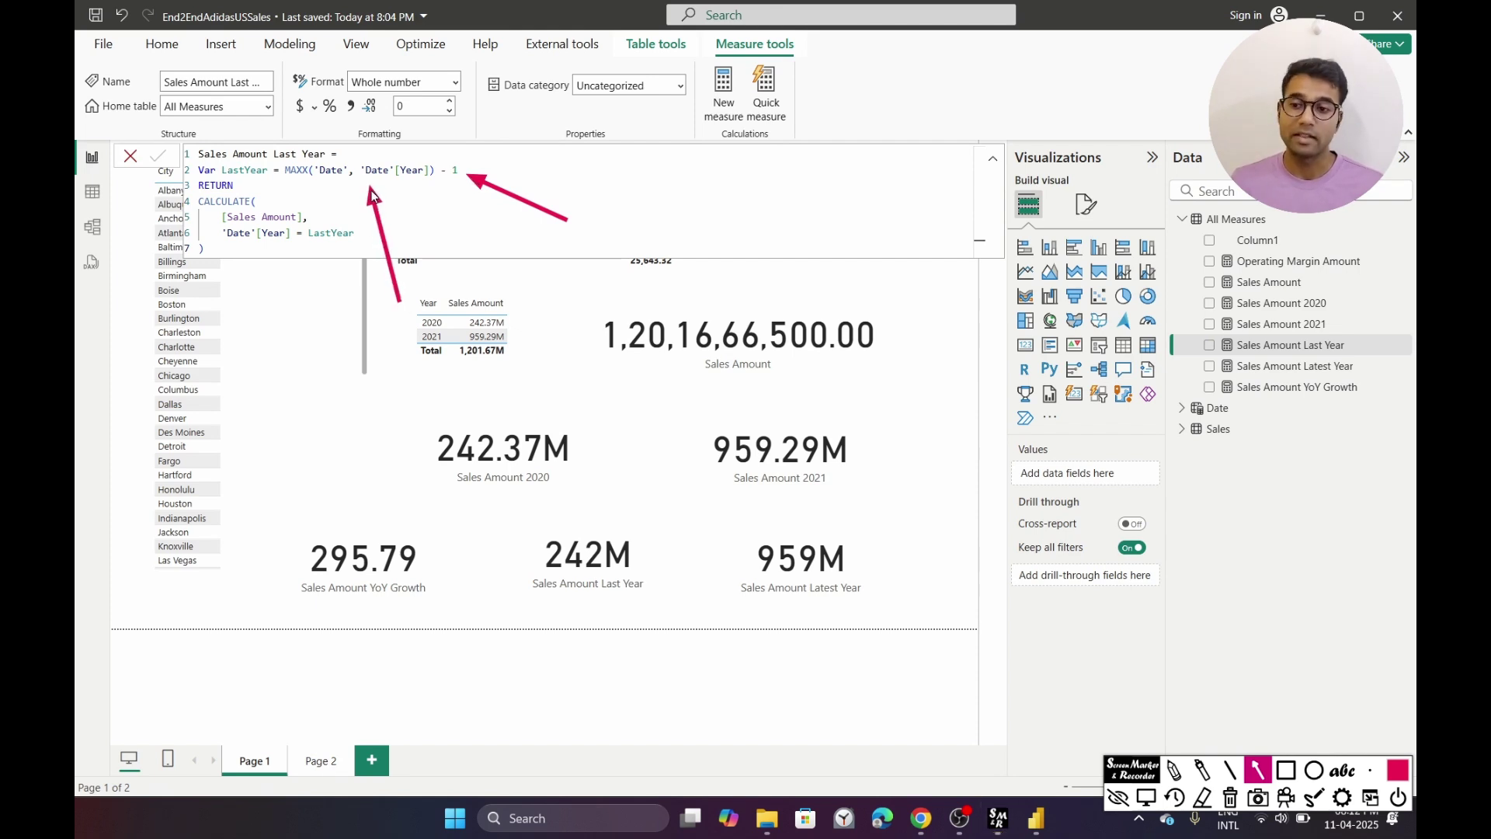
key("Escape")
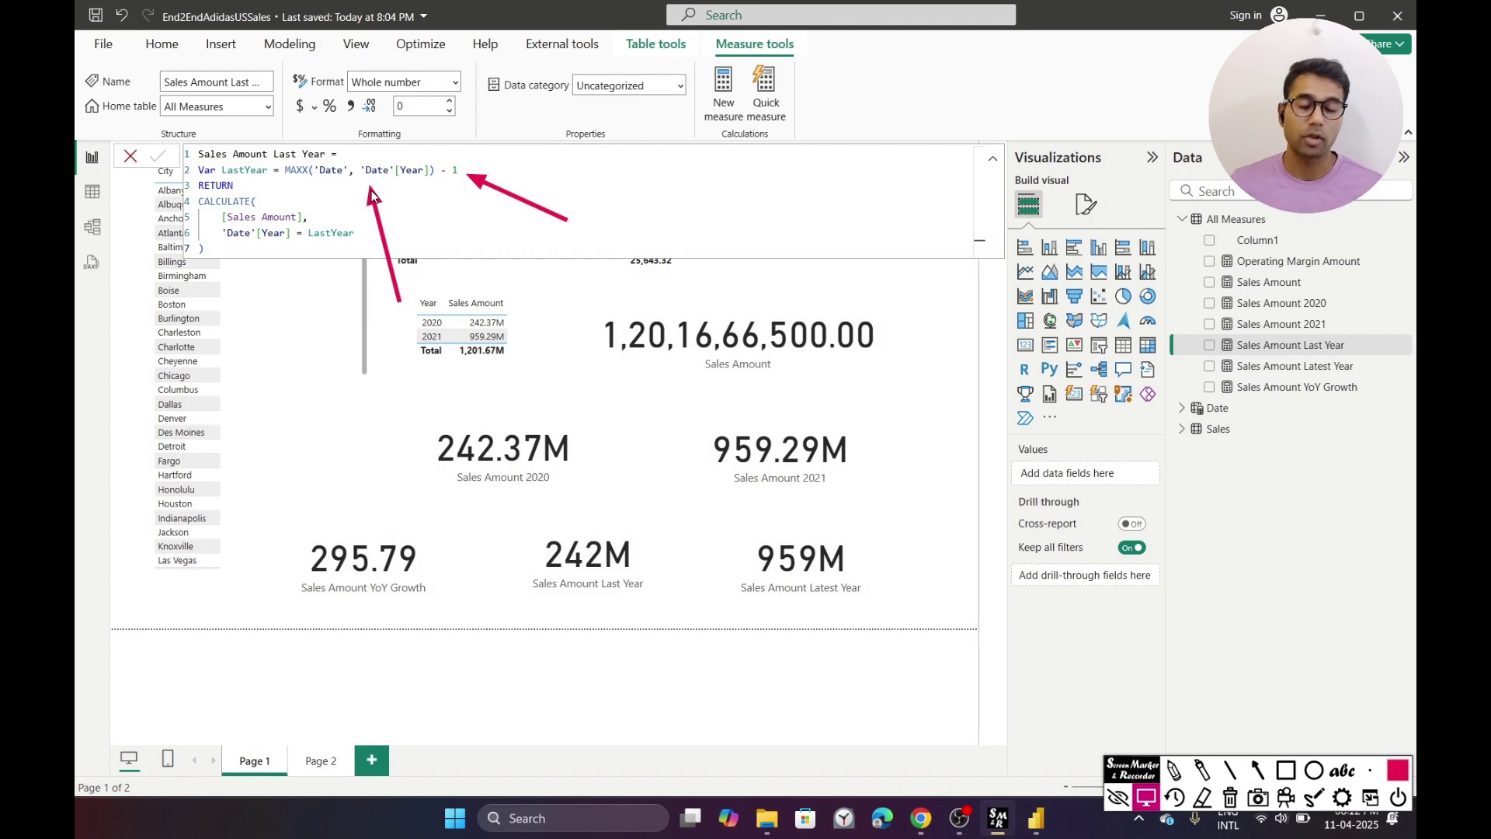
key("Delete")
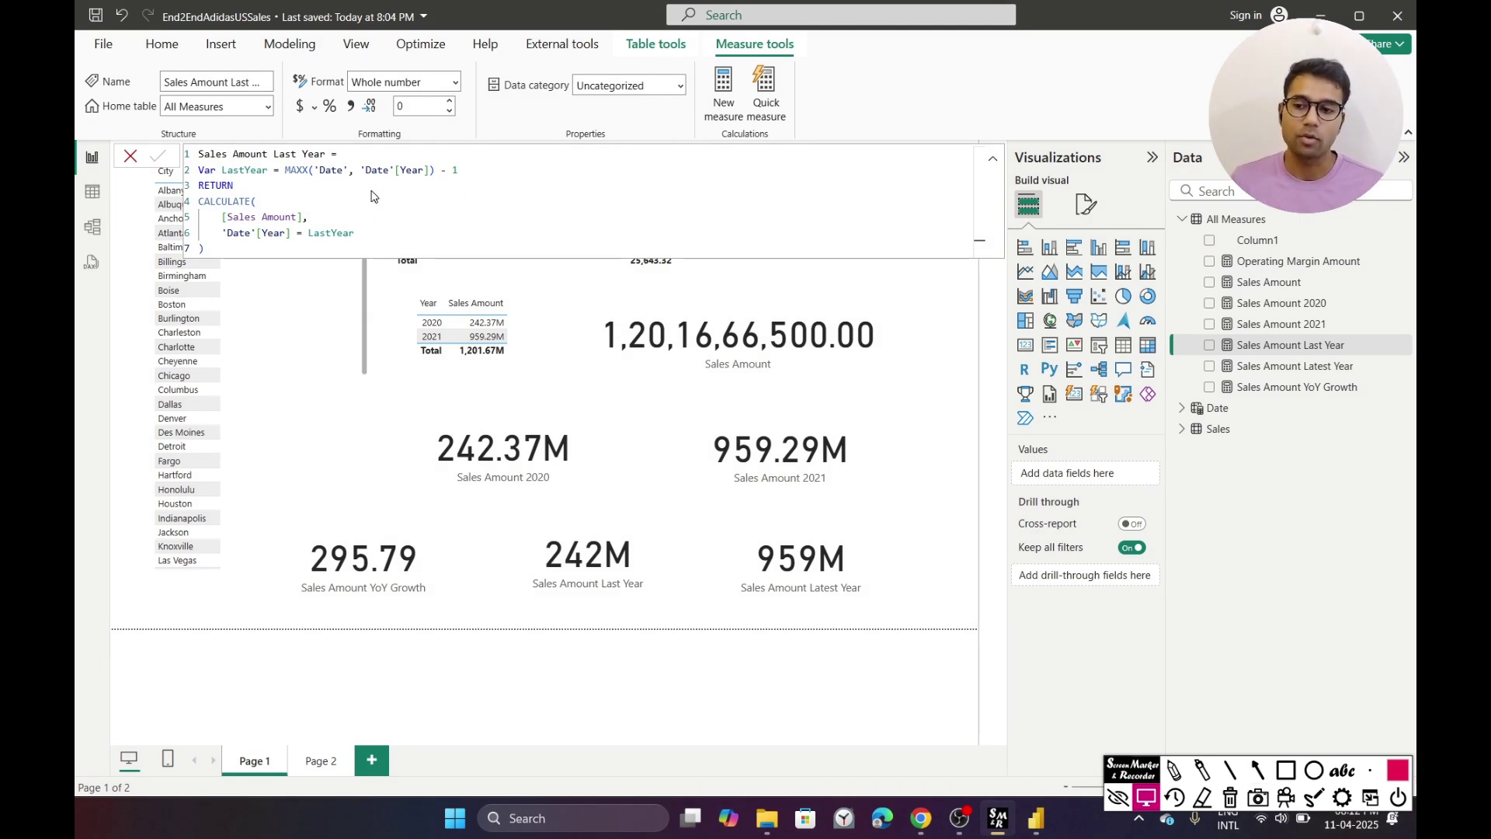
left_click(458, 169)
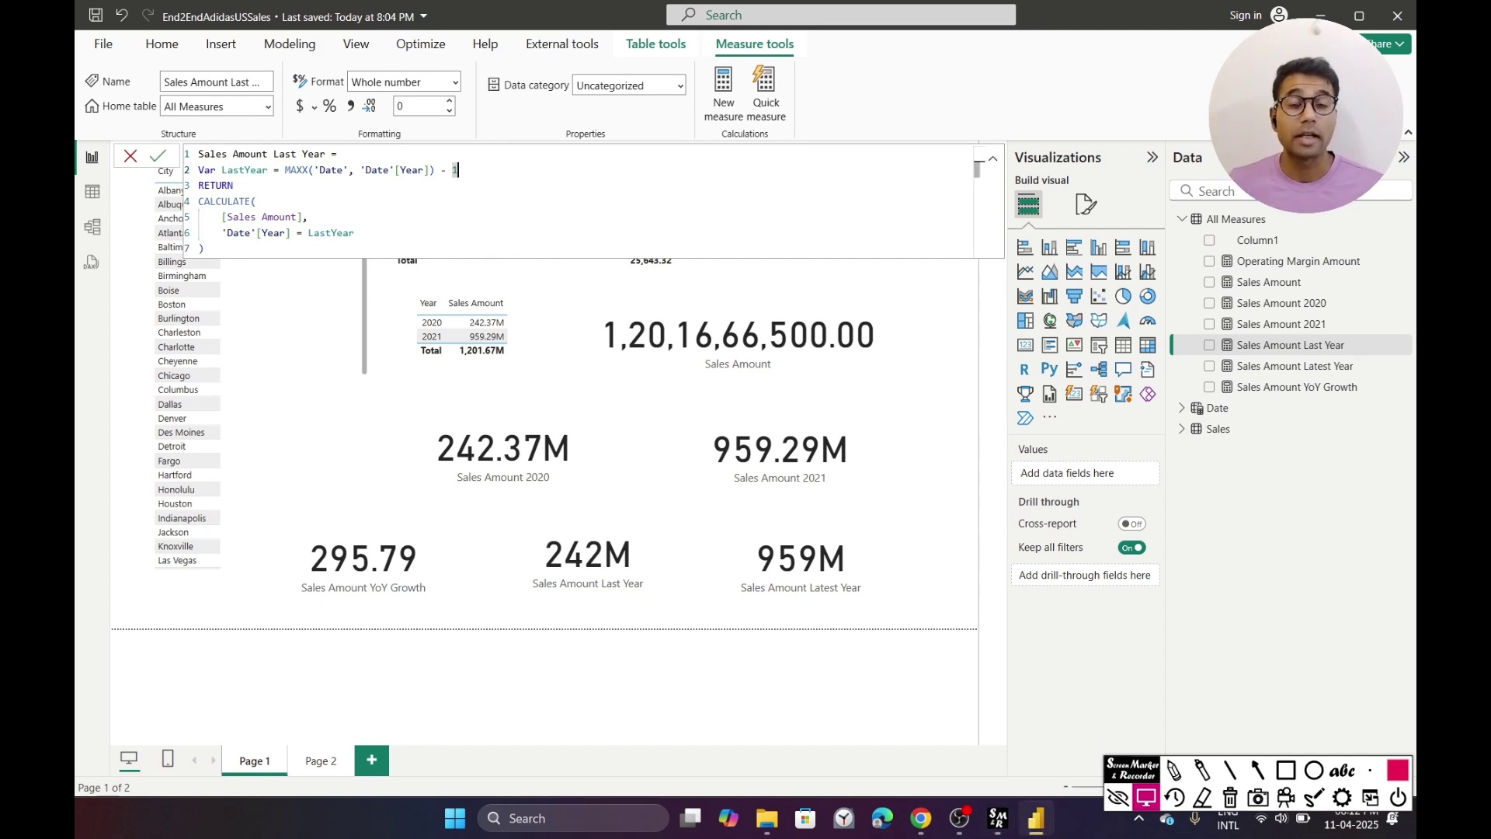
left_click(412, 350)
left_click(930, 508)
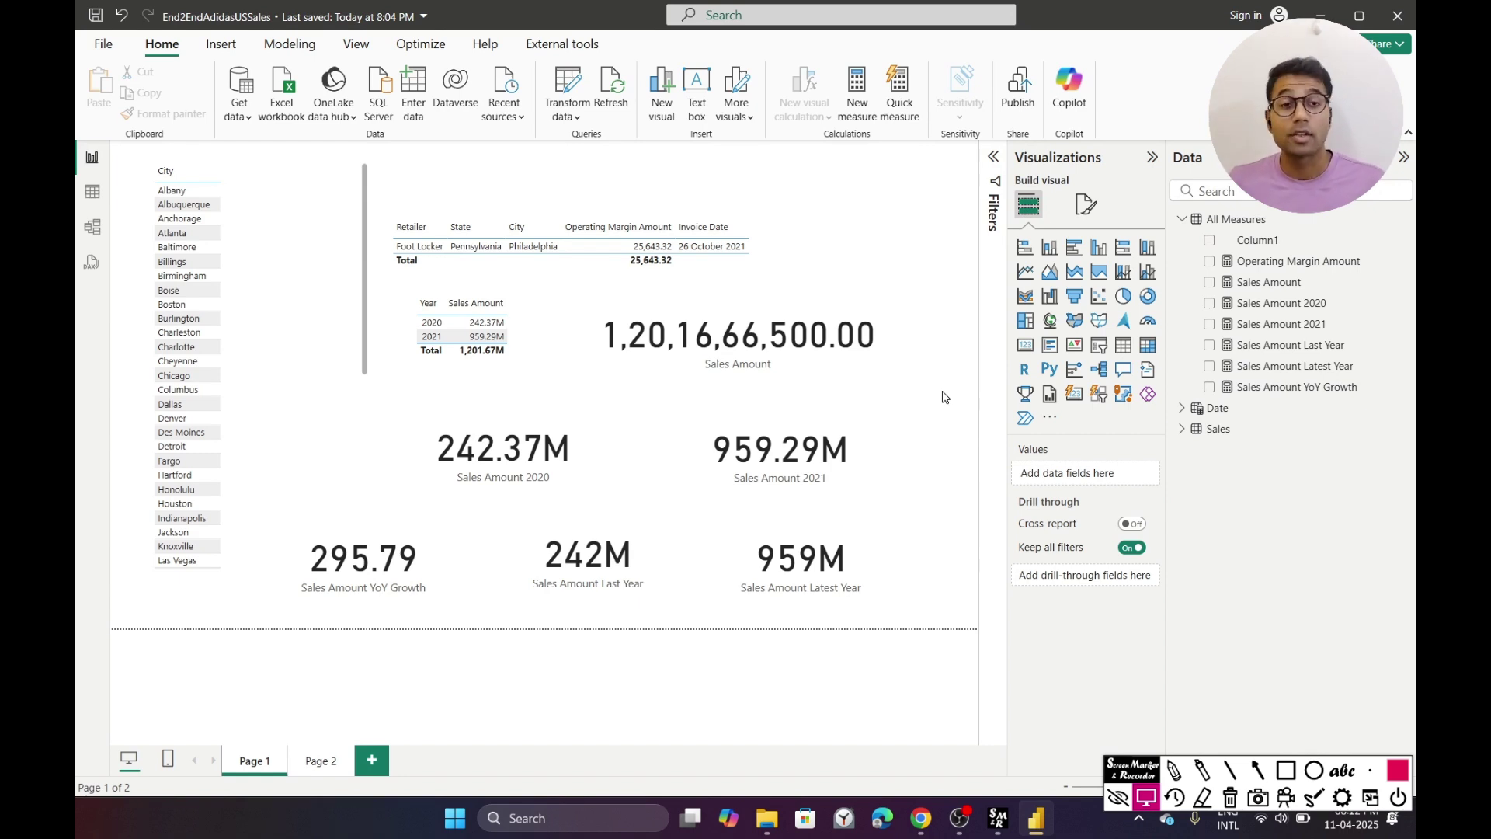
- On Page 2, start a new numeric range parameter and name it No of Months
left_click(321, 760)
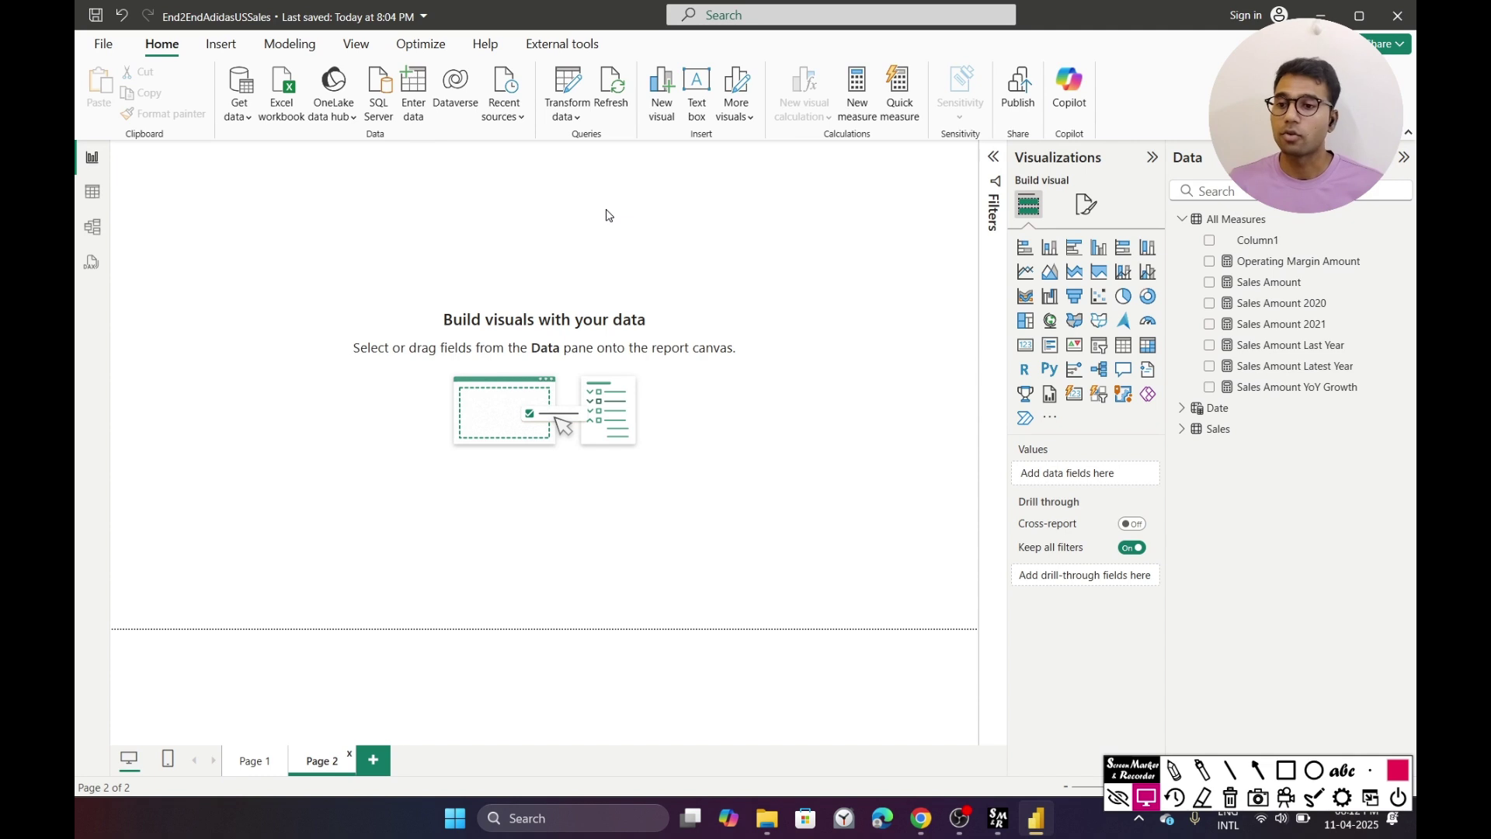
left_click(290, 44)
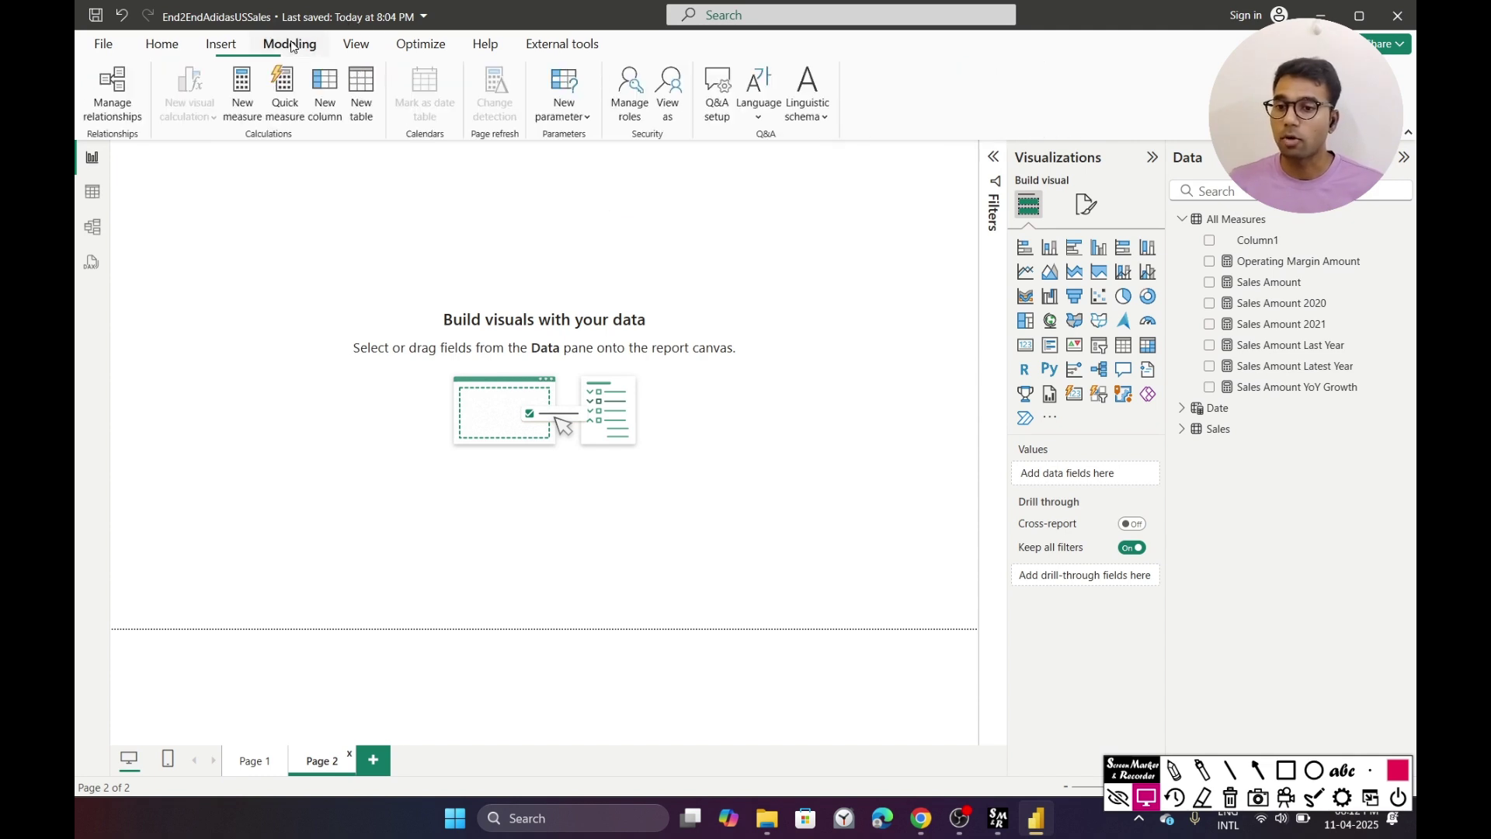
left_click(561, 109)
left_click(579, 146)
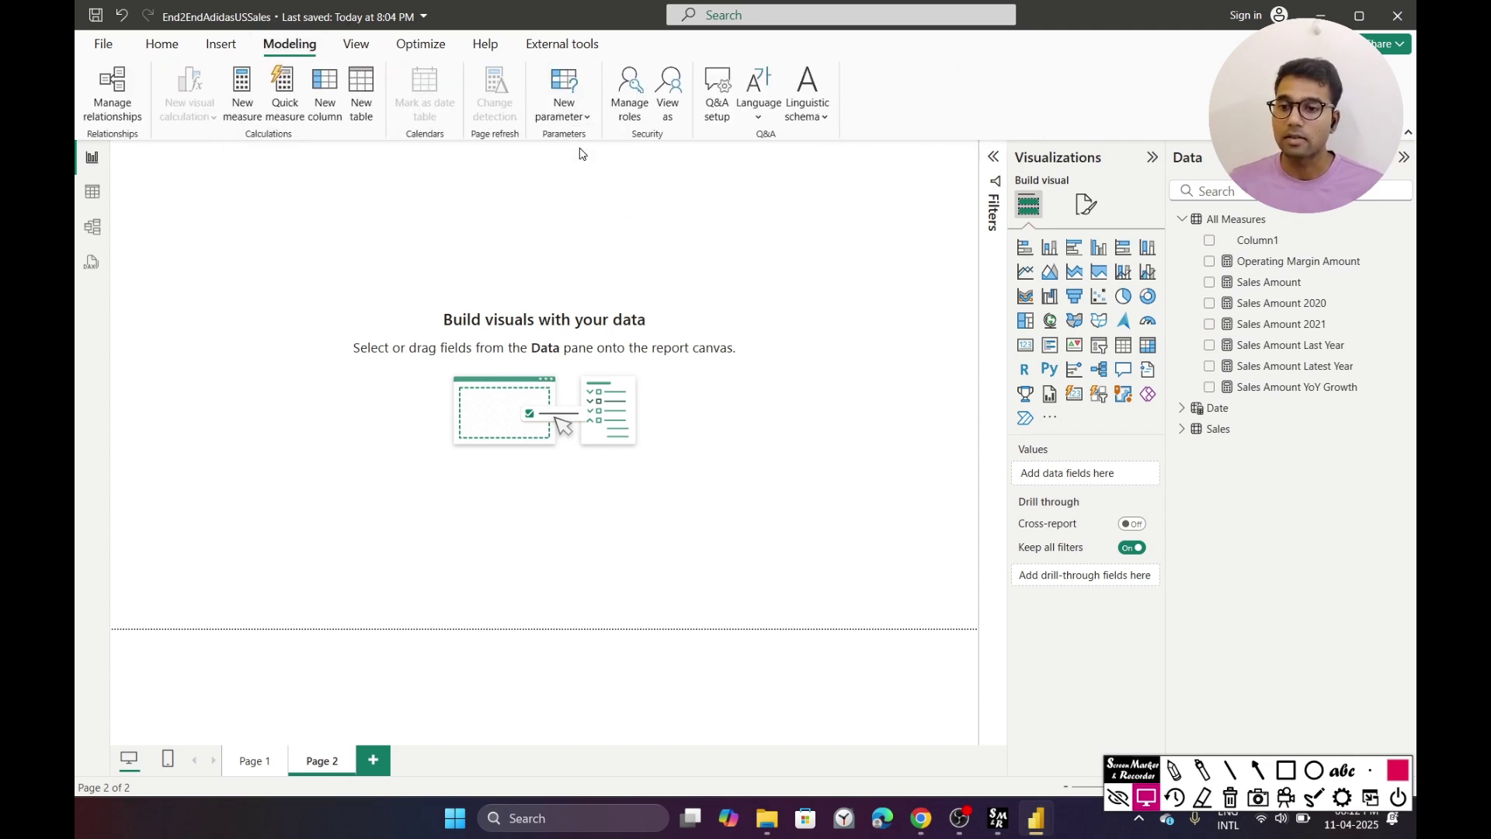
left_click_drag(575, 295, 453, 293)
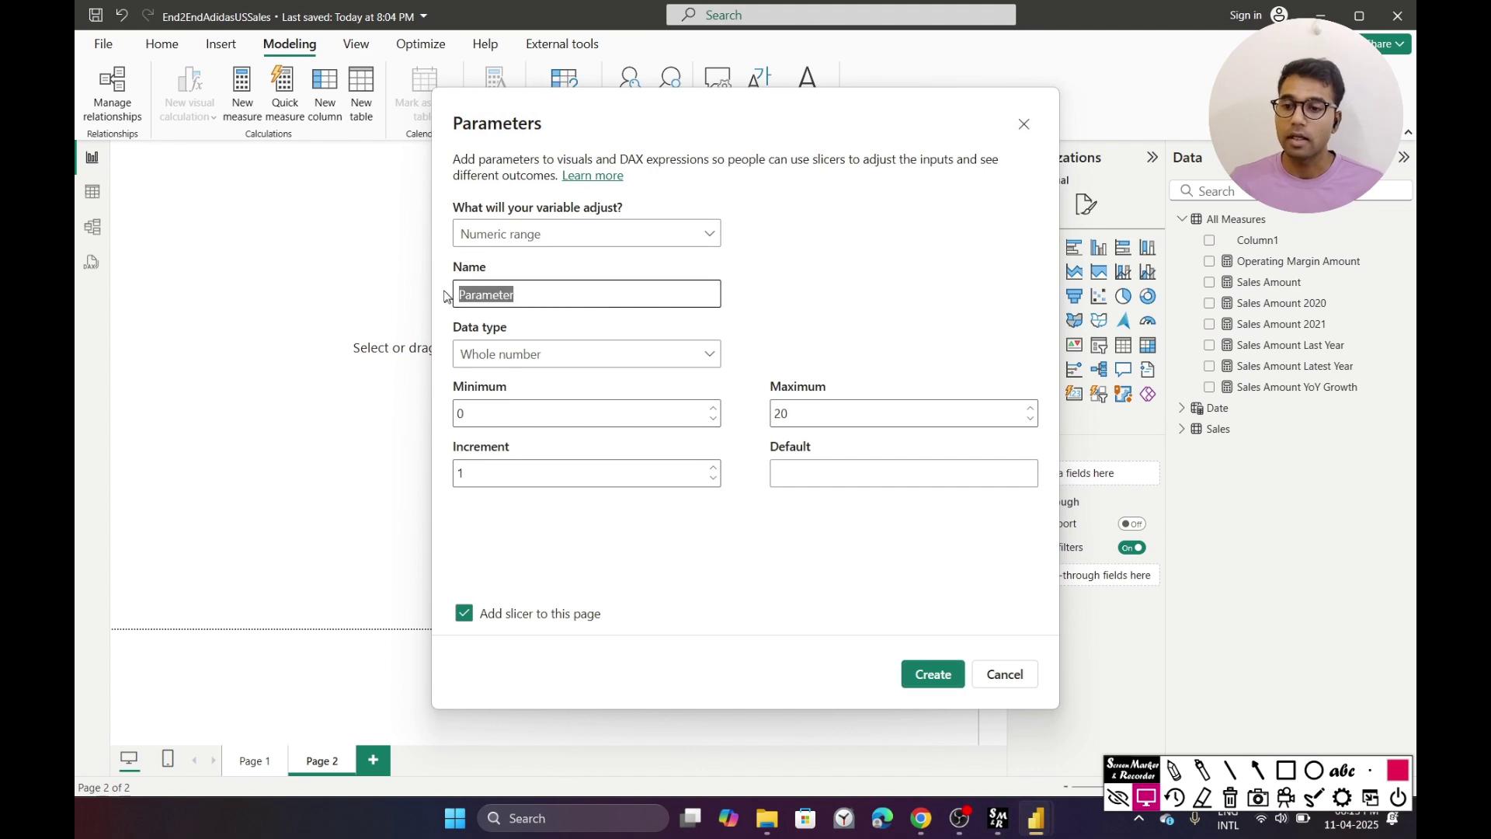
type("No of Month")
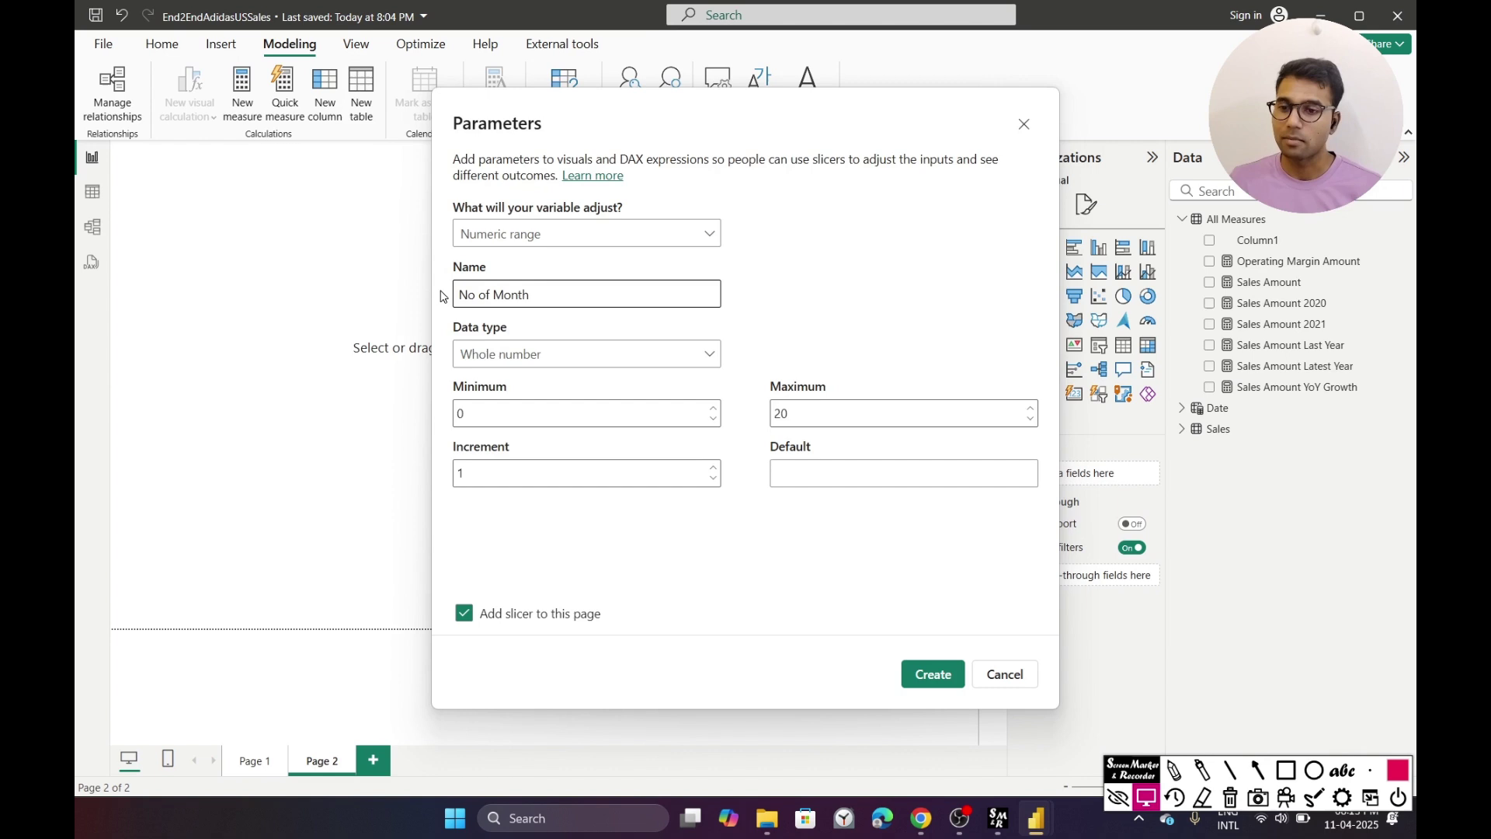
type("s")
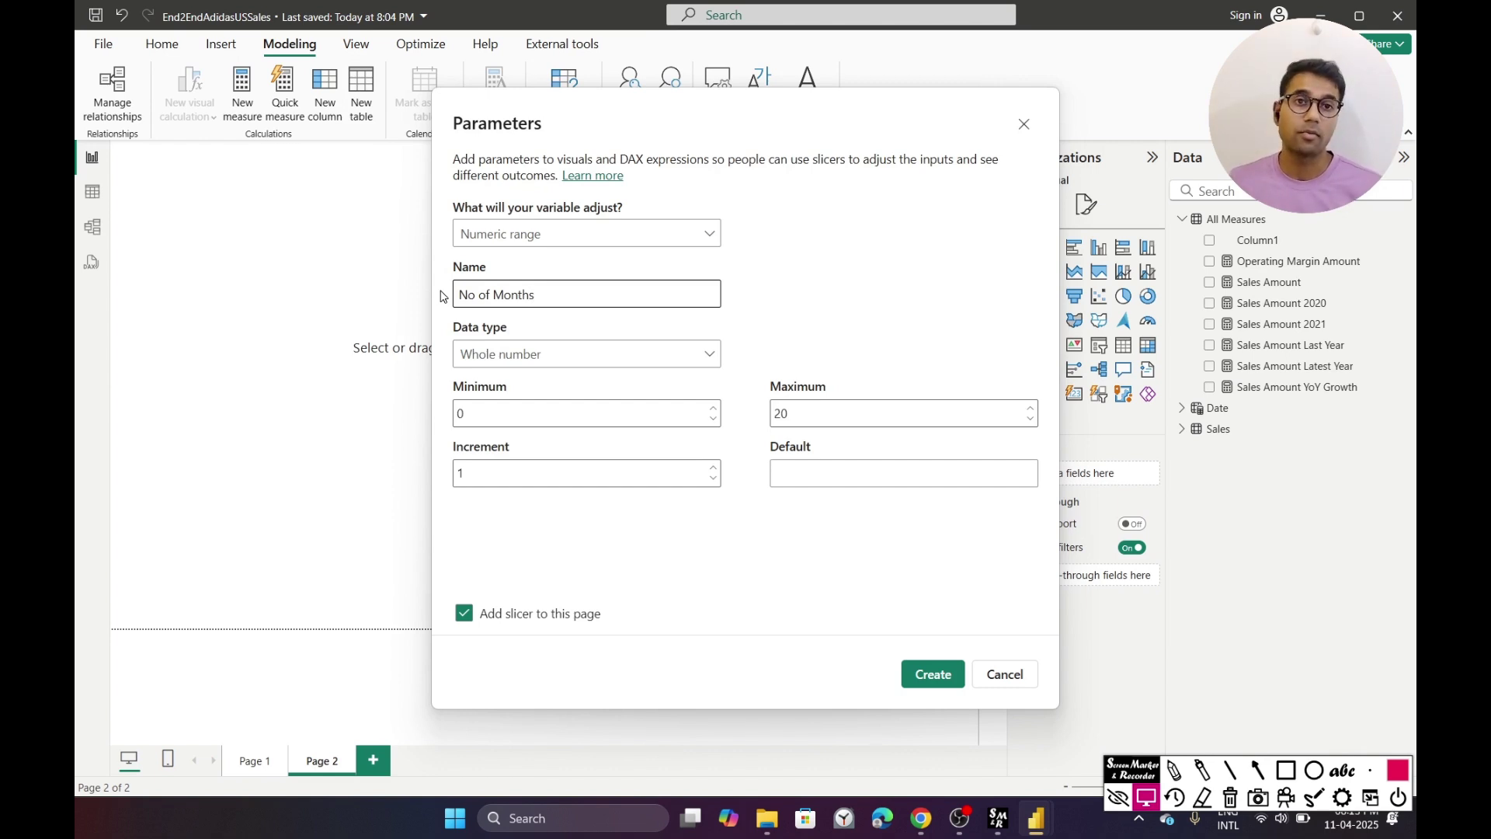
- Keep the parameter as a whole number, set its minimum to 1 and maximum to 12, and create it with a slicer on the page
left_click(570, 356)
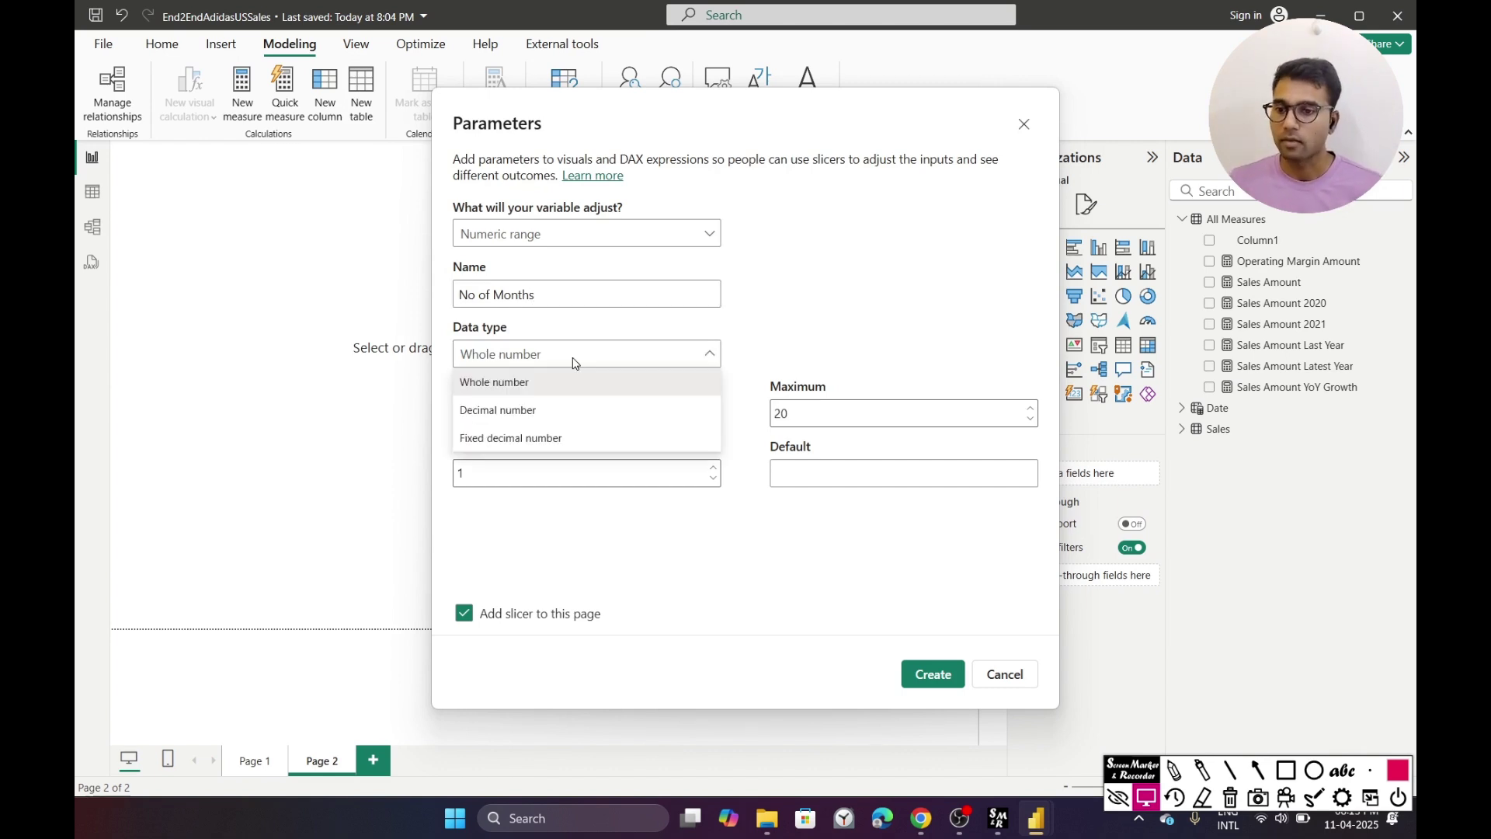
left_click(572, 364)
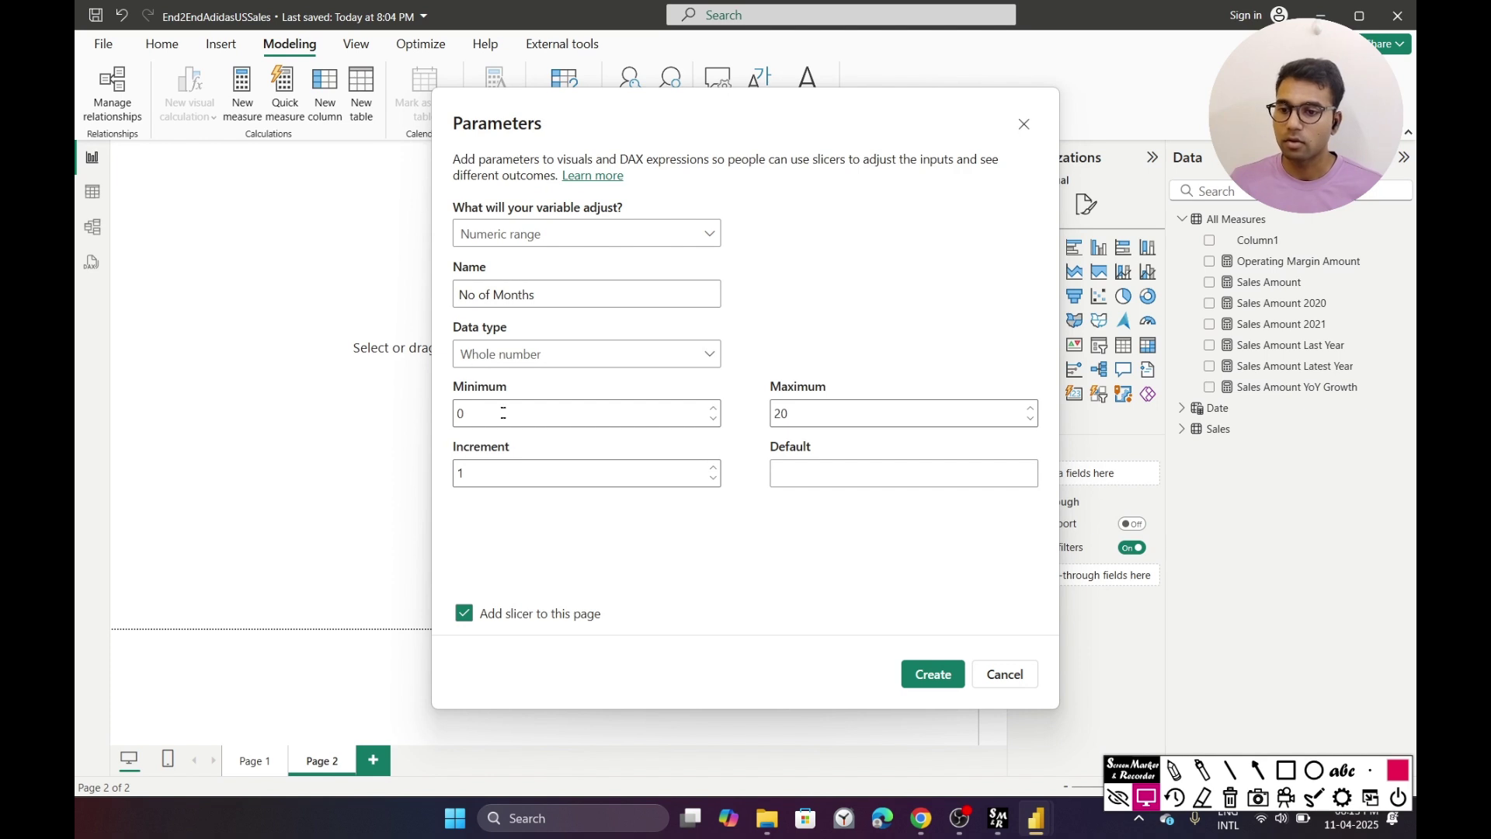
double_click(460, 414)
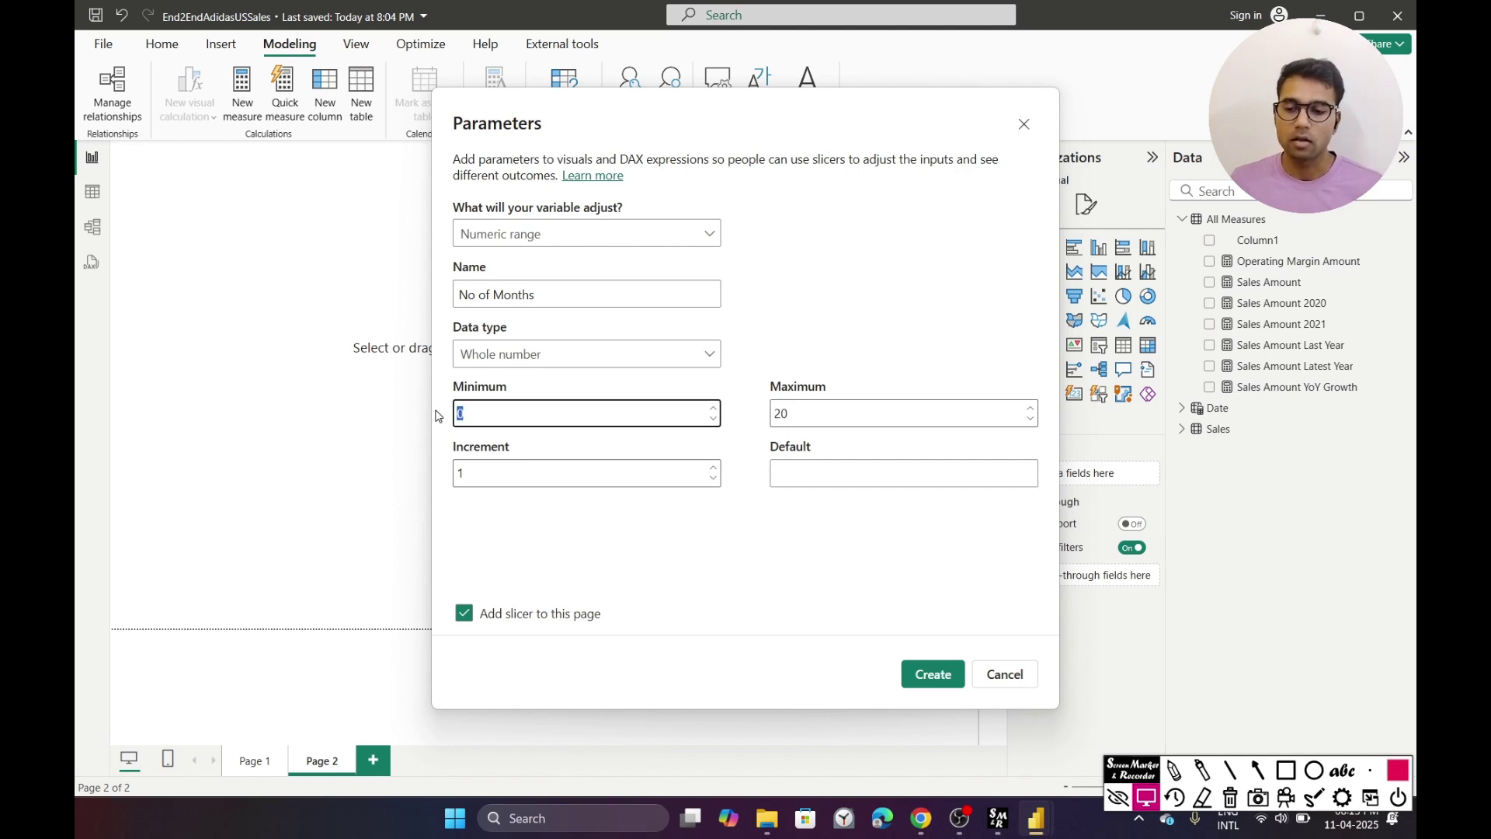
type("1")
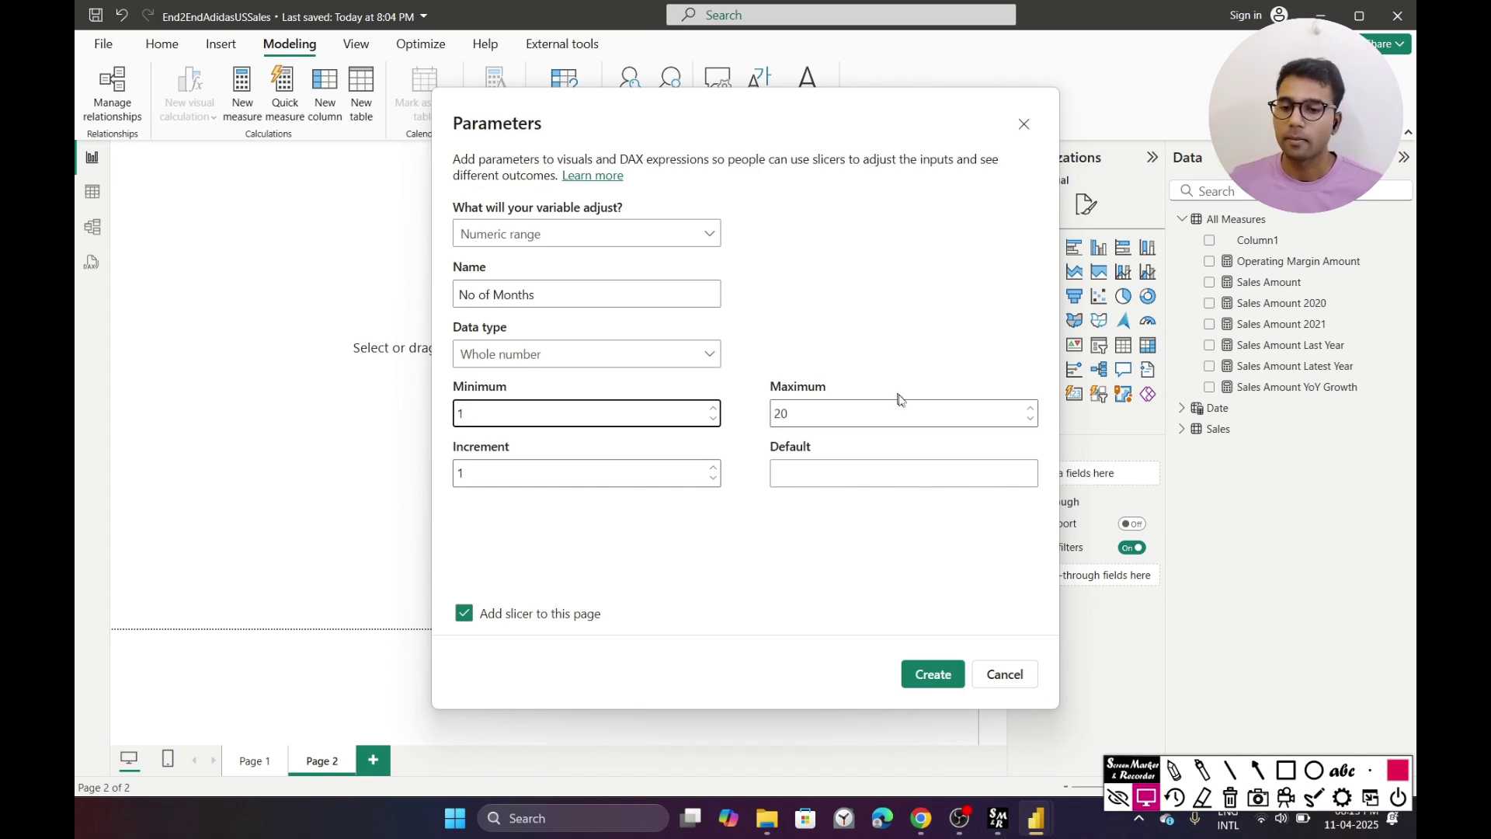
key("Tab")
type("12")
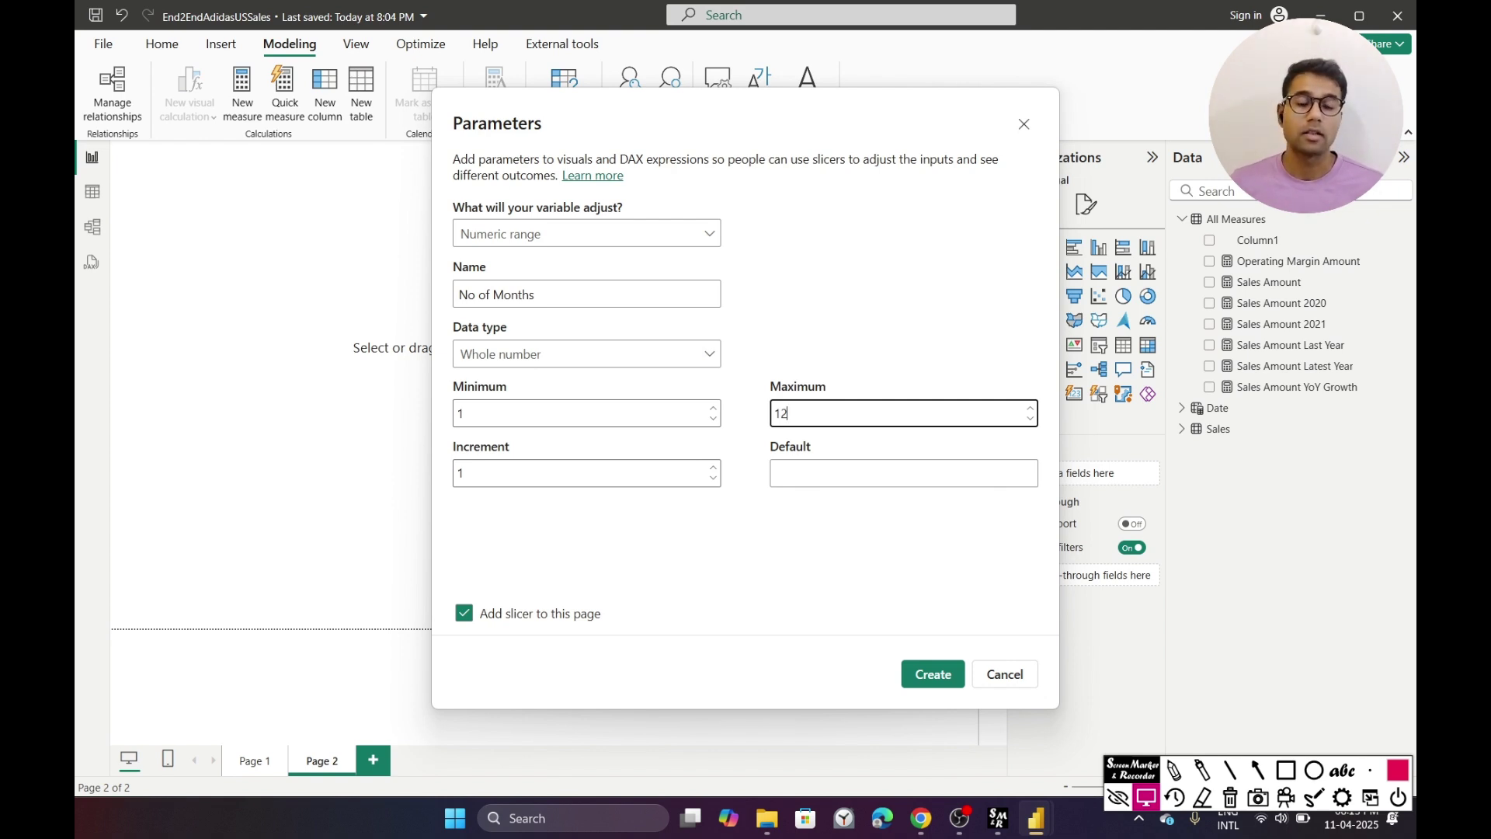
left_click(465, 473)
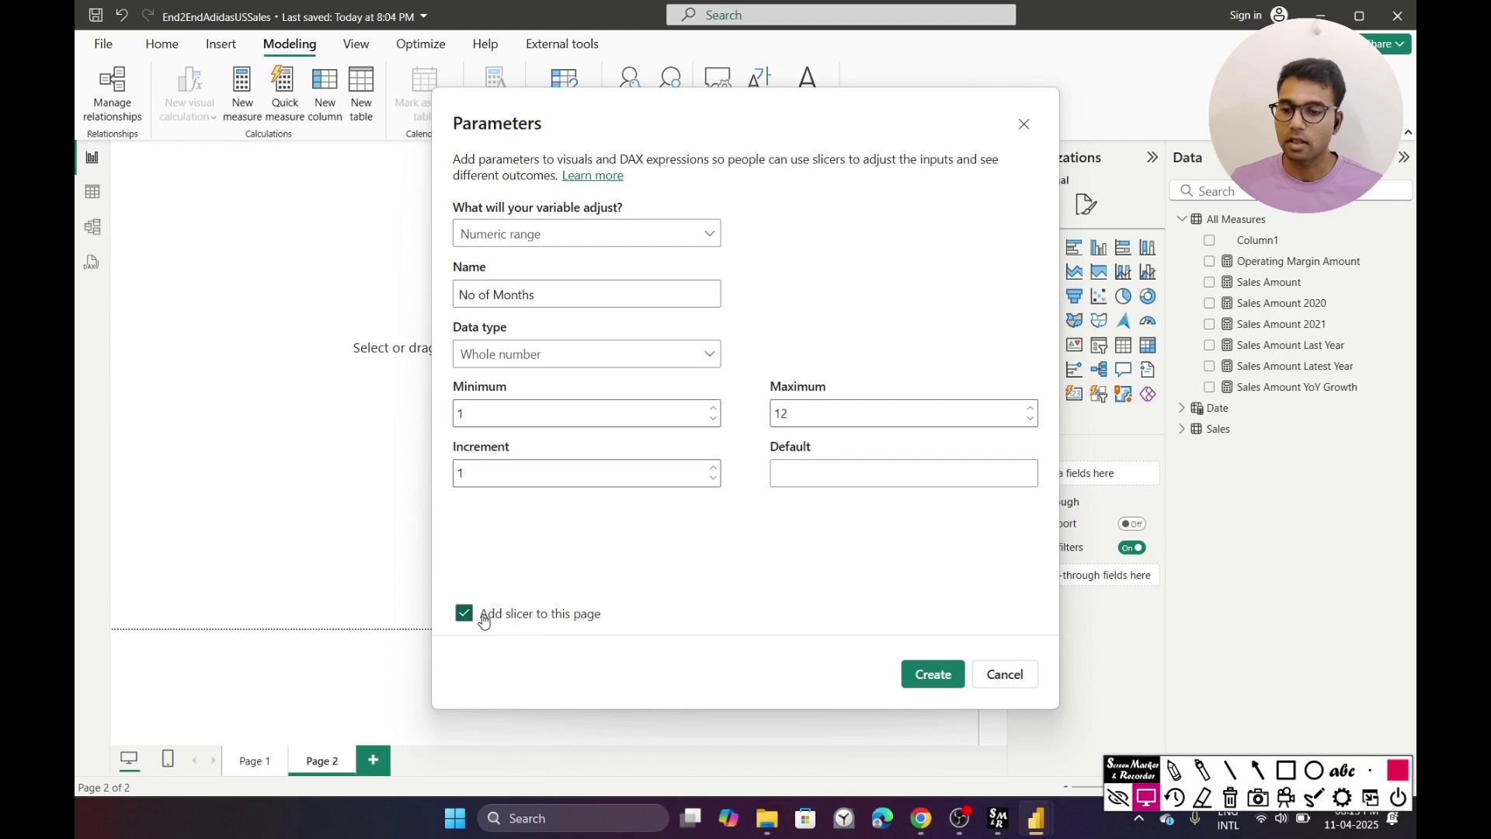
left_click(961, 677)
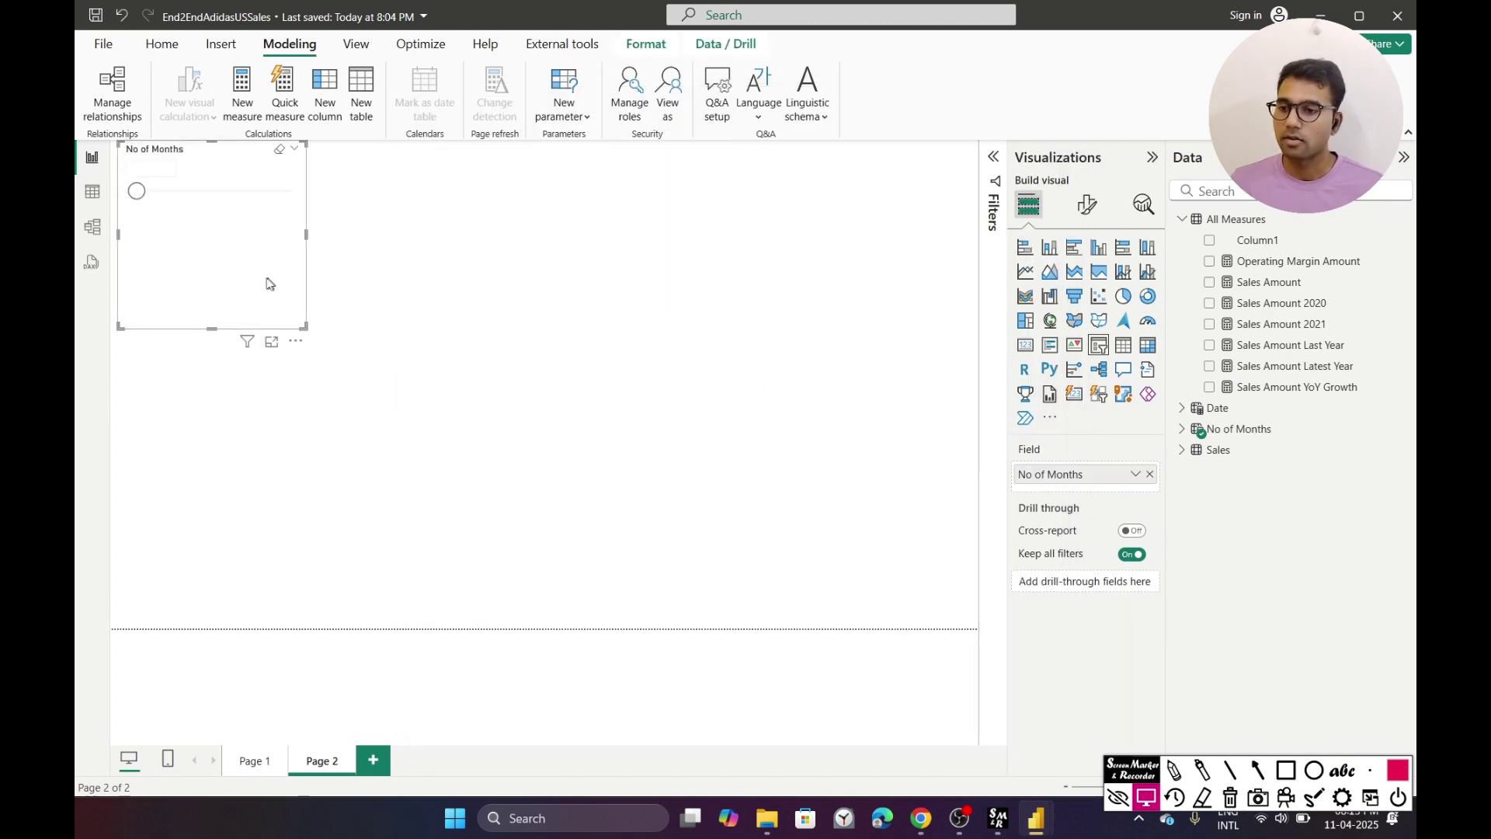
- Shrink the No of Months slicer and try the Dropdown style on it
left_click_drag(303, 334, 325, 251)
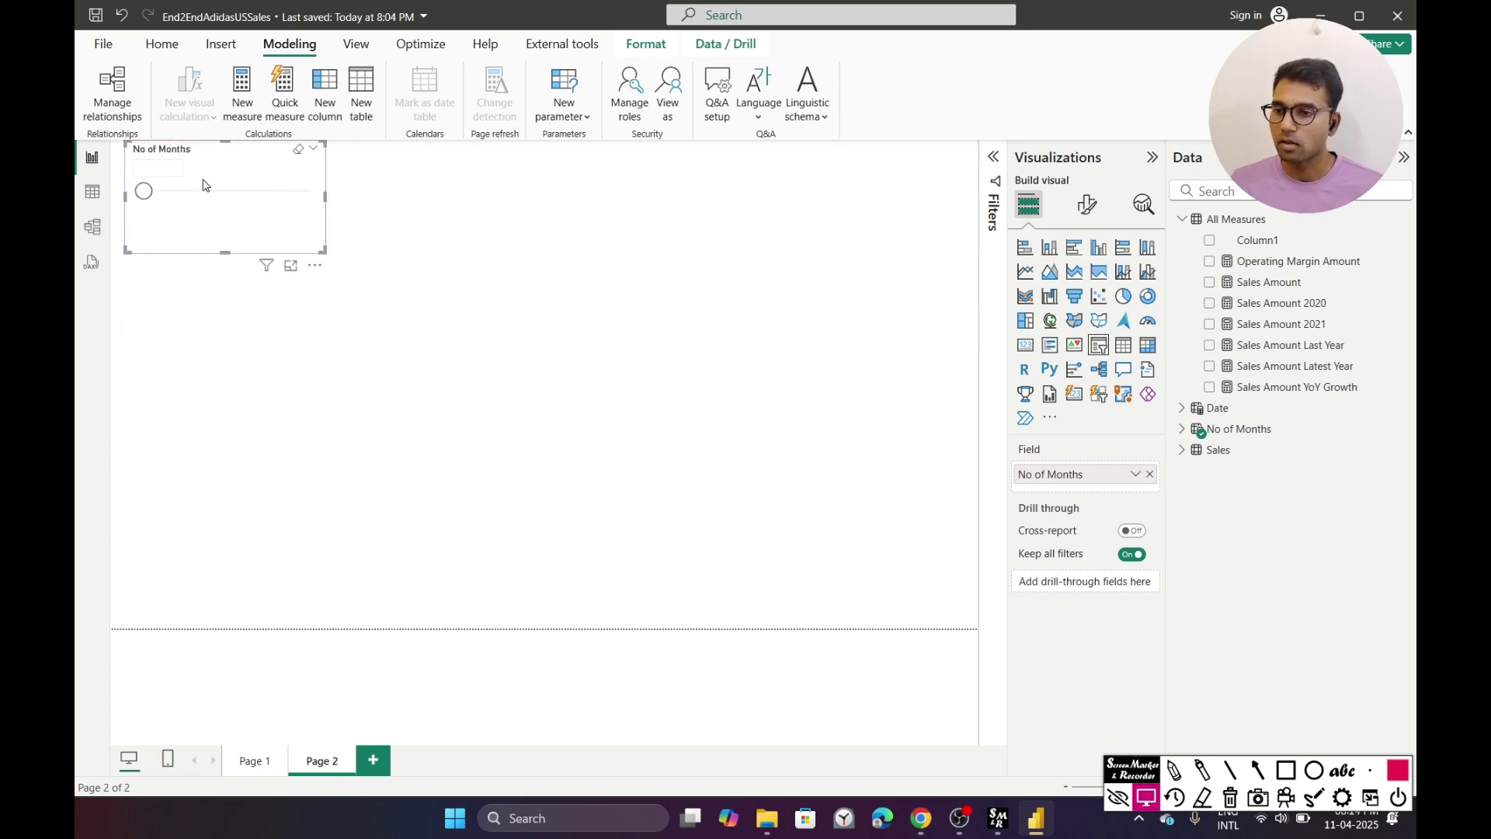
left_click(1087, 204)
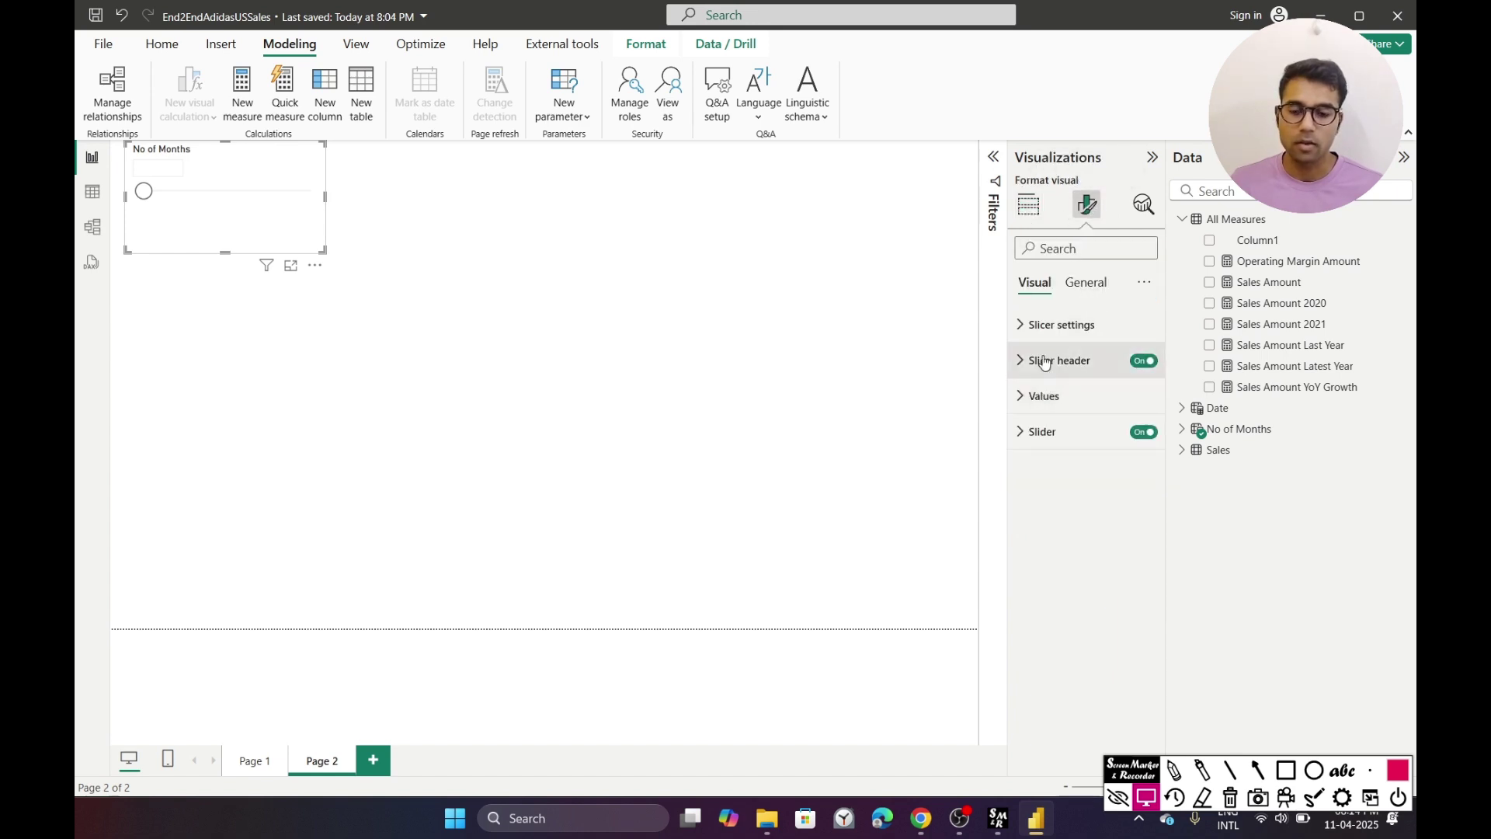
left_click(1044, 429)
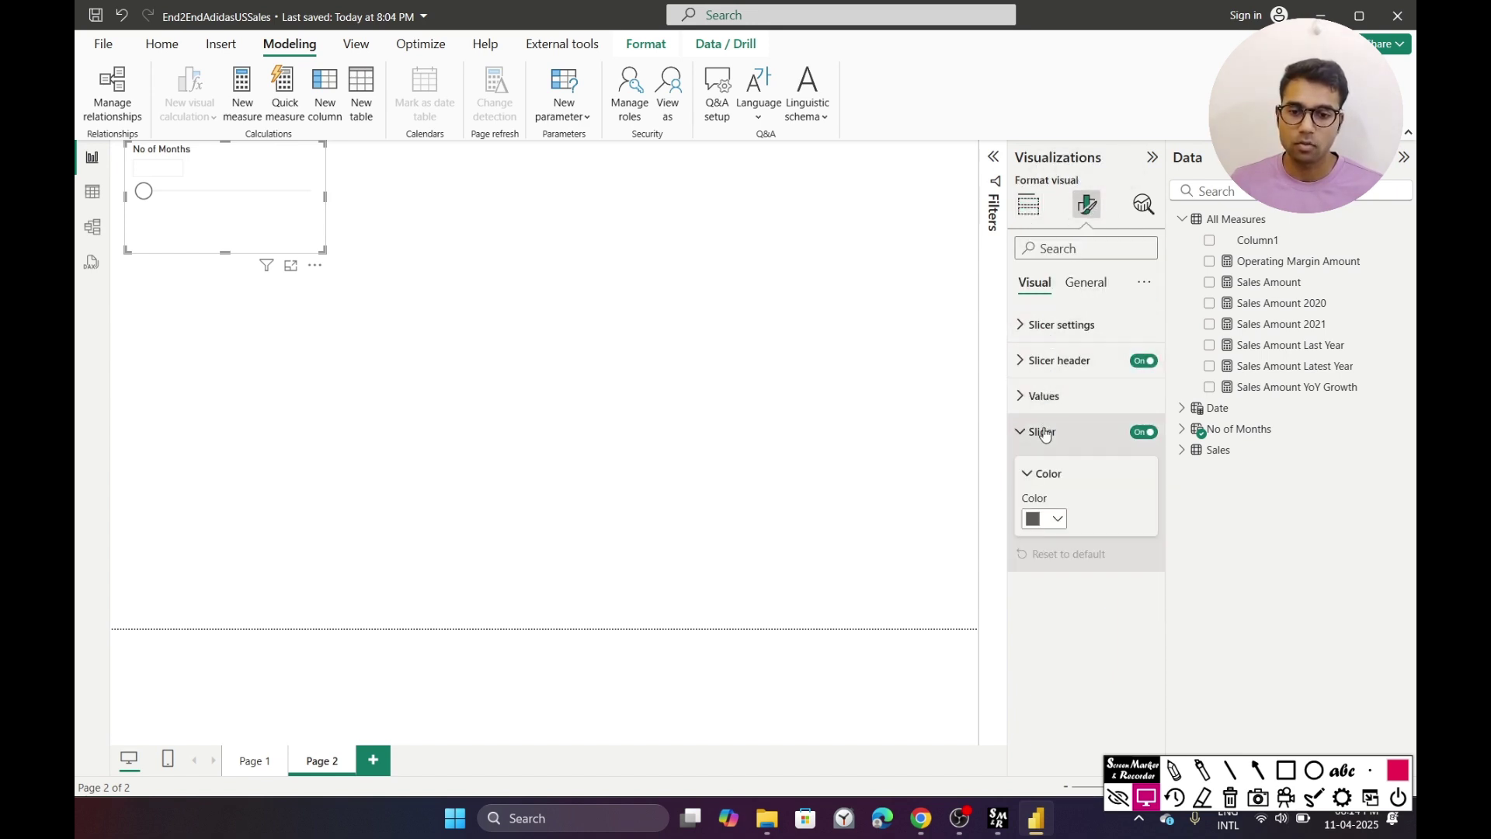
left_click(1045, 433)
left_click(1042, 325)
left_click(1067, 413)
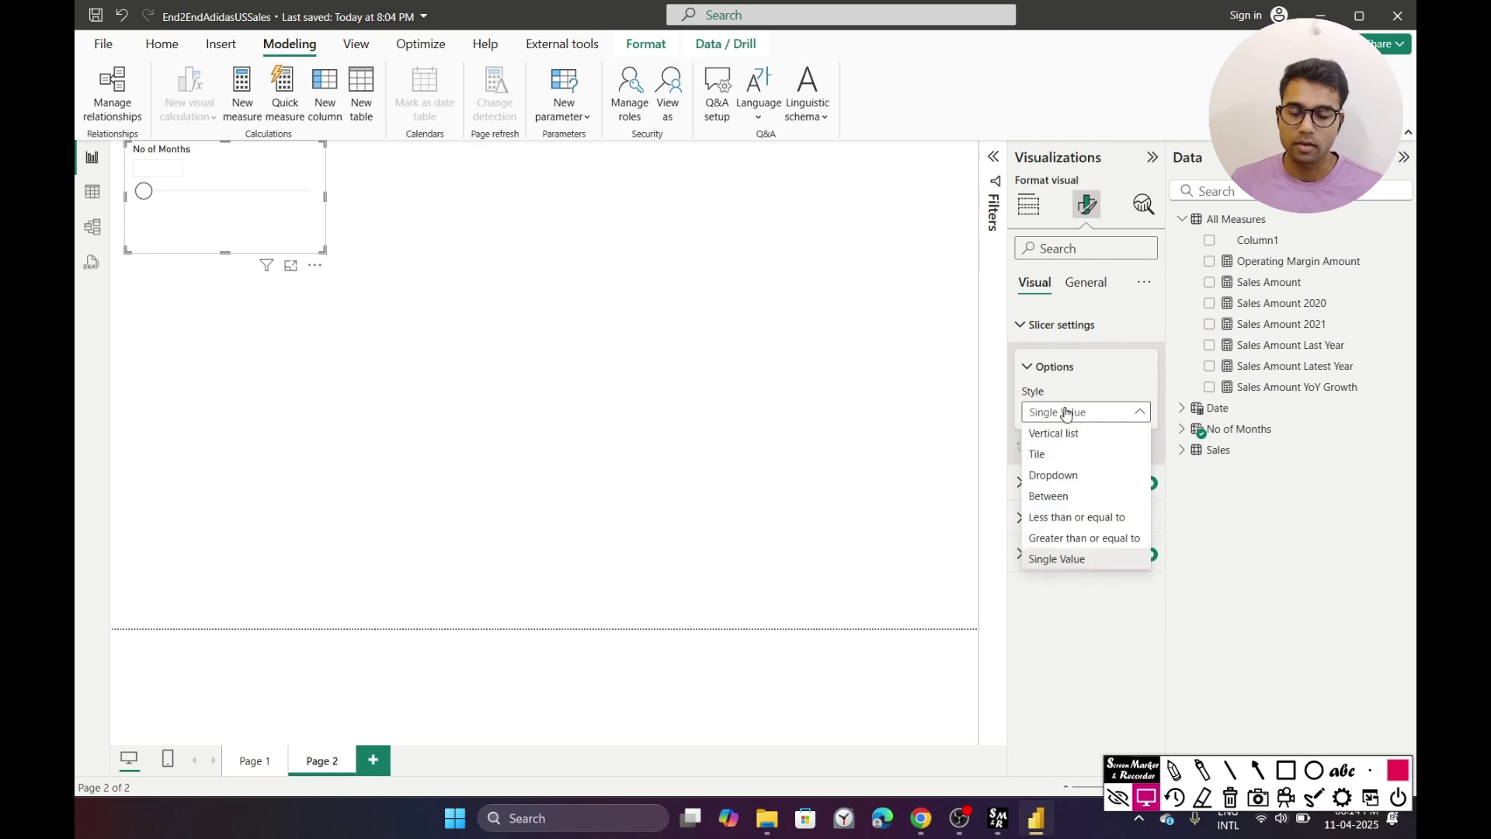
left_click(1072, 475)
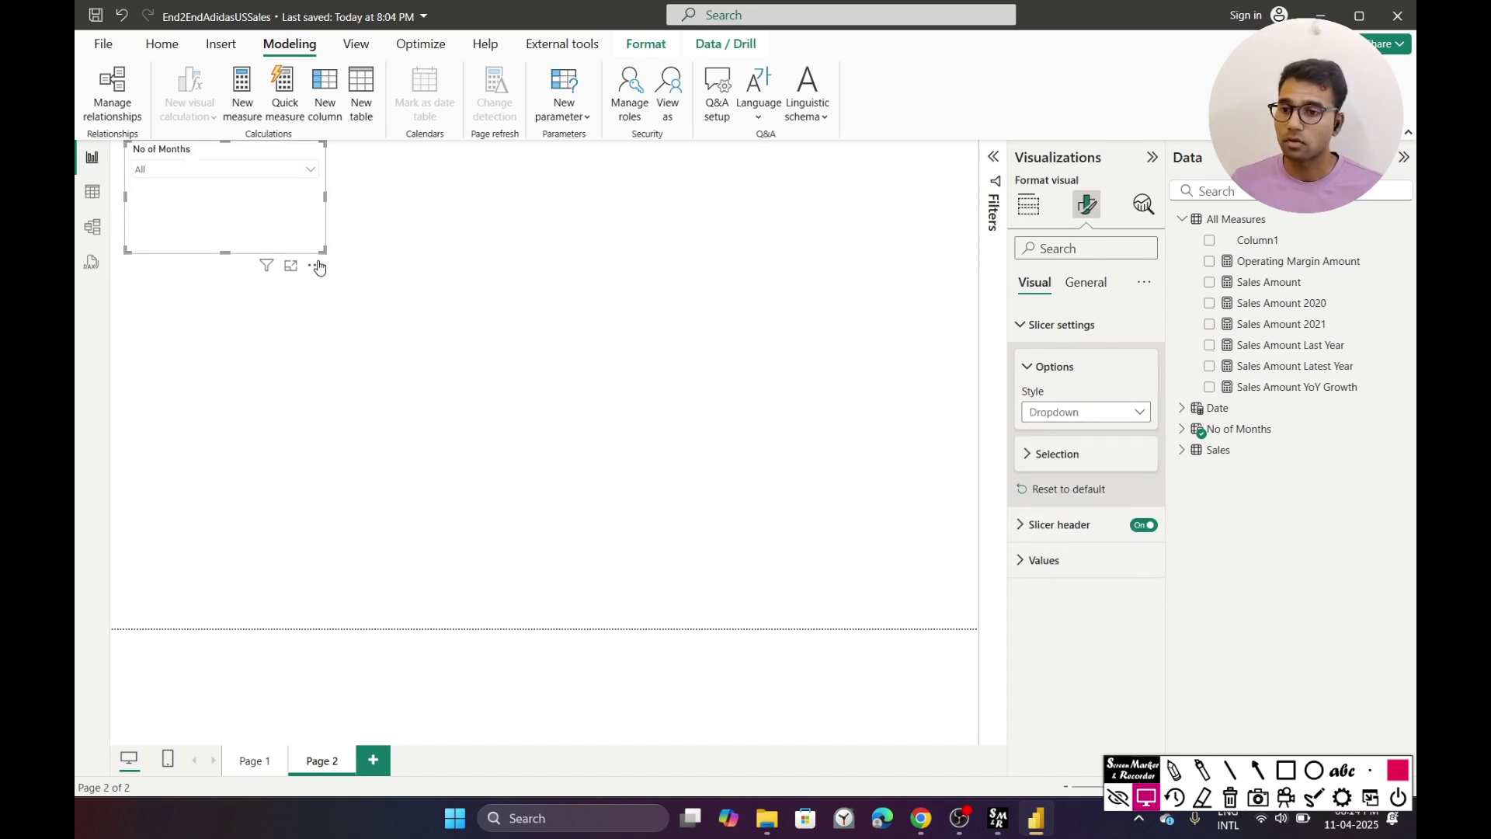
- Make the No of Months slicer narrower and taller, move it down the page, and set its style to Vertical list
left_click_drag(324, 250, 279, 501)
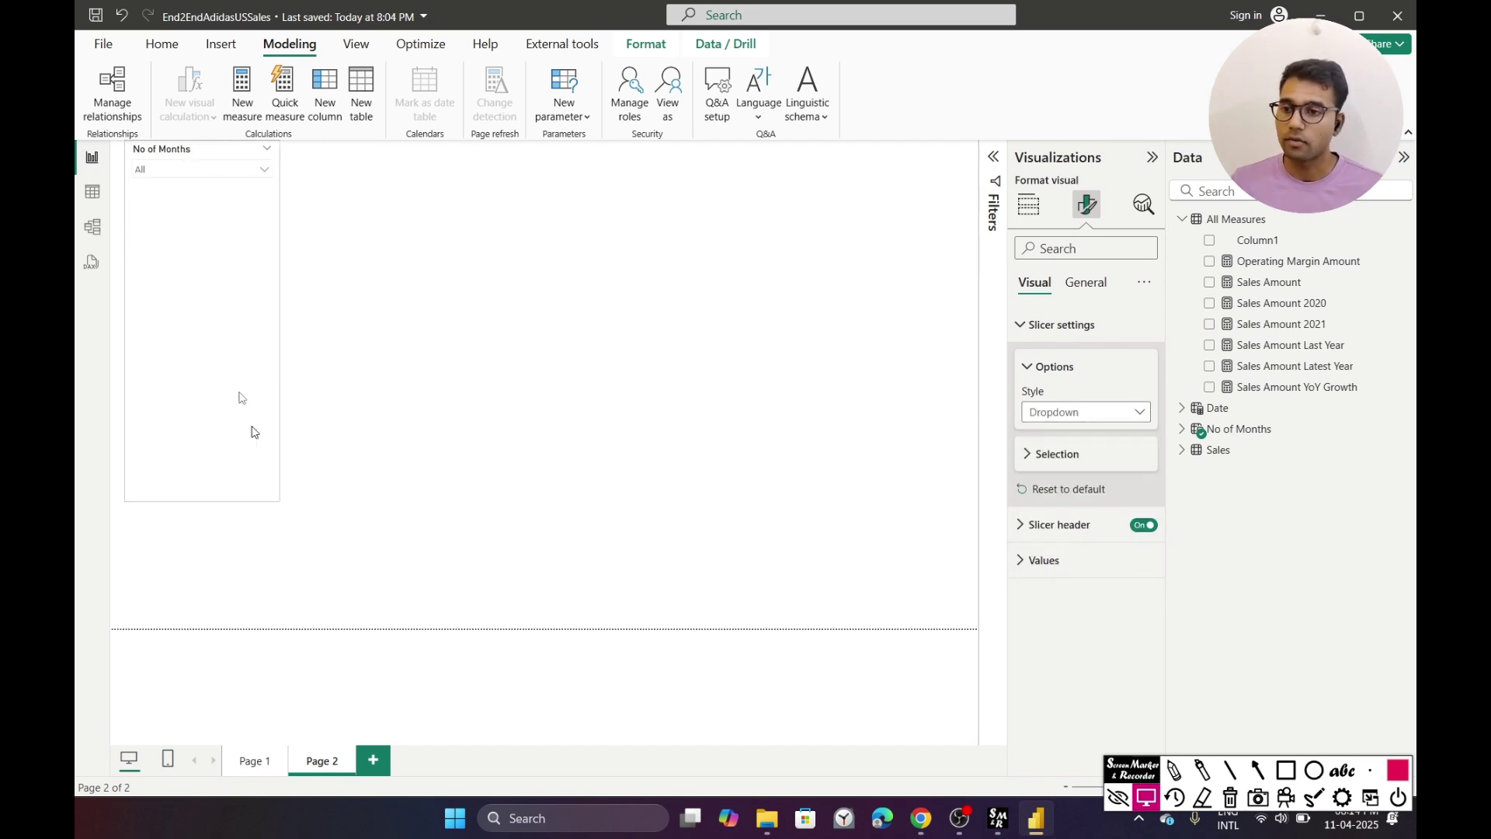
left_click_drag(215, 311, 223, 383)
left_click(1086, 414)
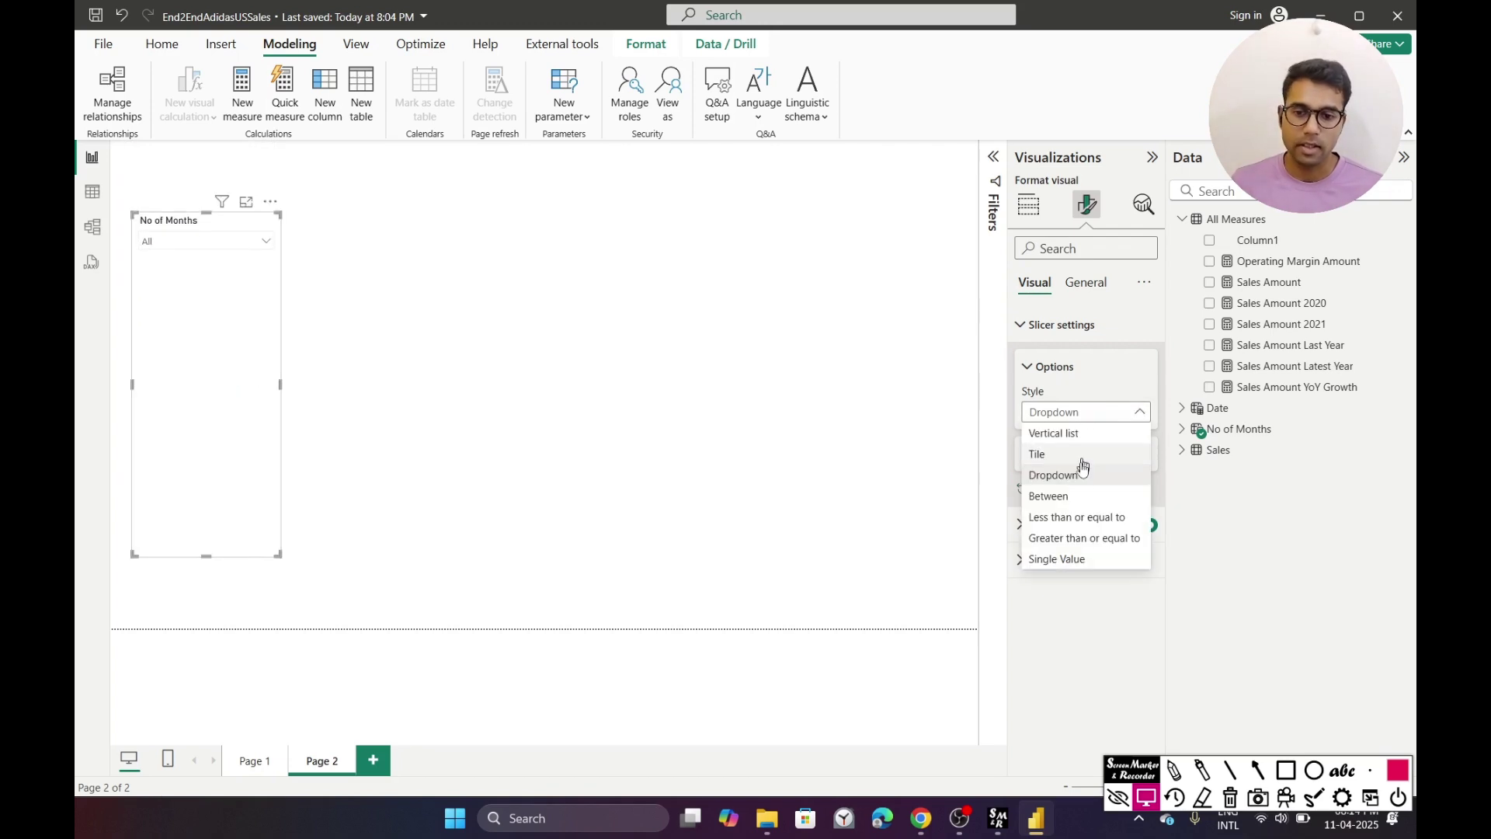
left_click(1064, 433)
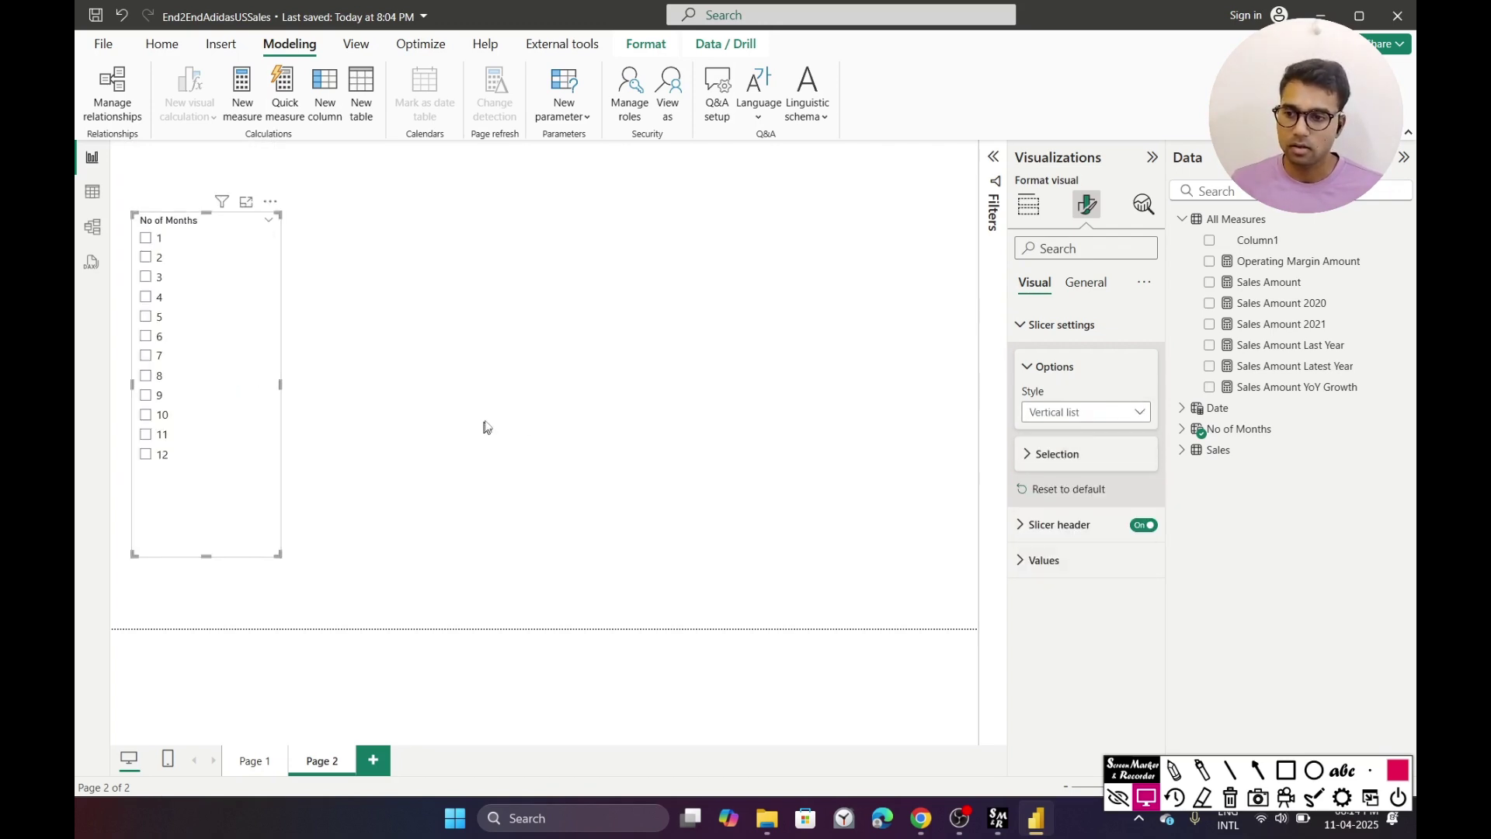
- Turn on single select for the No of Months slicer and deselect the visual
left_click(1085, 286)
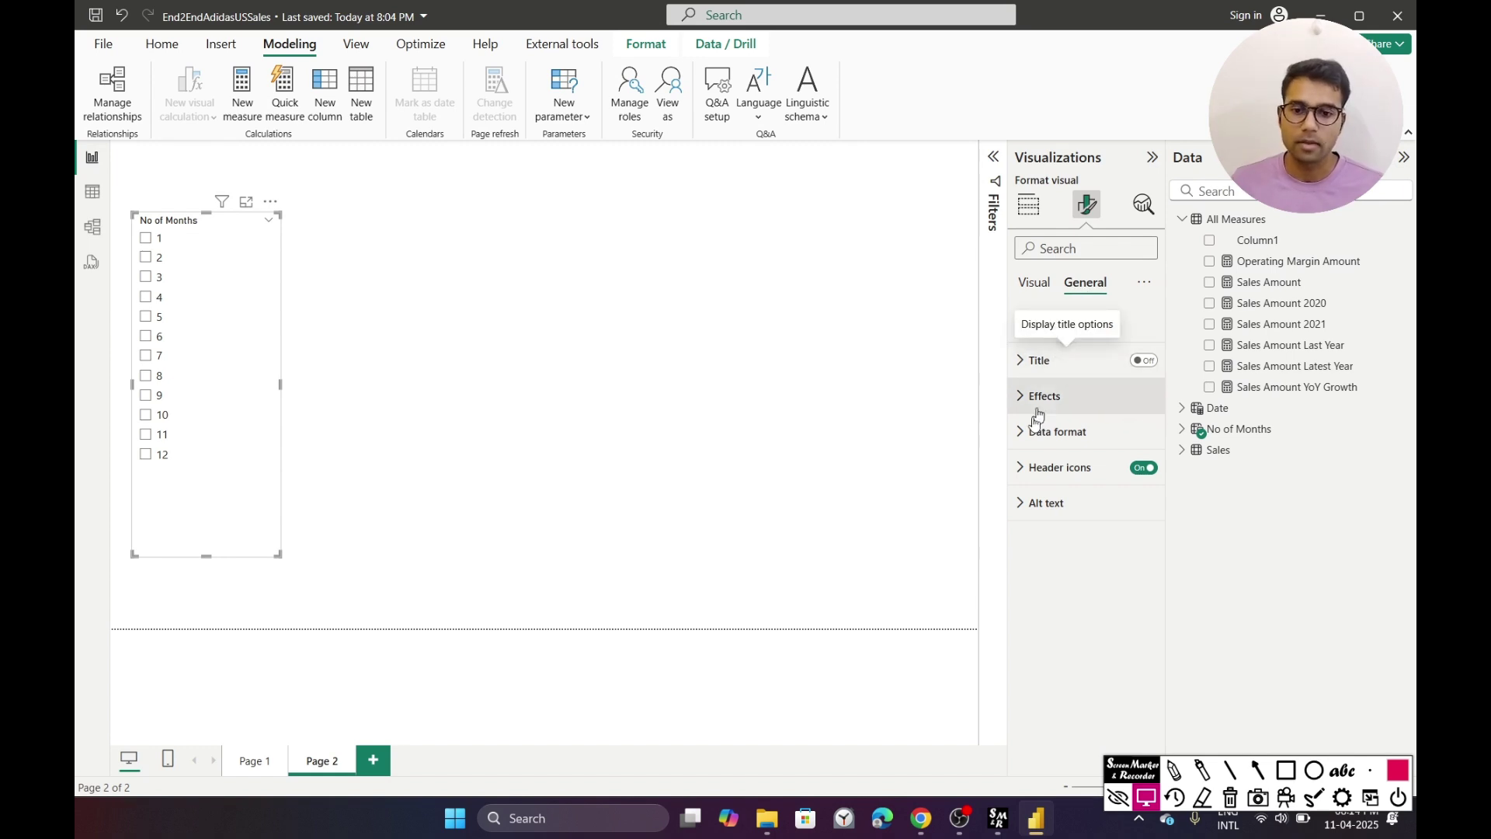
left_click(1035, 283)
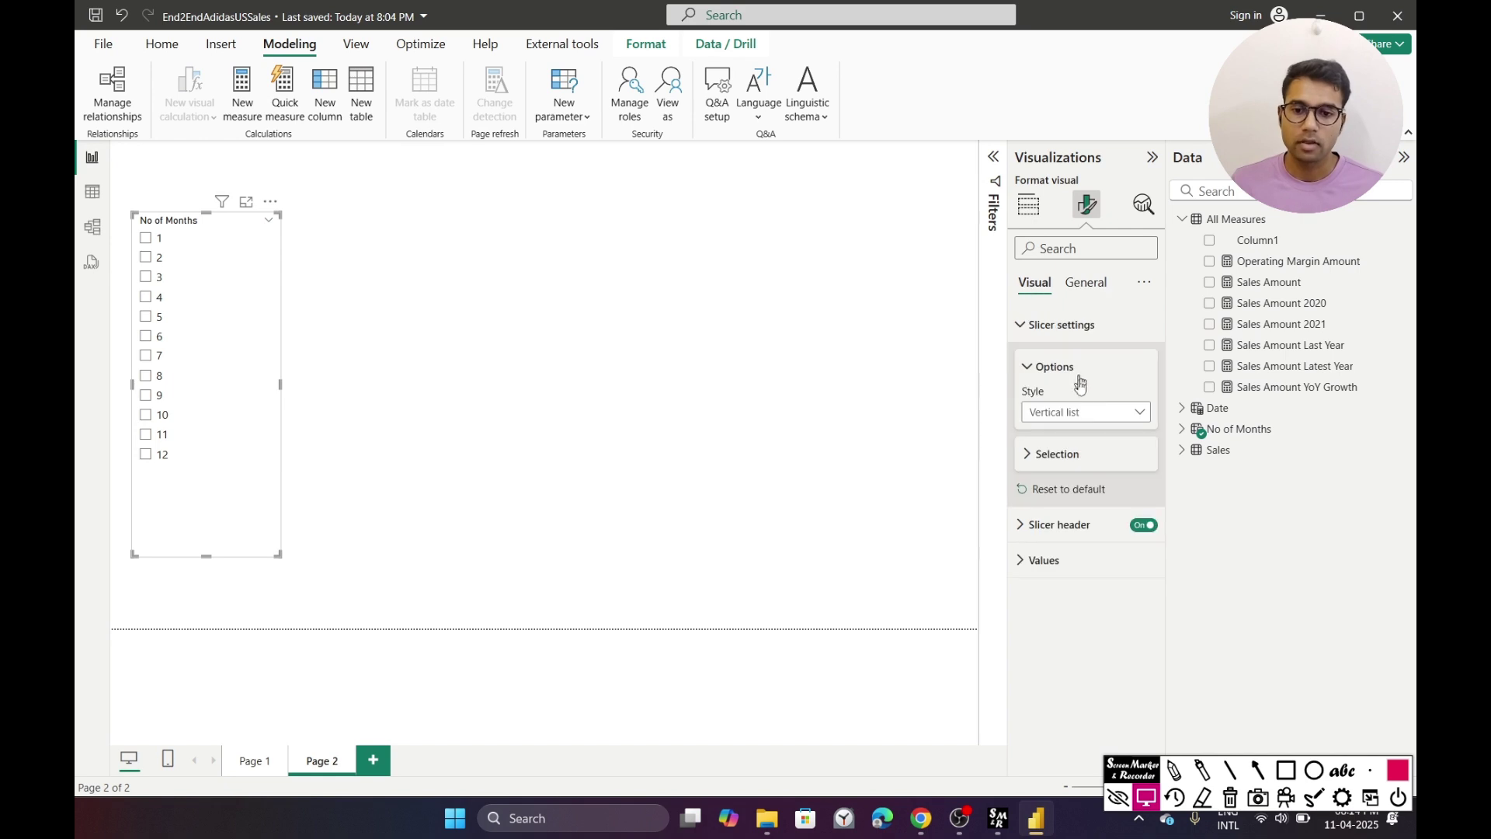
left_click(1080, 457)
left_click(1136, 479)
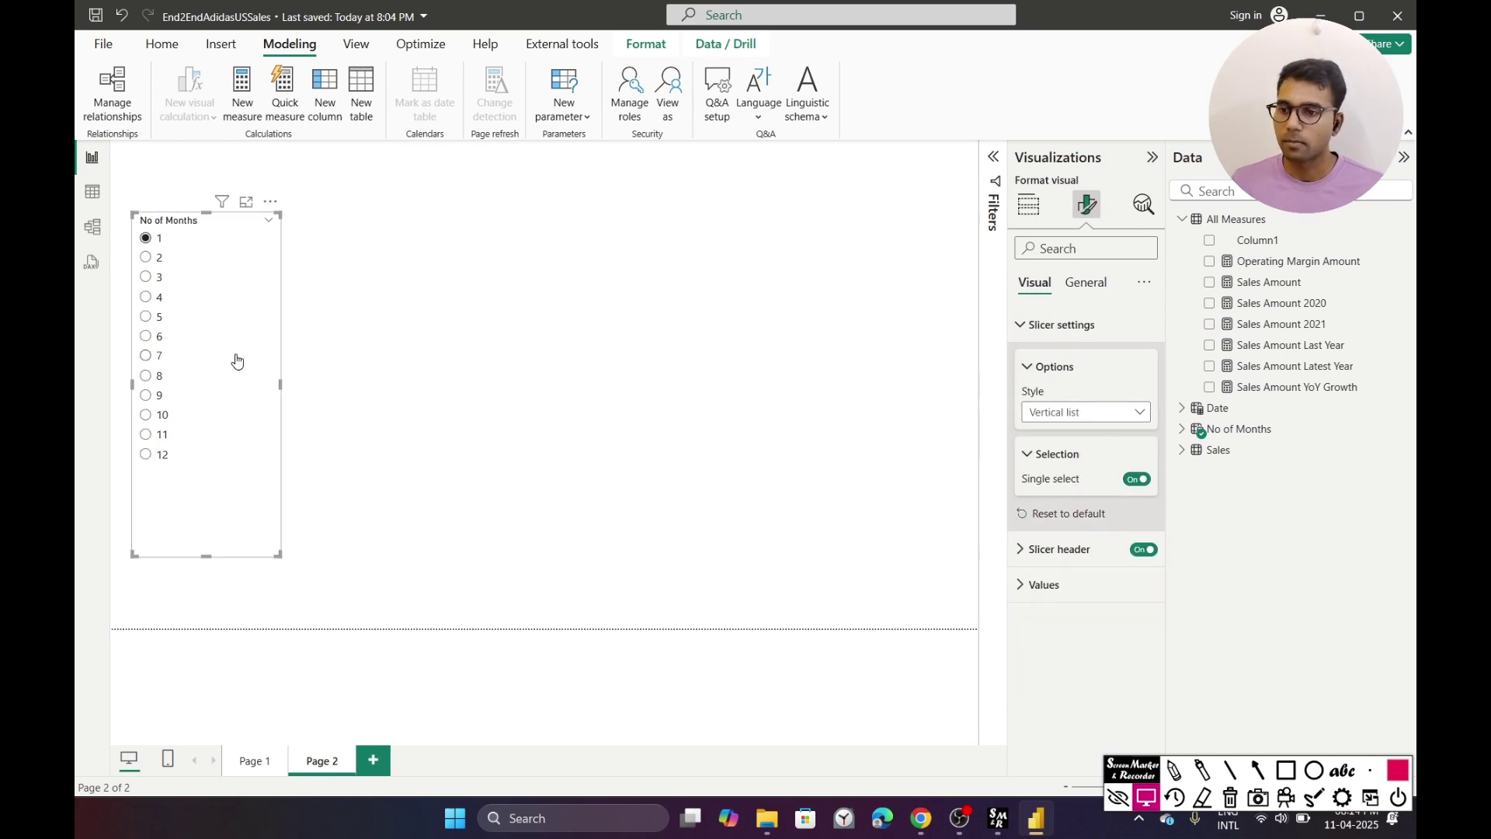
left_click(371, 383)
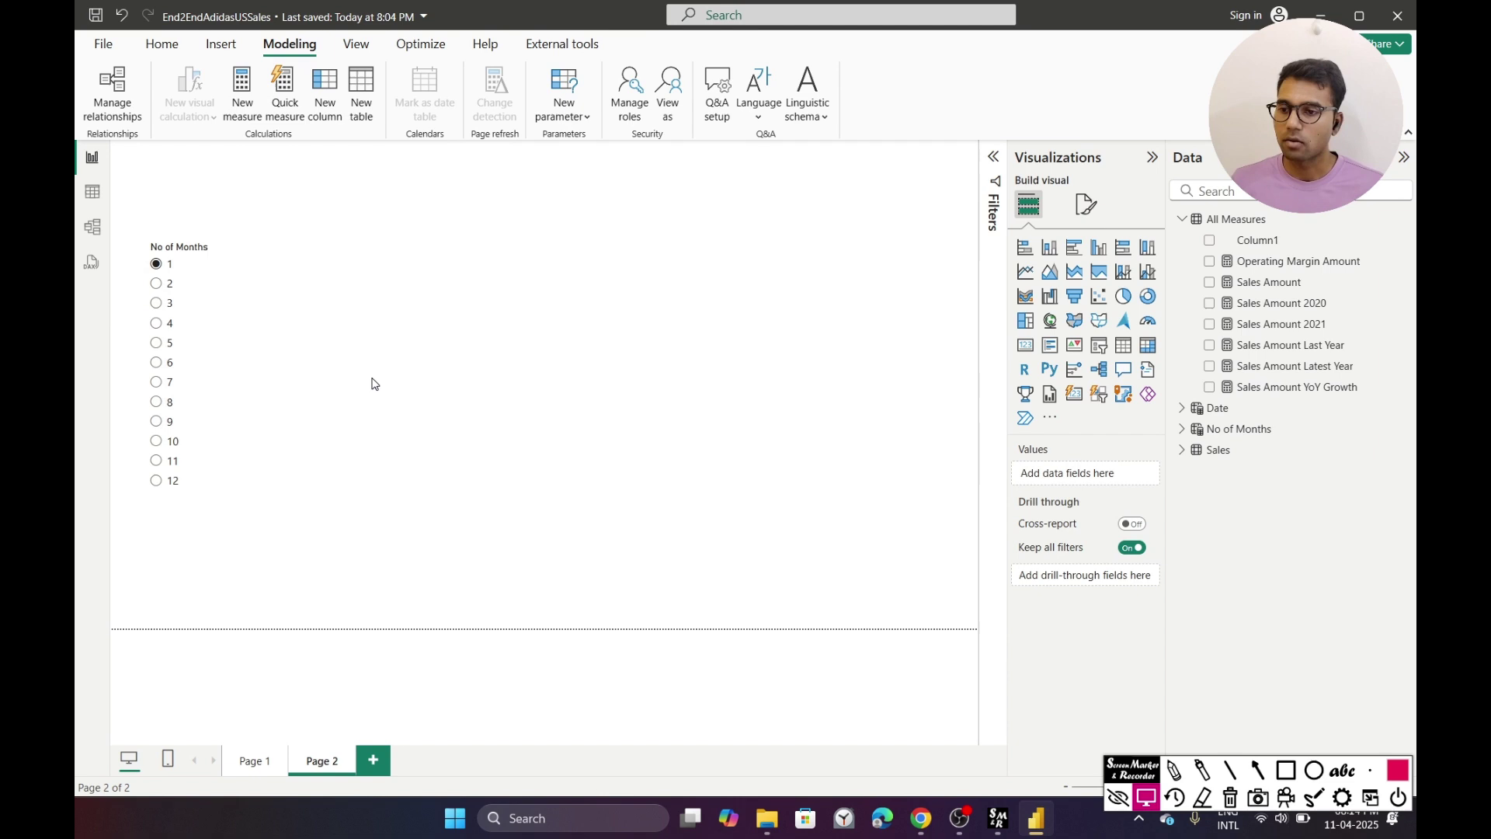
- Test the No of Months slicer by selecting values 2 through 8 in turn, return it to 1, and deselect the visual
left_click(161, 284)
left_click(164, 304)
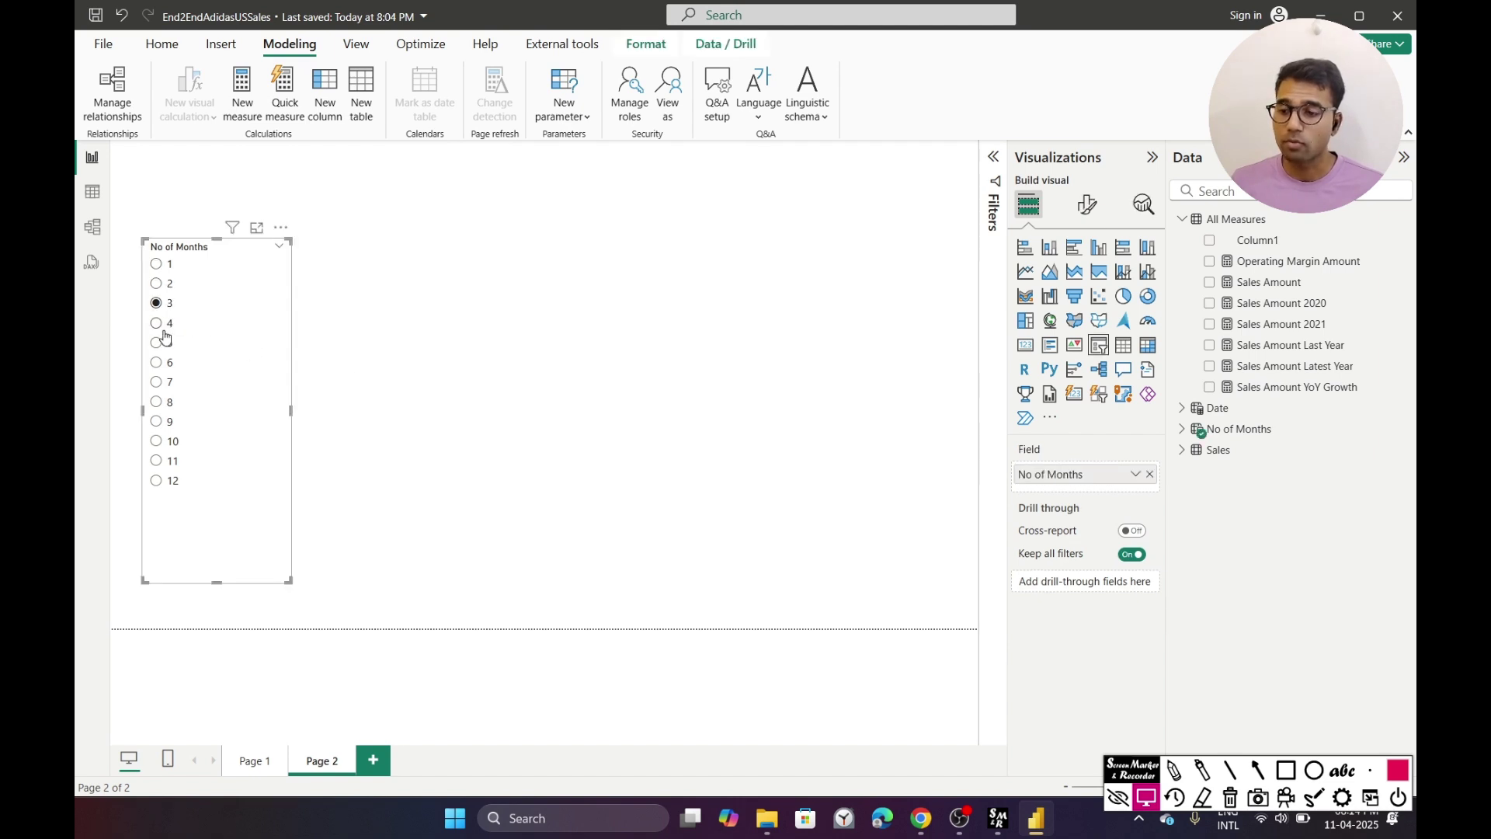
left_click(165, 323)
left_click(165, 343)
left_click(166, 363)
left_click(167, 382)
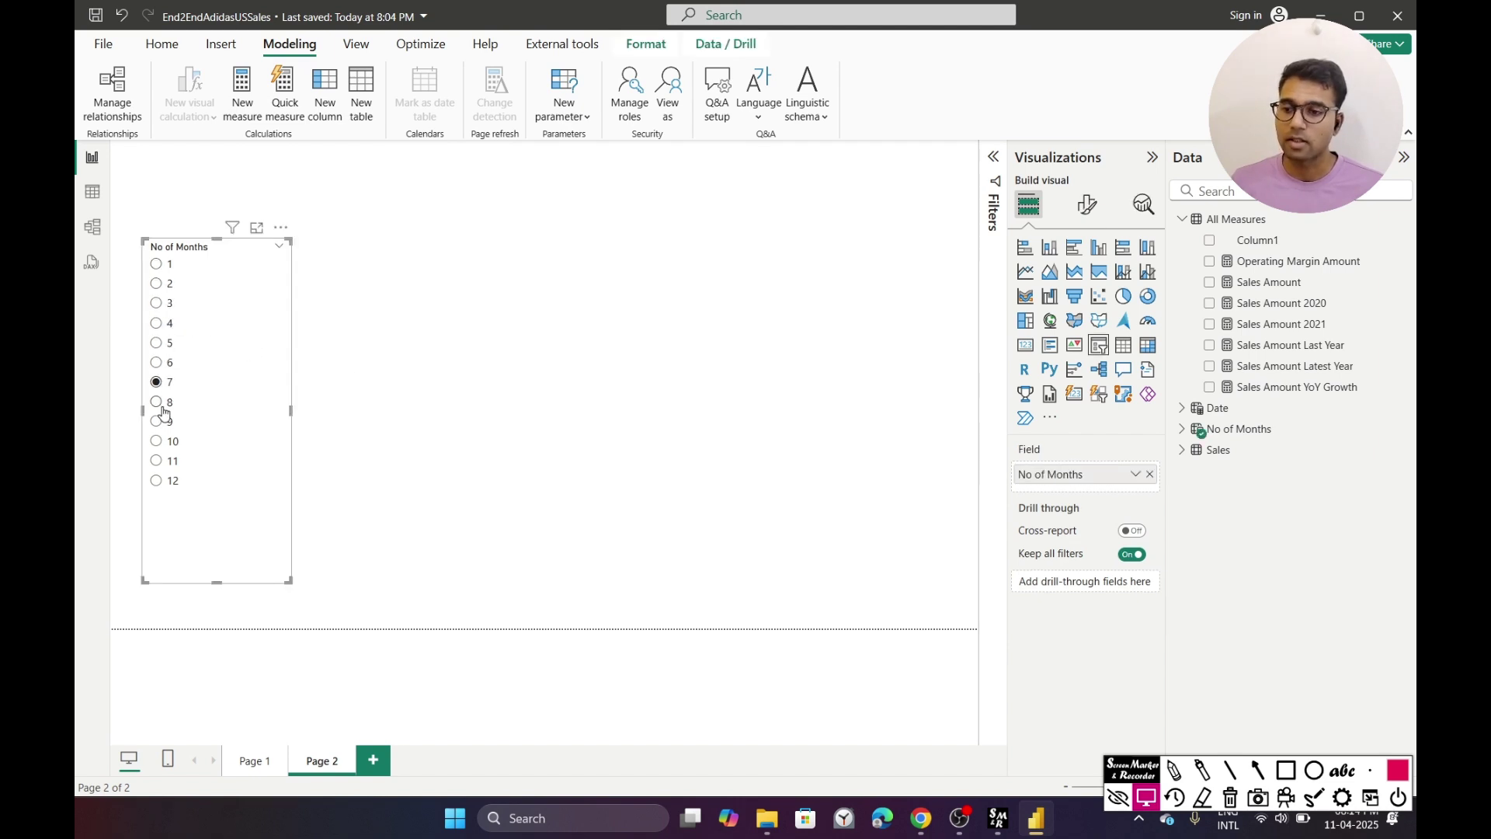
left_click(167, 401)
left_click(158, 265)
left_click(316, 336)
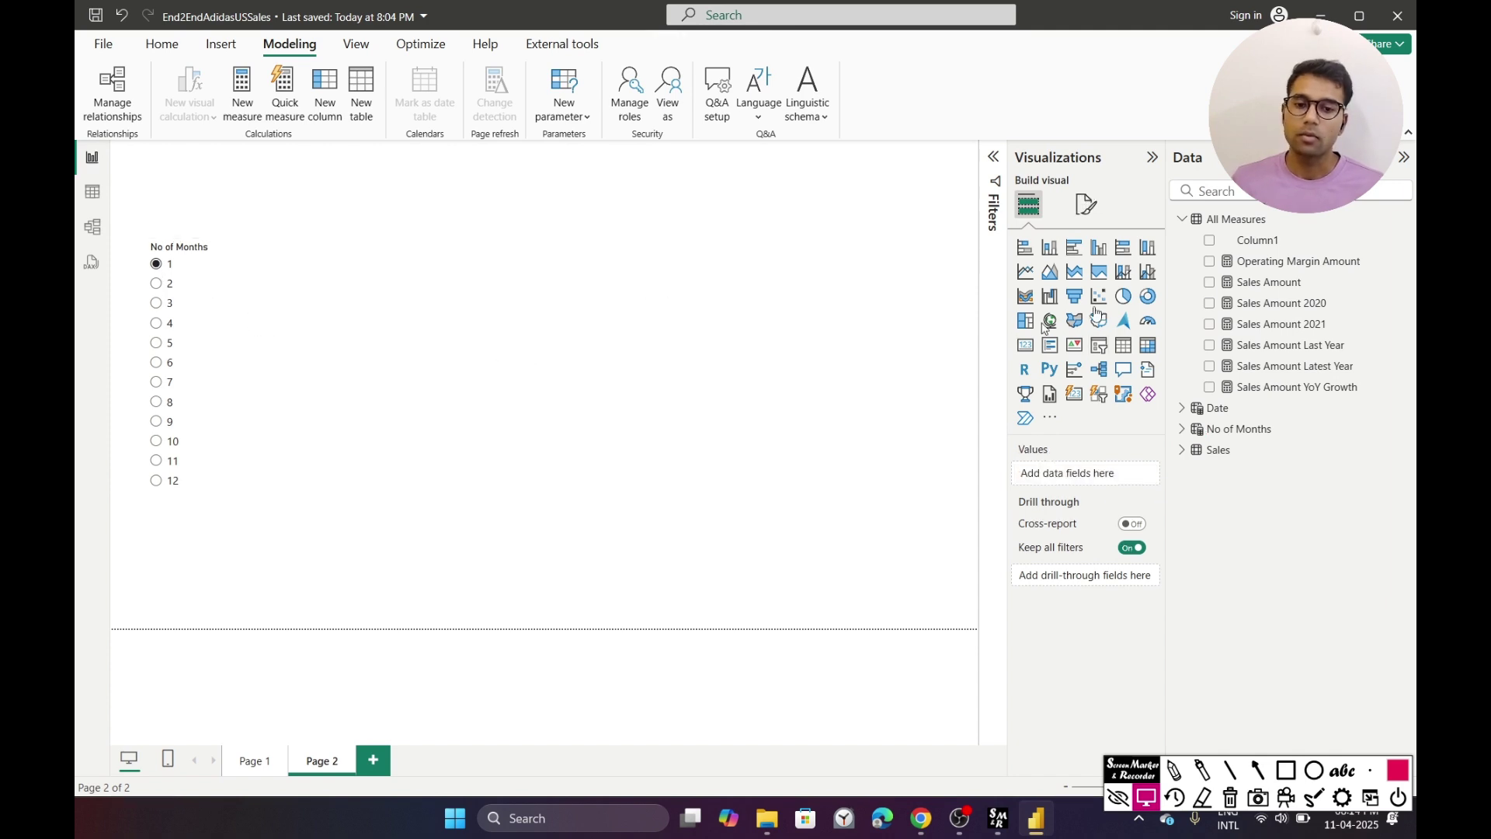
- Create a new measure named Sales Amount Month Dynamic in the All Measures table
right_click(1394, 241)
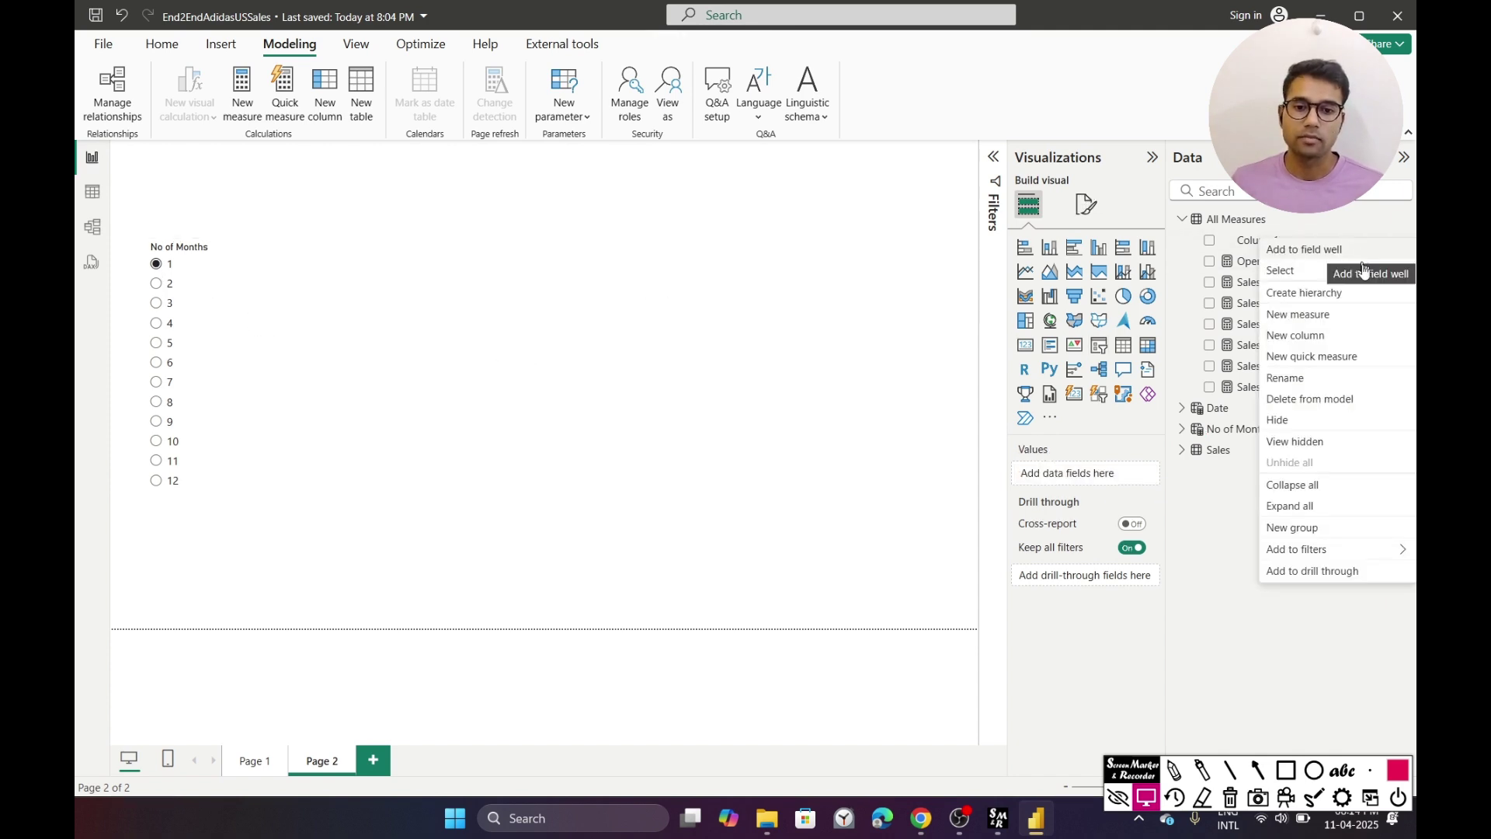
key("Escape")
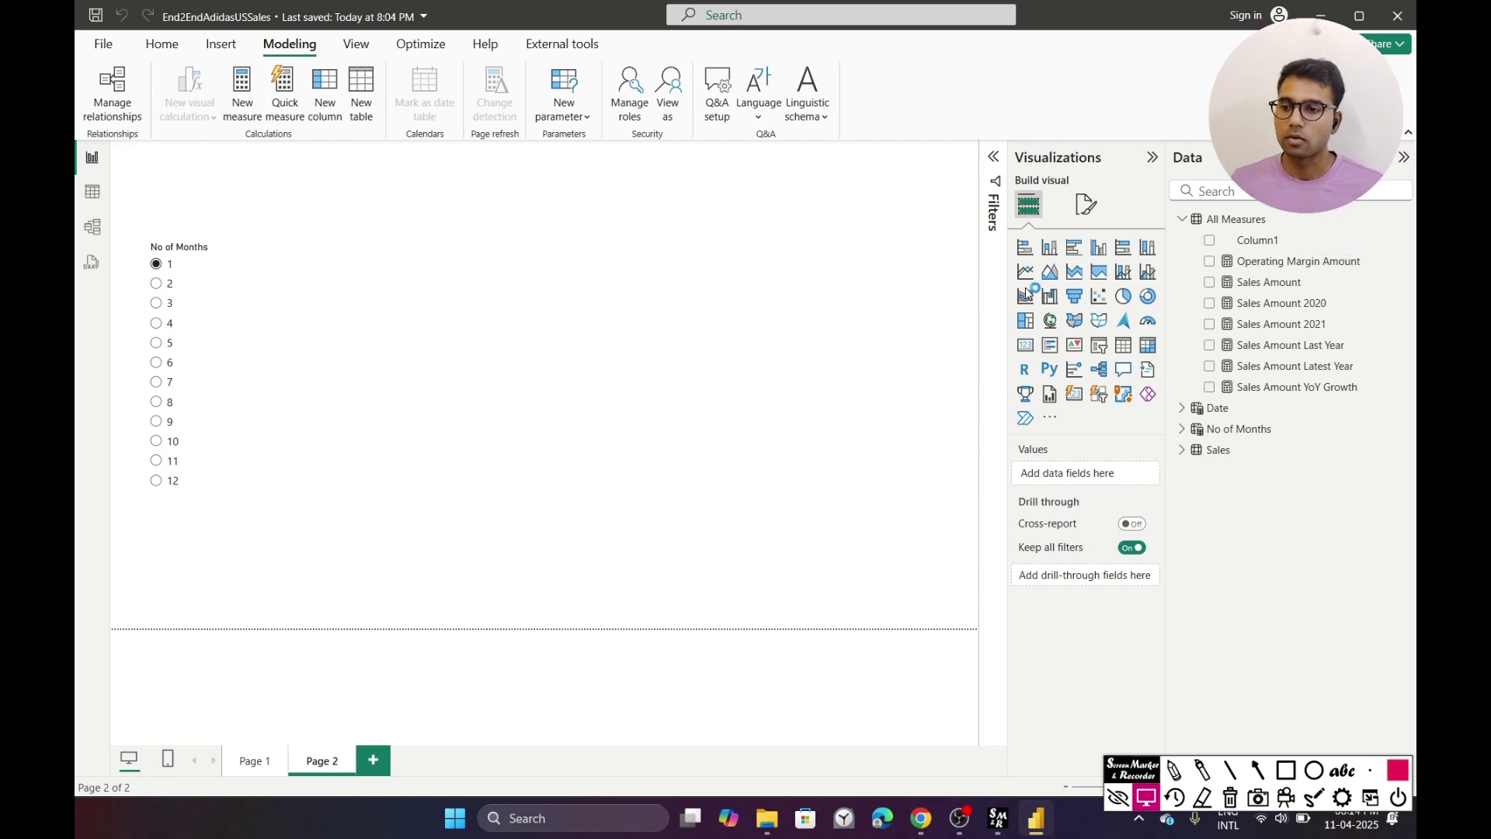
type("Sales ")
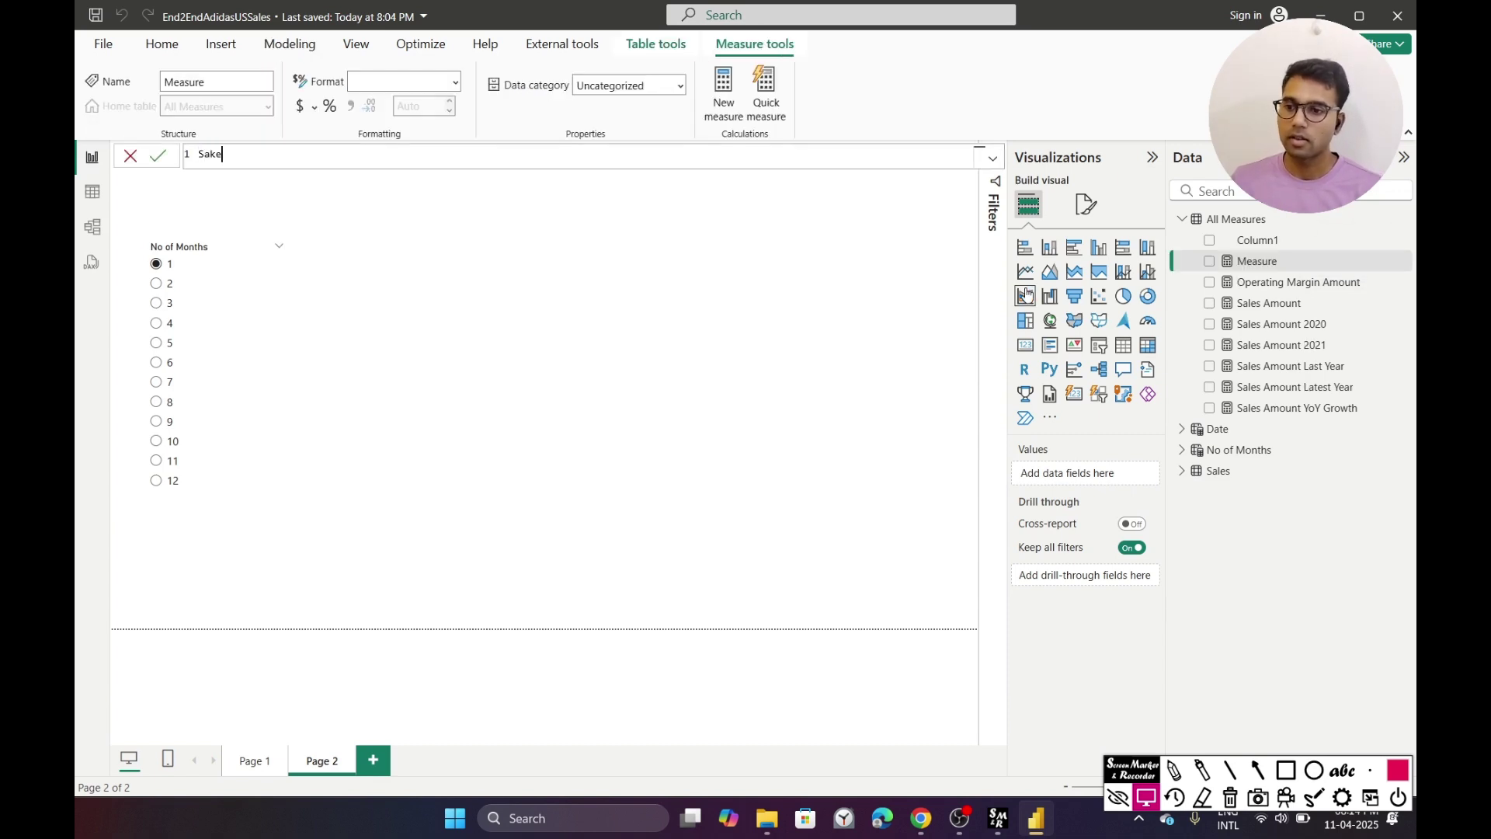
type("Amount Month Dyna")
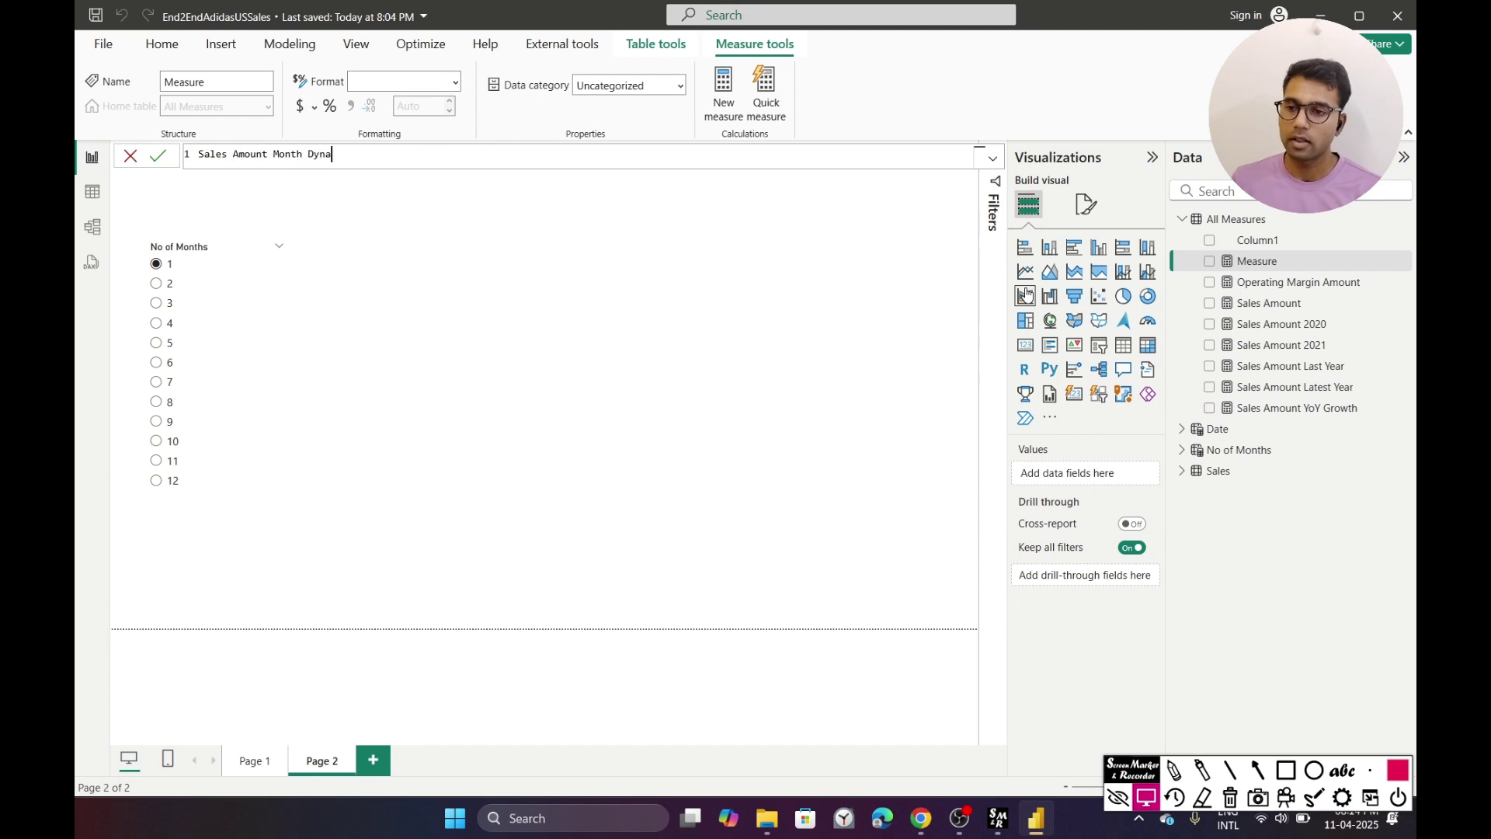
type("mic =")
key("shift+Return")
- Declare a variable named No_of_Months on the second line of the measure formula
type("Var")
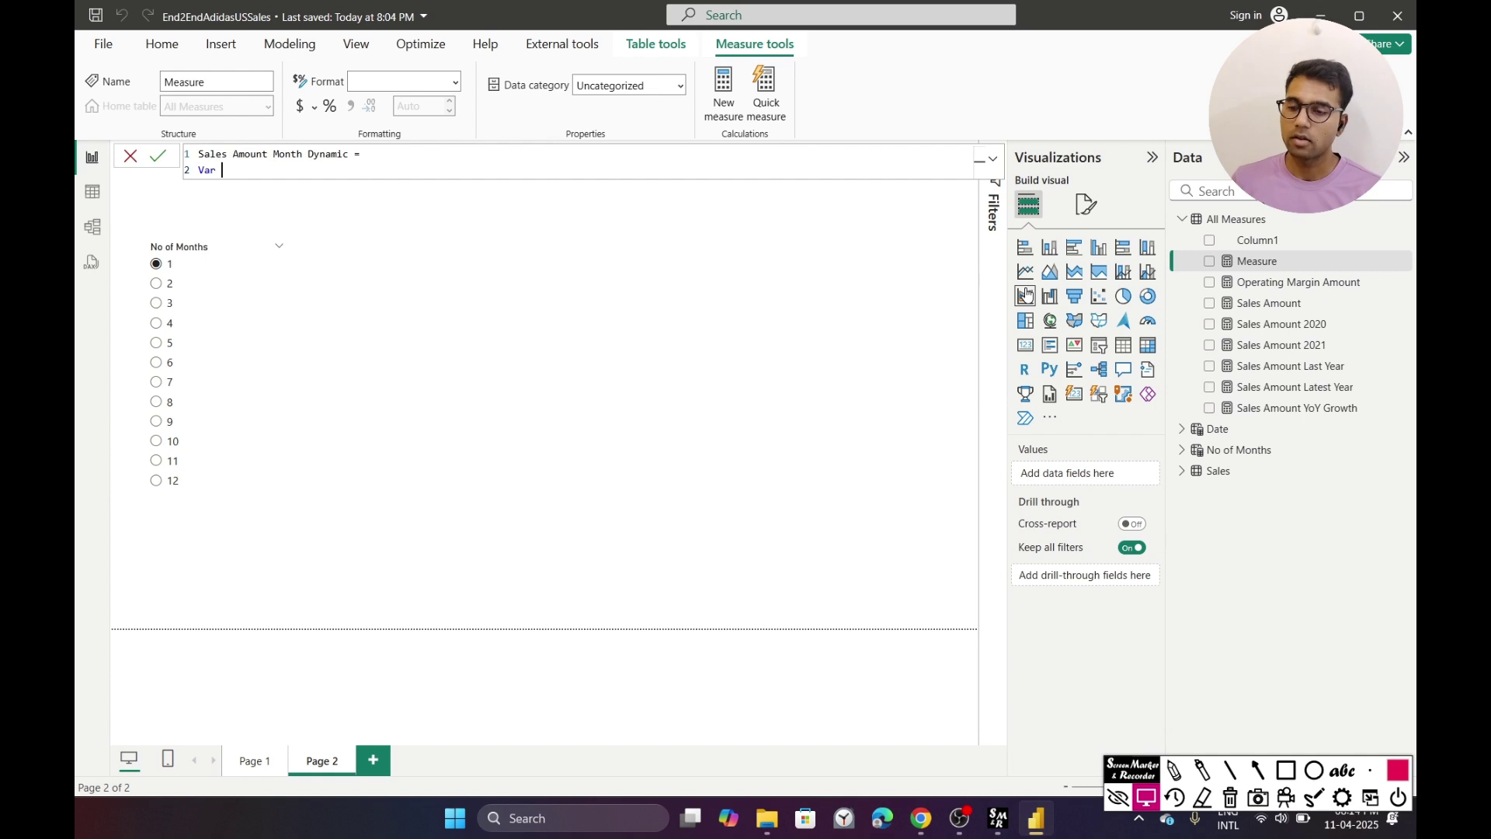
type(" Select")
key("BackSpace")
key("BackSpace")
key("BackSpace")
key("BackSpace")
key("BackSpace")
key("BackSpace")
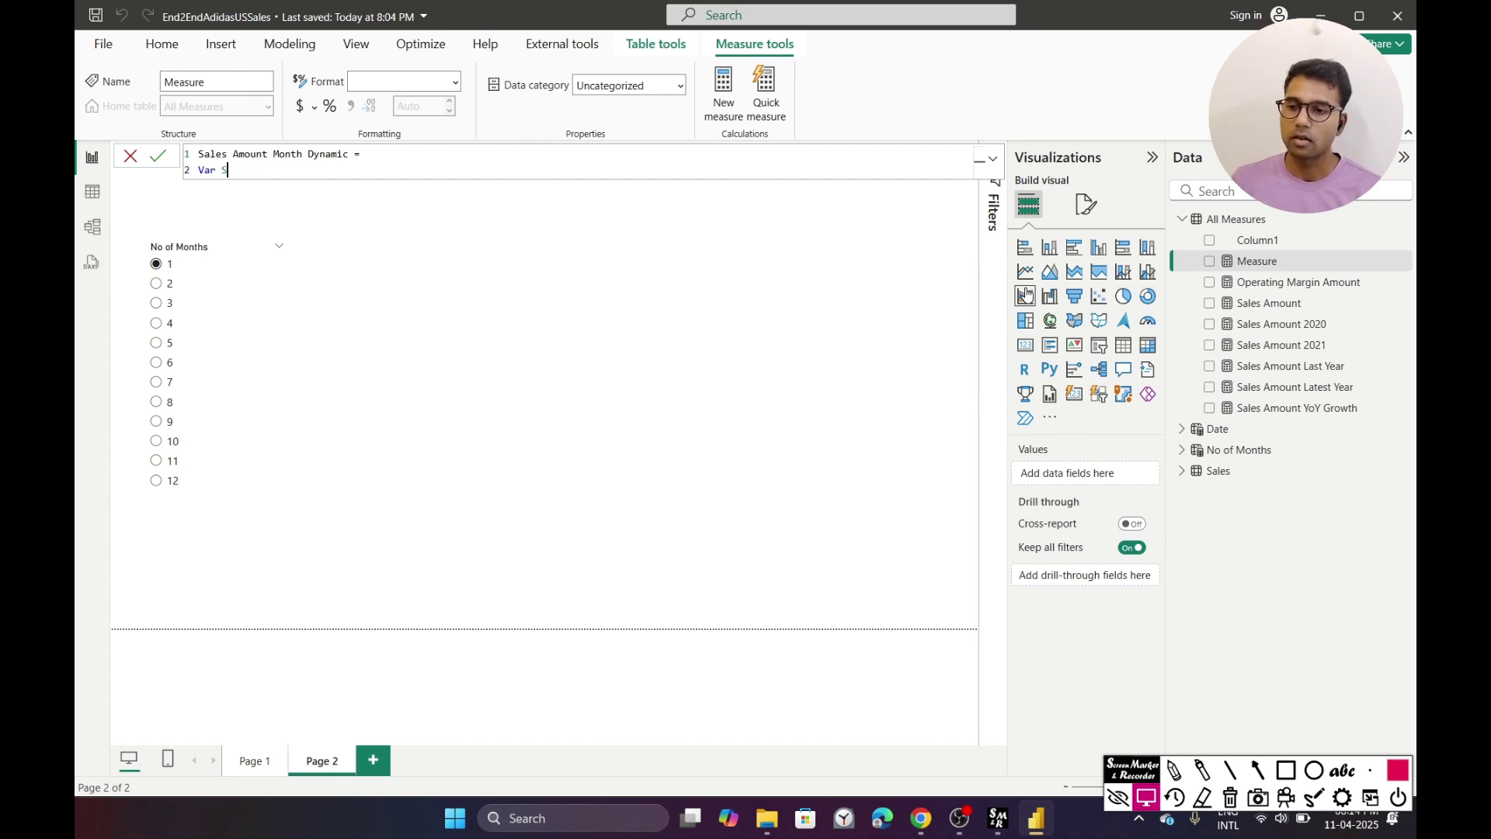
type("No")
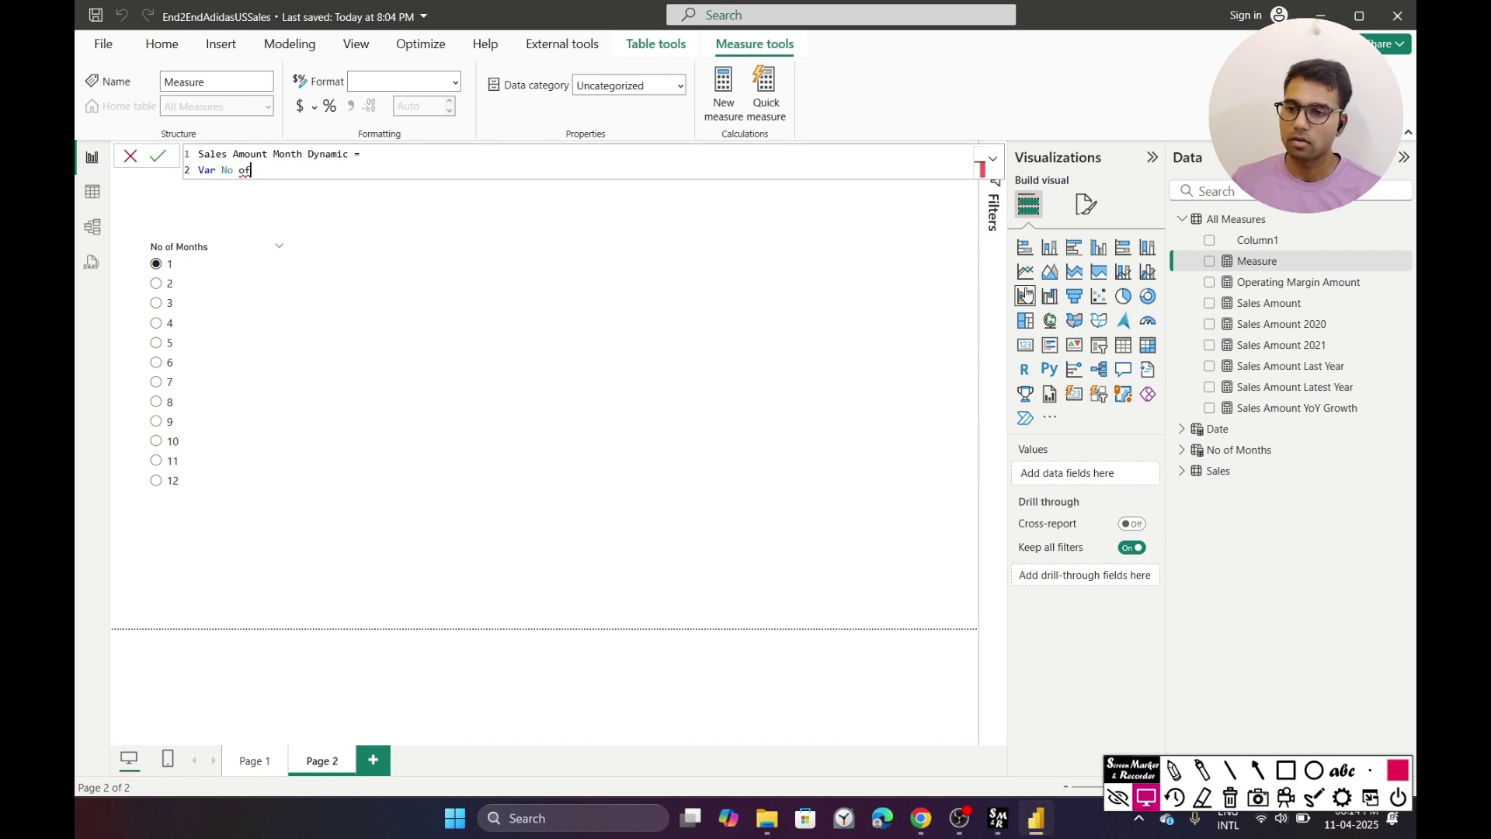
key("BackSpace")
type("_of_Months ")
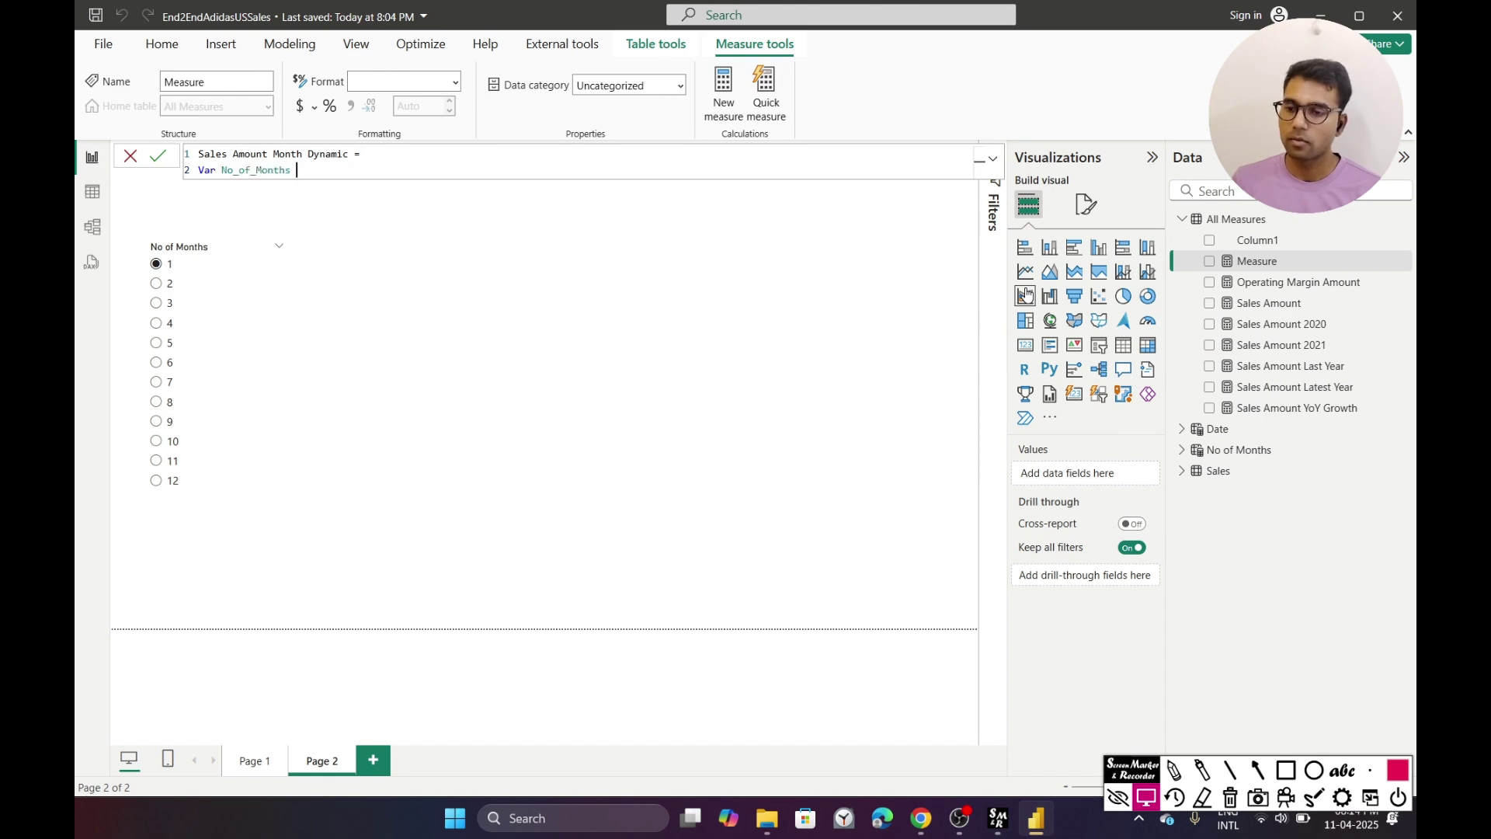
- Assign the SELECTEDVALUE function to the No_of_Months variable
type("= Seklec")
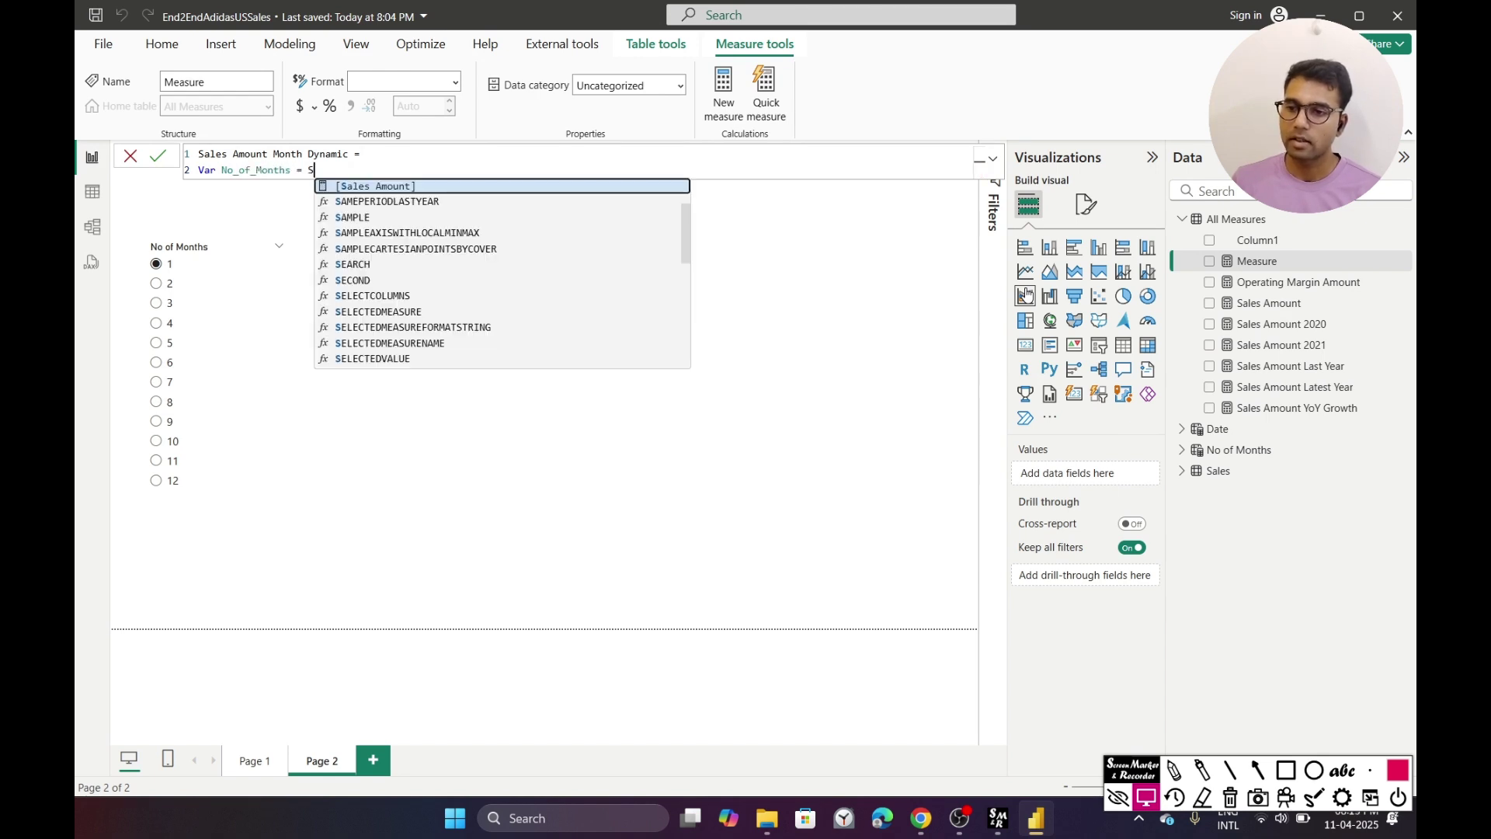
key("BackSpace")
key("BackSpace")
key("BackSpace")
key("BackSpace")
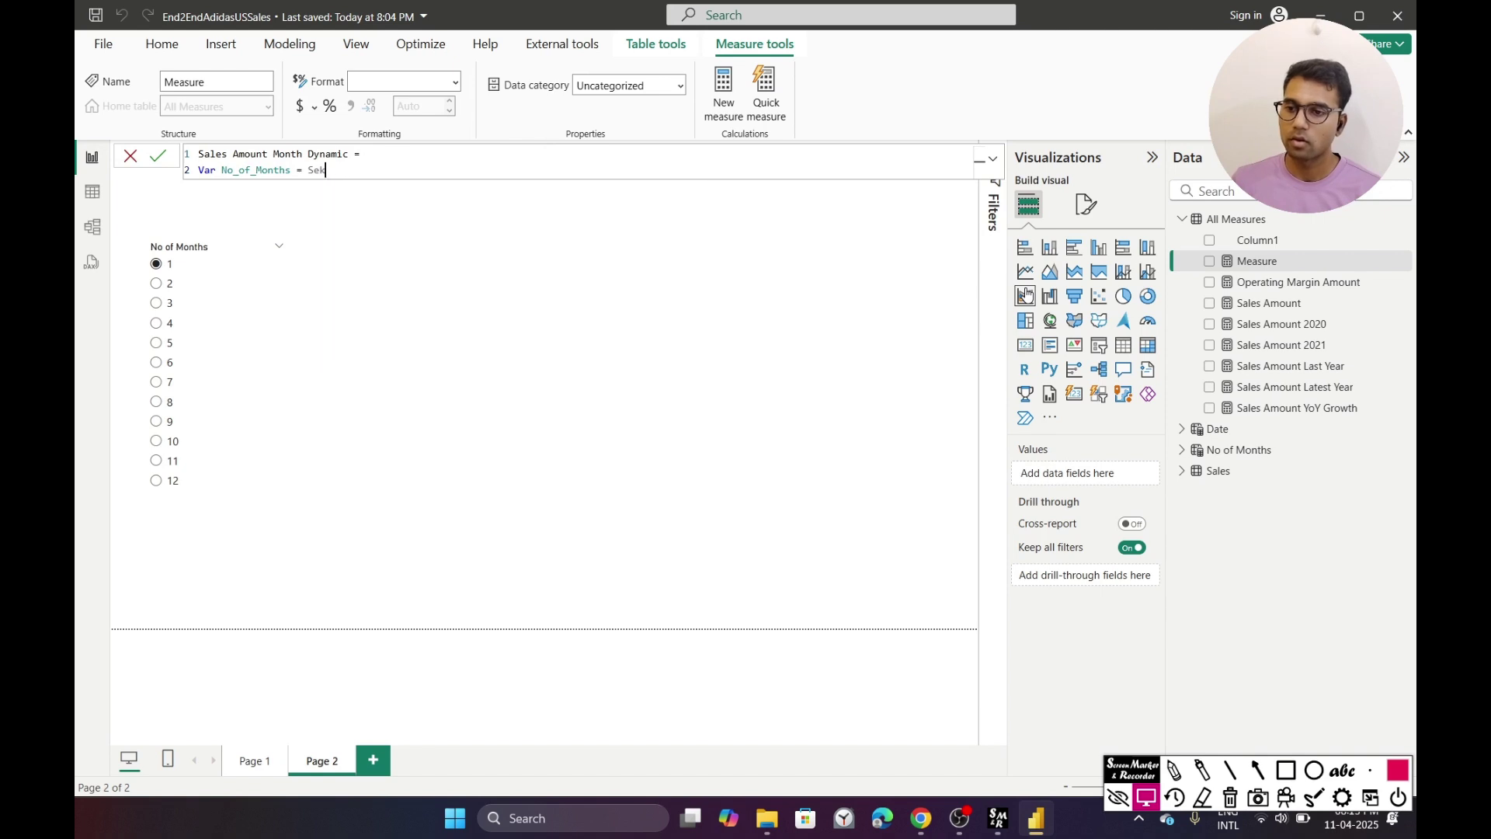
type("lected")
key("Down")
key("Down")
key("Down")
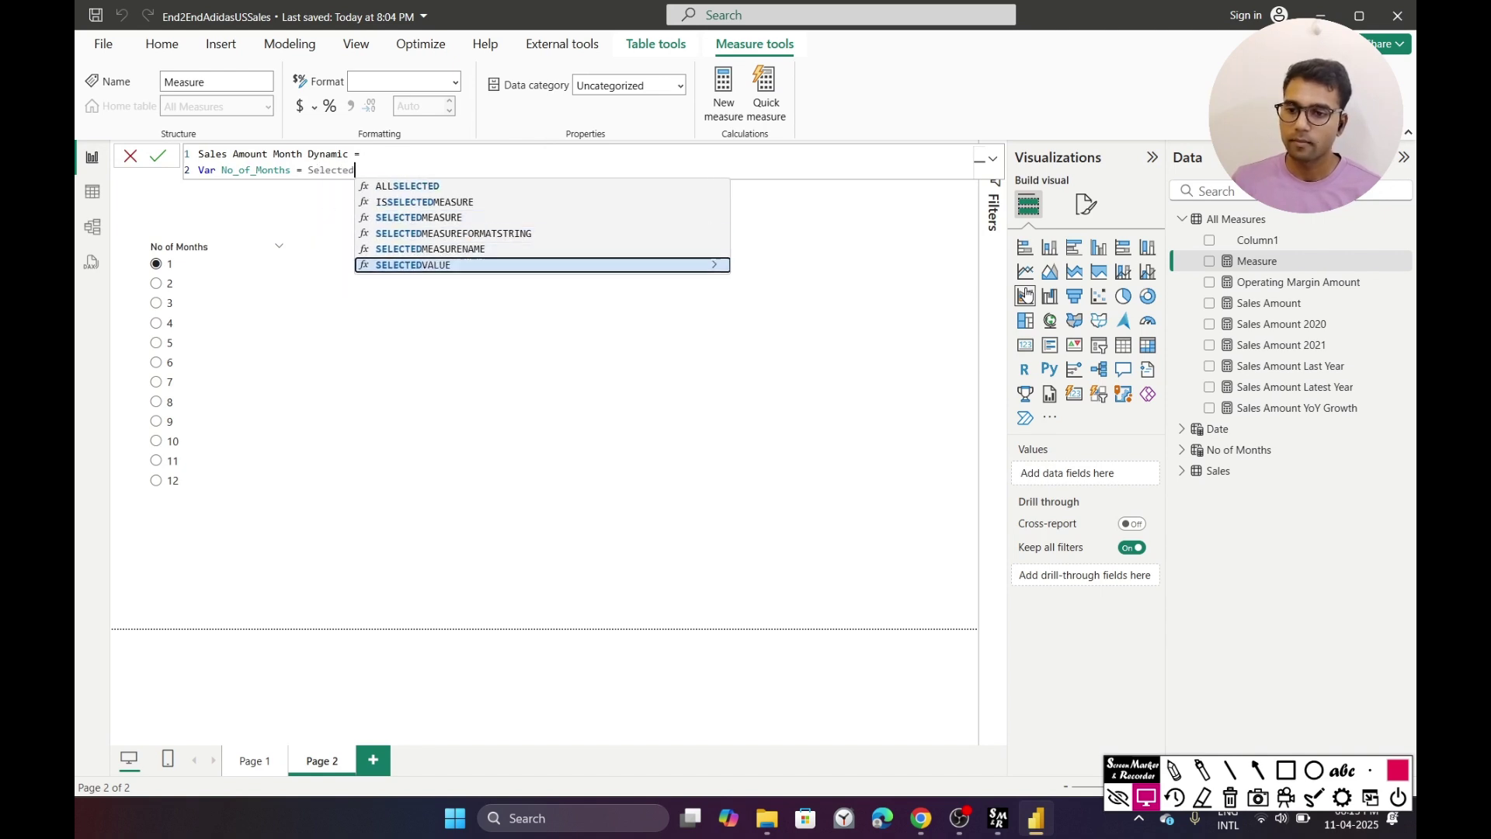
key("Tab")
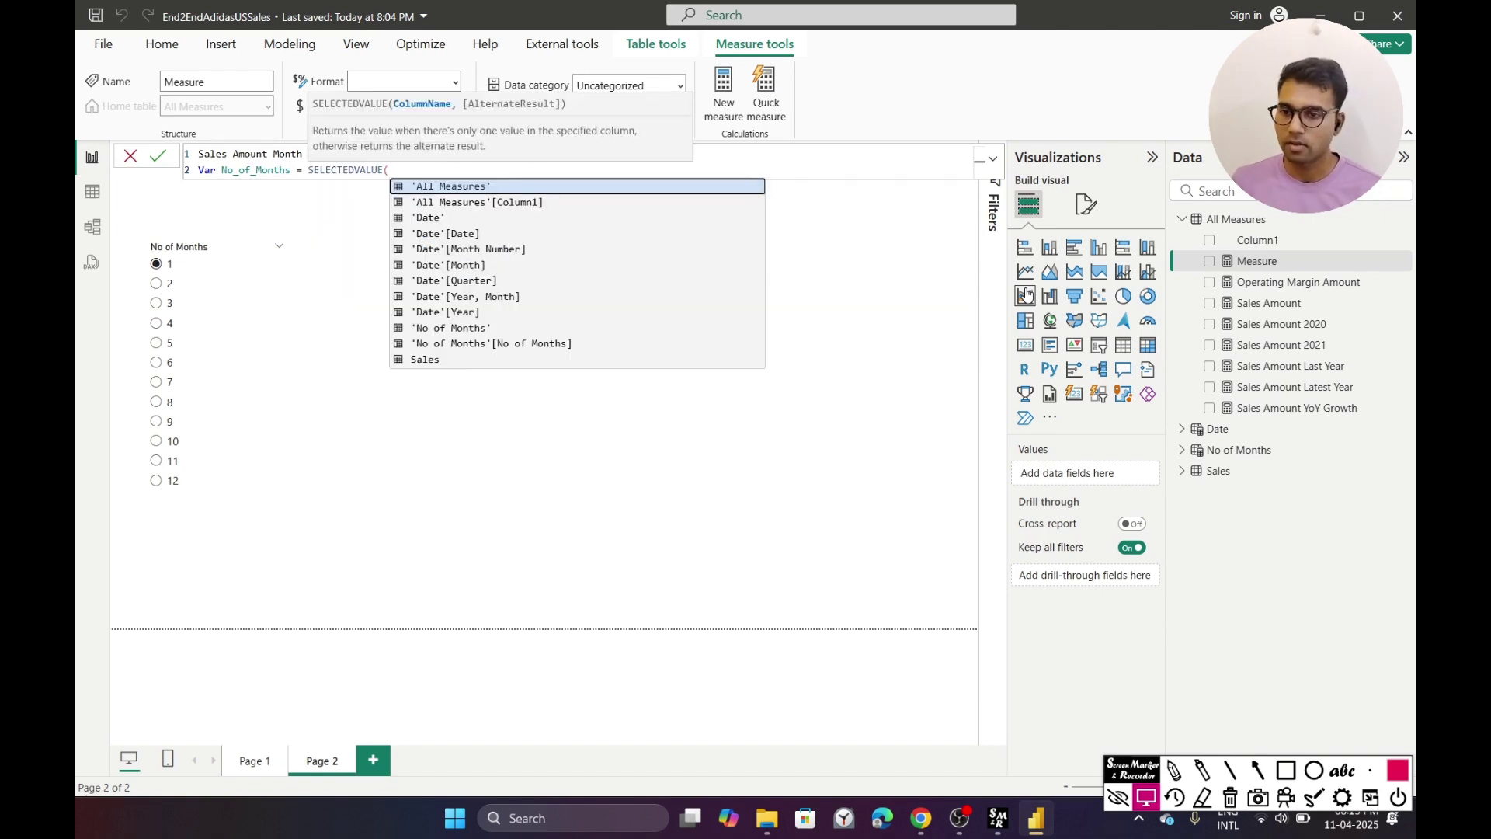
- Use the 'No of Months'[No of Months] column as the SELECTEDVALUE argument and close the parenthesis
type("M")
type("no")
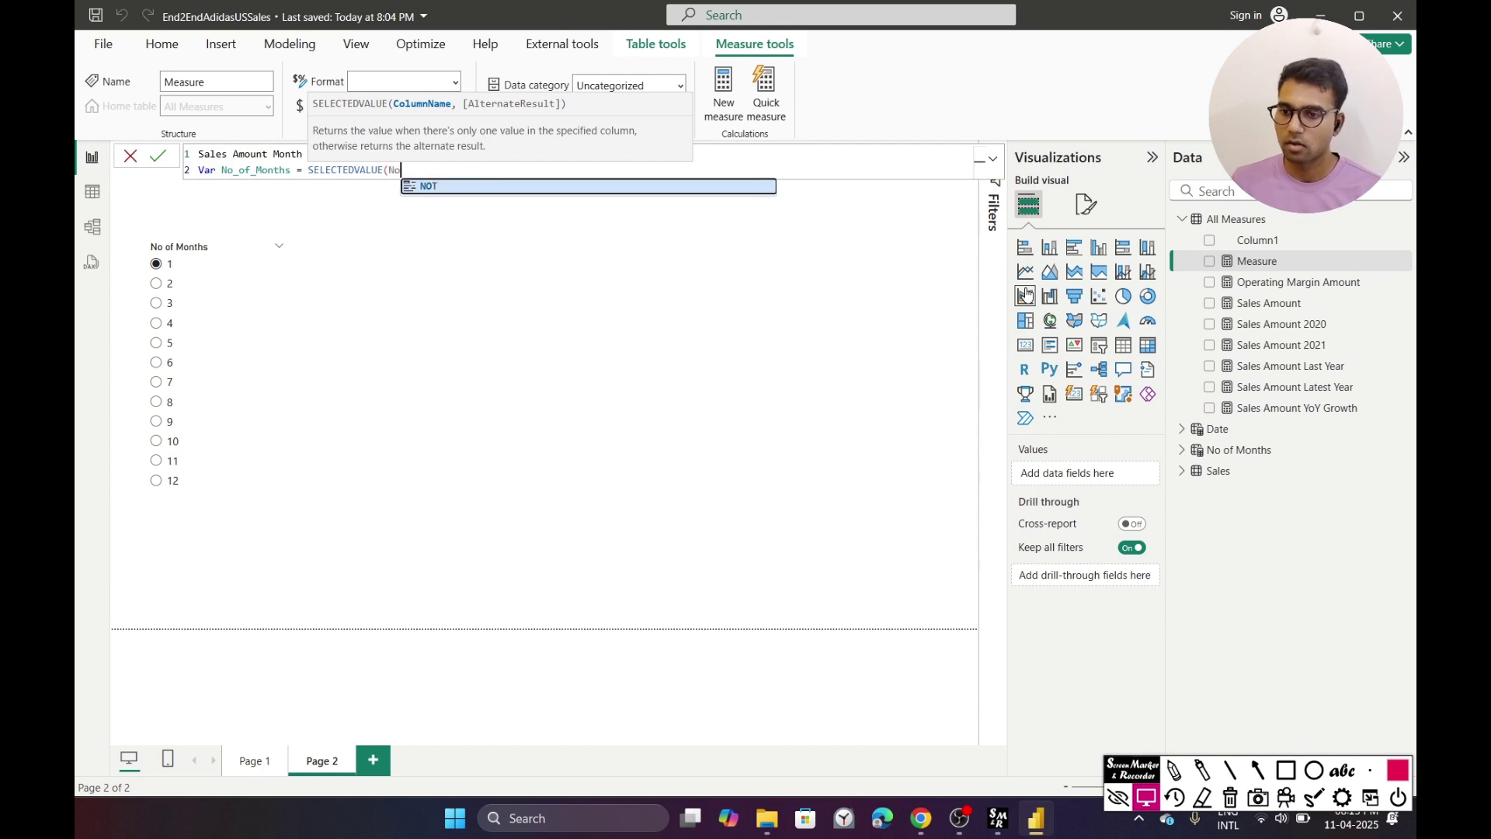
key("BackSpace")
key("BackSpace")
key("Down")
key("Down")
key("Down")
key("Down")
key("Down")
key("Down")
key("Down")
key("Down")
key("Down")
key("Down")
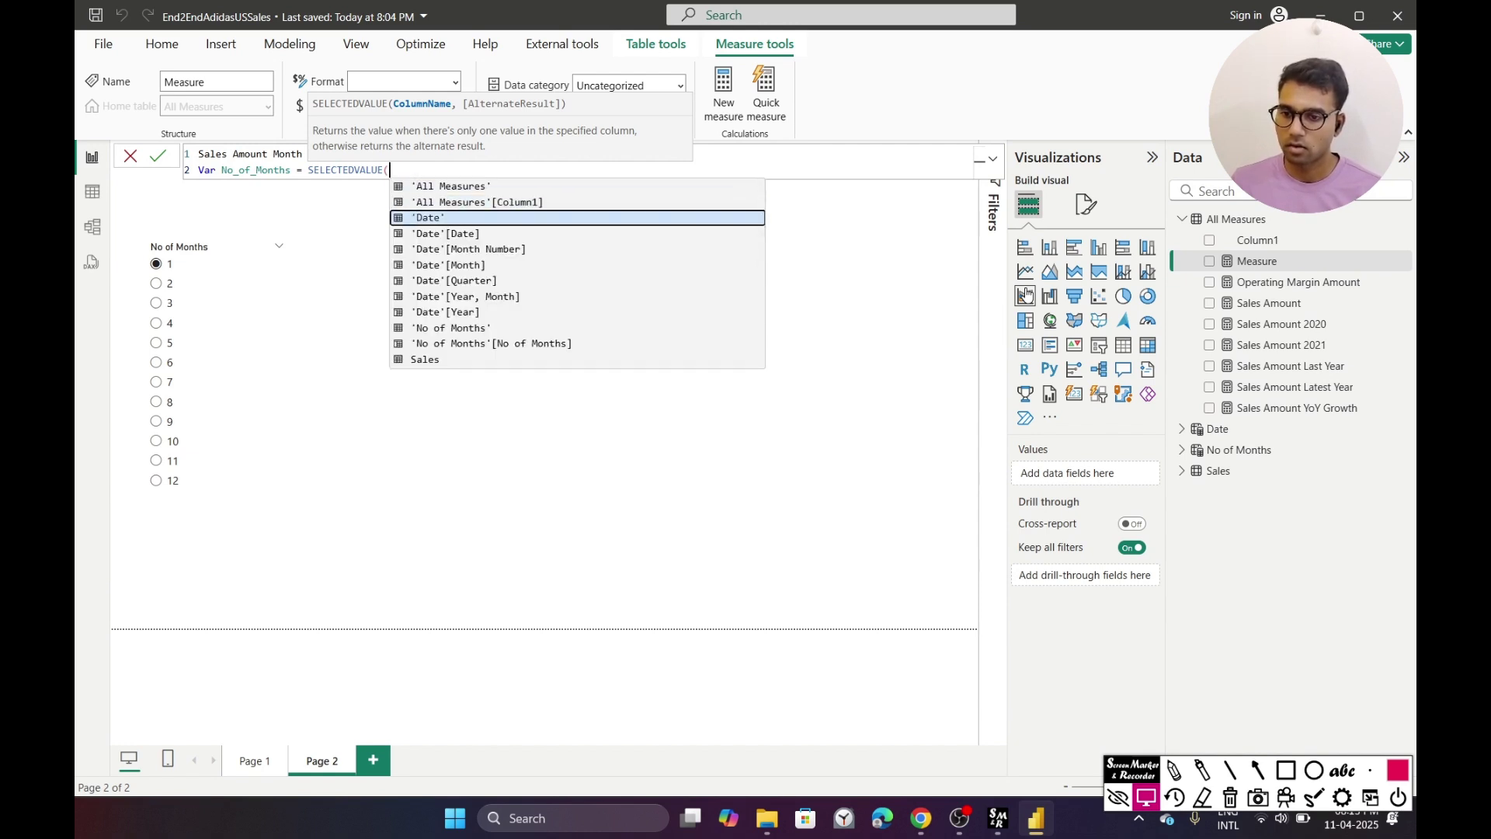
key("Tab")
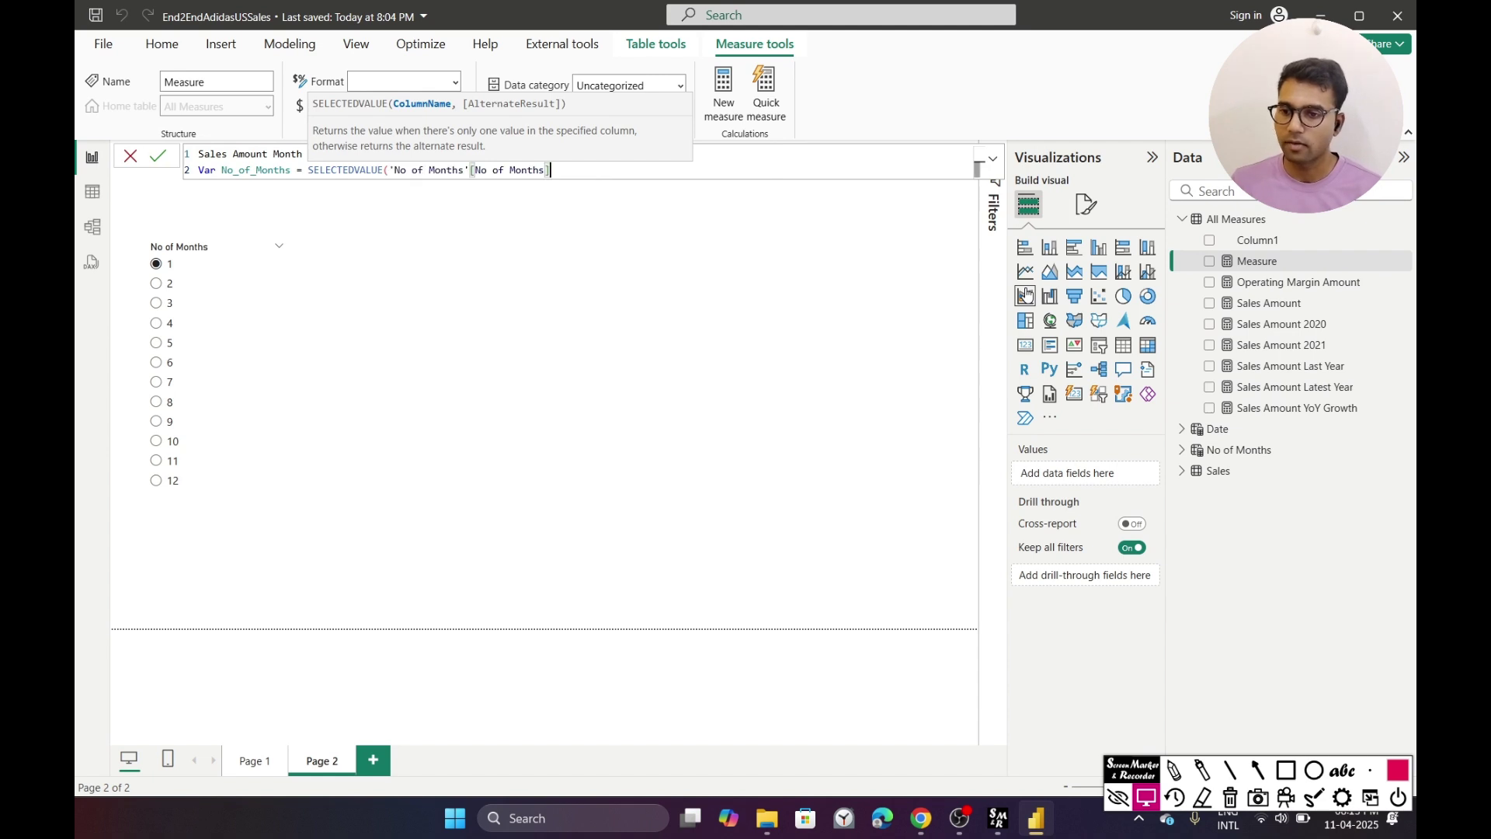
type(")")
- Add a RETURN clause that outputs No_of_Months and commit the measure
key("shift+Return")
type("Re")
key("Tab")
key("shift+Return")
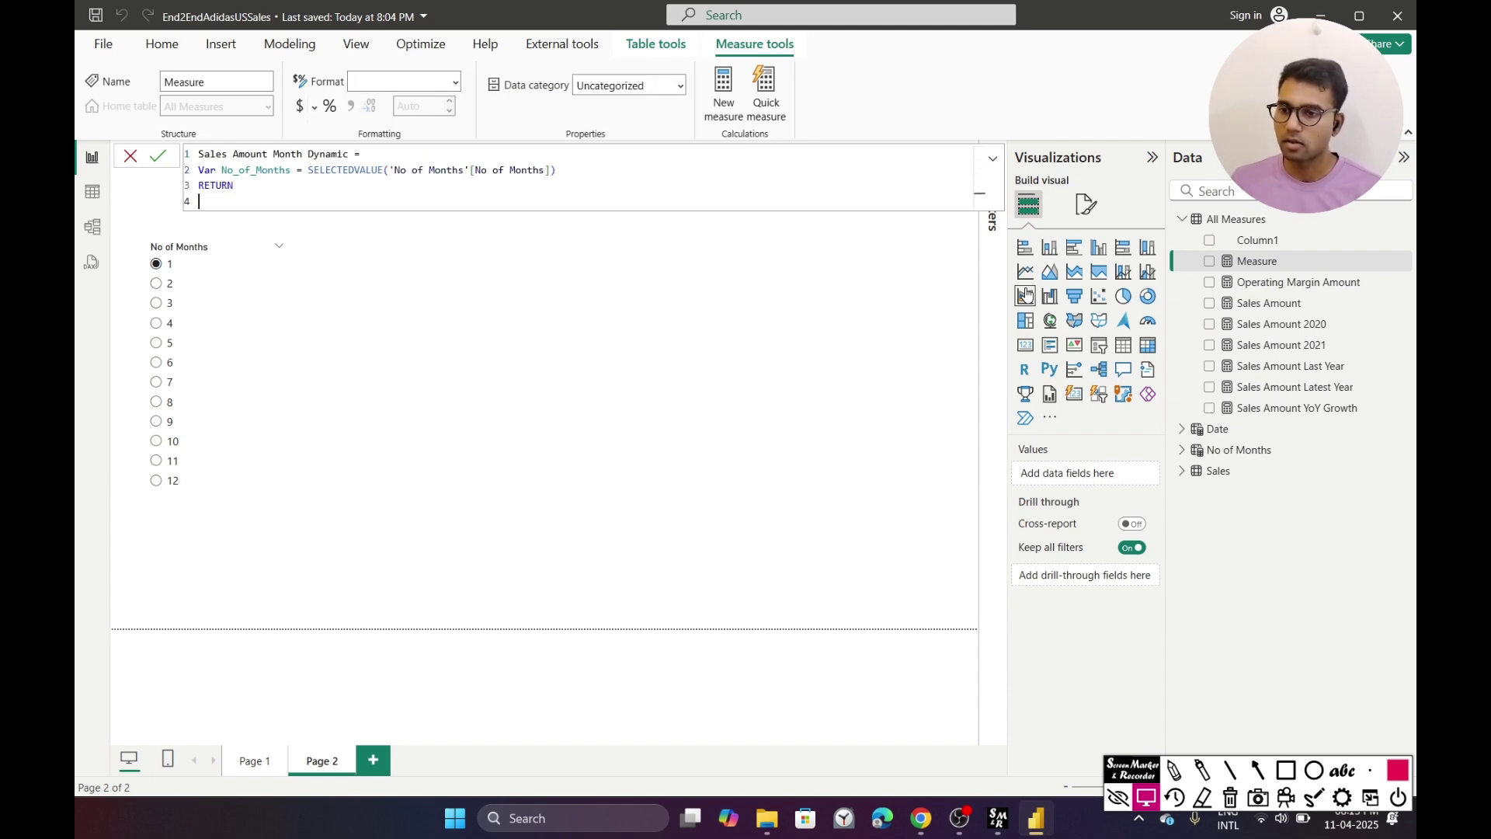
type("No")
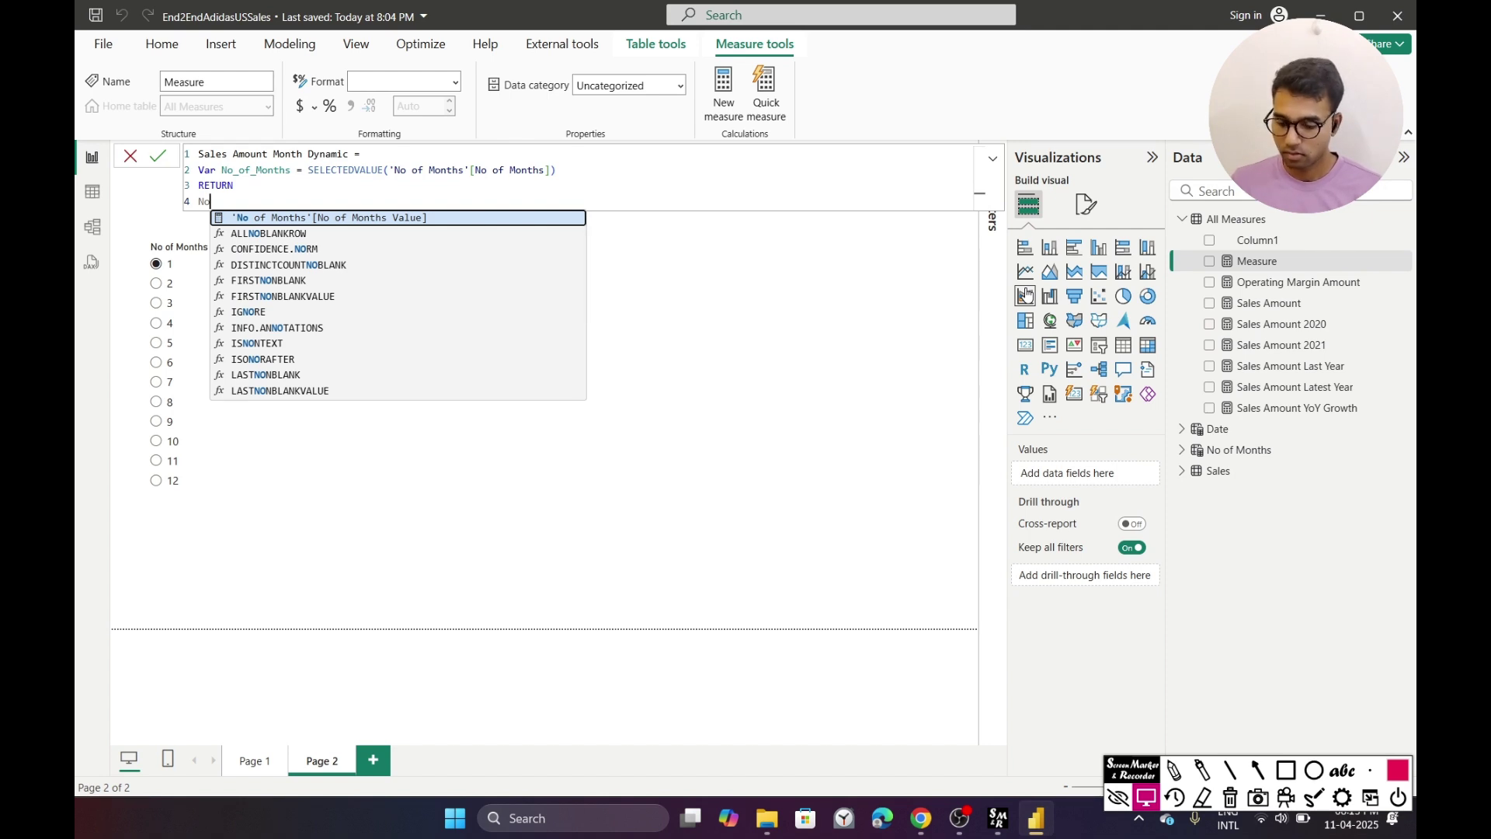
type("_")
key("Tab")
key("Return")
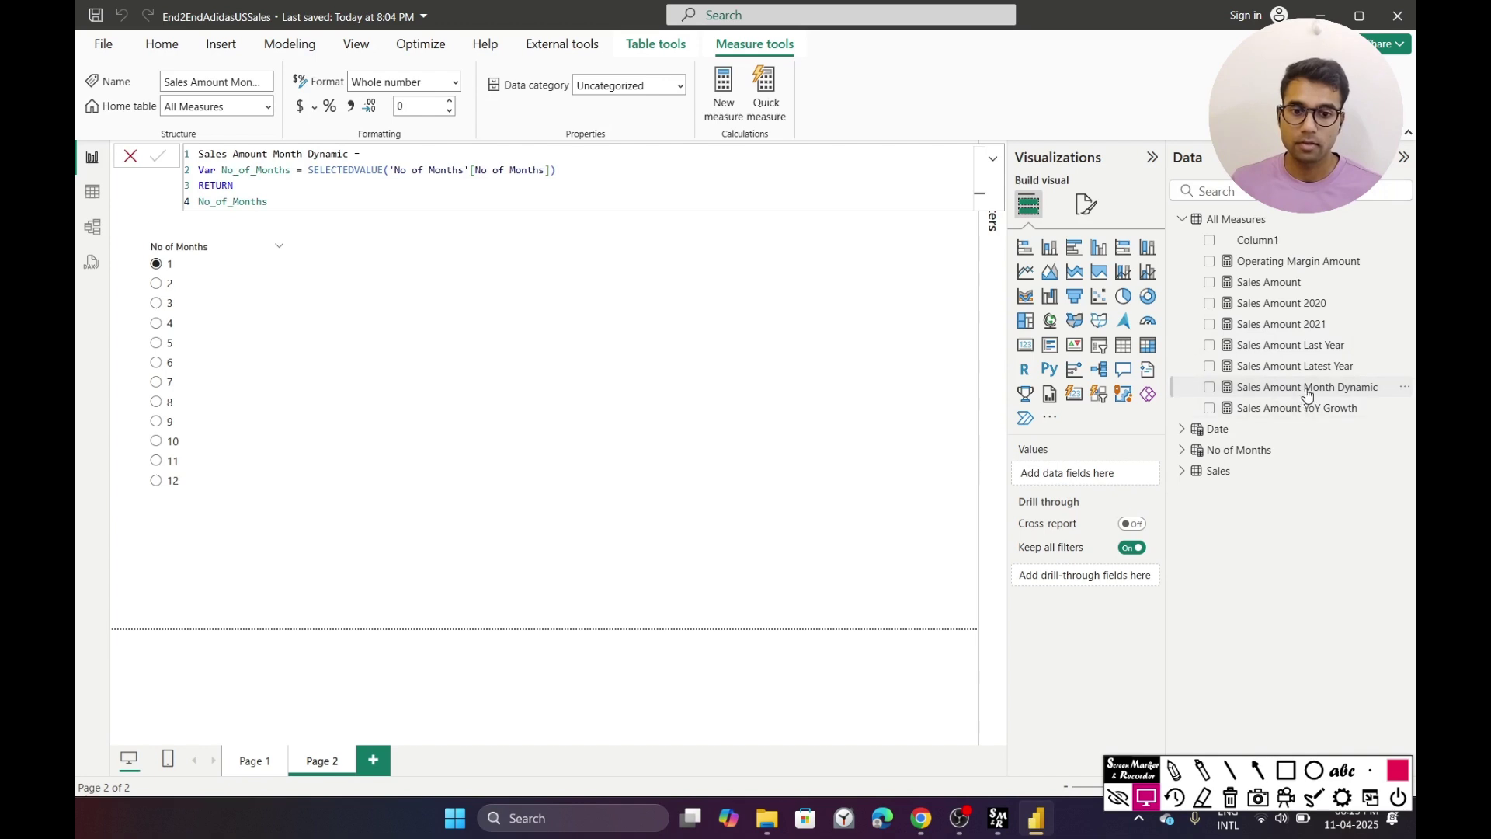
- Add a compact card showing Sales Amount Month Dynamic to Page 2 and test it with slicer values 2, 3 and 4
left_click_drag(1307, 391, 794, 354)
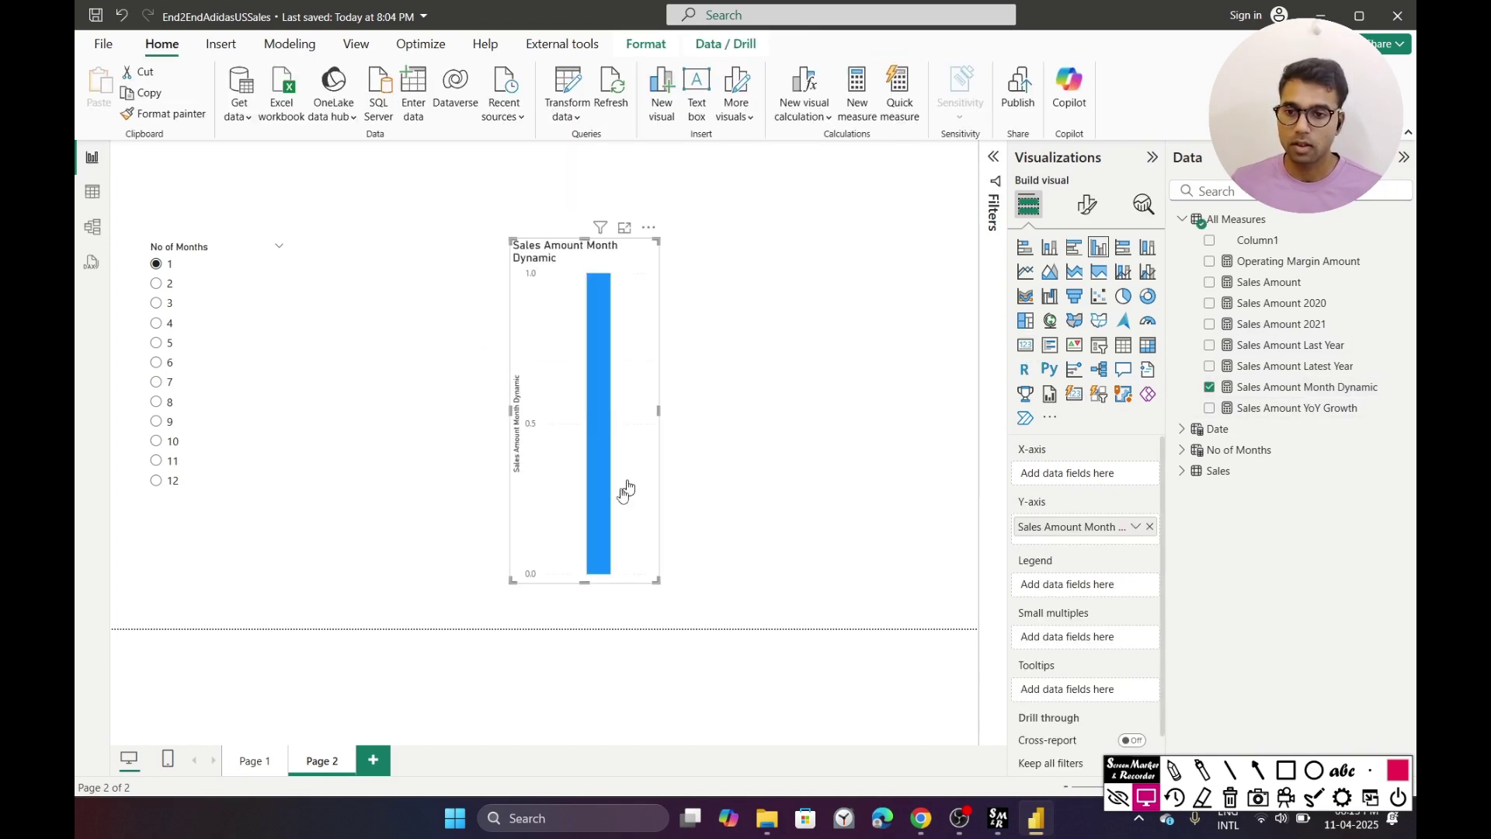
left_click_drag(656, 579, 729, 375)
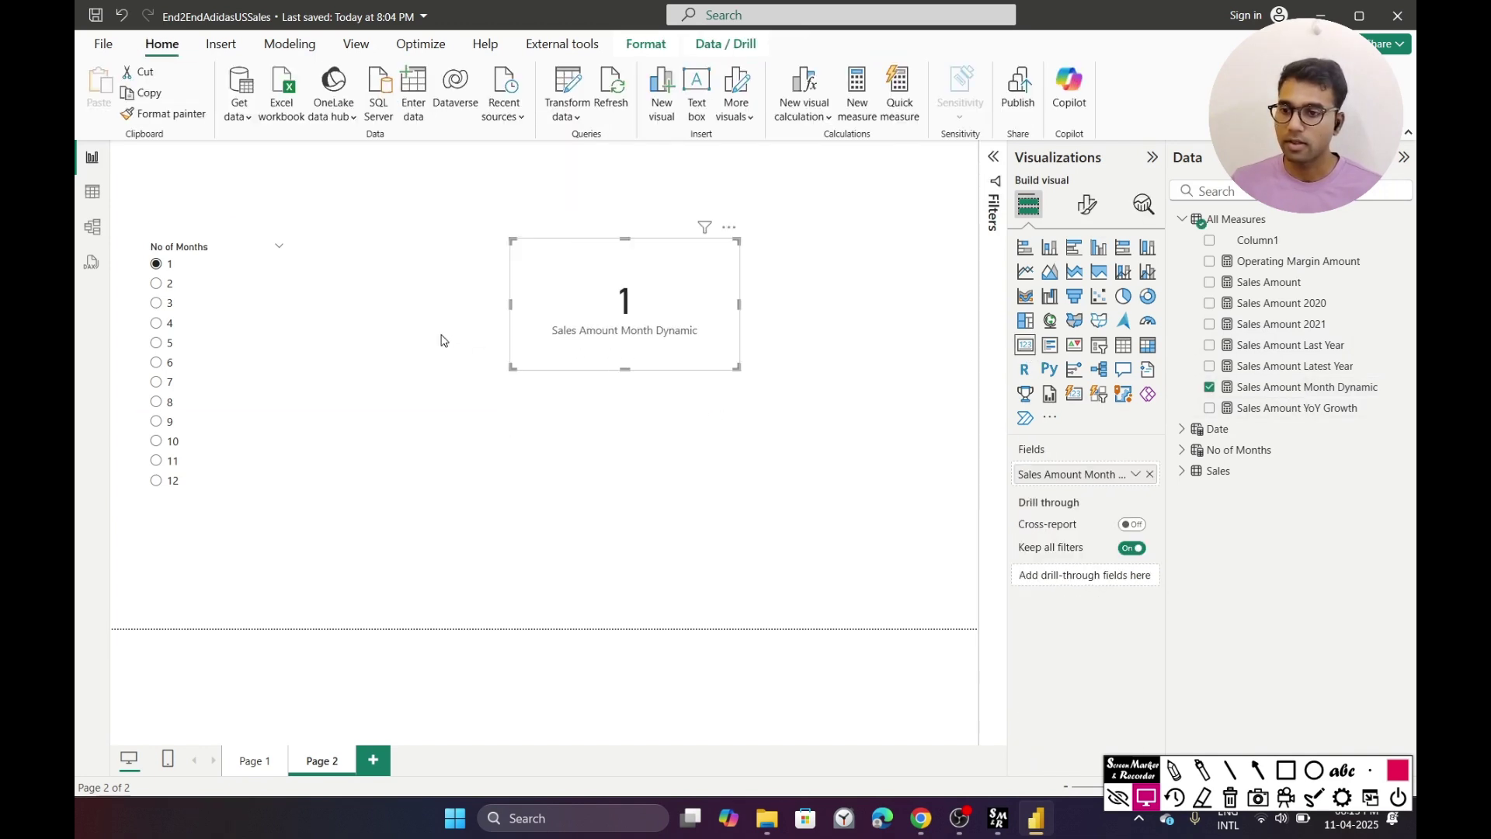
left_click(156, 283)
left_click(157, 303)
left_click(156, 323)
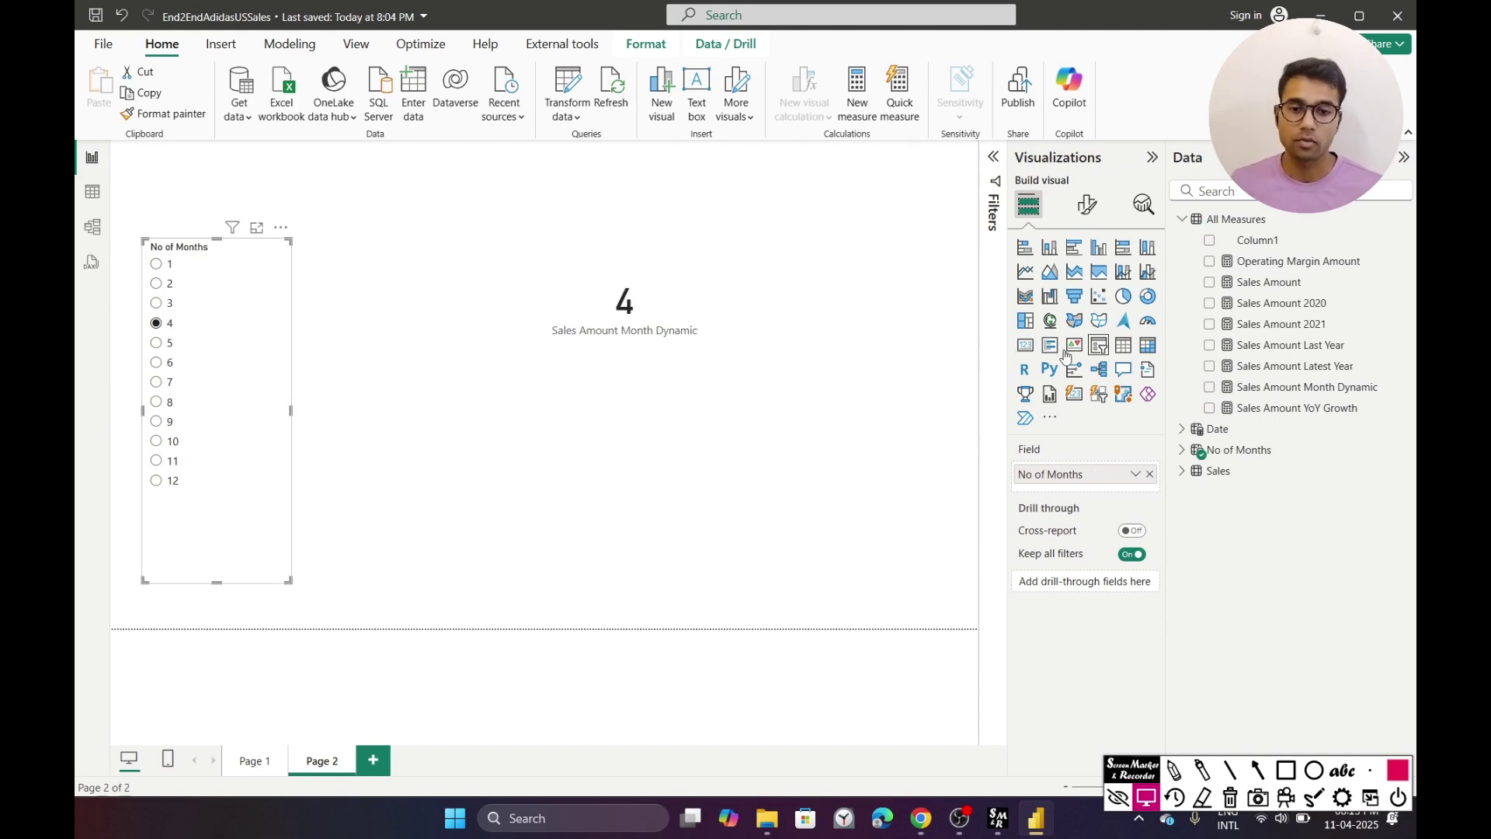
- Review the formula of the Sales Amount Month Dynamic measure and leave the formula editor
left_click(1320, 387)
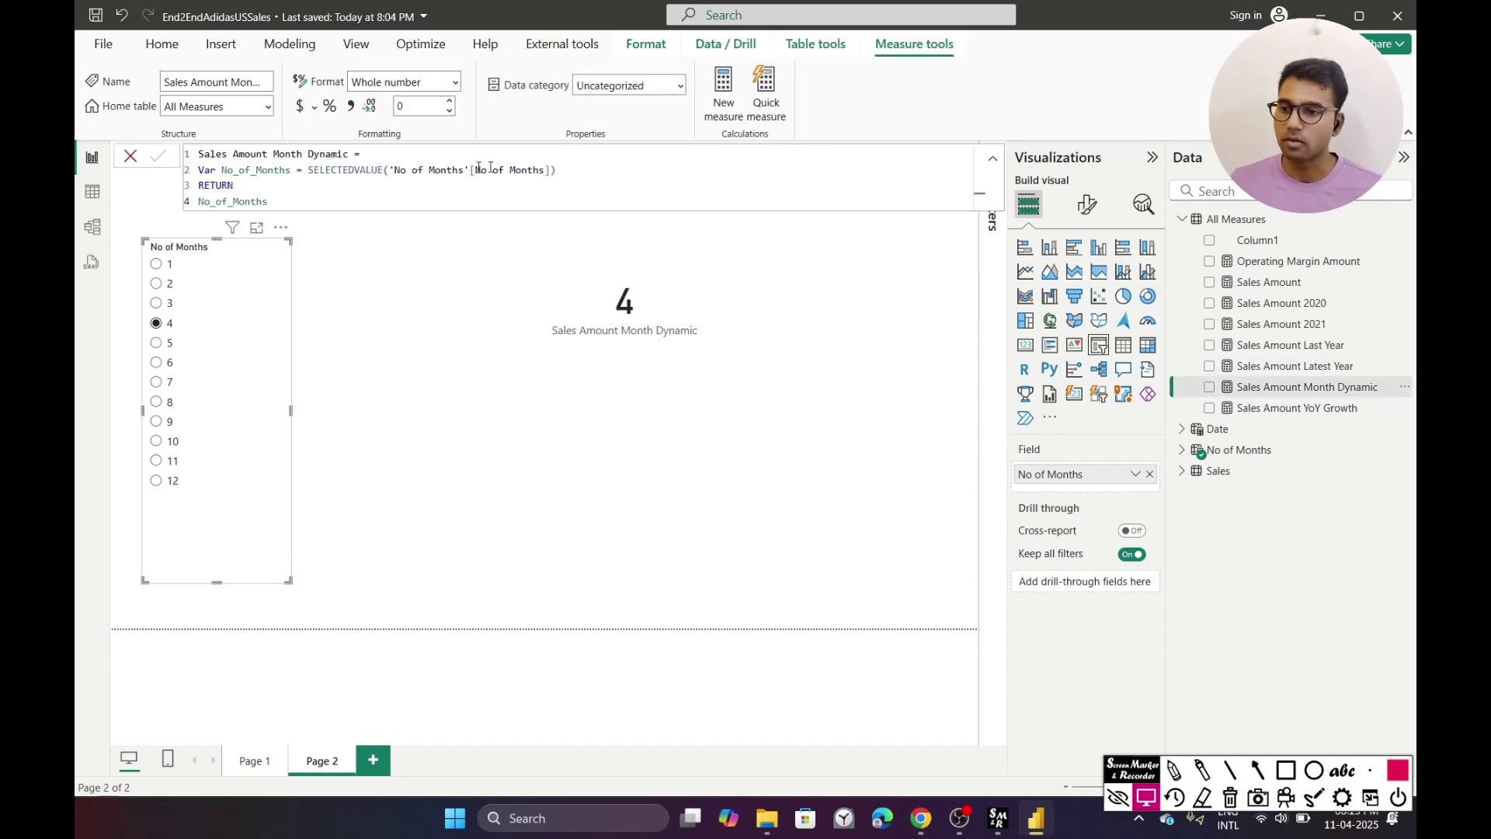
left_click(556, 171)
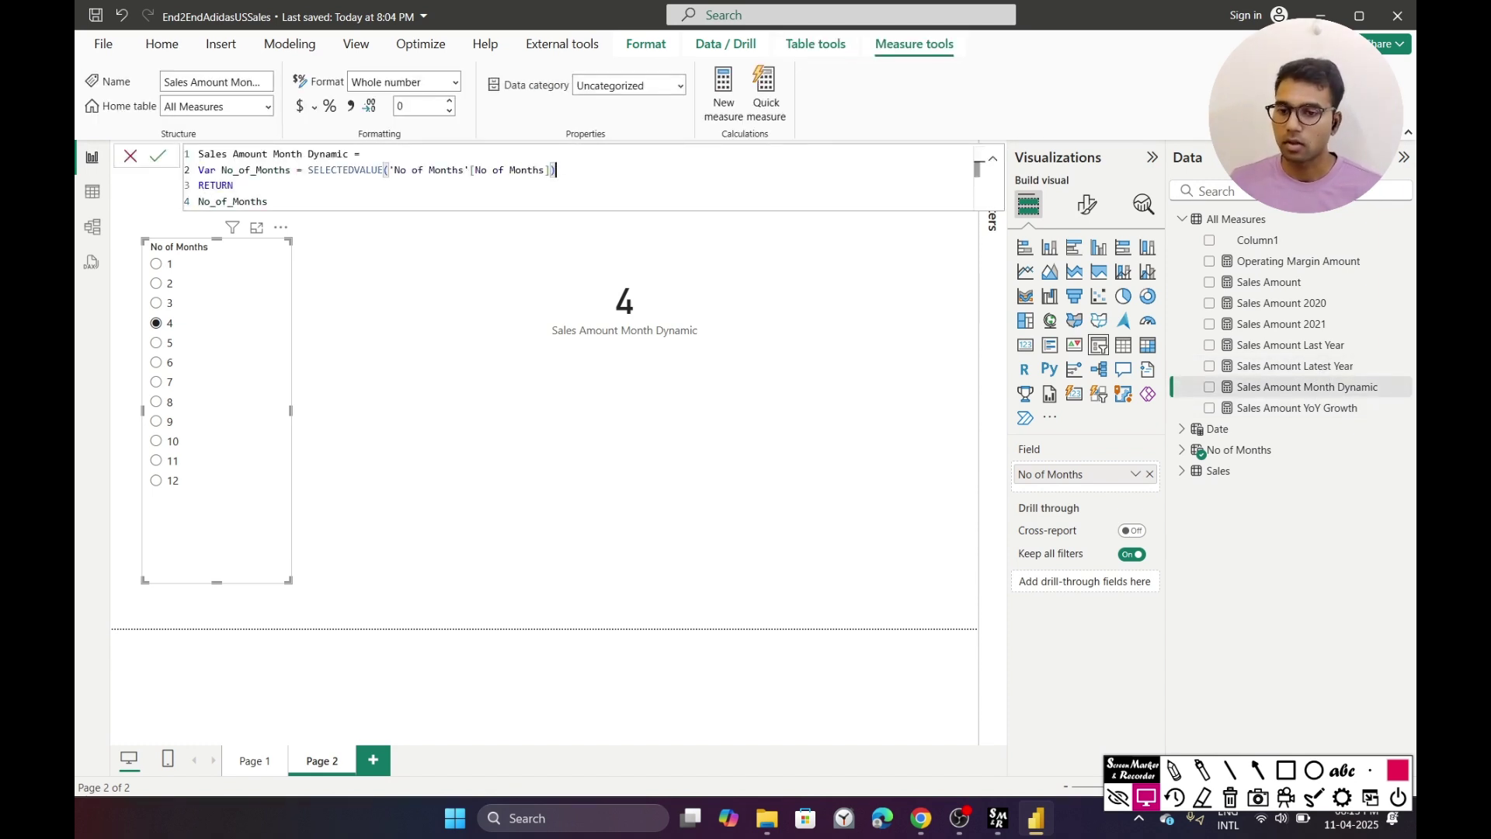
left_click(762, 579)
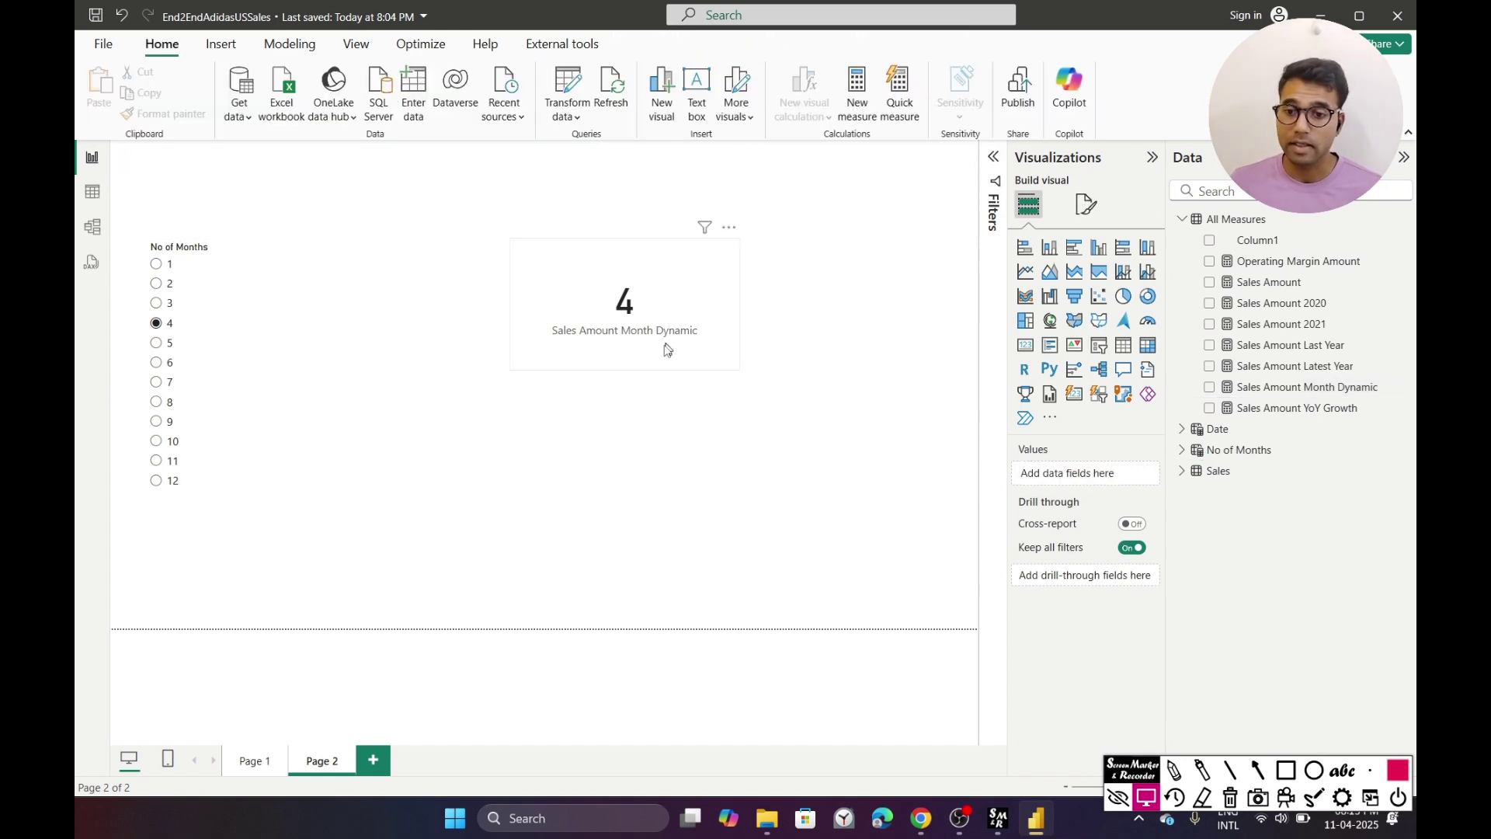
- Move the card down the page and add a table of the Date table's Year, Month field as plain values instead of the date hierarchy
left_click_drag(666, 350, 630, 457)
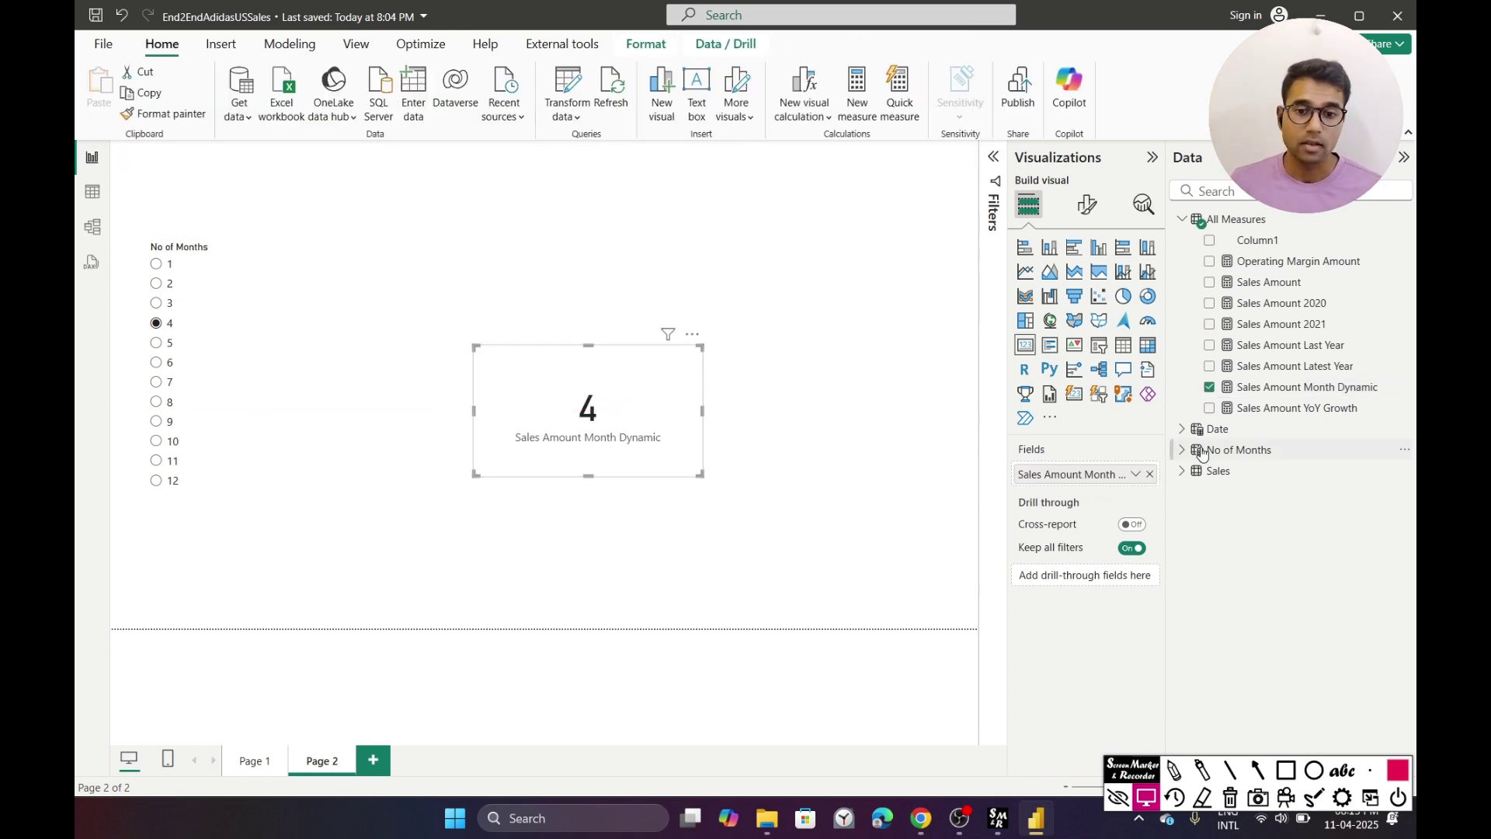
left_click(1181, 429)
left_click_drag(1282, 556, 732, 200)
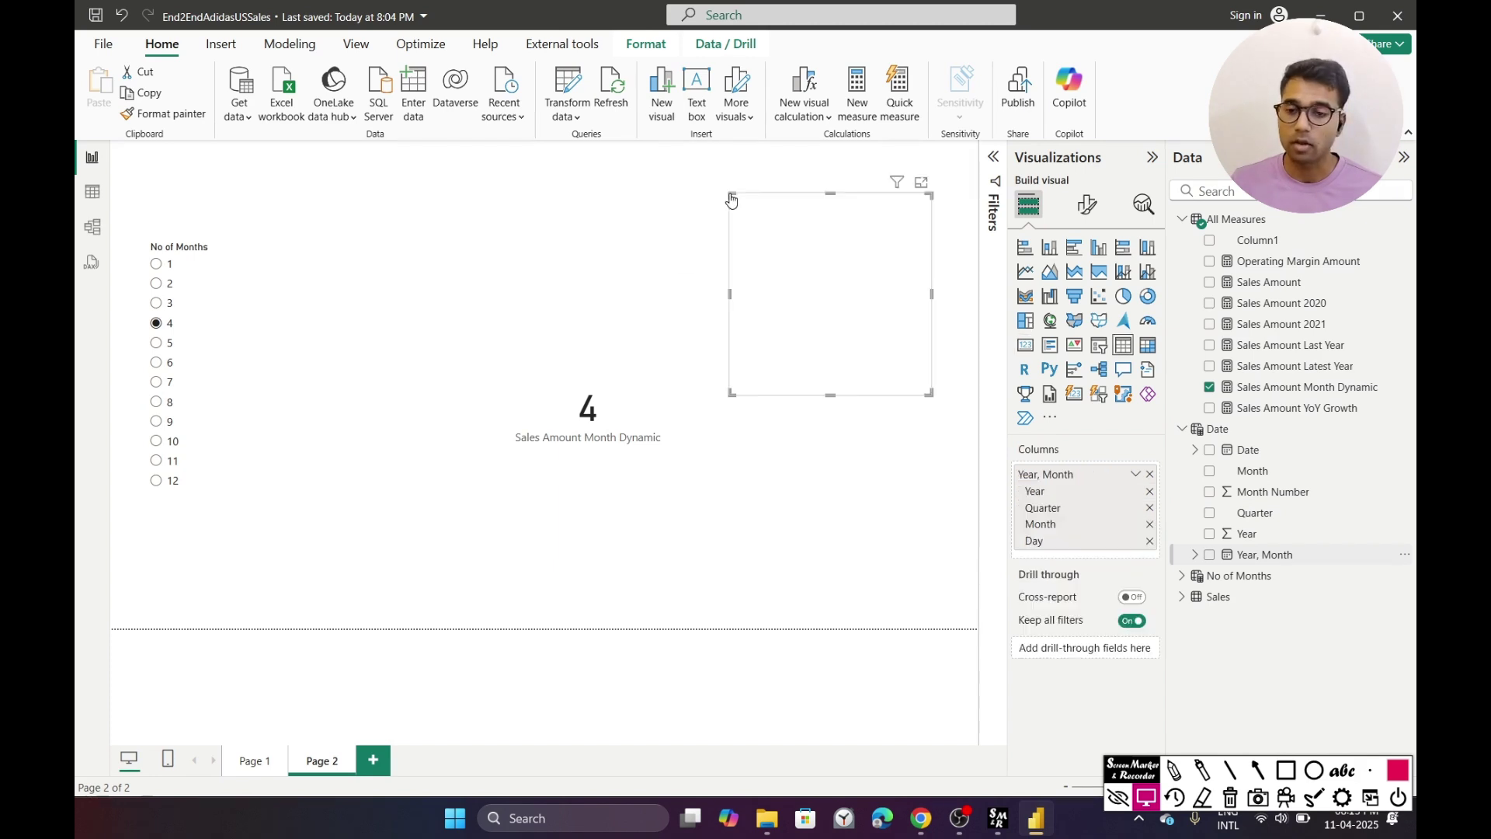
left_click(1135, 475)
left_click(1180, 543)
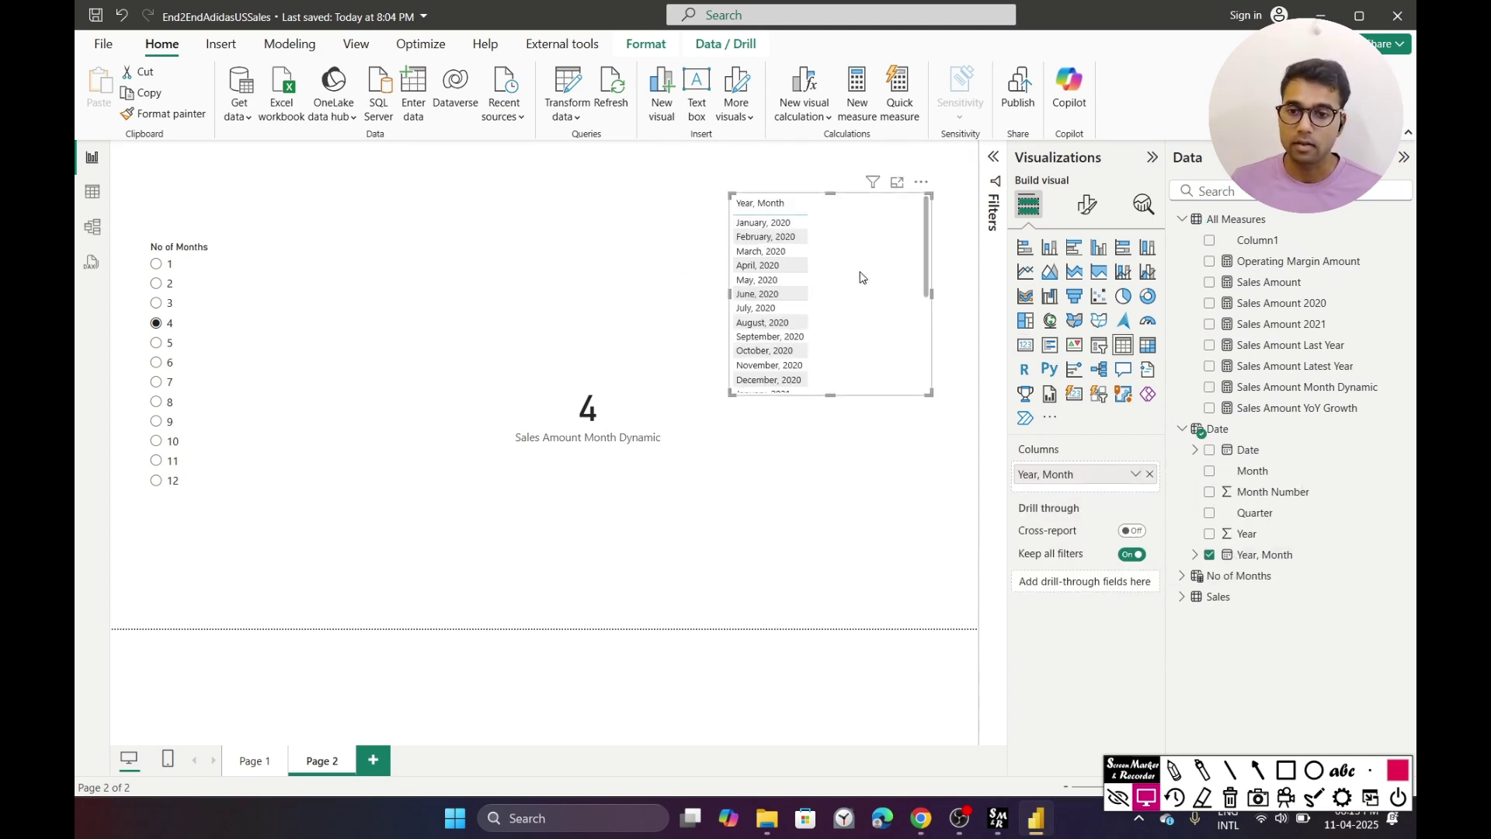
- Look through the months in the Year, Month table and set the No of Months slicer to 1
left_click(1087, 205)
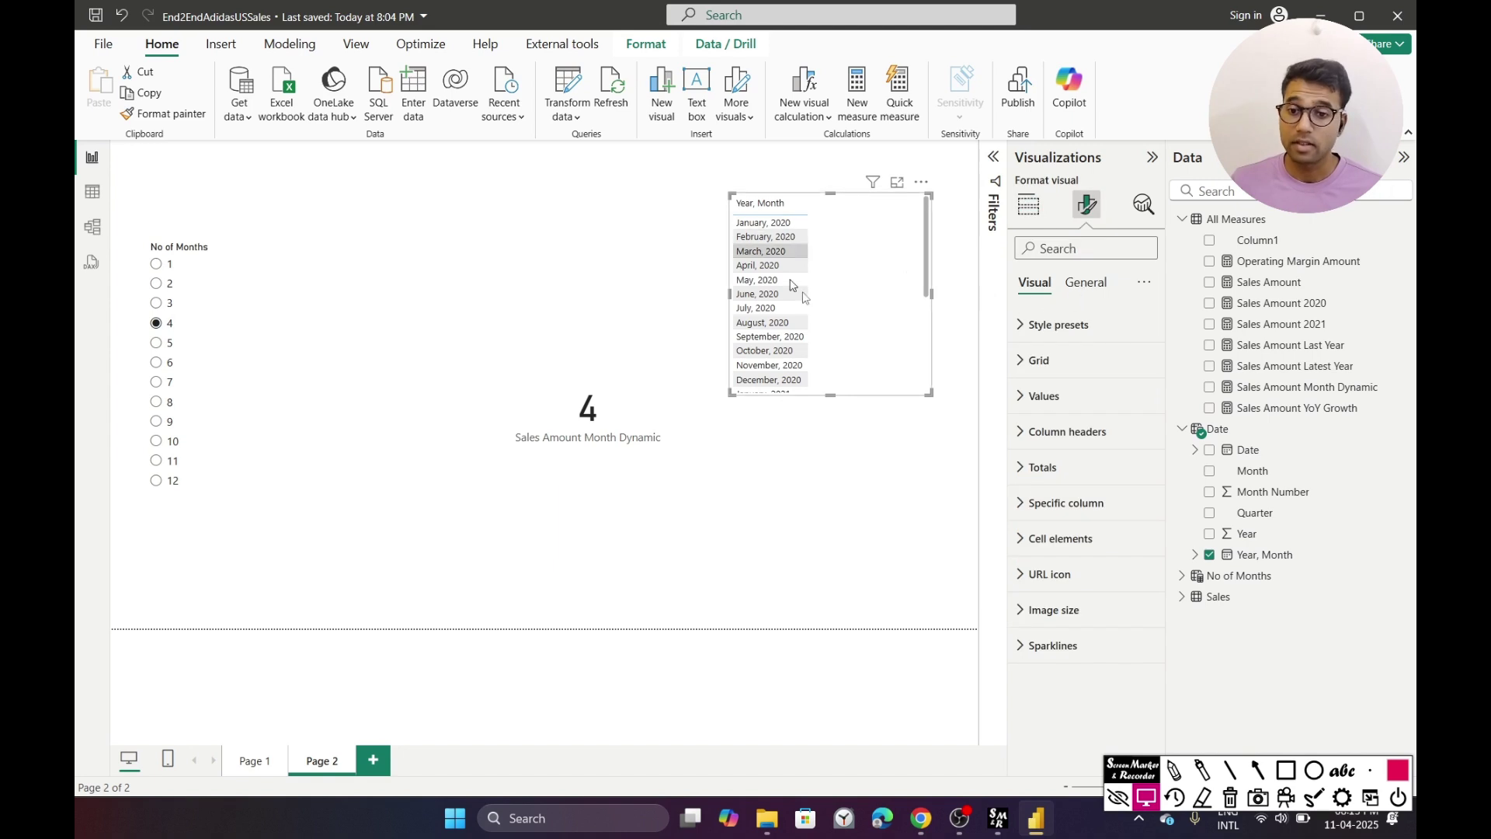
scroll(826, 309, "down", 5)
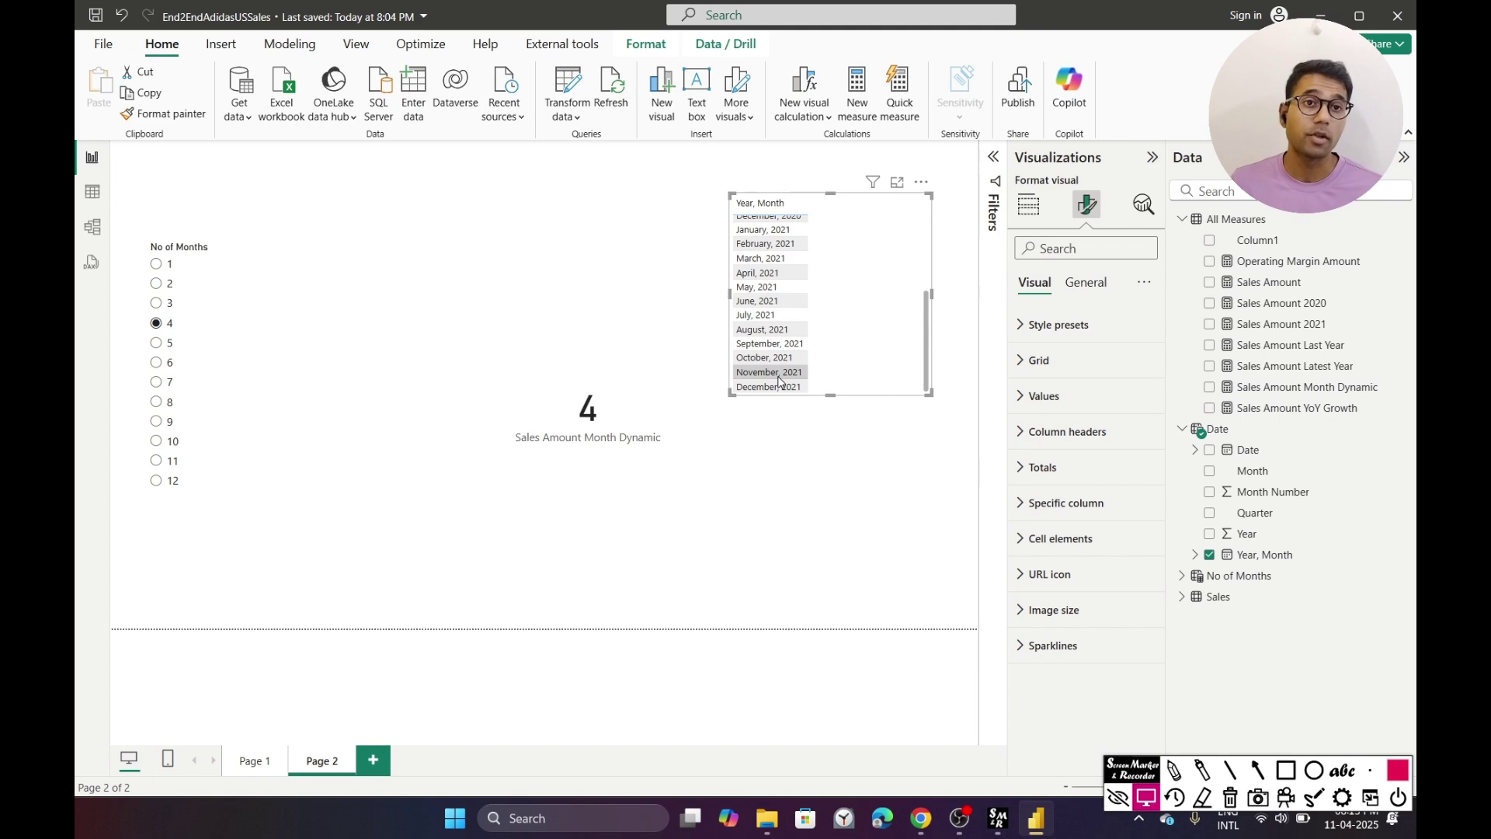
left_click(165, 265)
- Convert the Year, Month table into a slicer
left_click(839, 331)
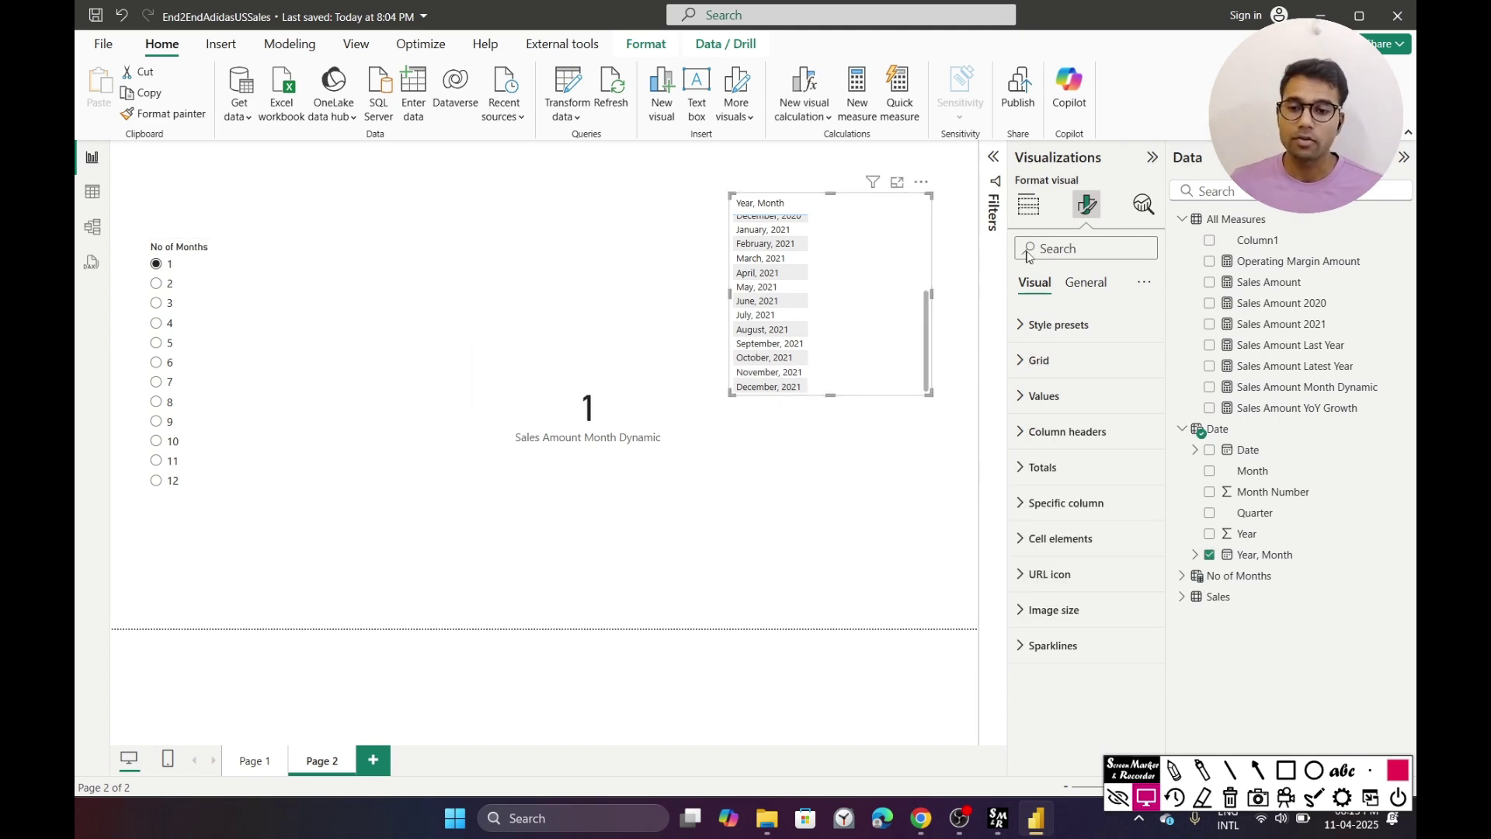
left_click(1086, 283)
left_click(1028, 204)
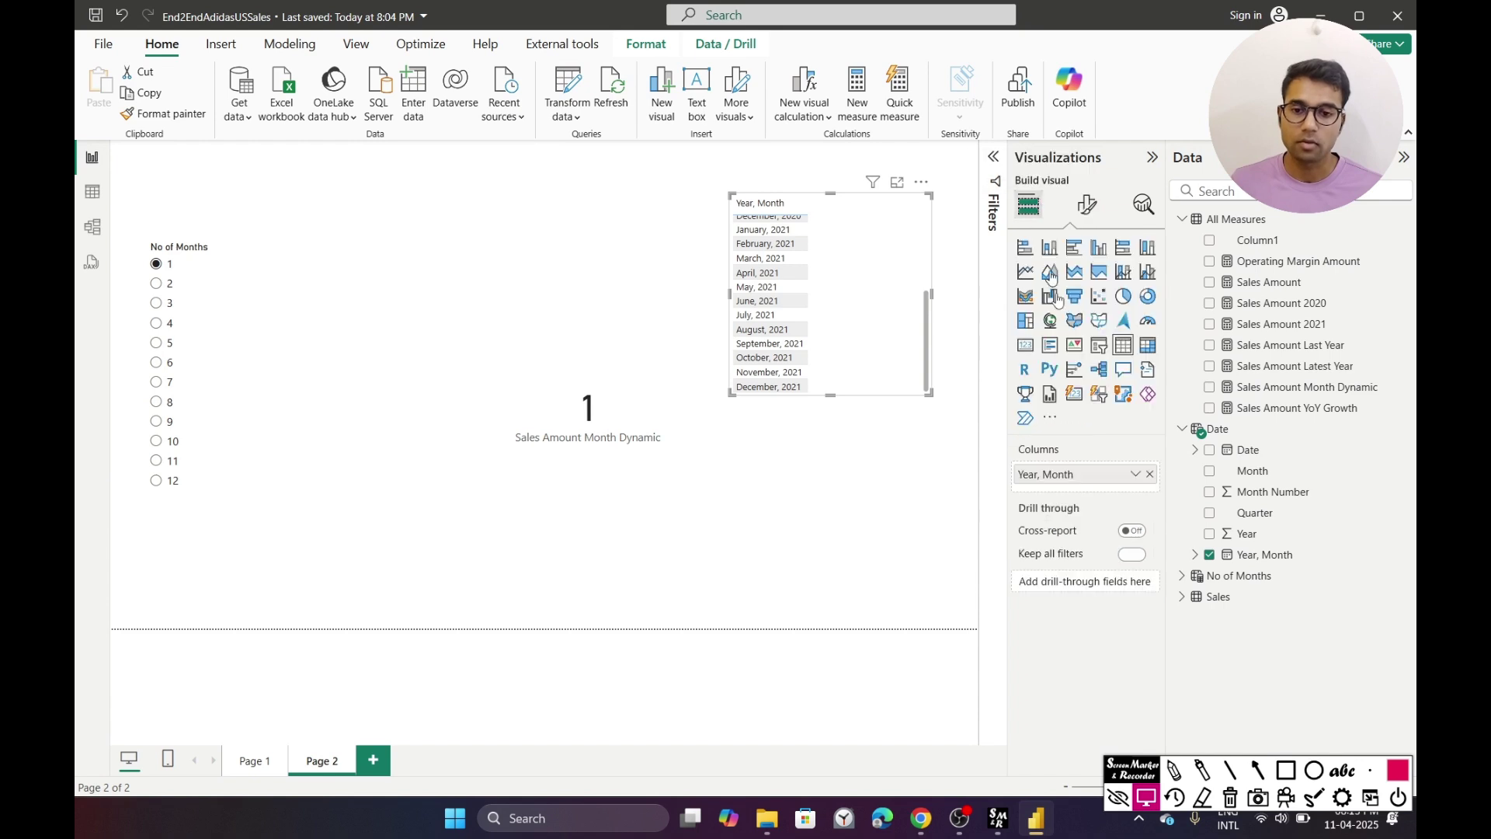
left_click(1099, 345)
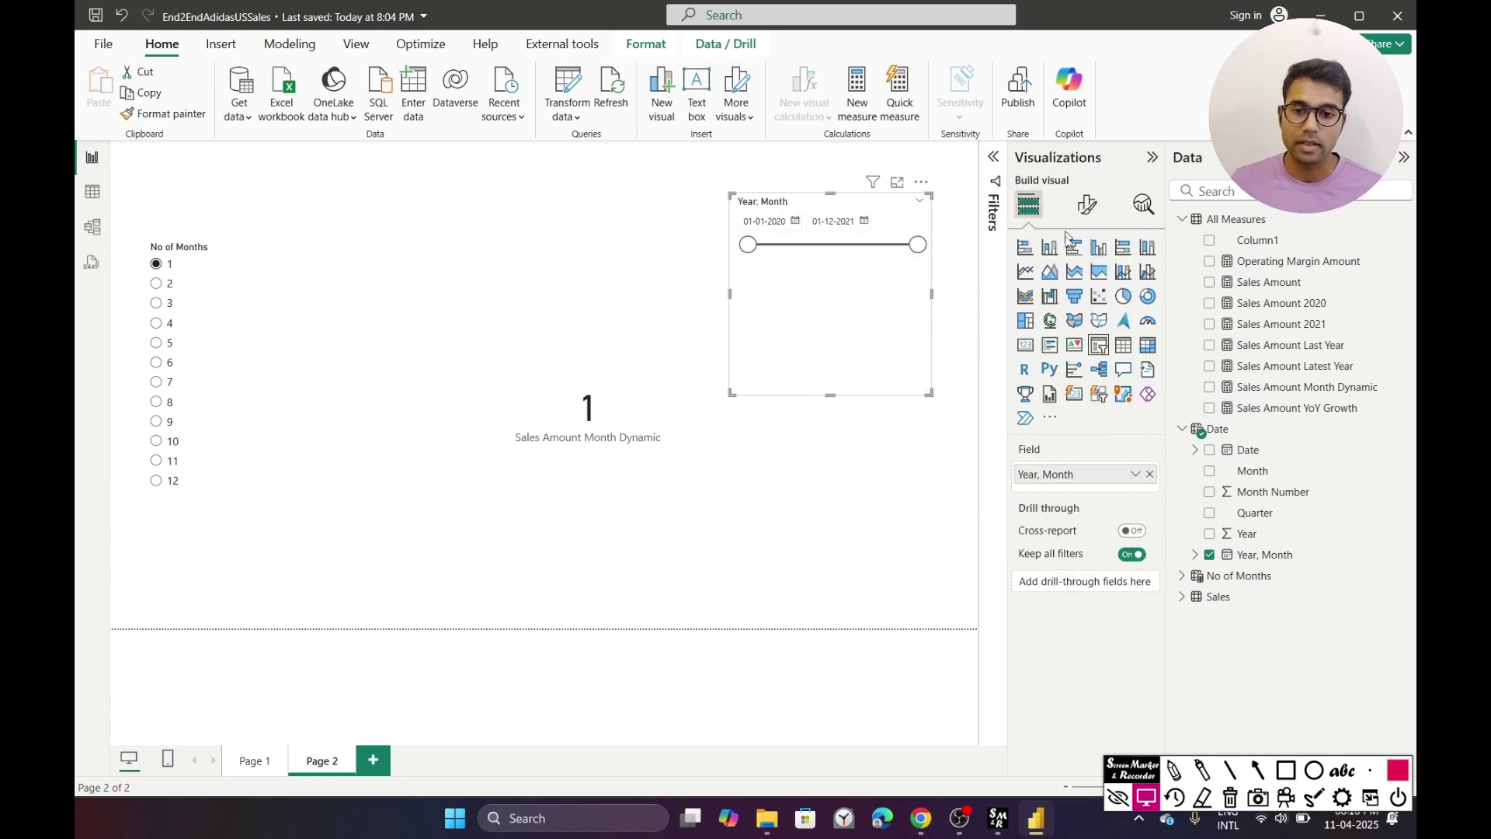
- Set the Year, Month slicer's style to Dropdown and enable Single select for it
left_click(1087, 205)
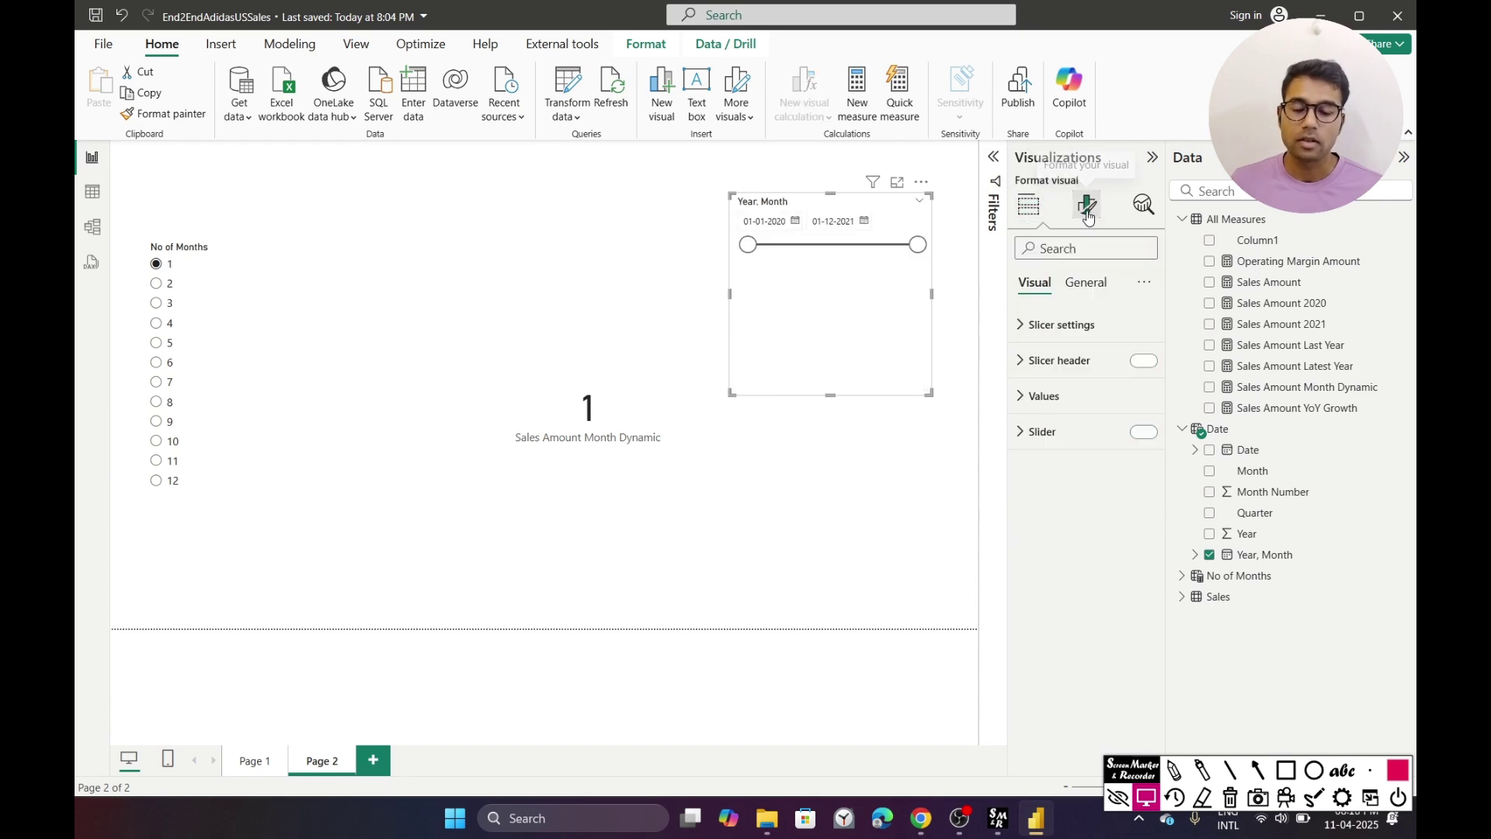
left_click(1068, 324)
left_click(1074, 413)
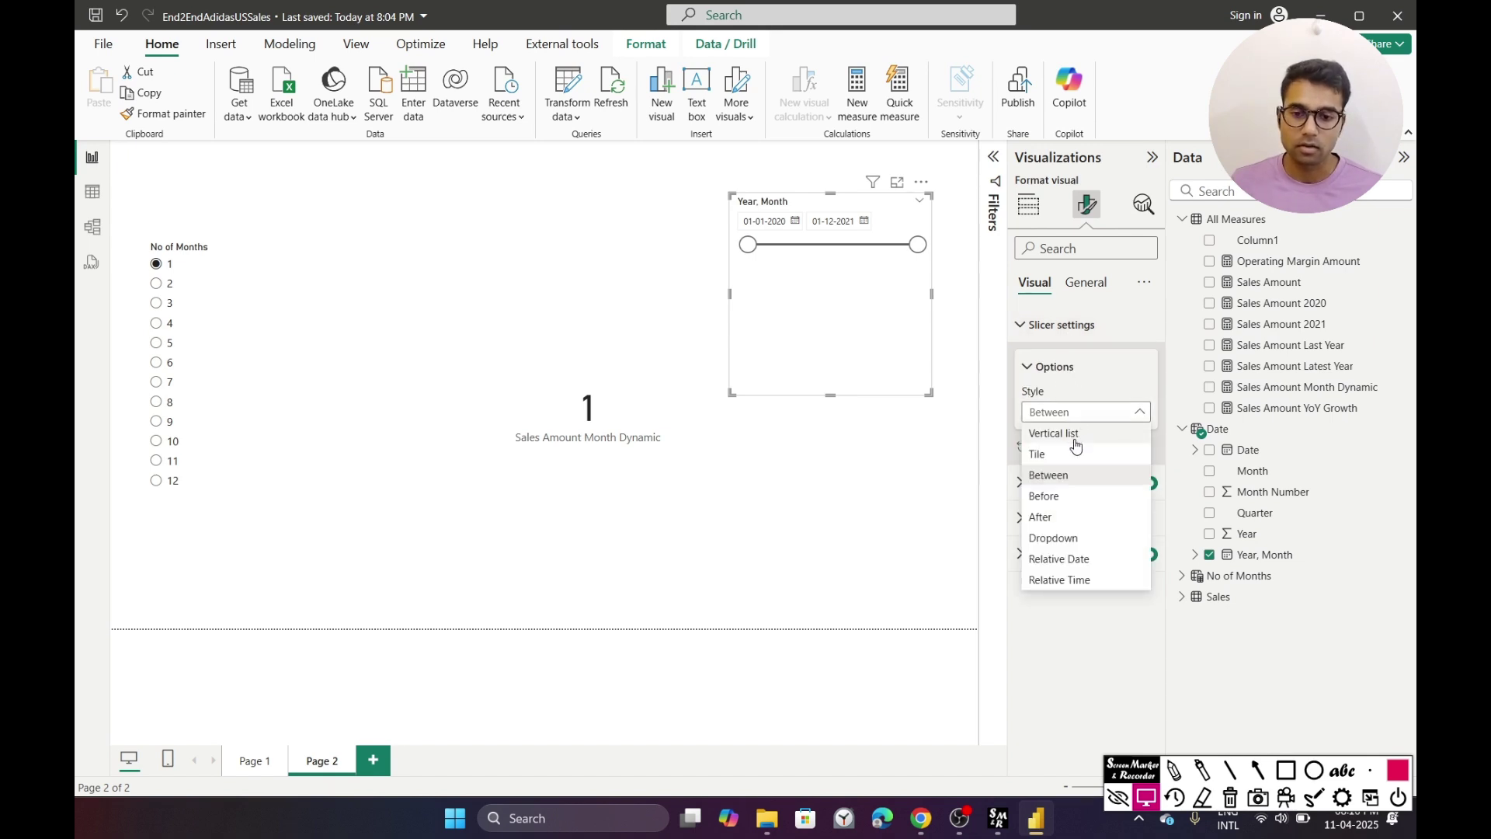
left_click(1074, 440)
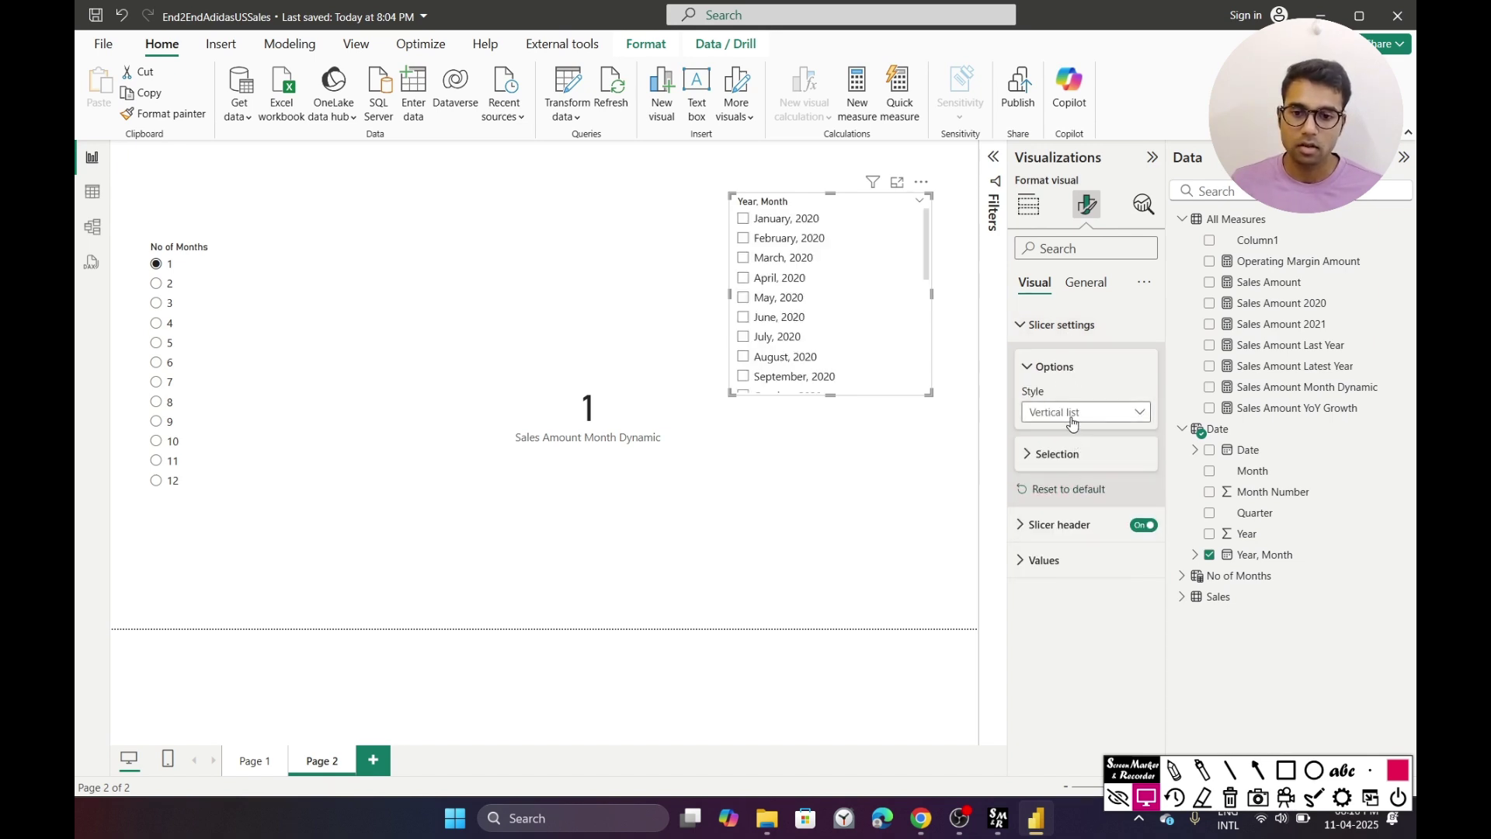
left_click(1072, 422)
left_click(1080, 541)
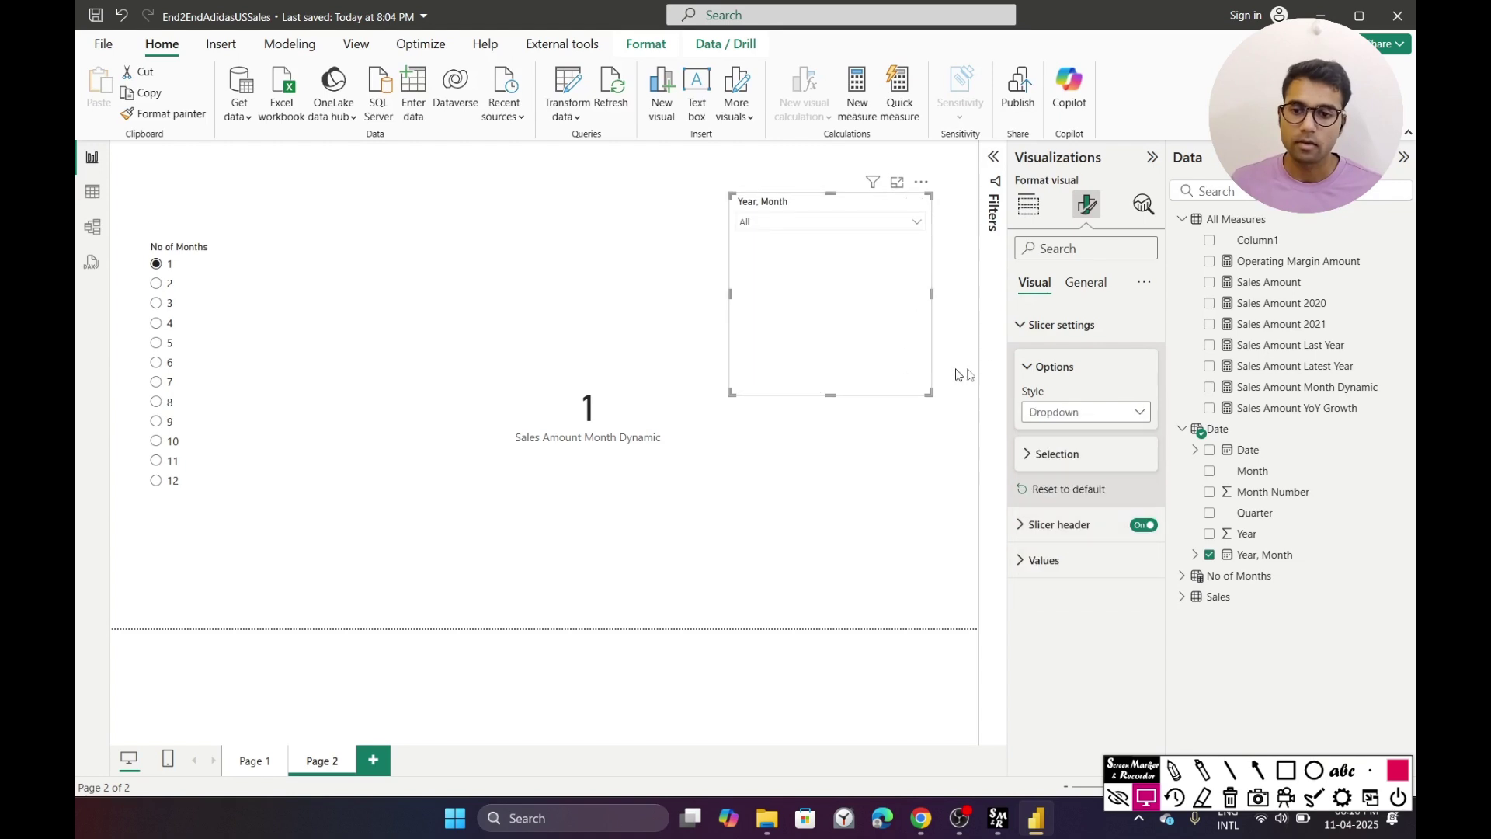
left_click(1050, 459)
left_click(1137, 479)
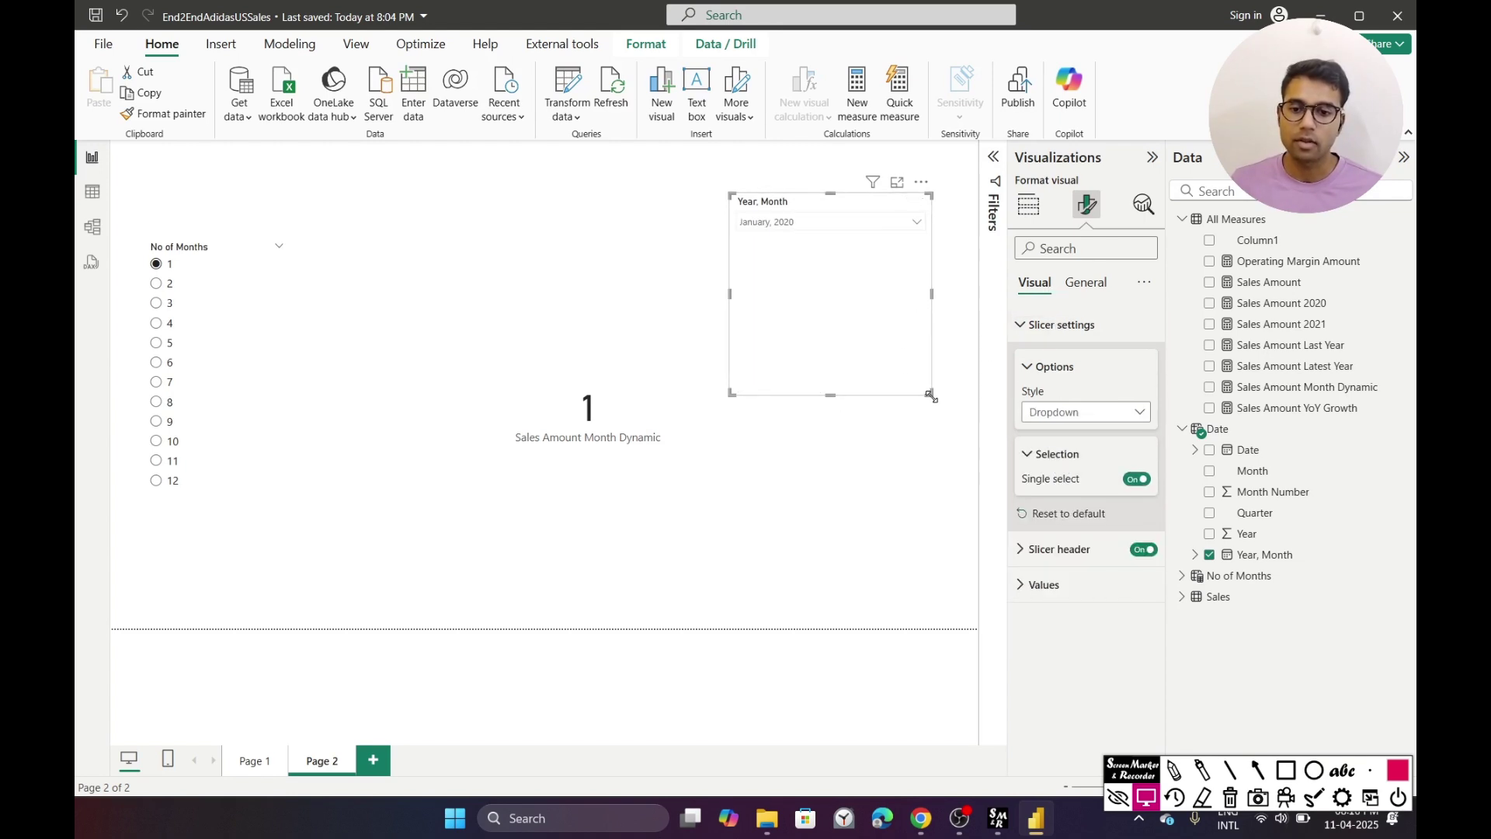
- Shrink the Year, Month slicer to a compact dropdown box and select December, 2021 in it
left_click_drag(931, 395, 923, 254)
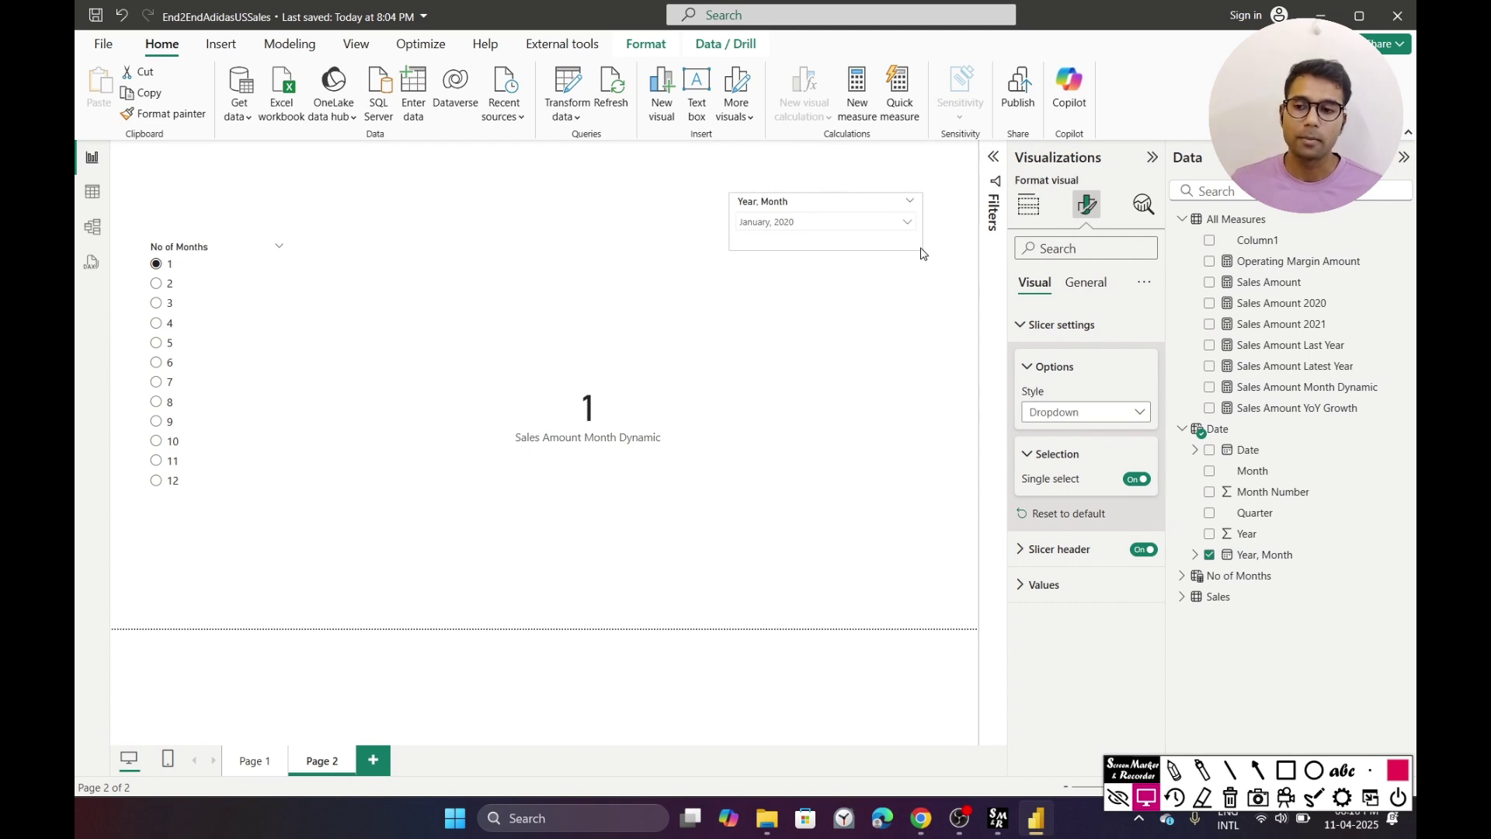
left_click(906, 222)
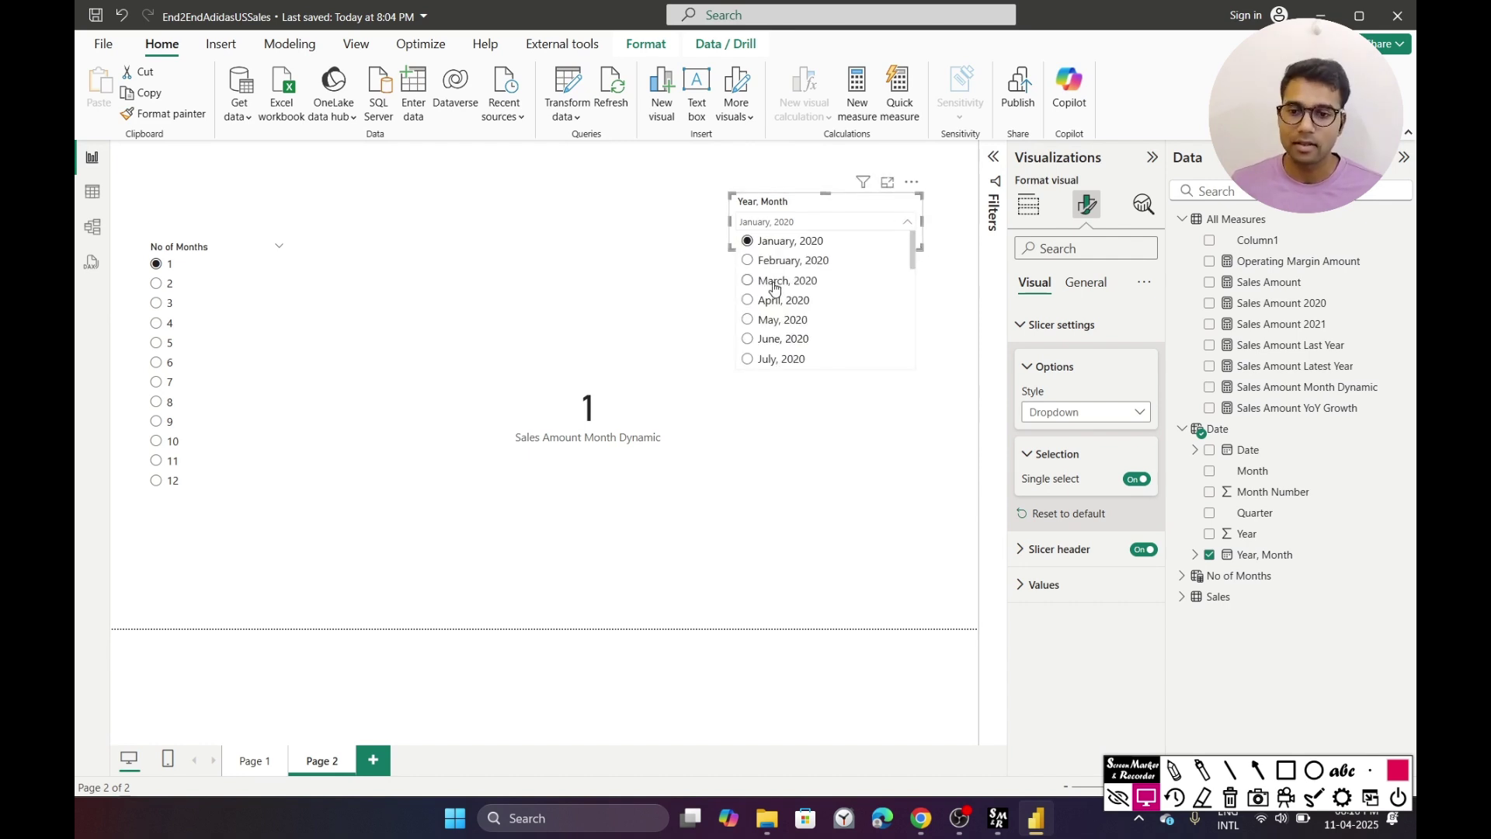
scroll(772, 293, "down", 5)
left_click(790, 362)
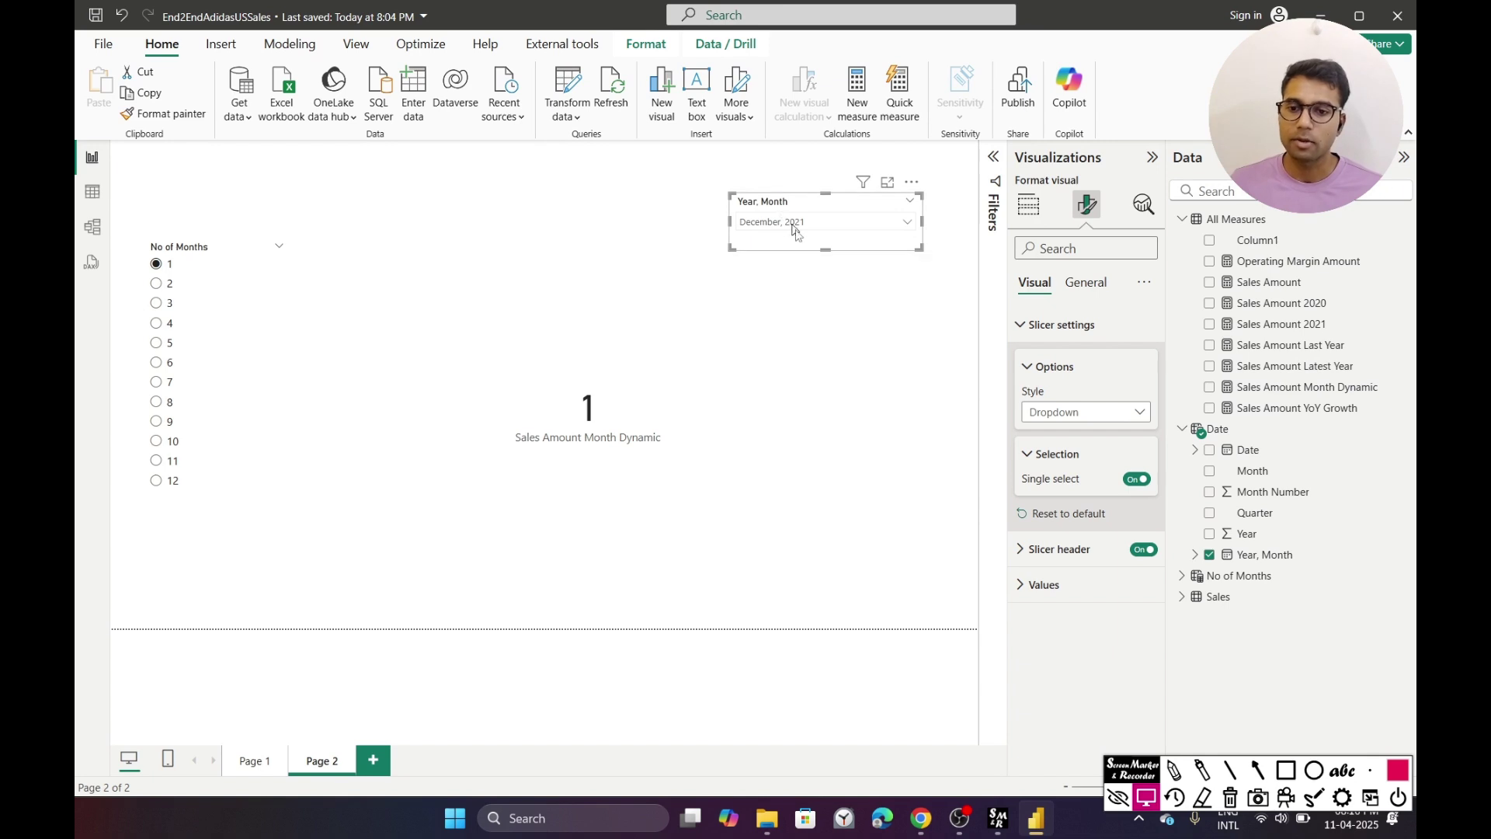
- Trim the Year, Month slicer's height slightly and move the Sales Amount Month Dynamic card closer to the No of Months slicer
left_click_drag(826, 250, 826, 237)
left_click(636, 385)
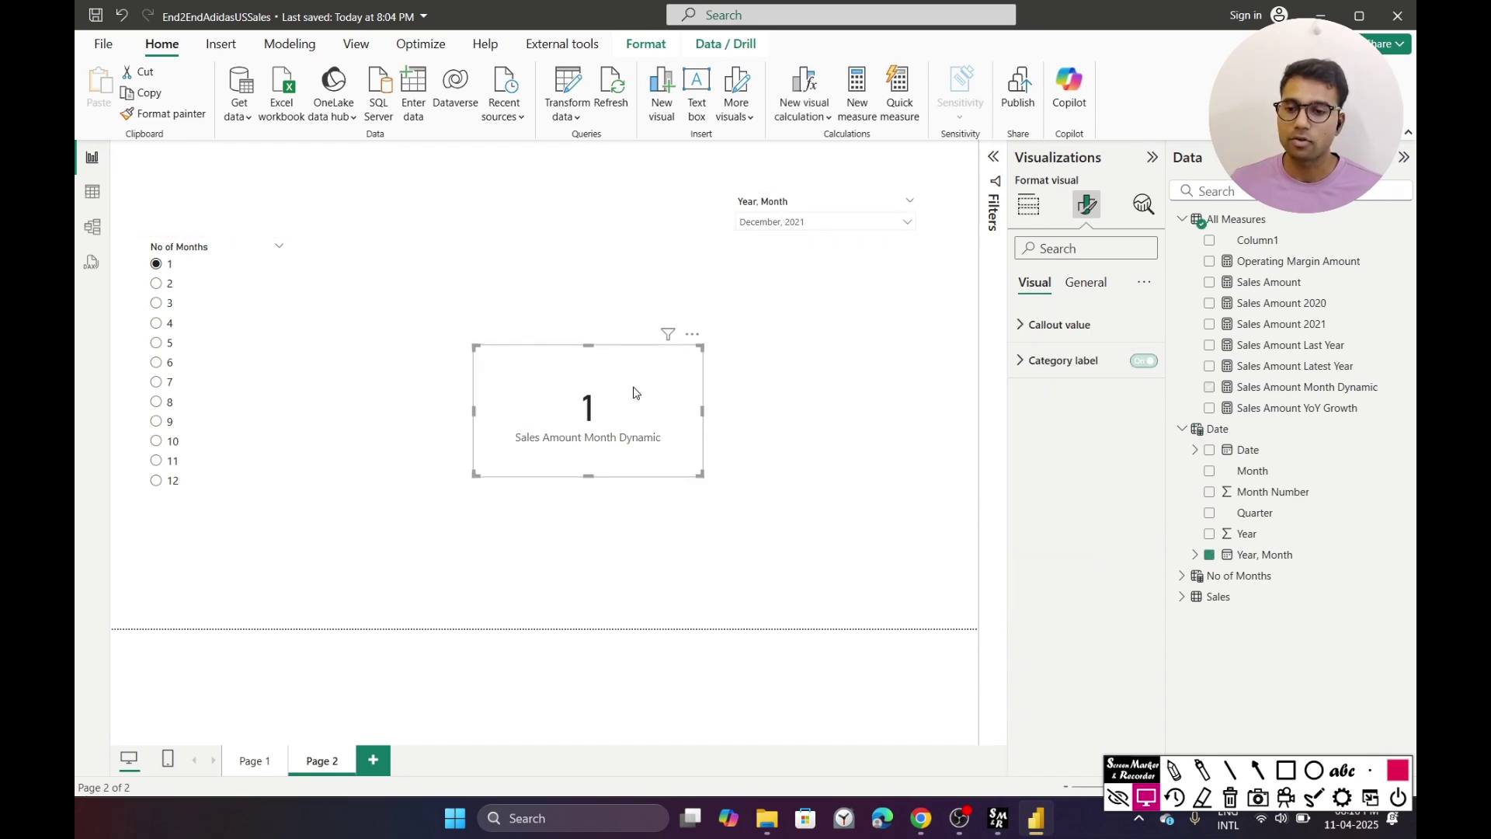
left_click_drag(633, 389, 556, 355)
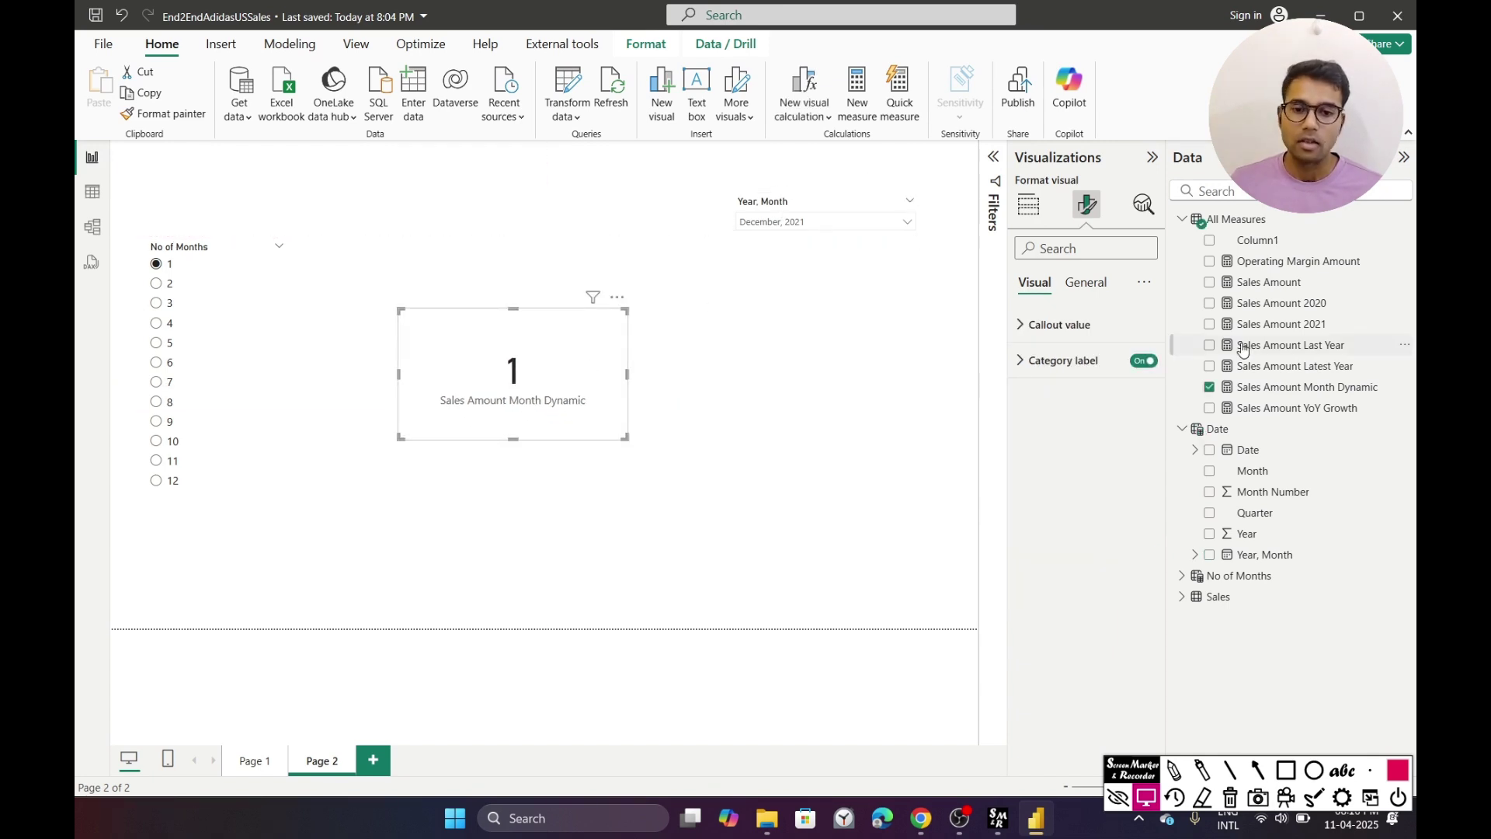
- Start a variable named SelectedMonth on a new line below No_of_Months in the Sales Amount Month Dynamic measure
left_click(1292, 387)
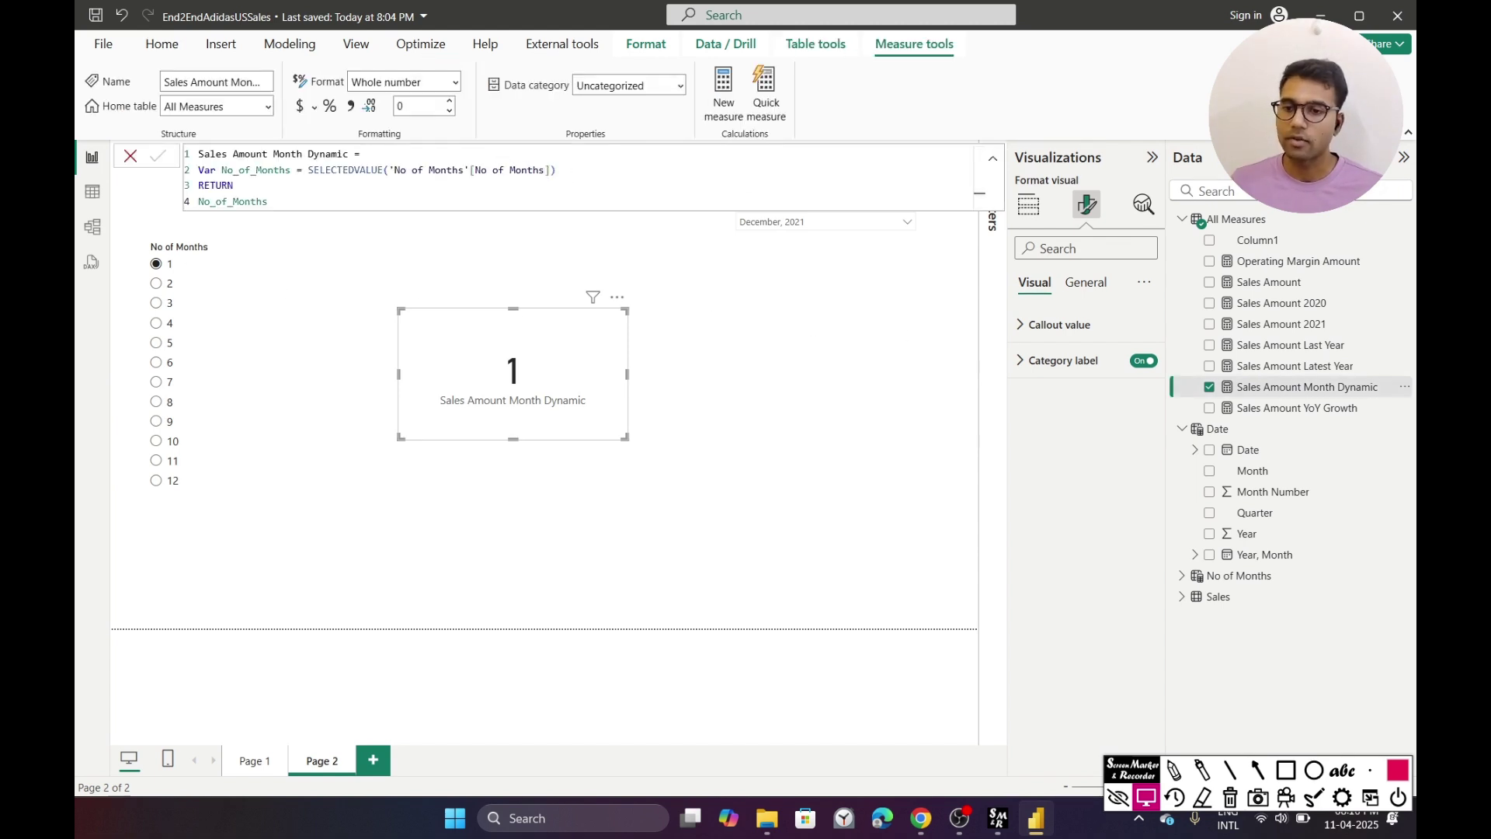
left_click(556, 170)
key("Return")
type("Var")
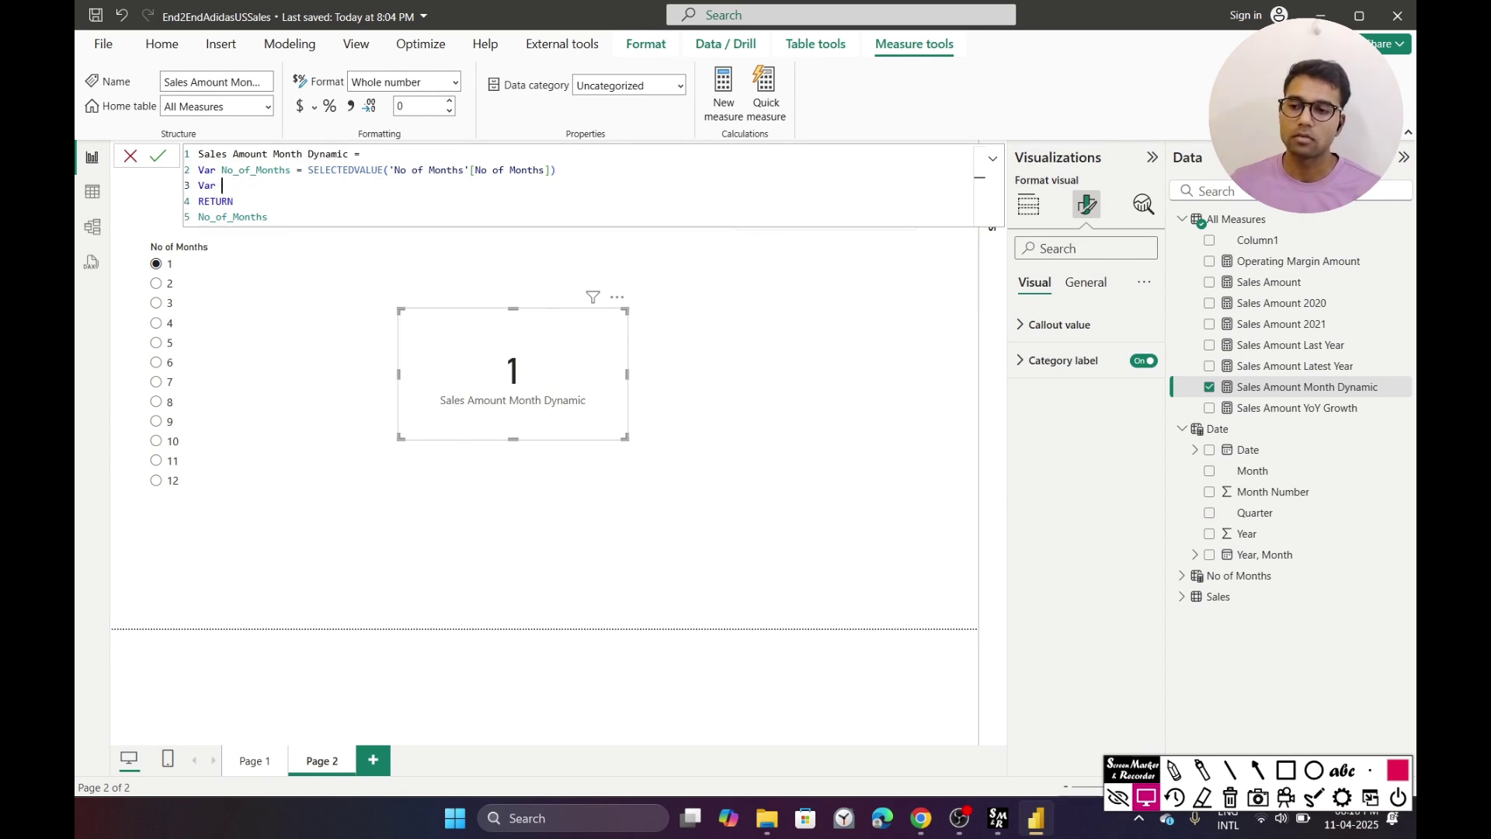
type("SP")
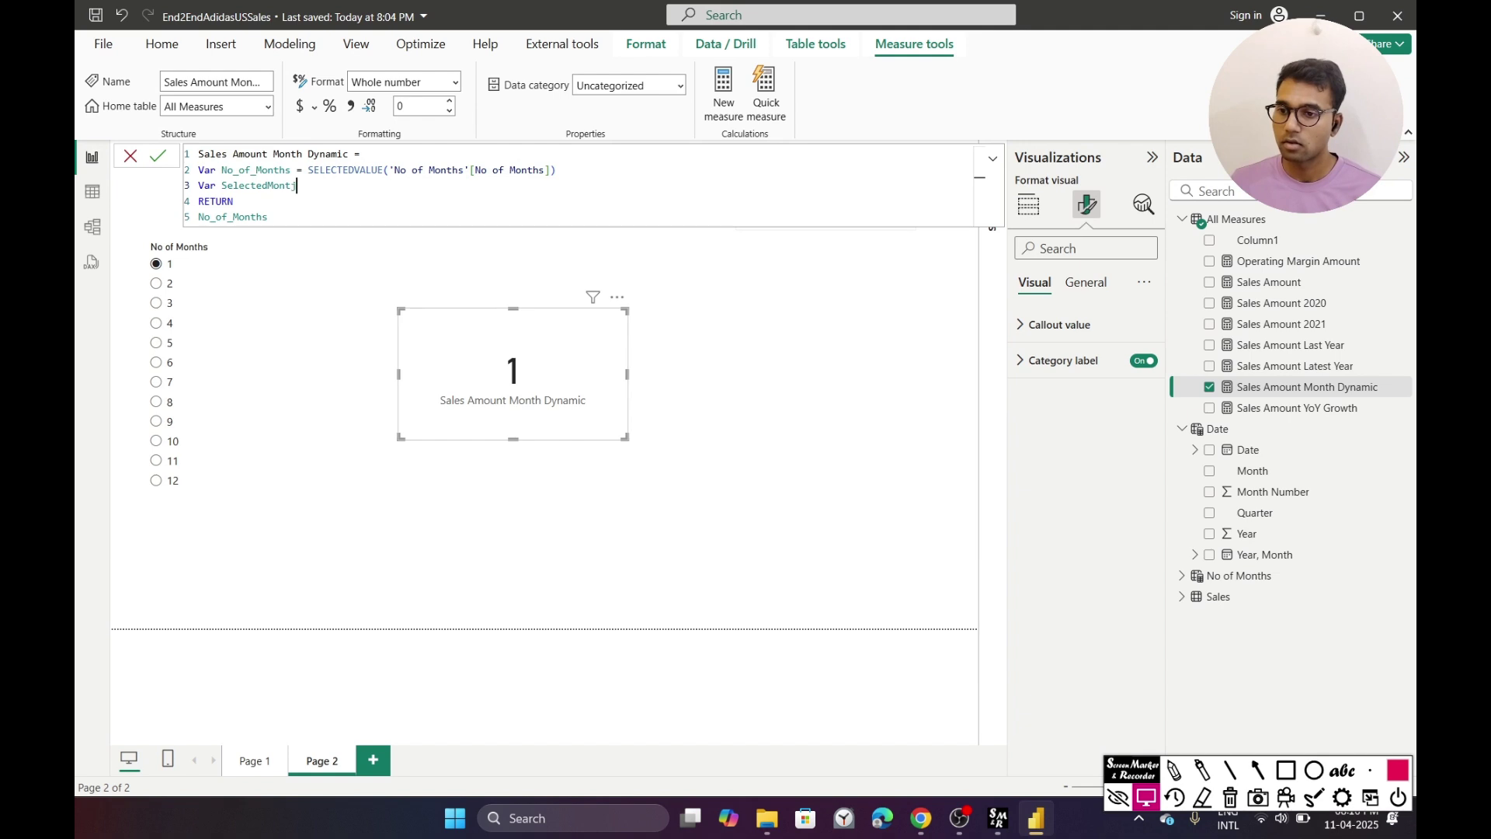
type("= ")
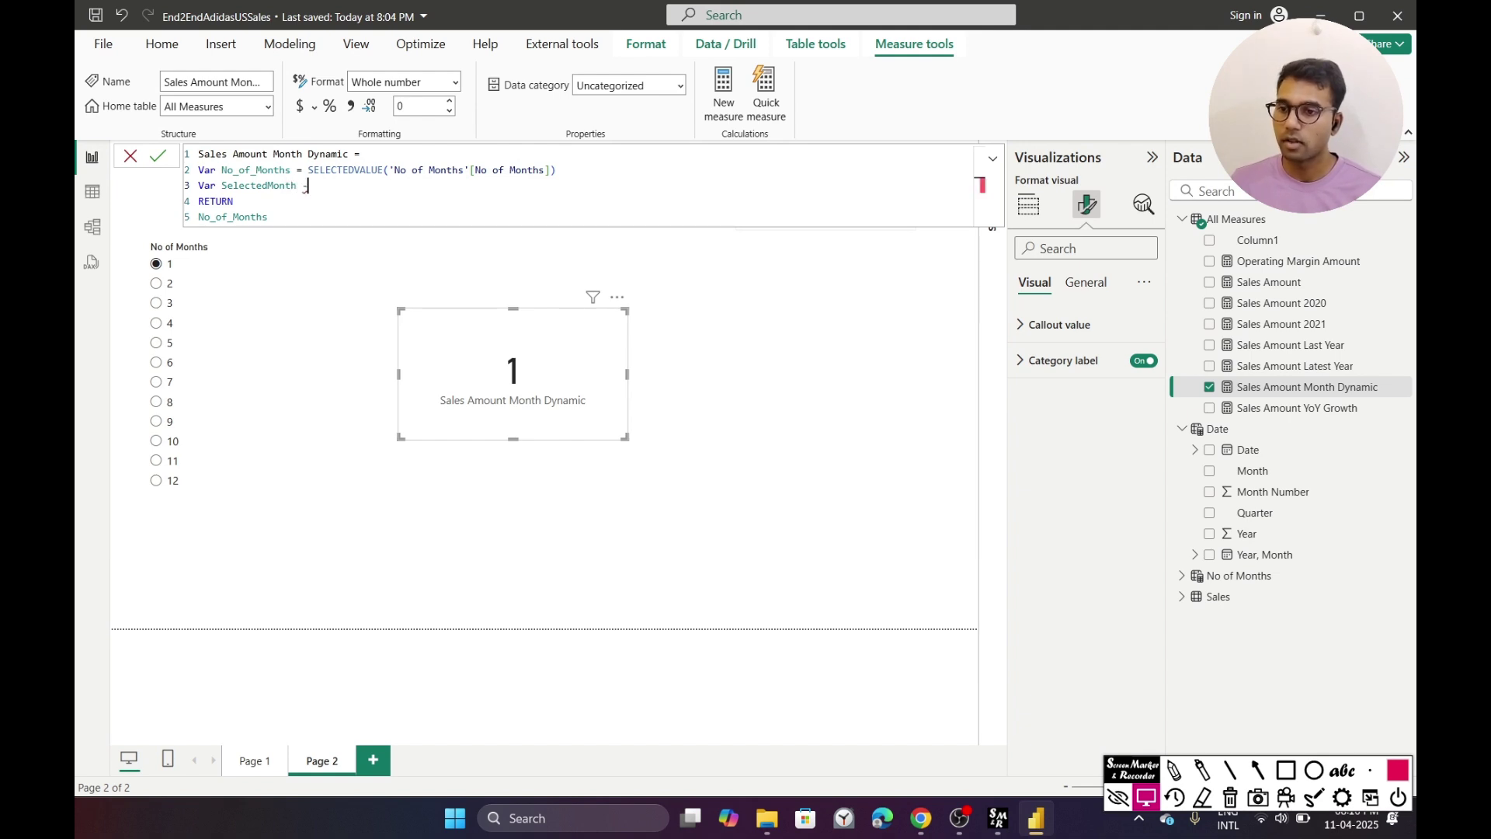
- Define the SelectedMonth variable as SELECTEDVALUE('Date'[Year, Month])
type("Sele")
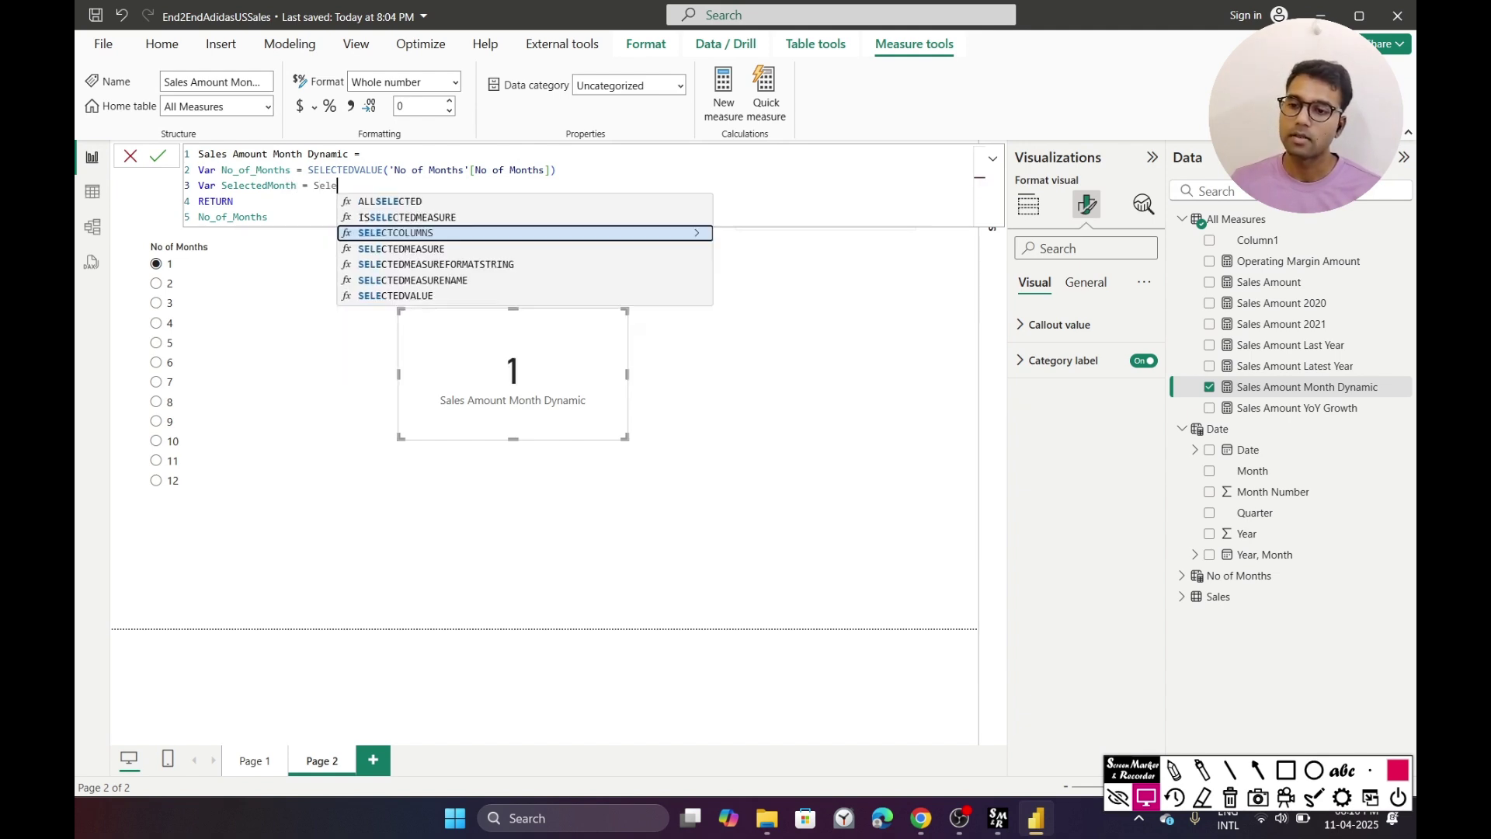
type("cted")
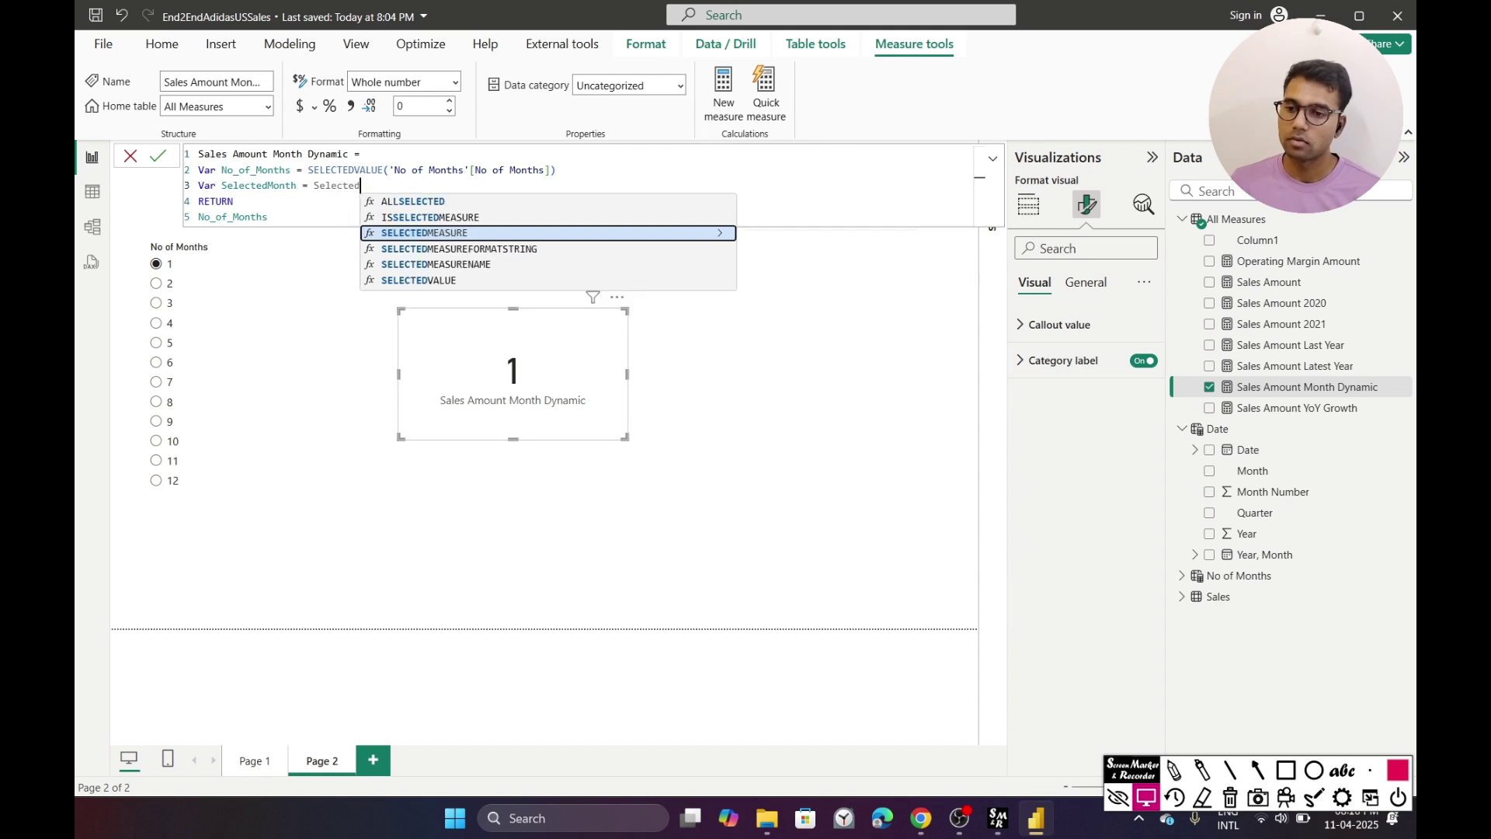
key("Down")
key("Down")
key("Down")
key("Tab")
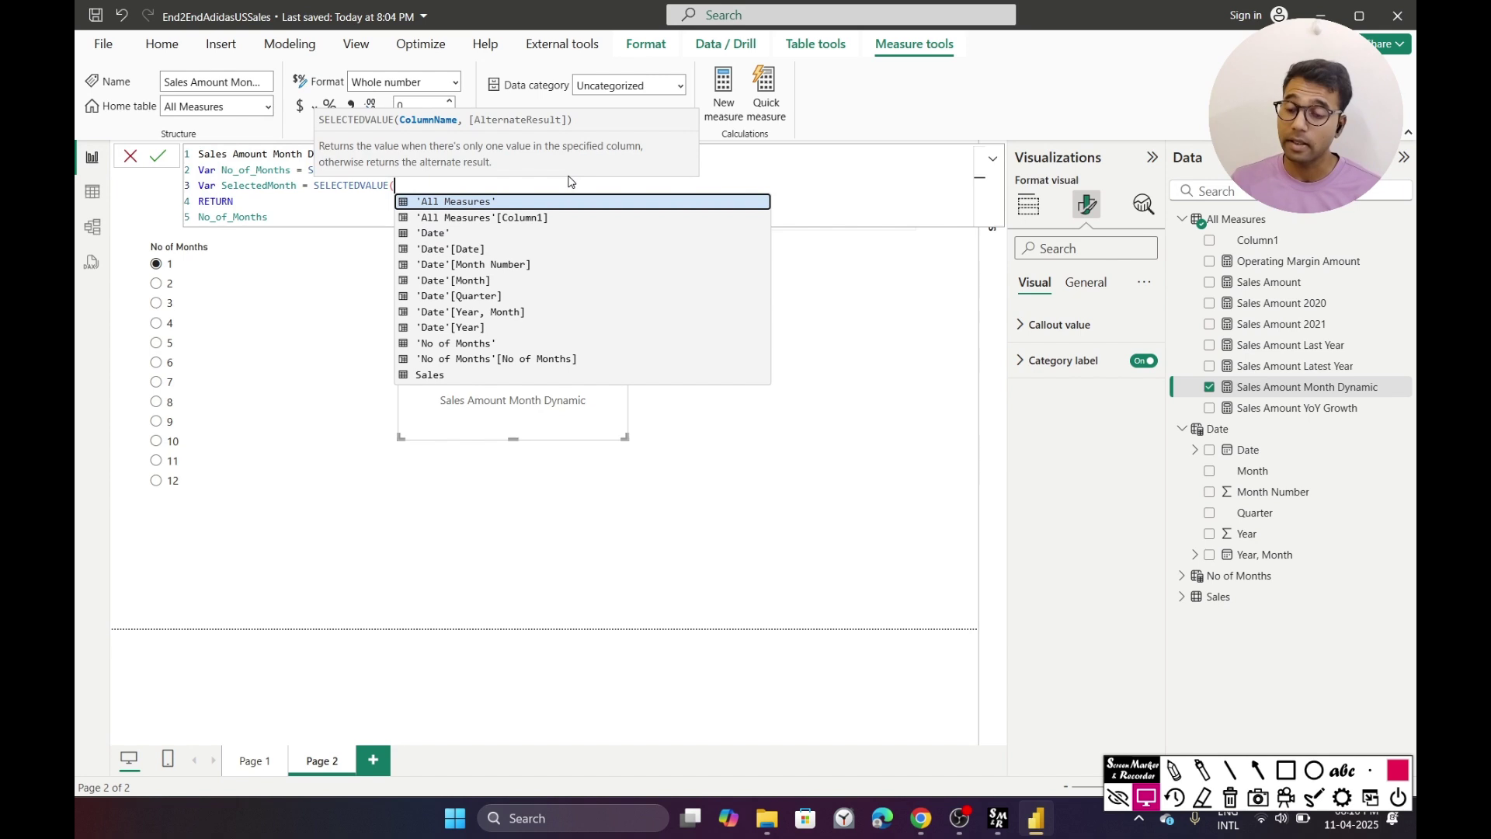
type("Date")
key("Down")
key("Down")
key("Down")
key("Down")
key("Down")
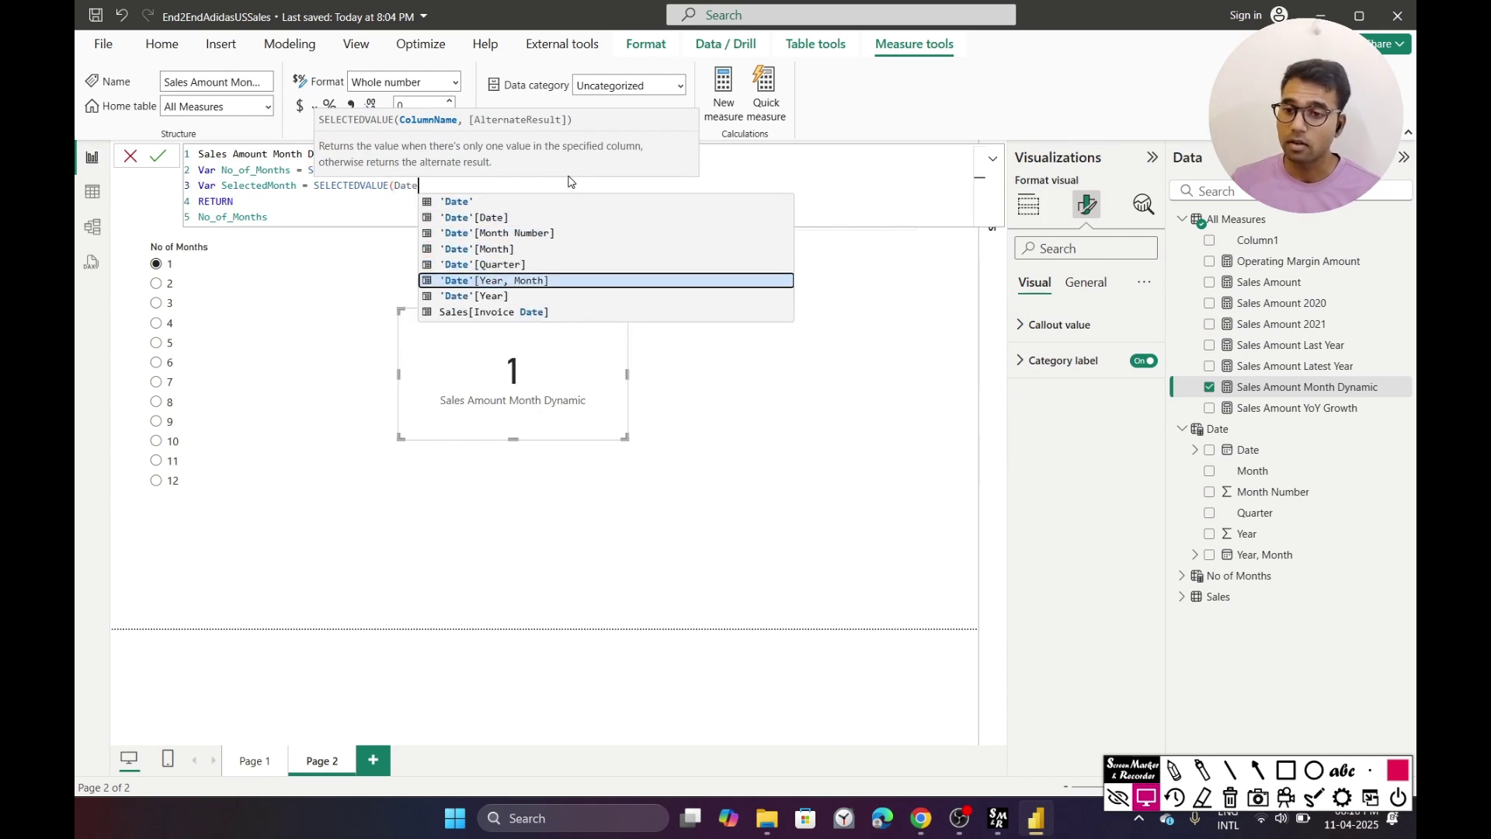
key("Tab")
type(") ")
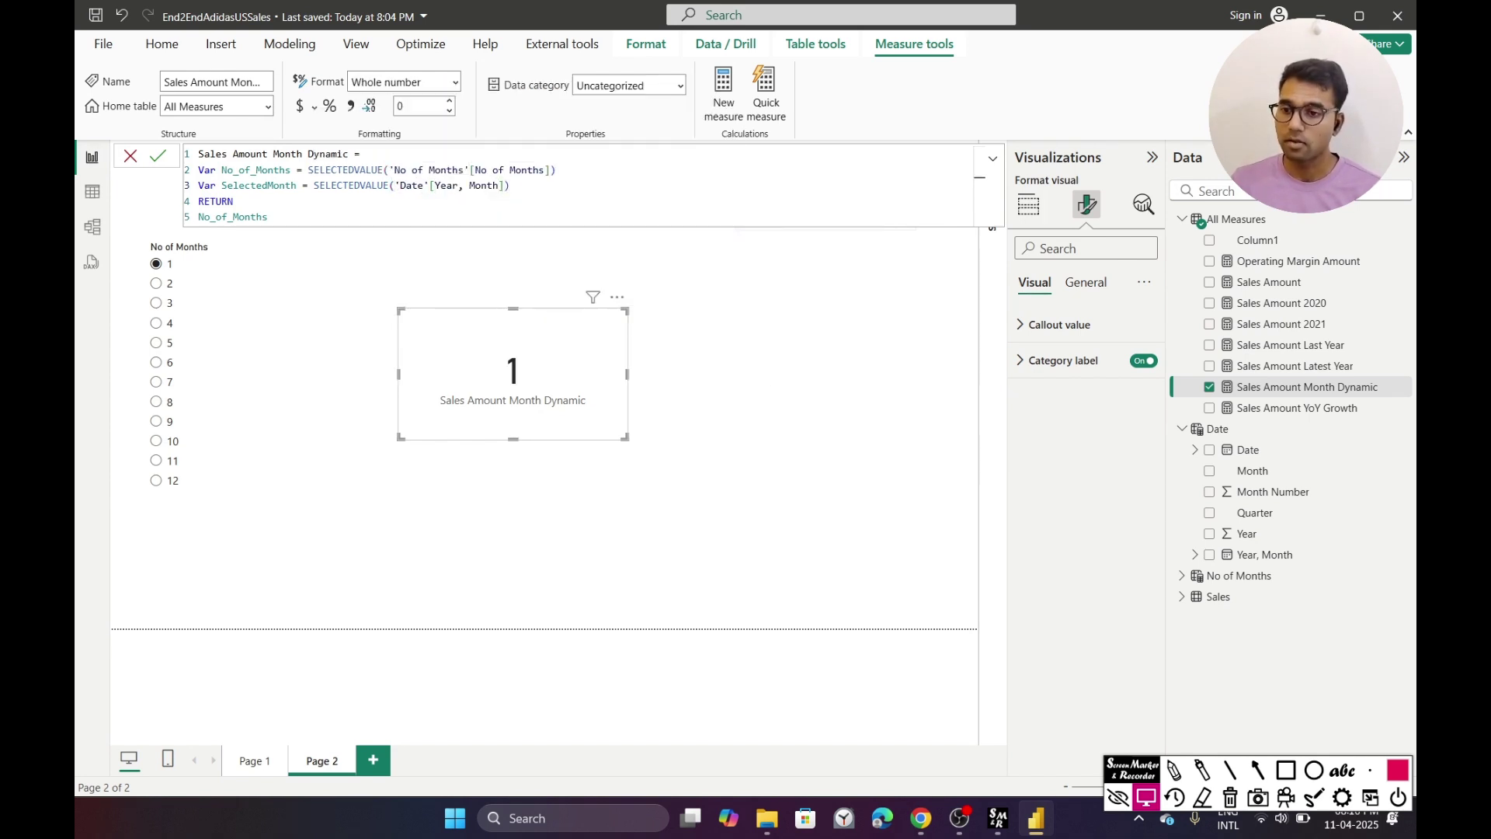
- Subtract No_of_Months from the SELECTEDVALUE expression of the SelectedMonth variable
type("- No")
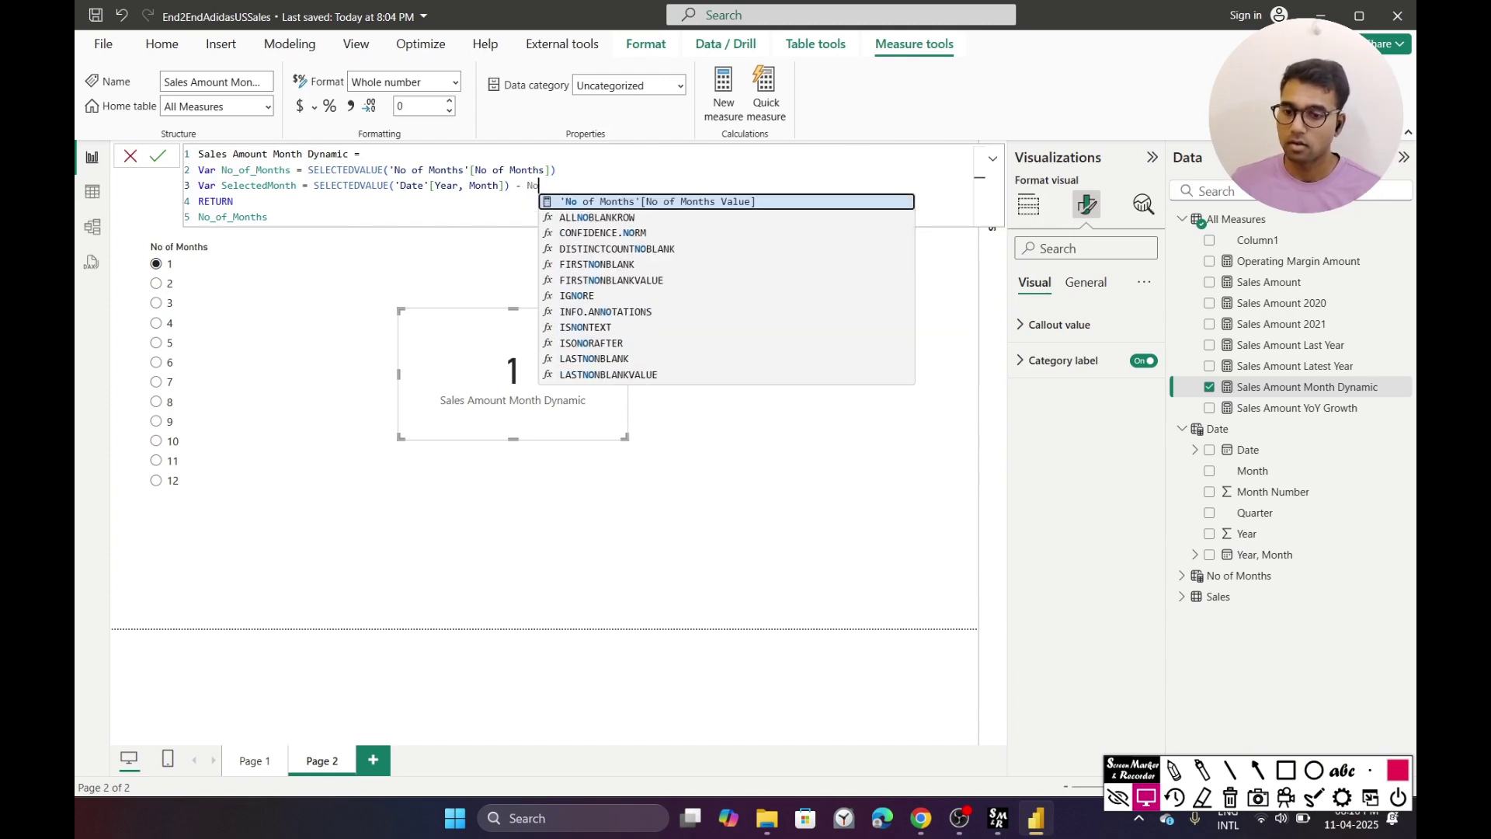
type("_")
key("Tab")
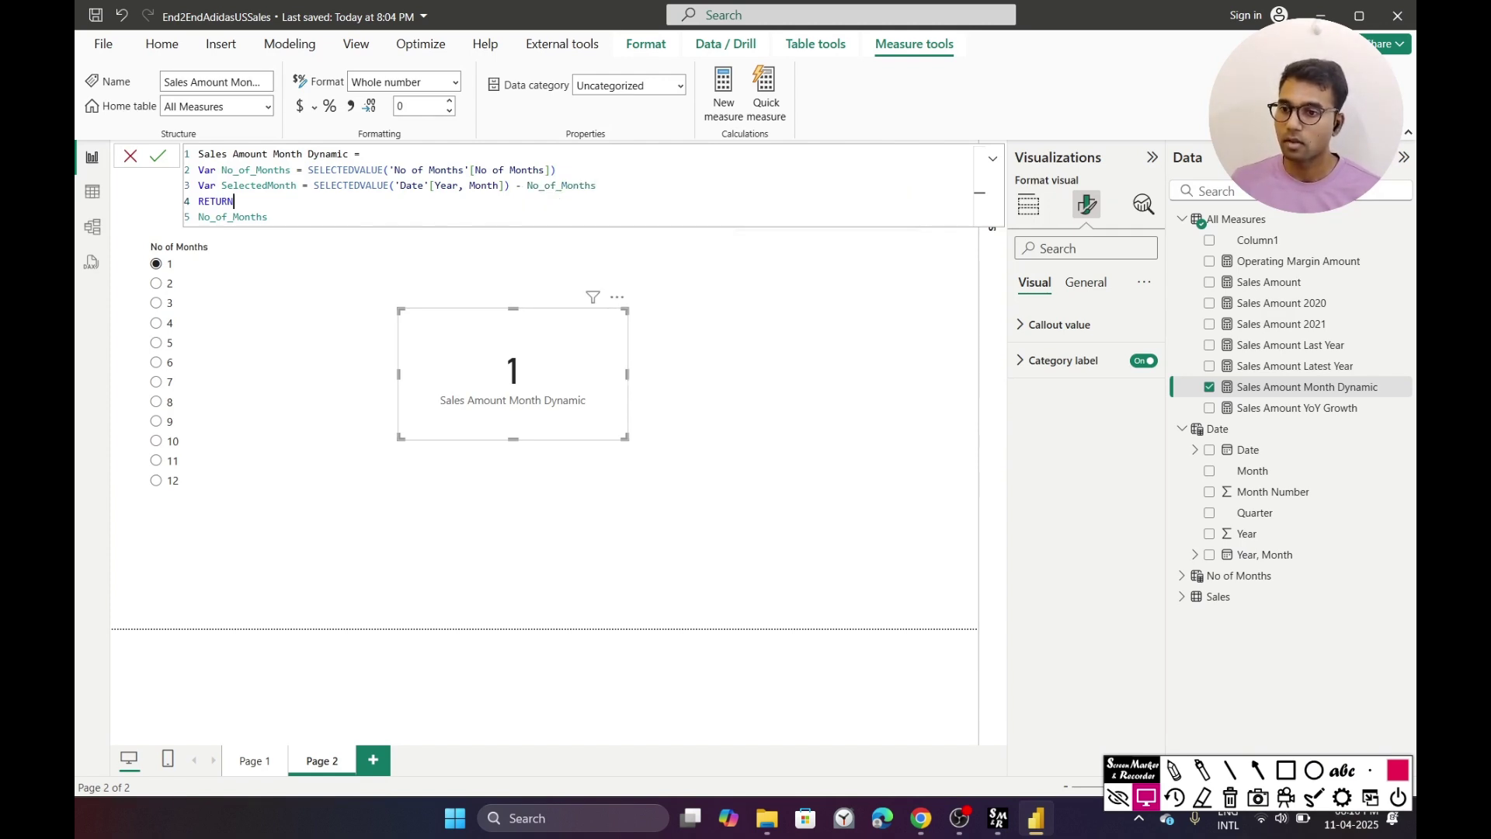
- Make the measure return SelectedMonth instead of No_of_Months, commit the formula and leave the formula editor
left_click(268, 217)
key("BackSpace")
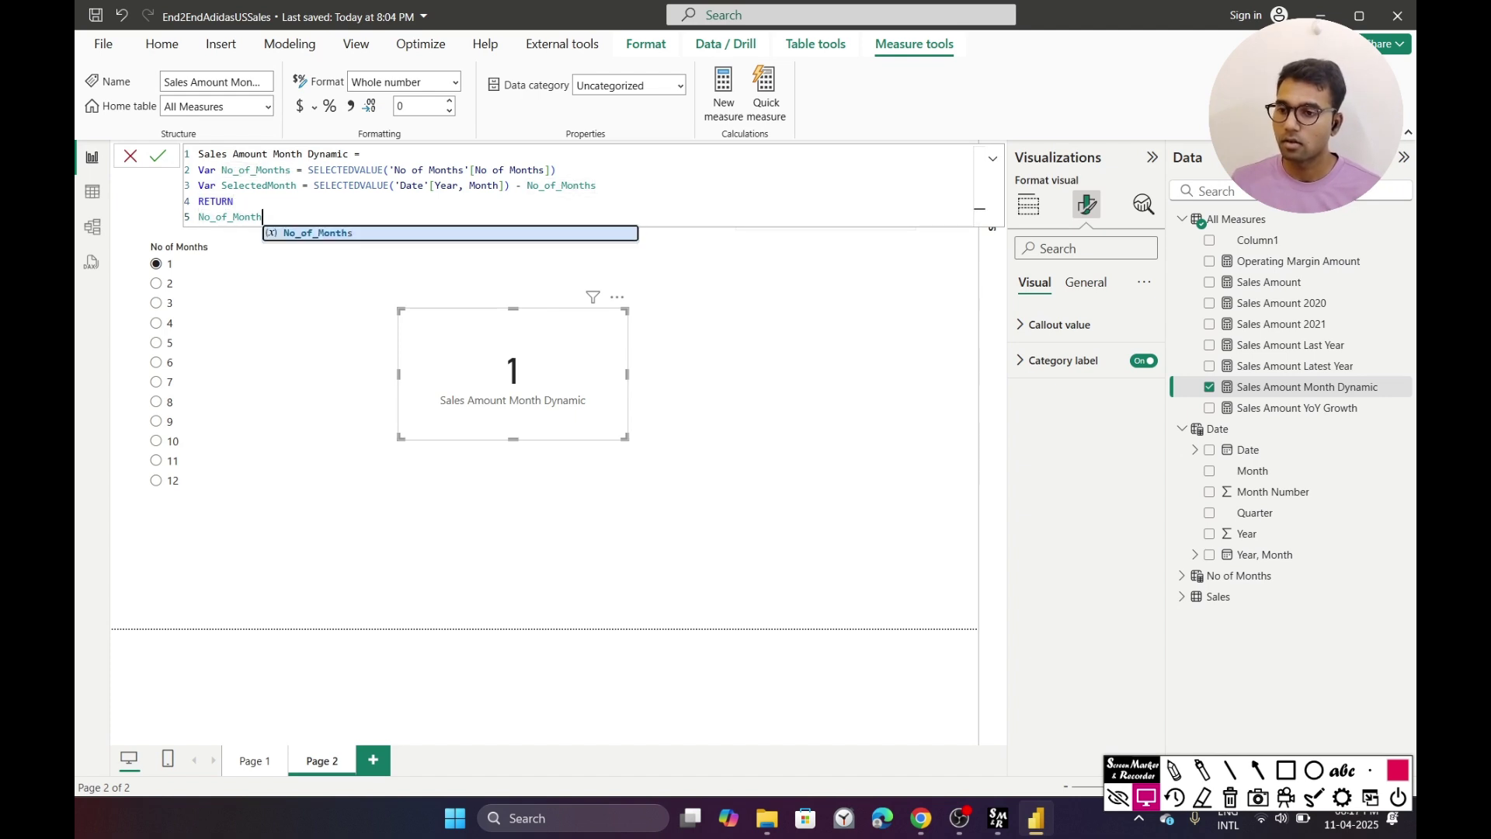
key("BackSpace")
key("BackSpace")
key("BackSpace")
key("BackSpace")
key("BackSpace")
key("BackSpace")
key("BackSpace")
key("BackSpace")
key("BackSpace")
key("BackSpace")
key("BackSpace")
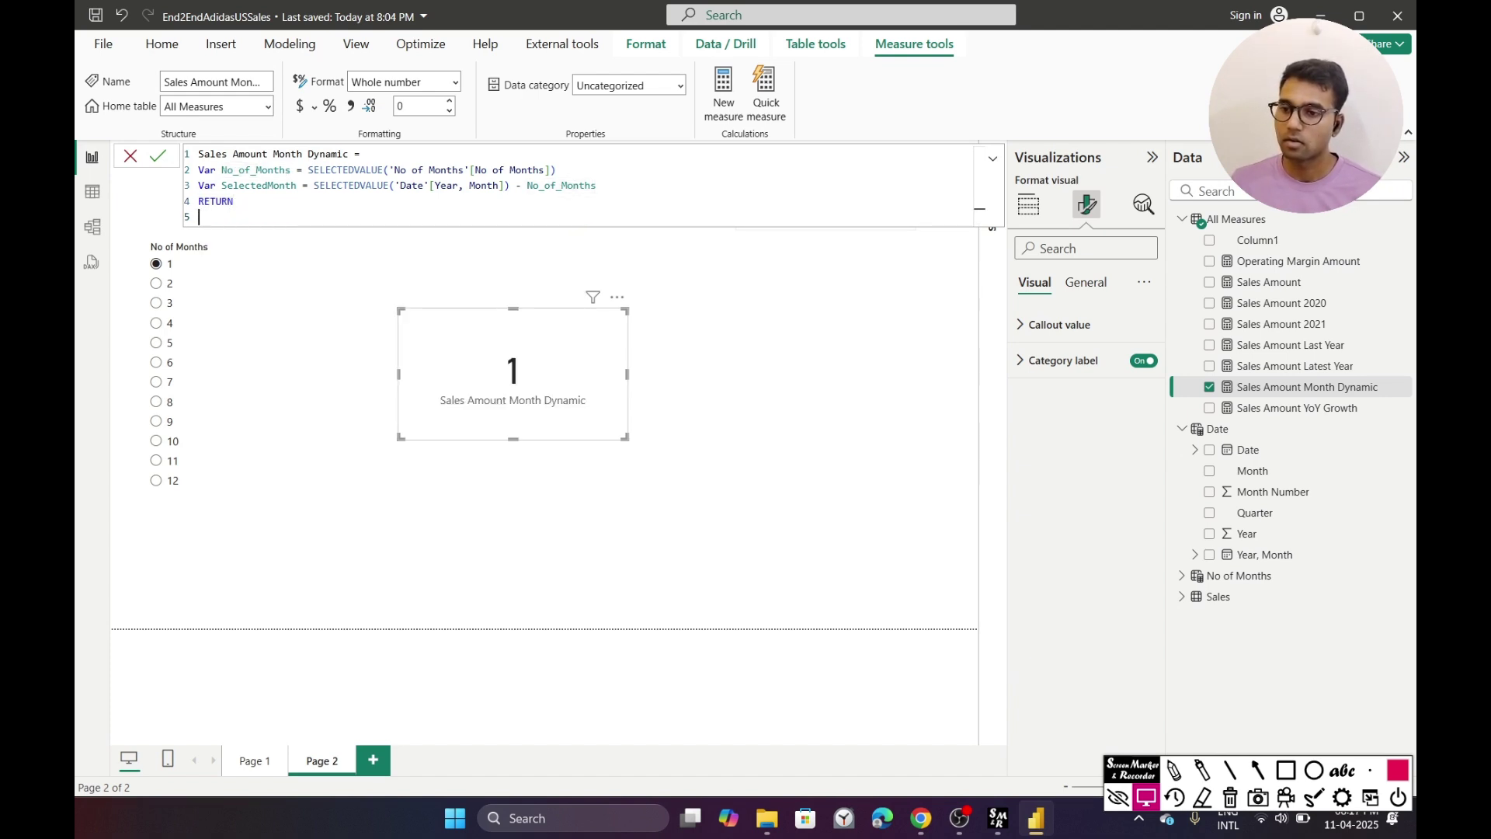
type("Sele")
key("Down")
key("Down")
key("Down")
key("Down")
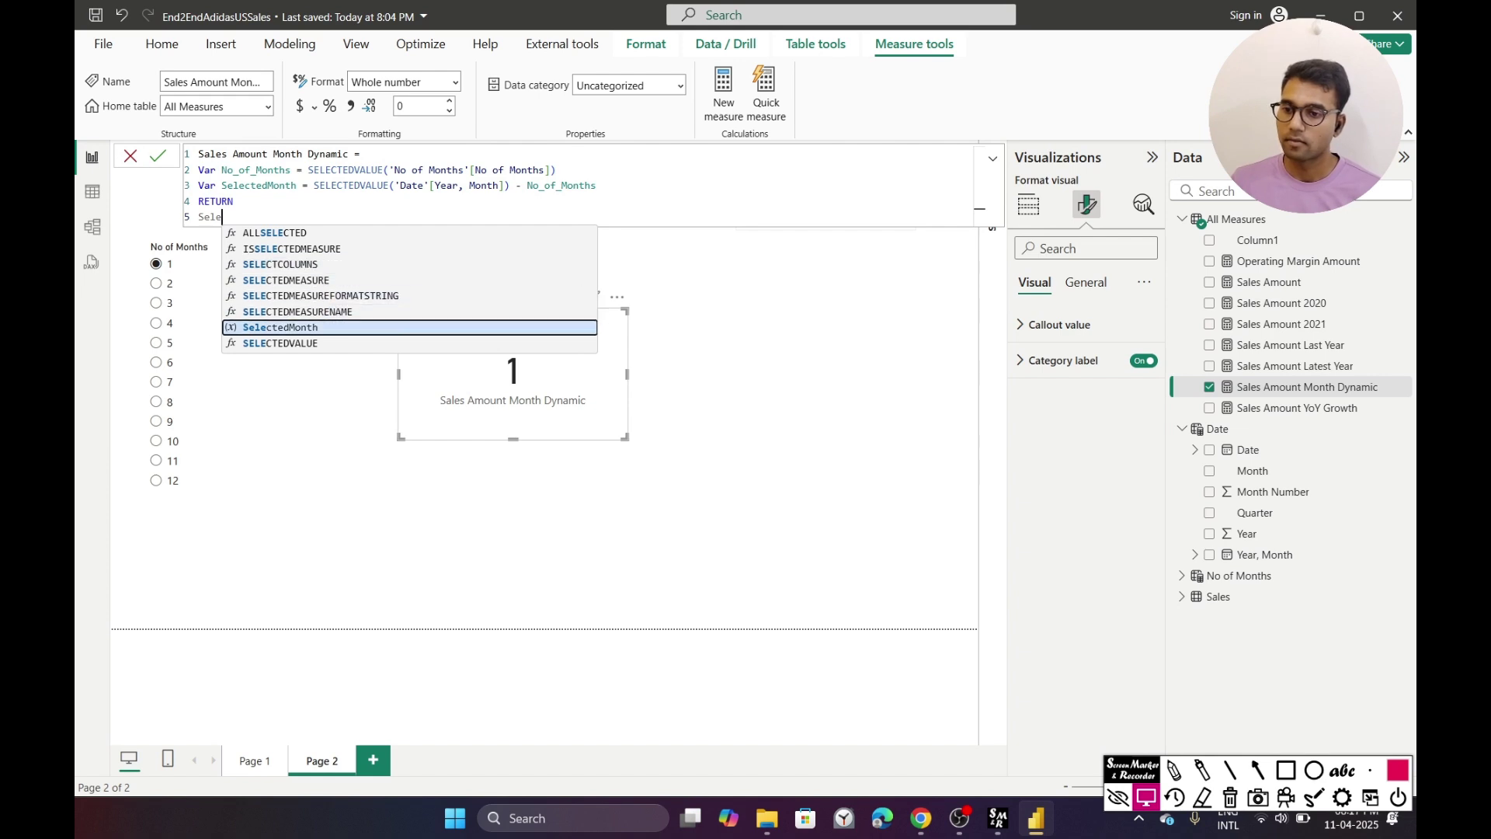
key("Tab")
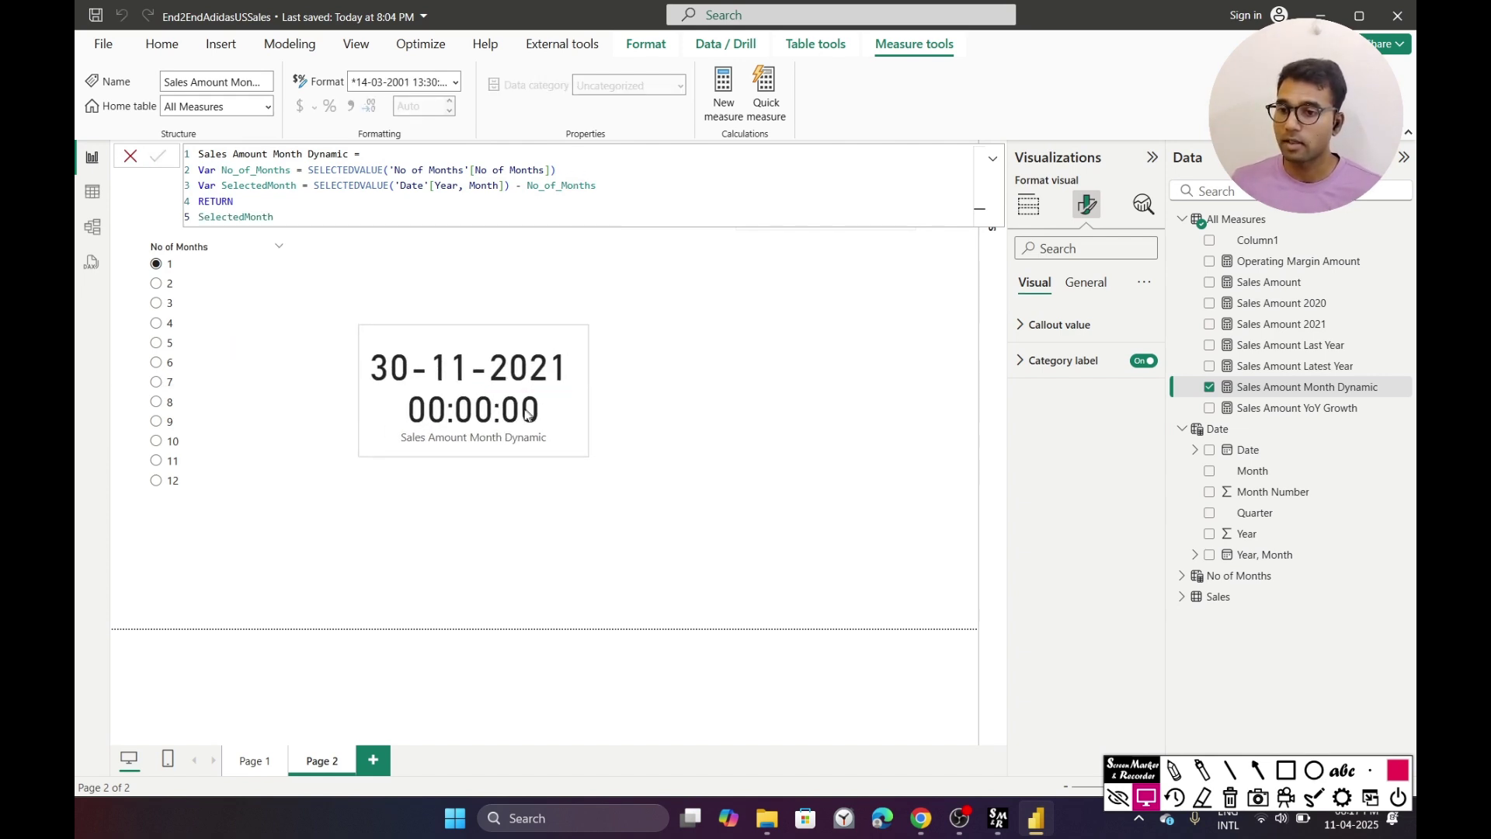
left_click(859, 351)
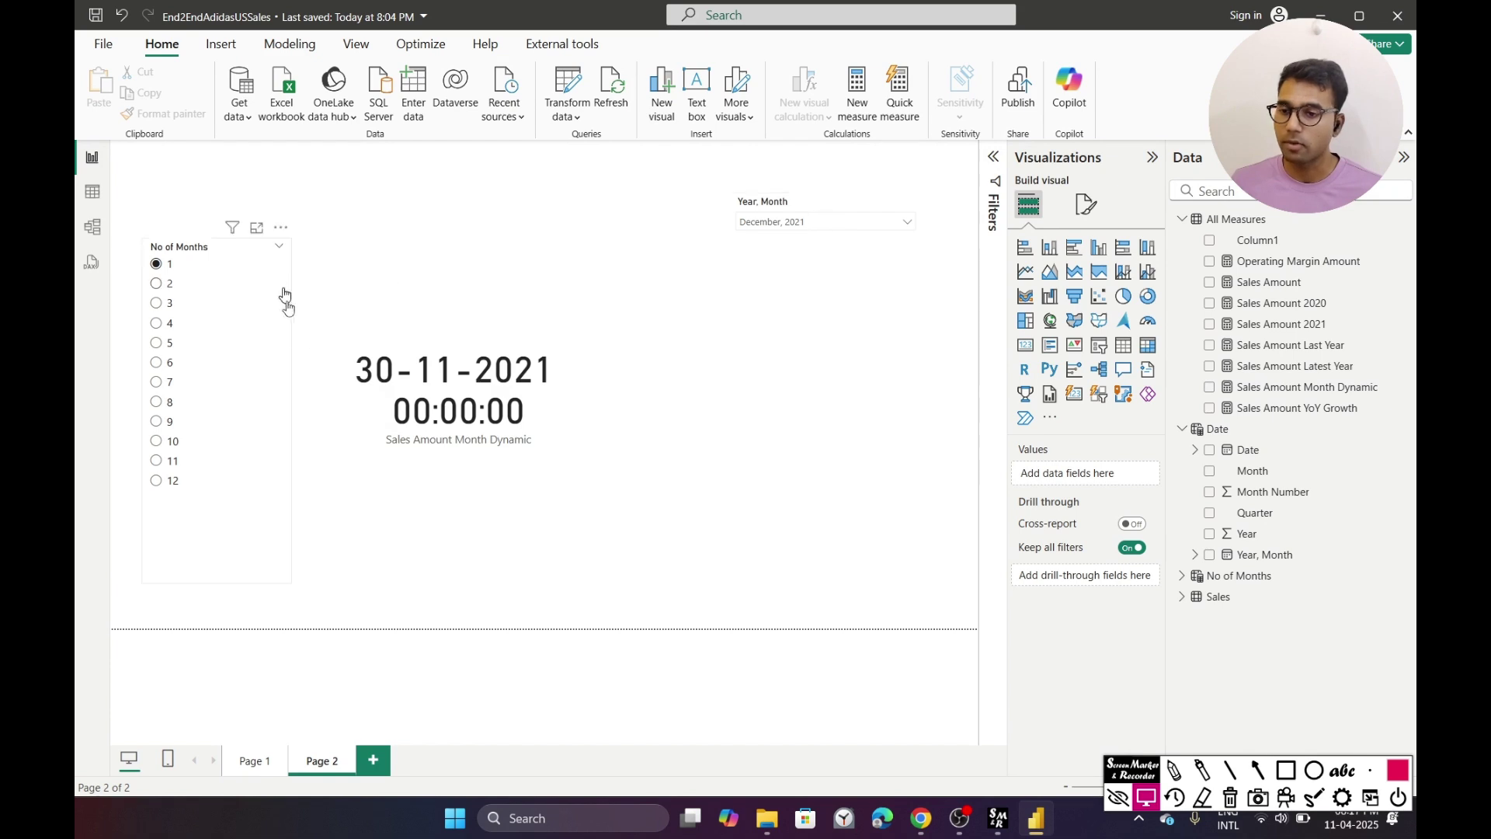
- Set the No of Months slicer to 2 and point a screen-marker arrow at the month part of the card's date
left_click(158, 285)
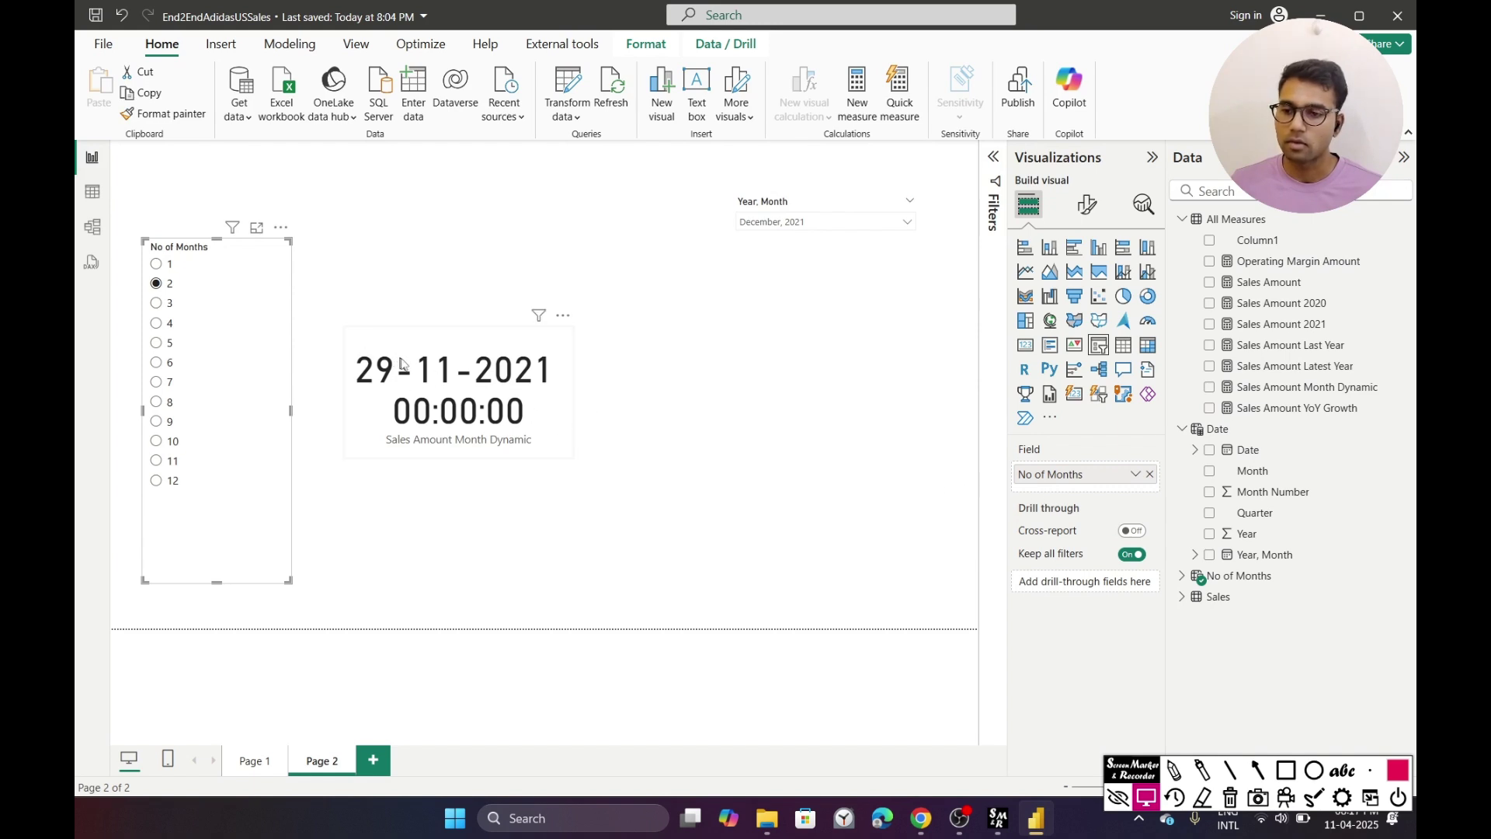
left_click(1258, 770)
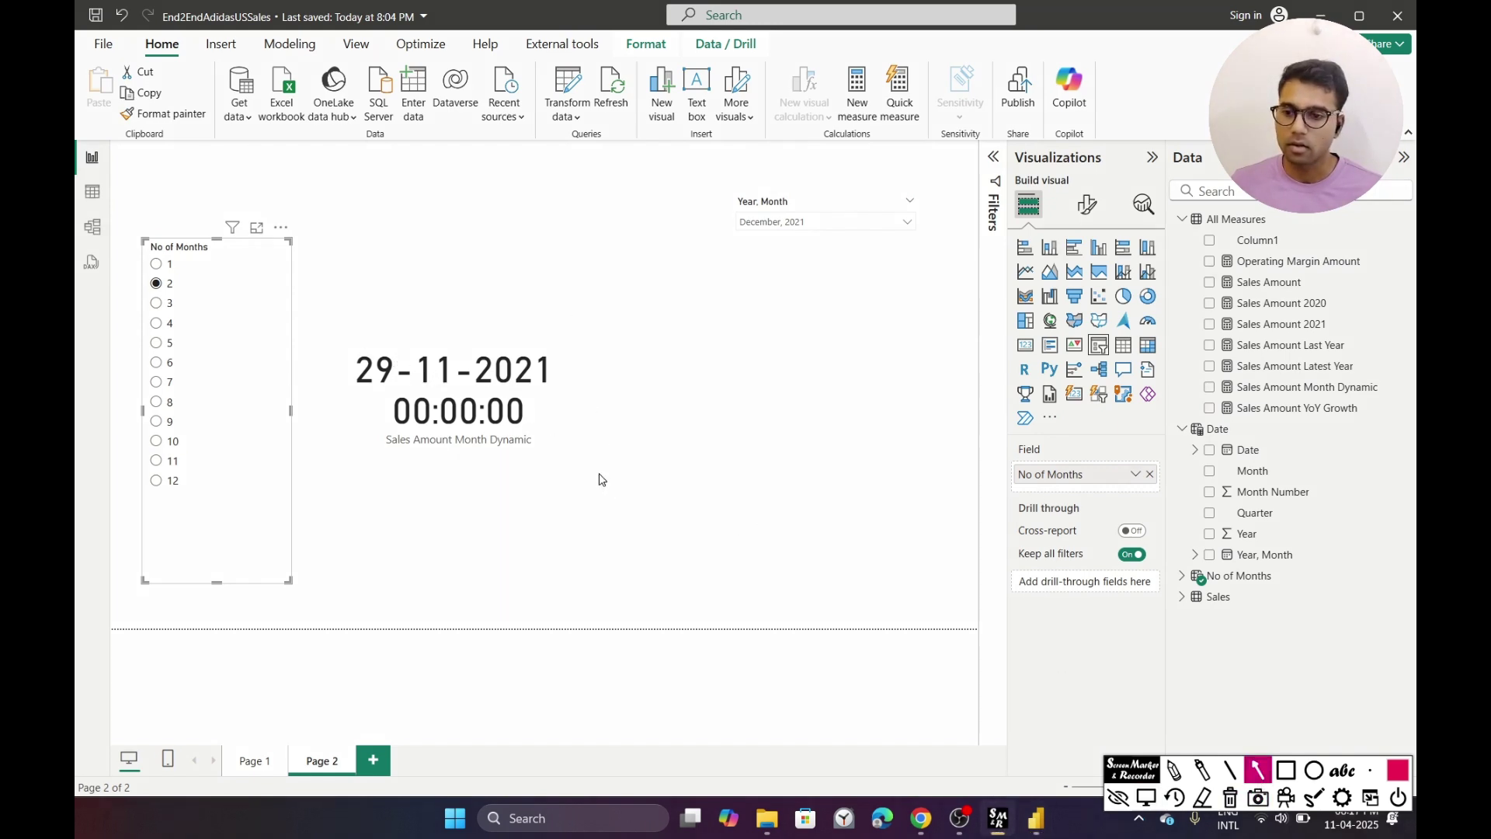
left_click_drag(599, 472, 455, 386)
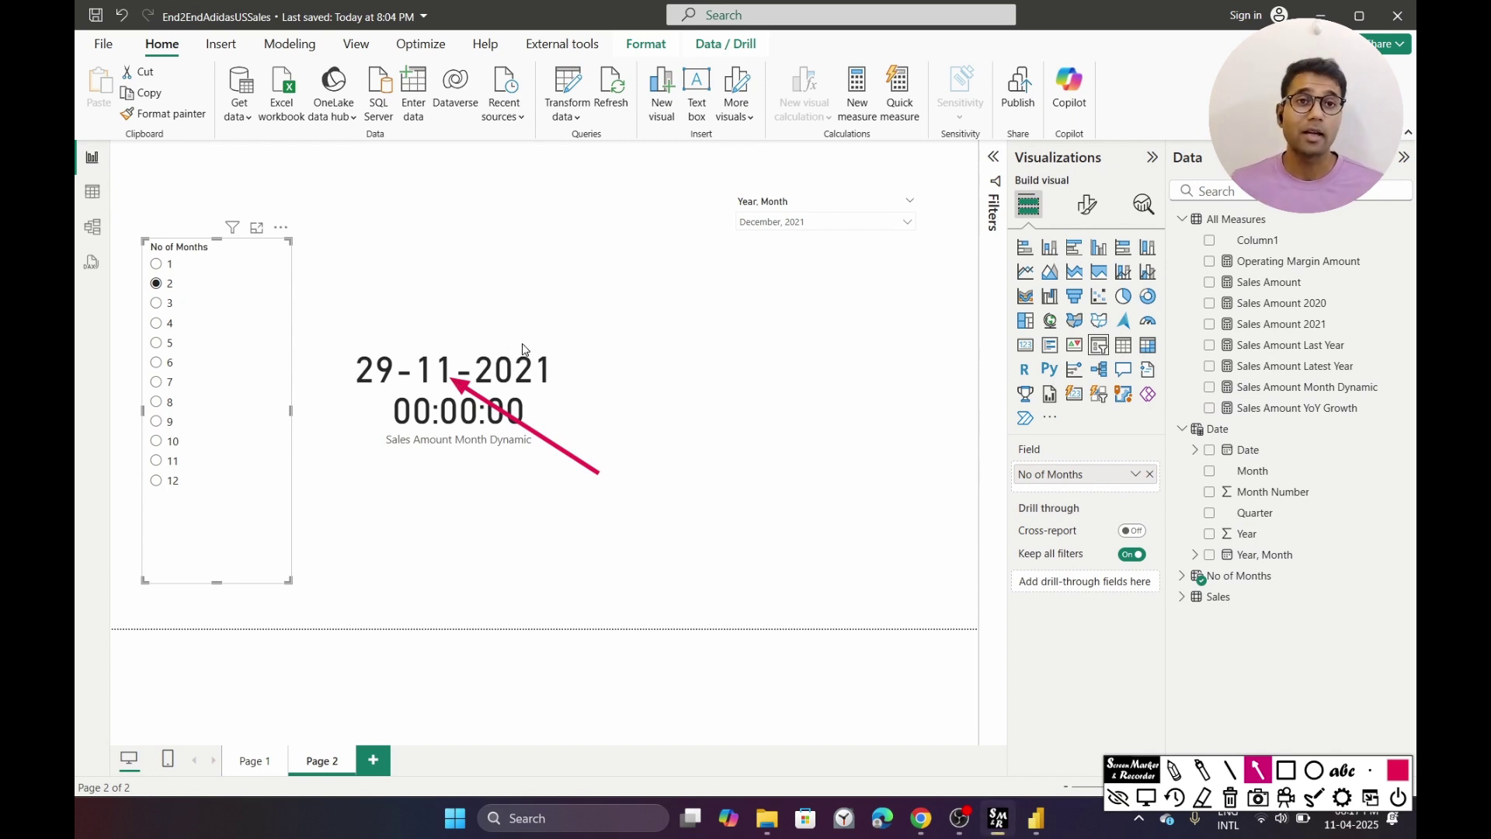
key("Escape")
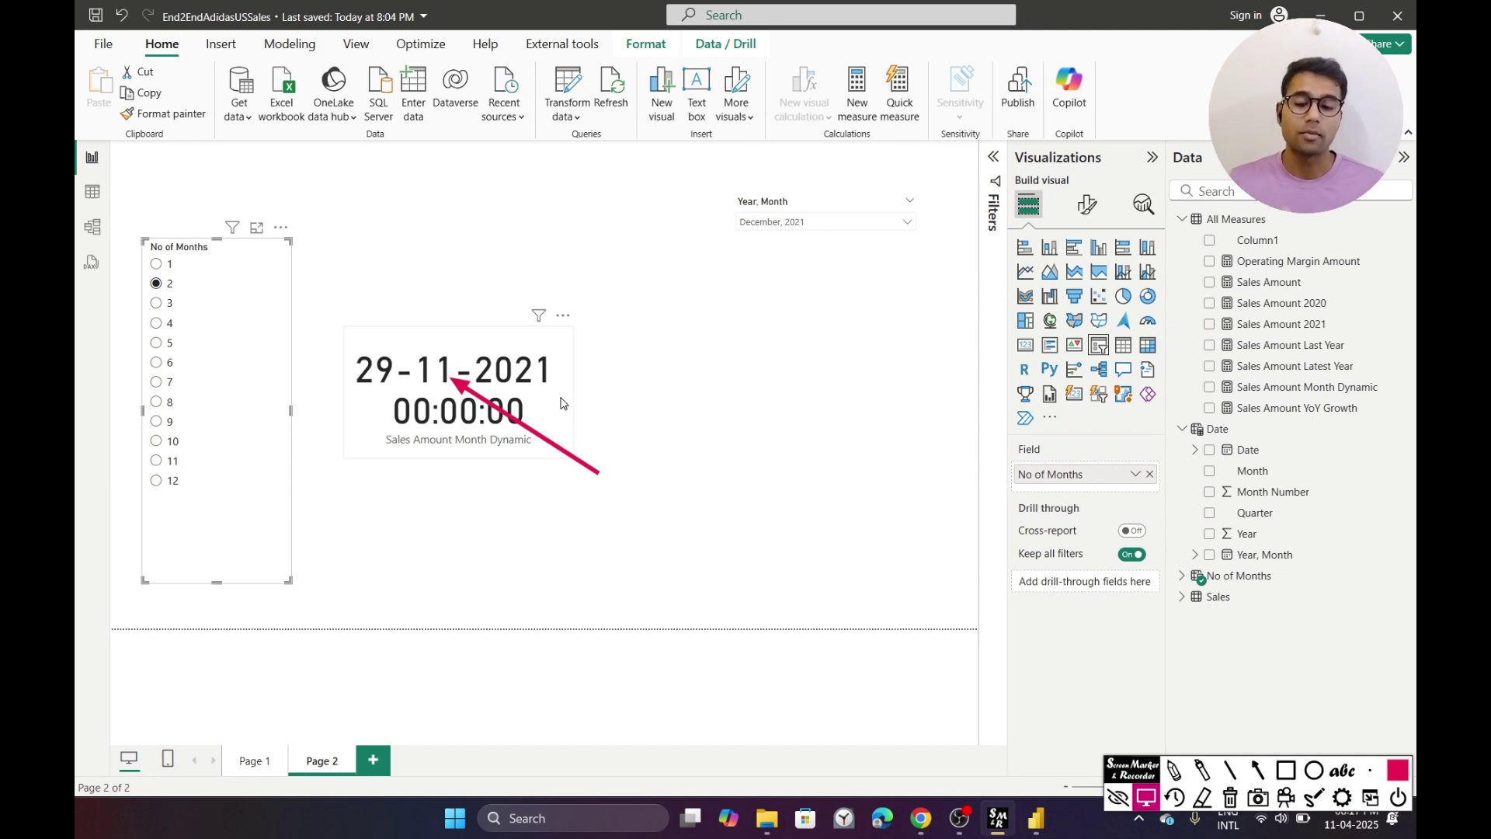
- Check the card's date with the No of Months slicer at 3, 1, 2 and 4, and return it to 1
left_click(157, 303)
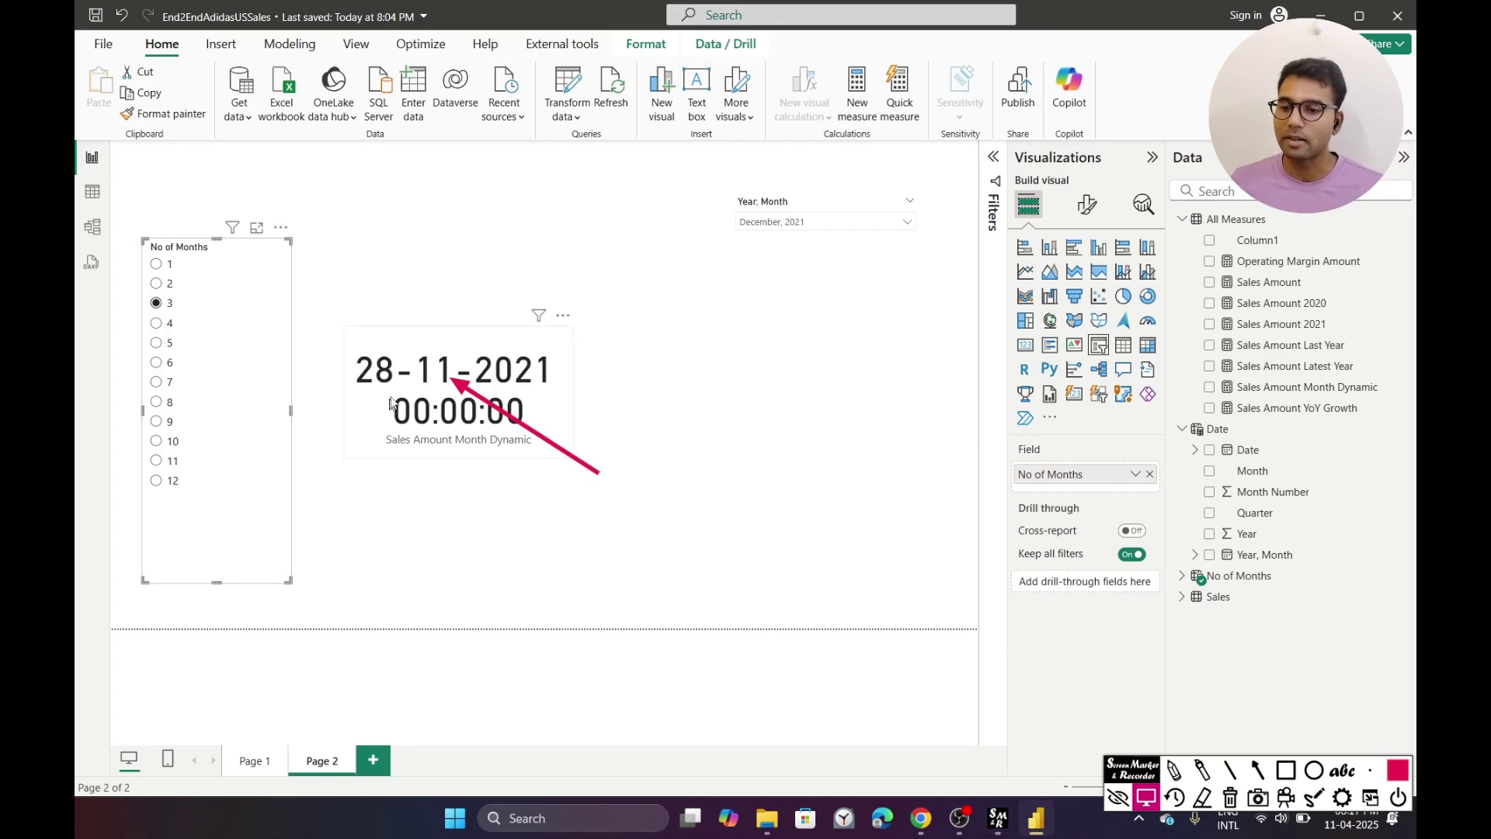
left_click(165, 265)
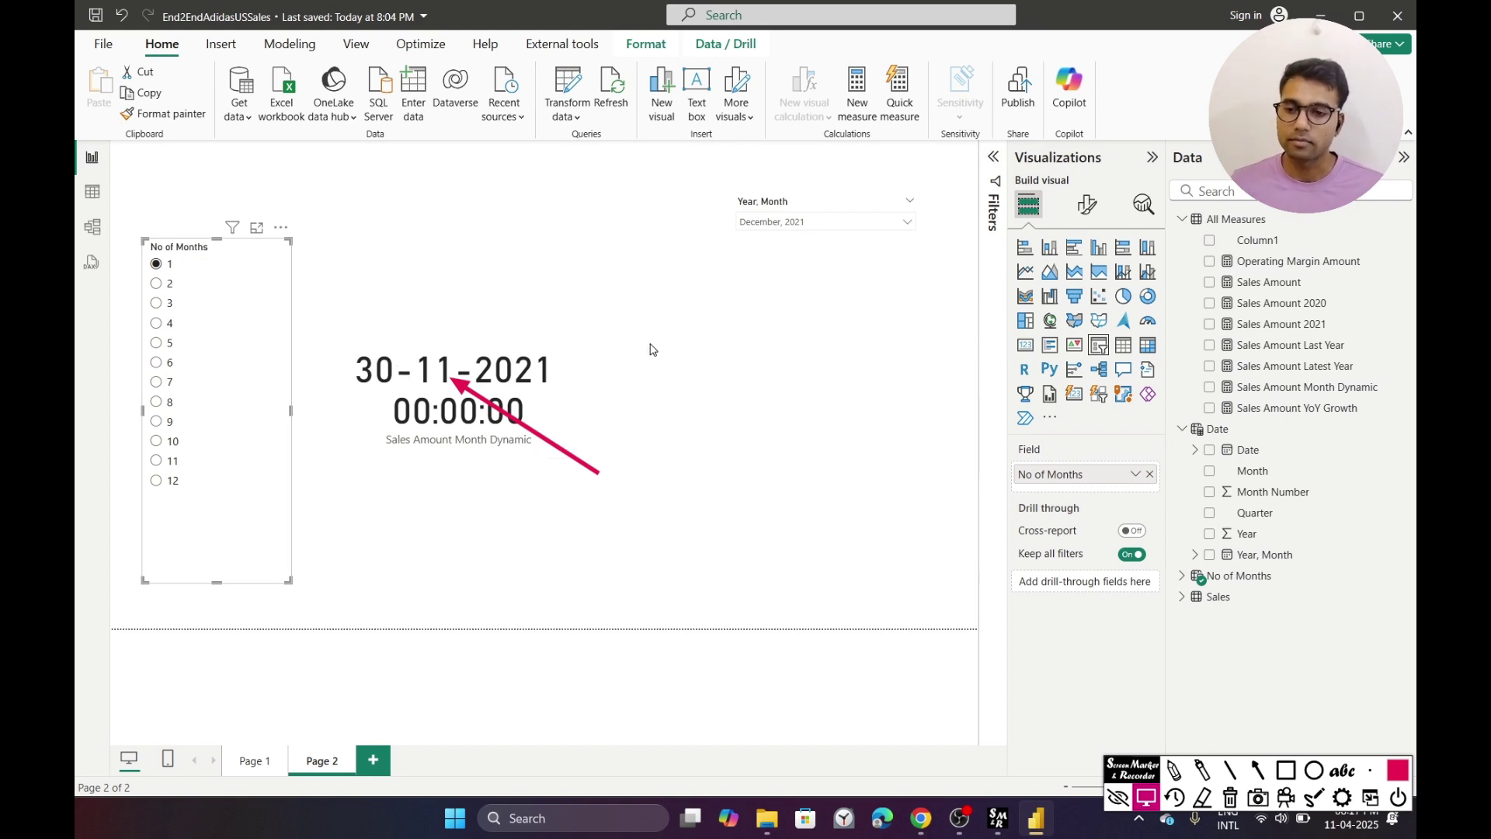
left_click(171, 286)
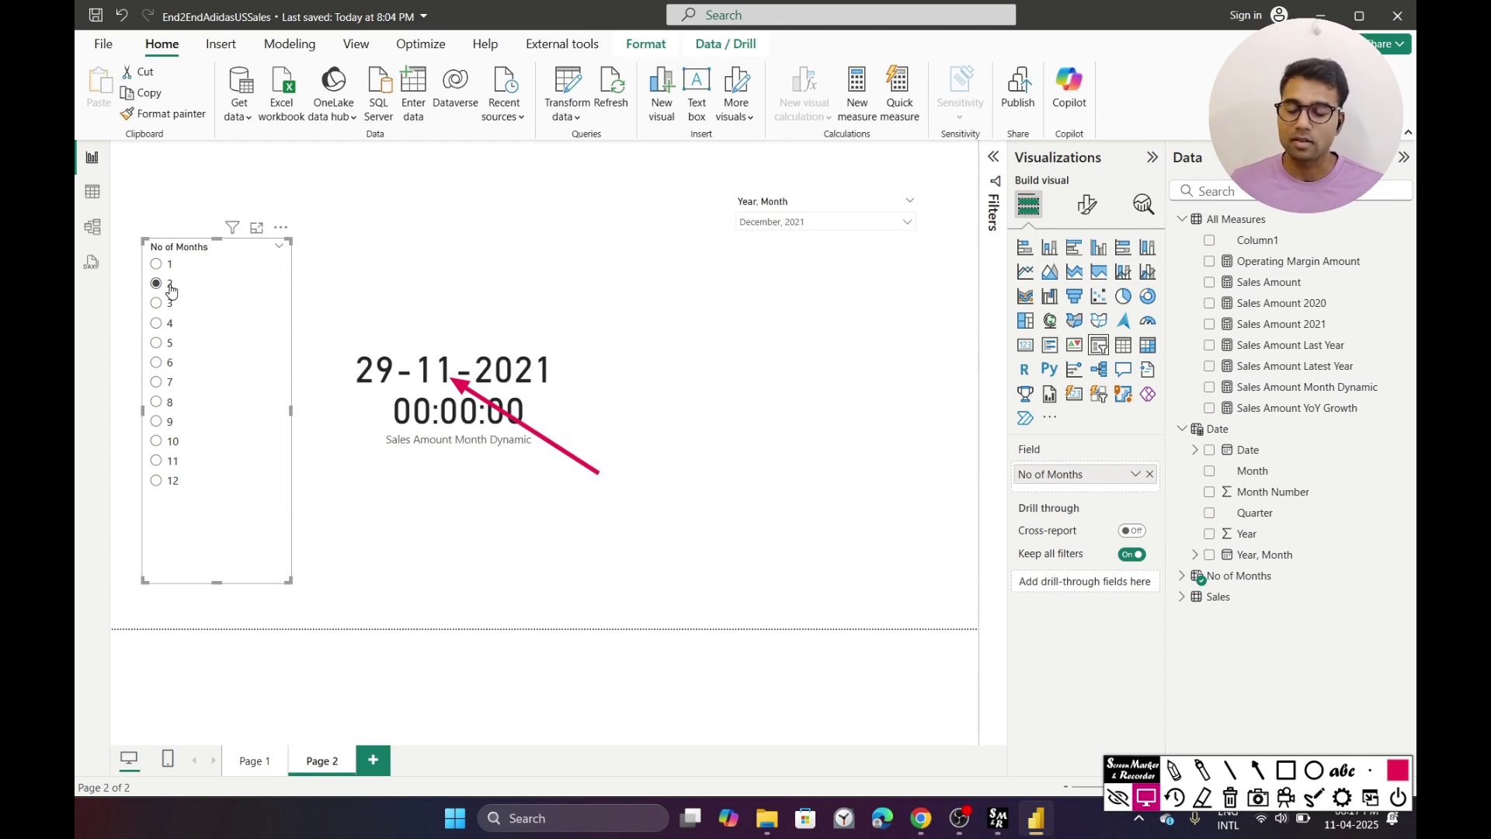
left_click(170, 303)
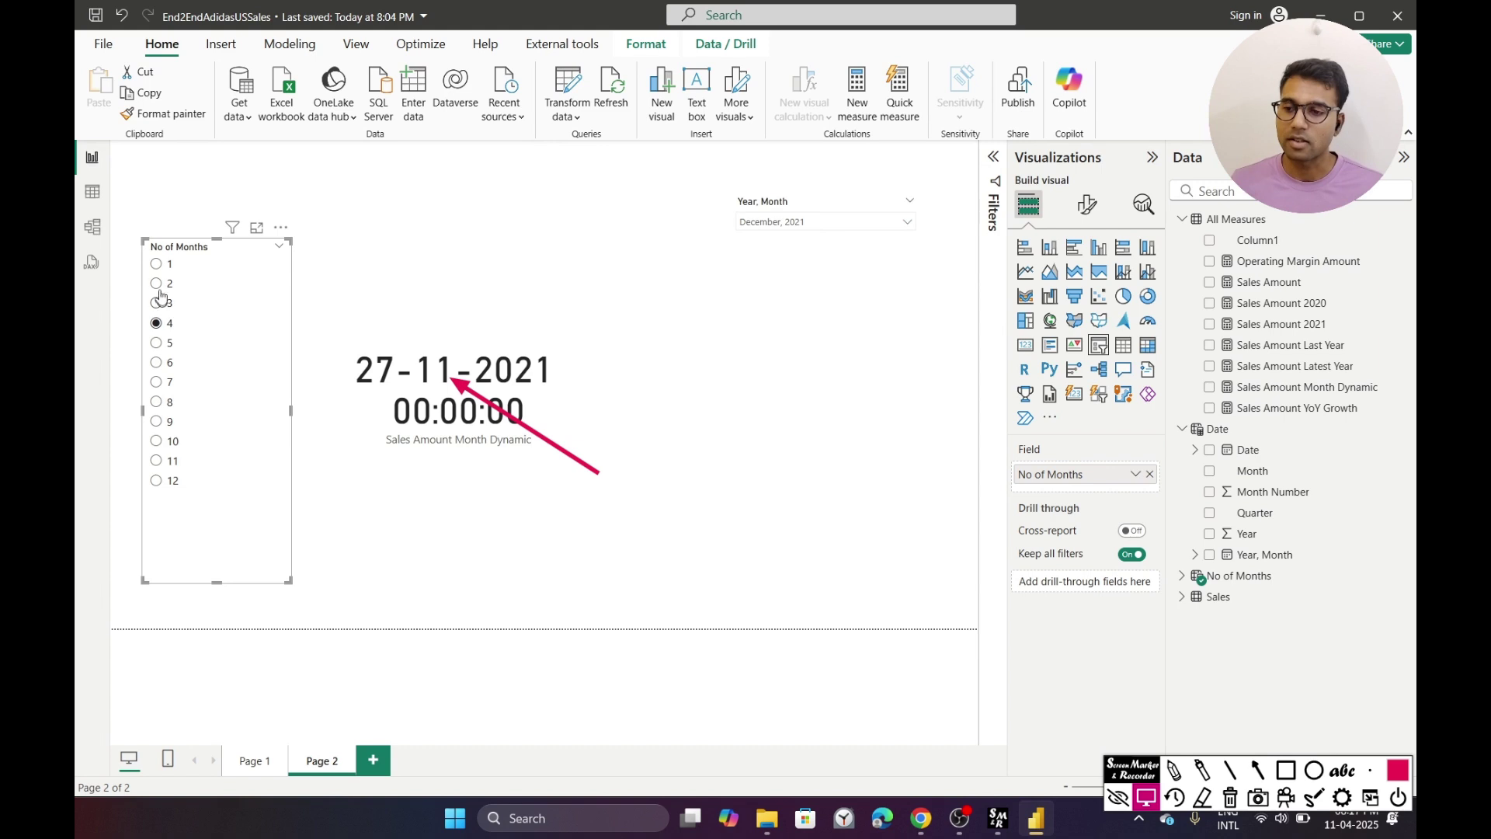
left_click(159, 265)
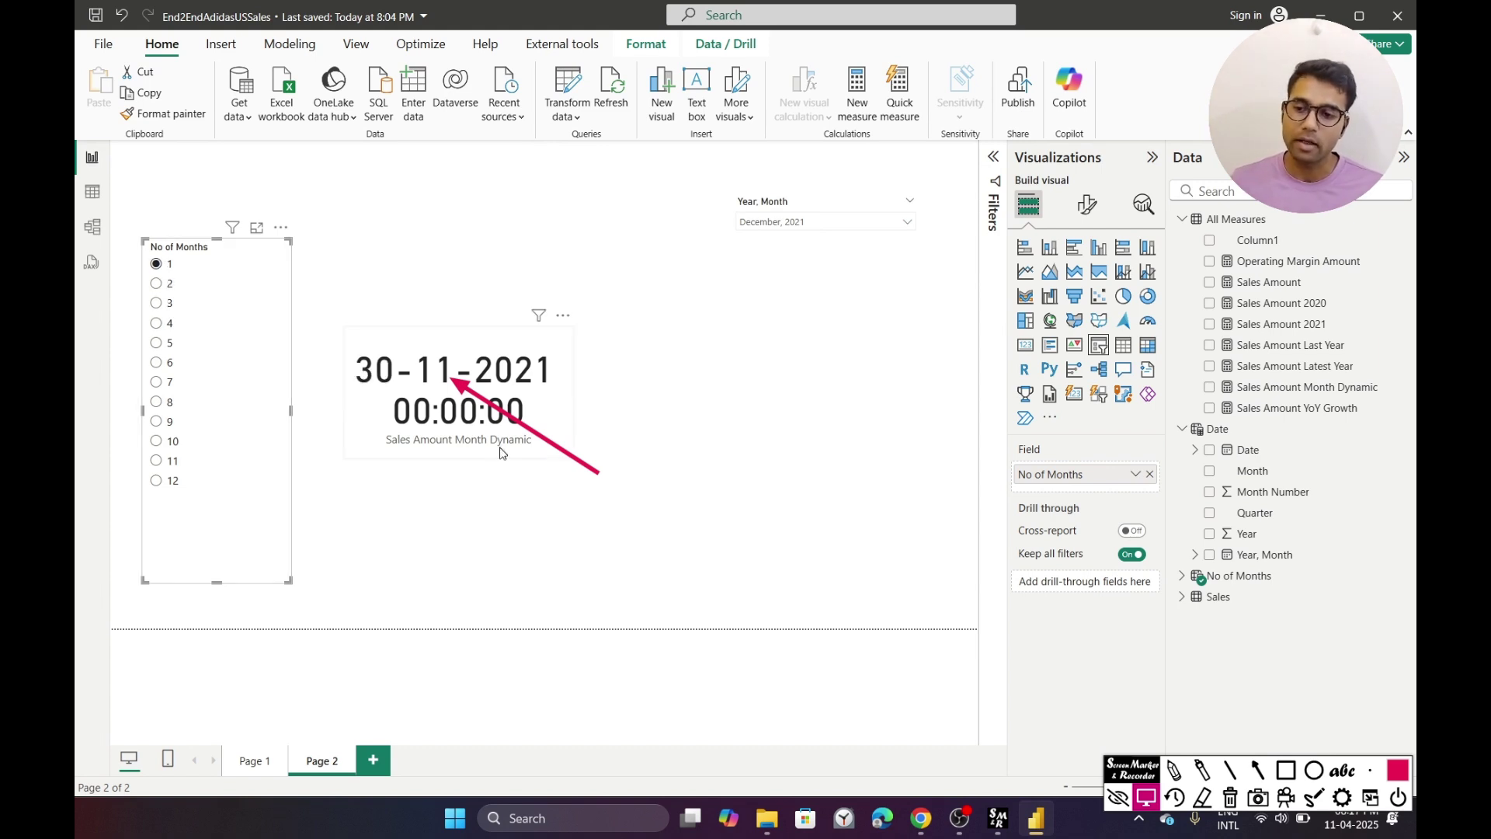
- Check the card's date with the No of Months slicer at each value from 2 to 6, and delete the card
left_click(170, 288)
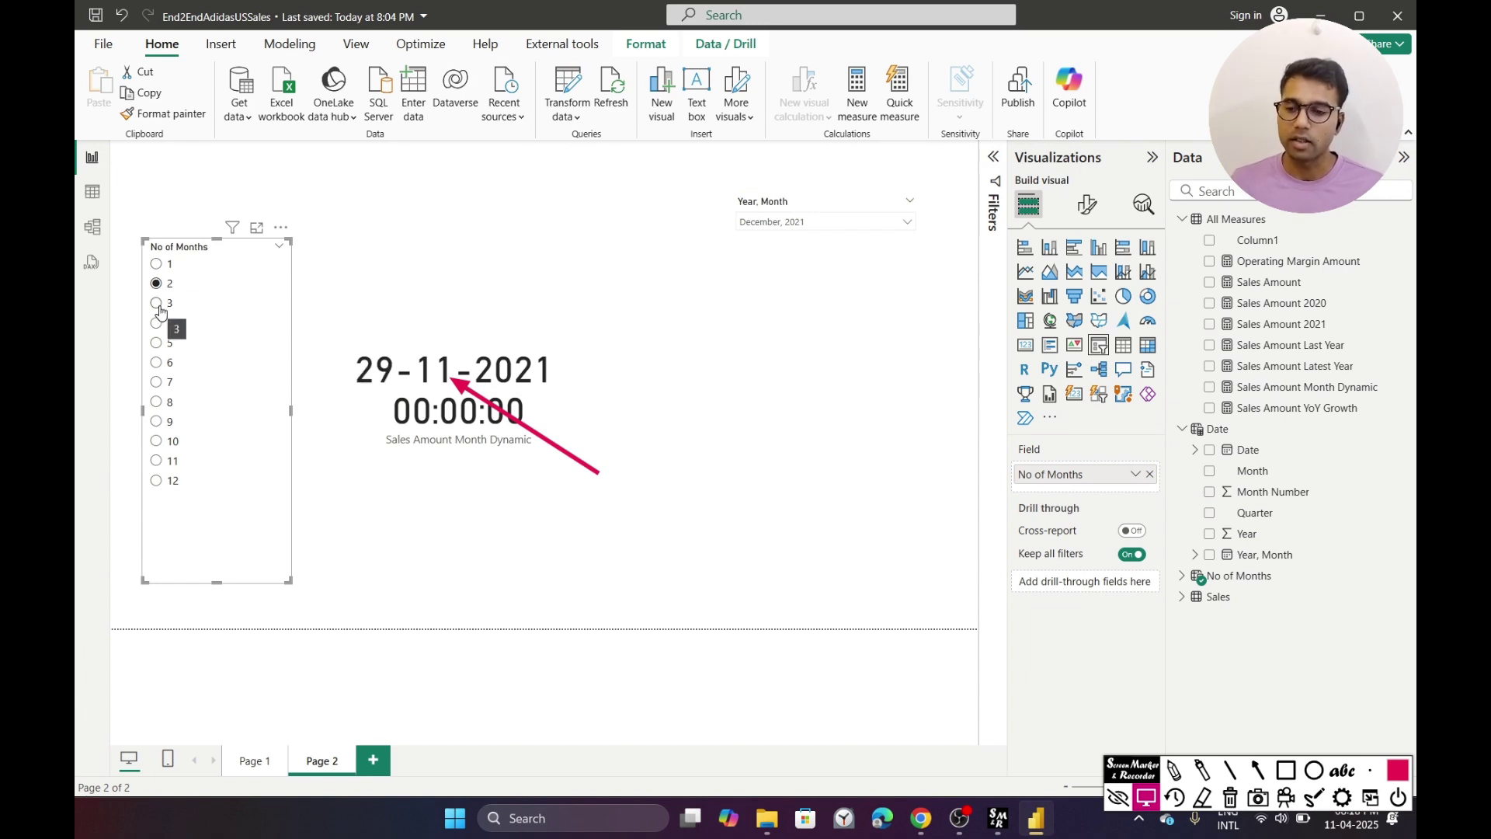
left_click(159, 306)
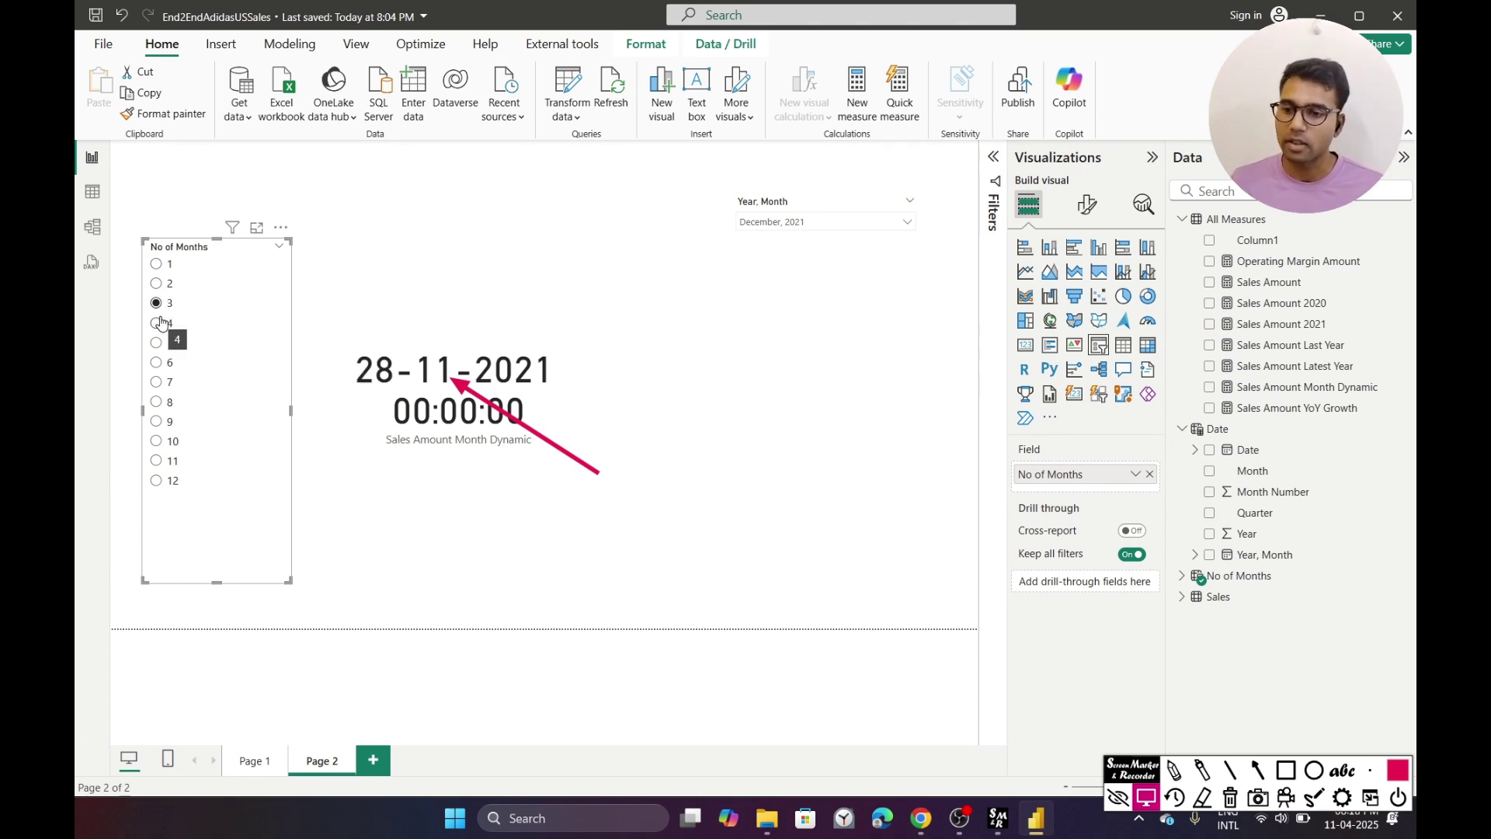
left_click(161, 325)
left_click(159, 344)
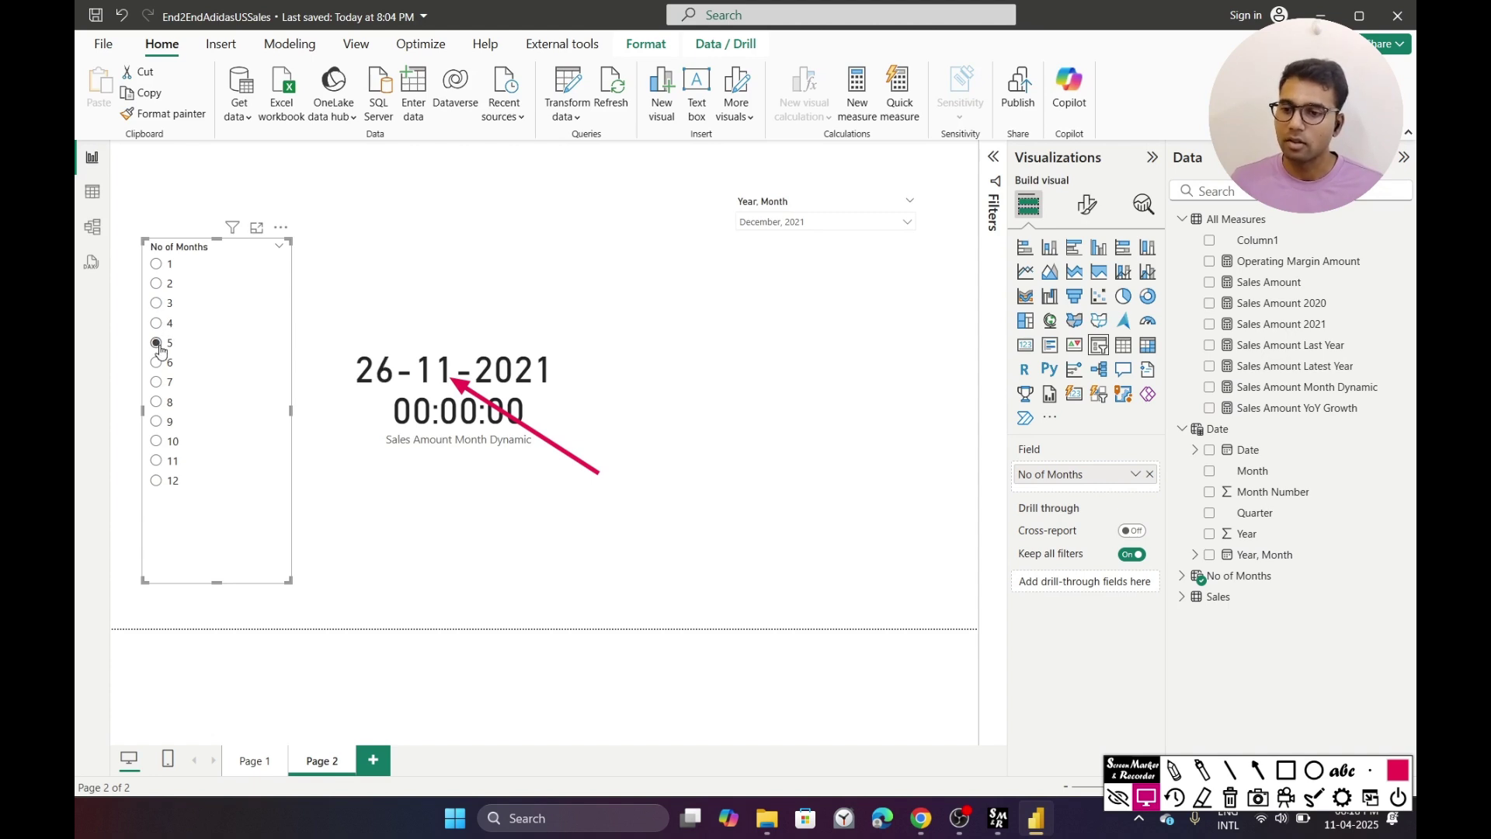
left_click(160, 362)
left_click(392, 388)
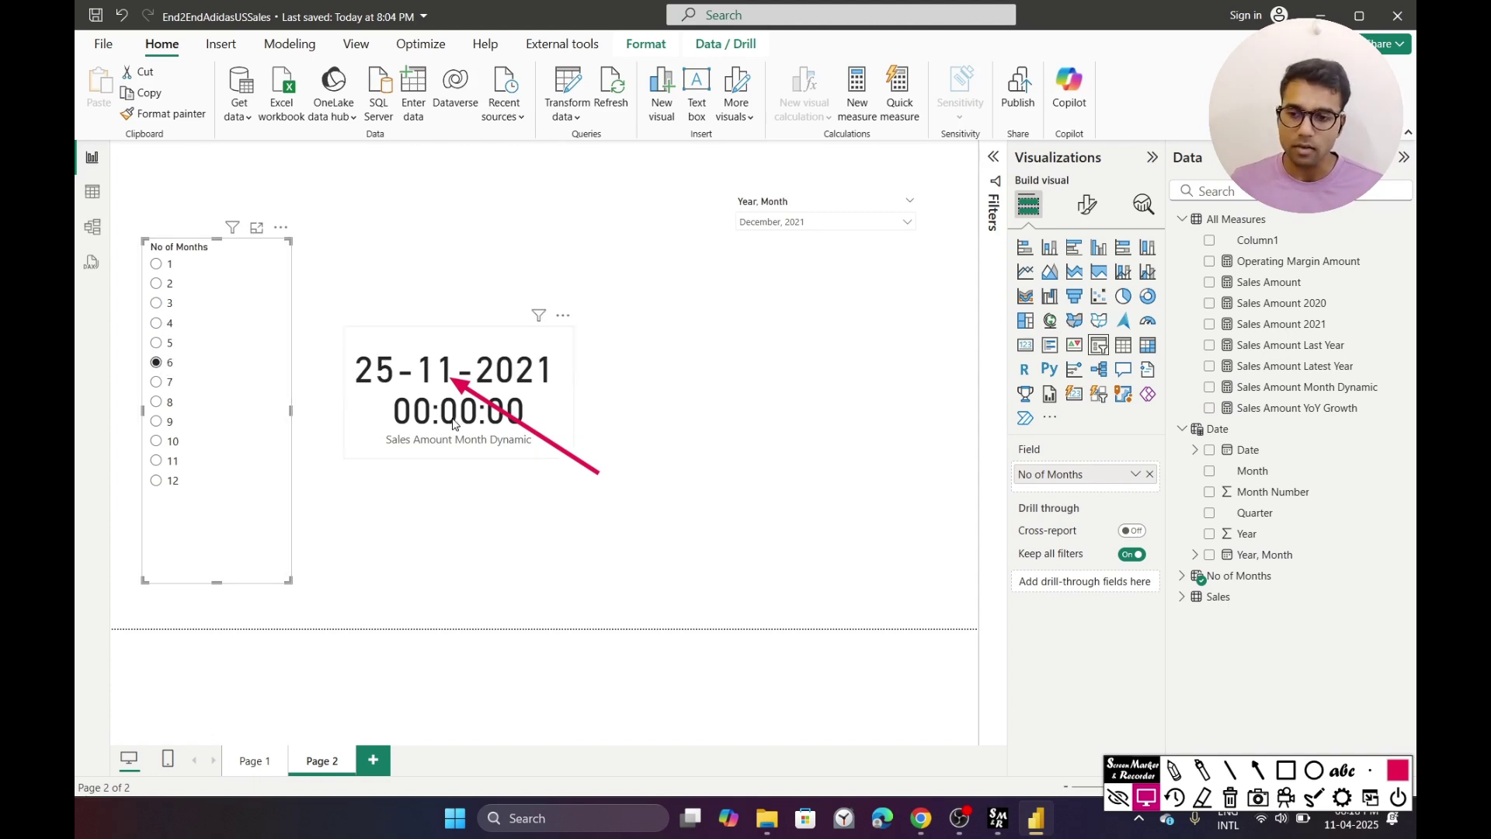
key("Delete")
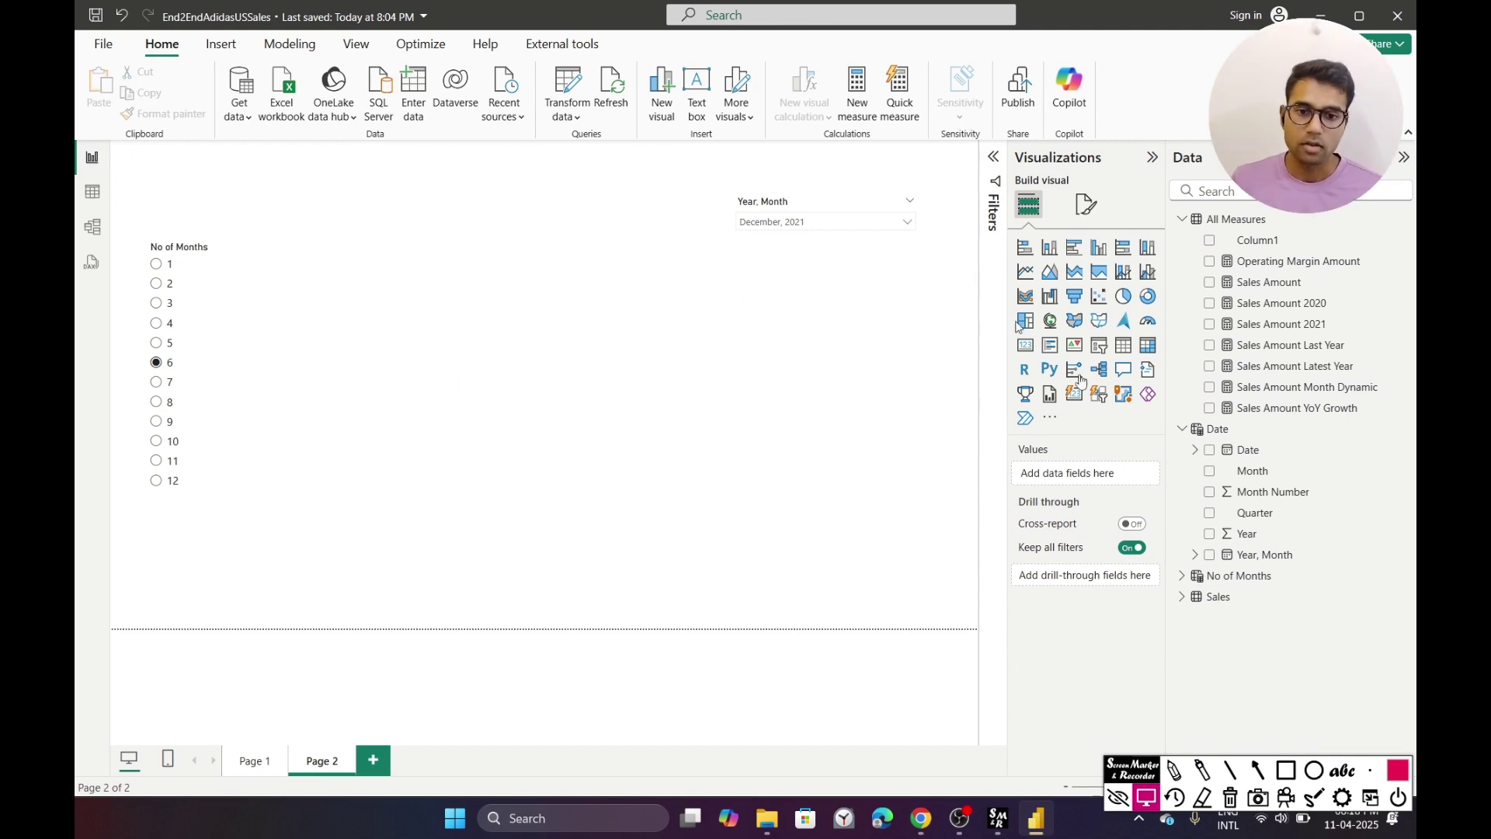
- Open the Sales Amount Month Dynamic formula and remove the whole SelectedMonth variable definition, leaving its line empty
left_click(1312, 387)
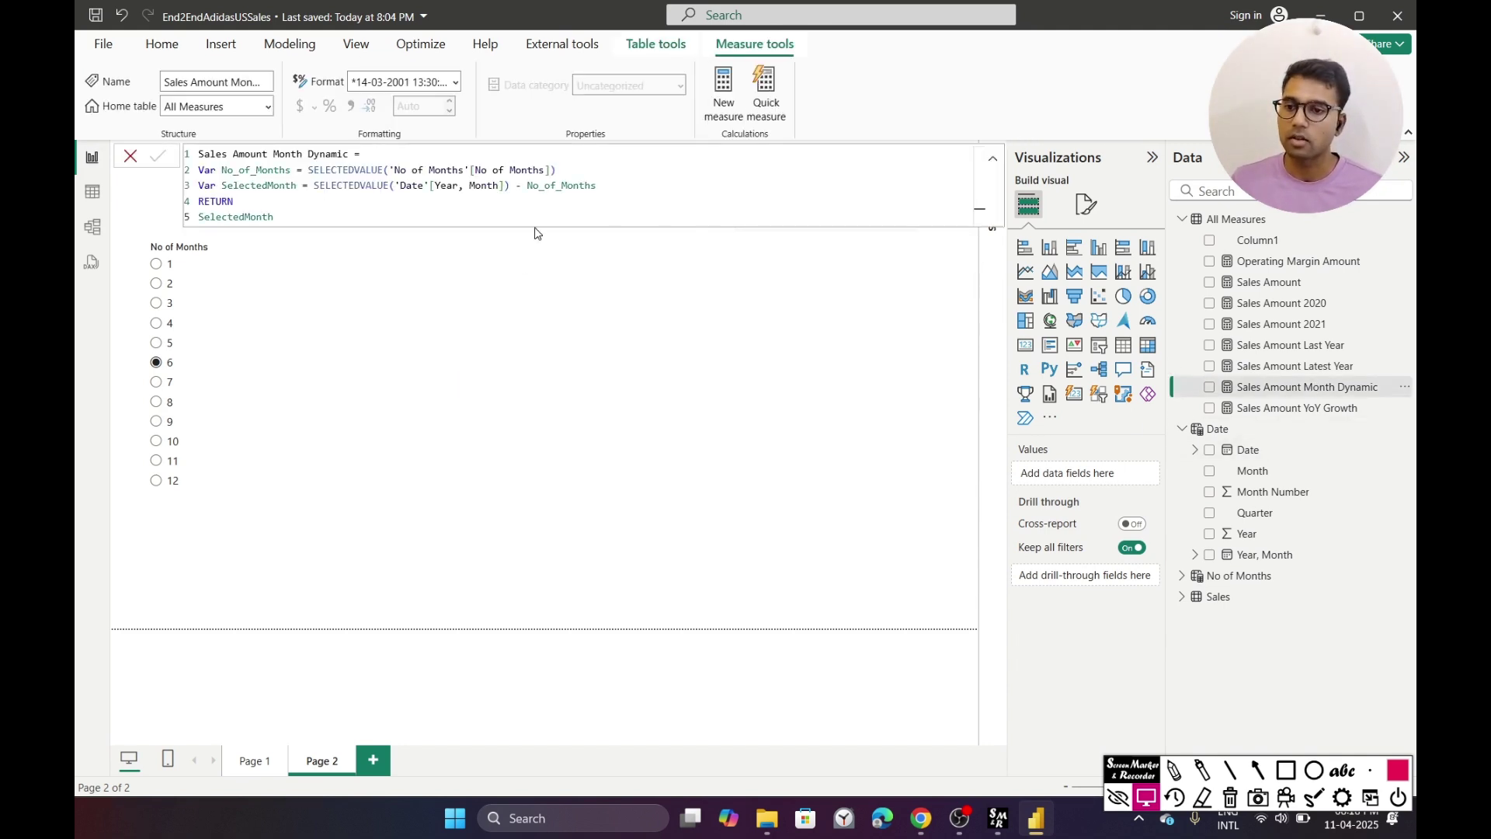
double_click(595, 185)
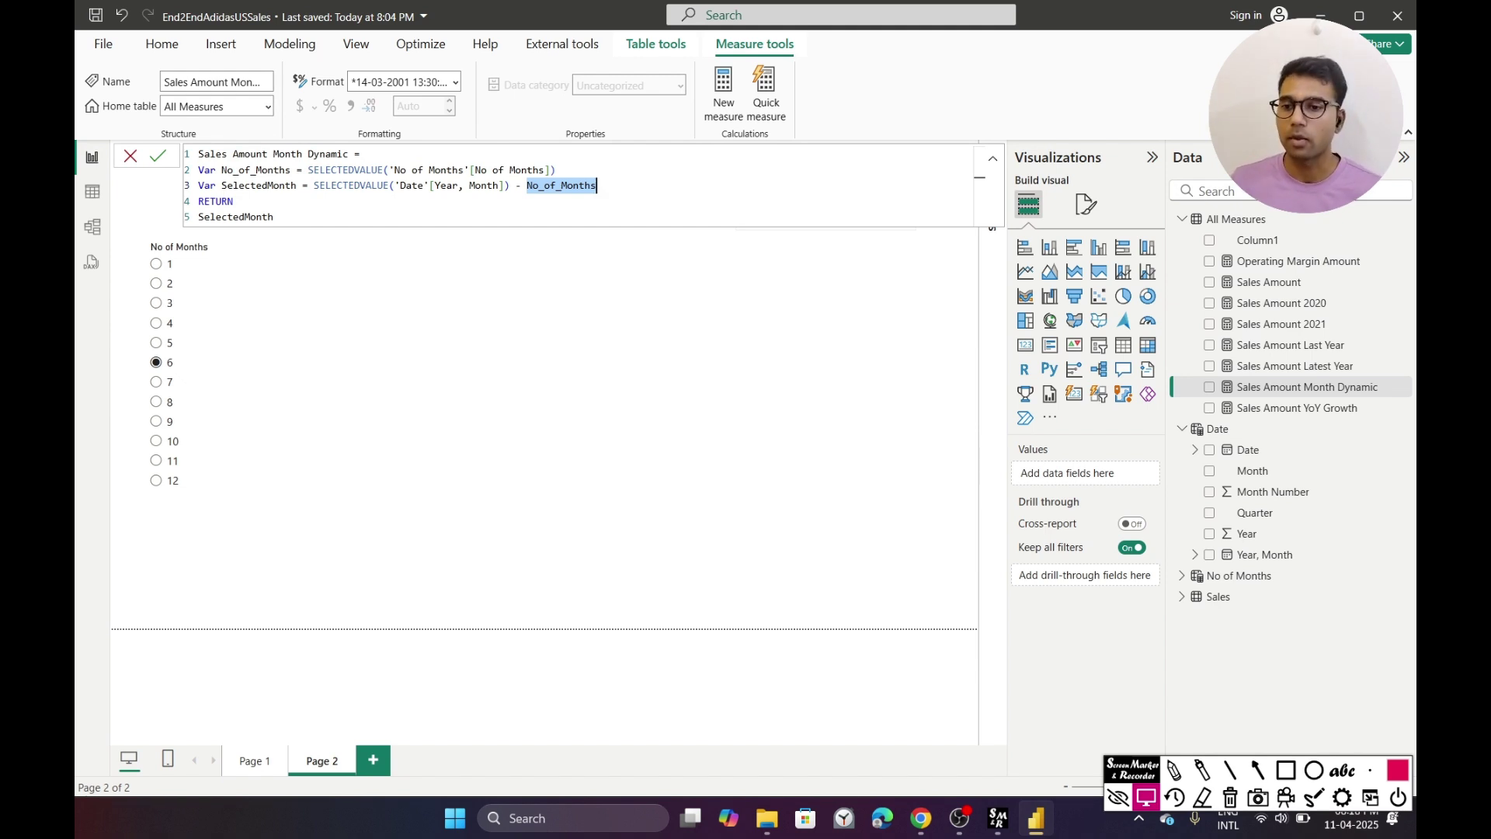
key("BackSpace")
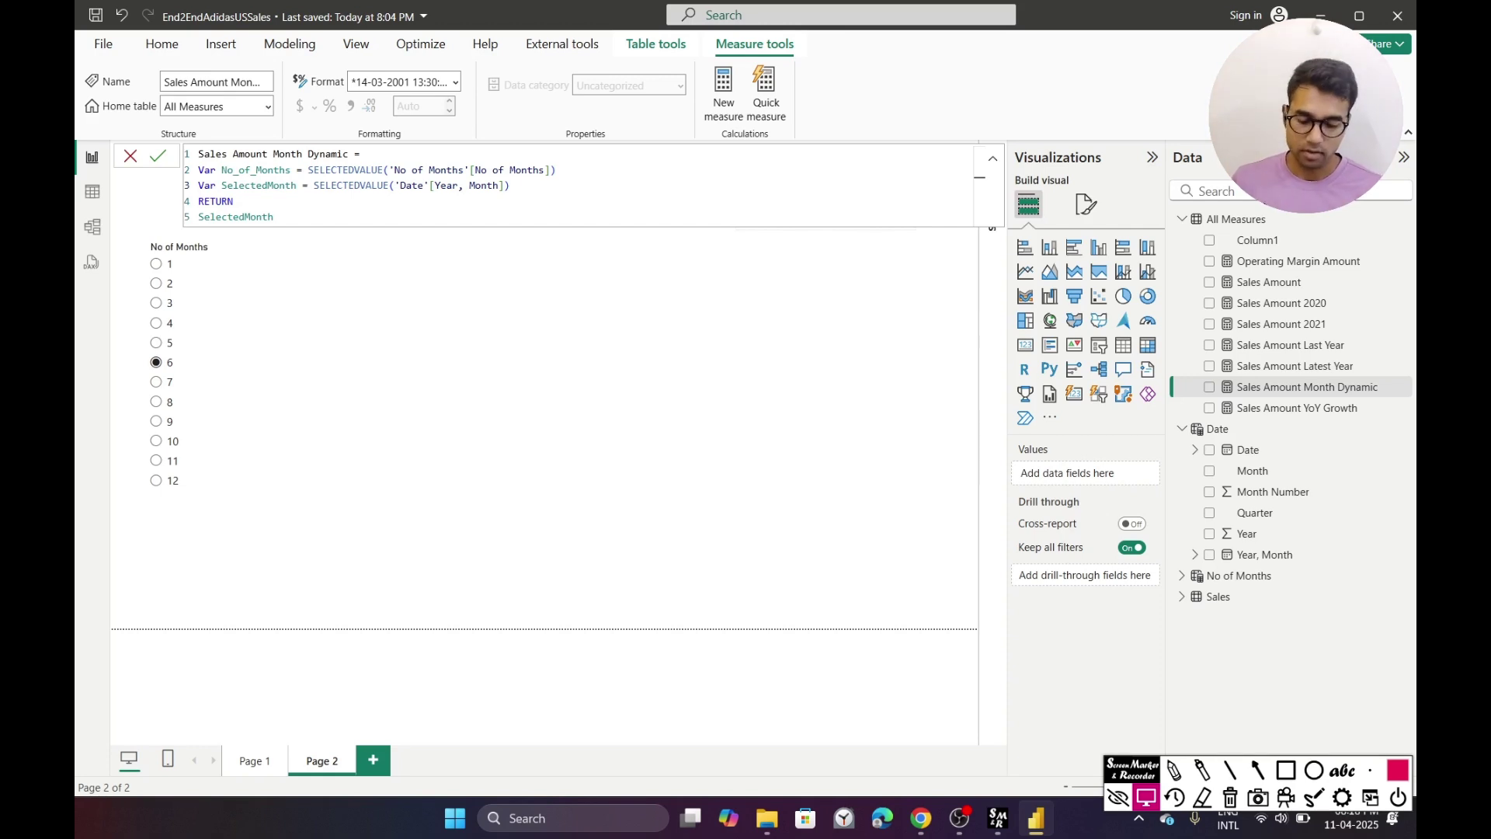
key("shift+Home")
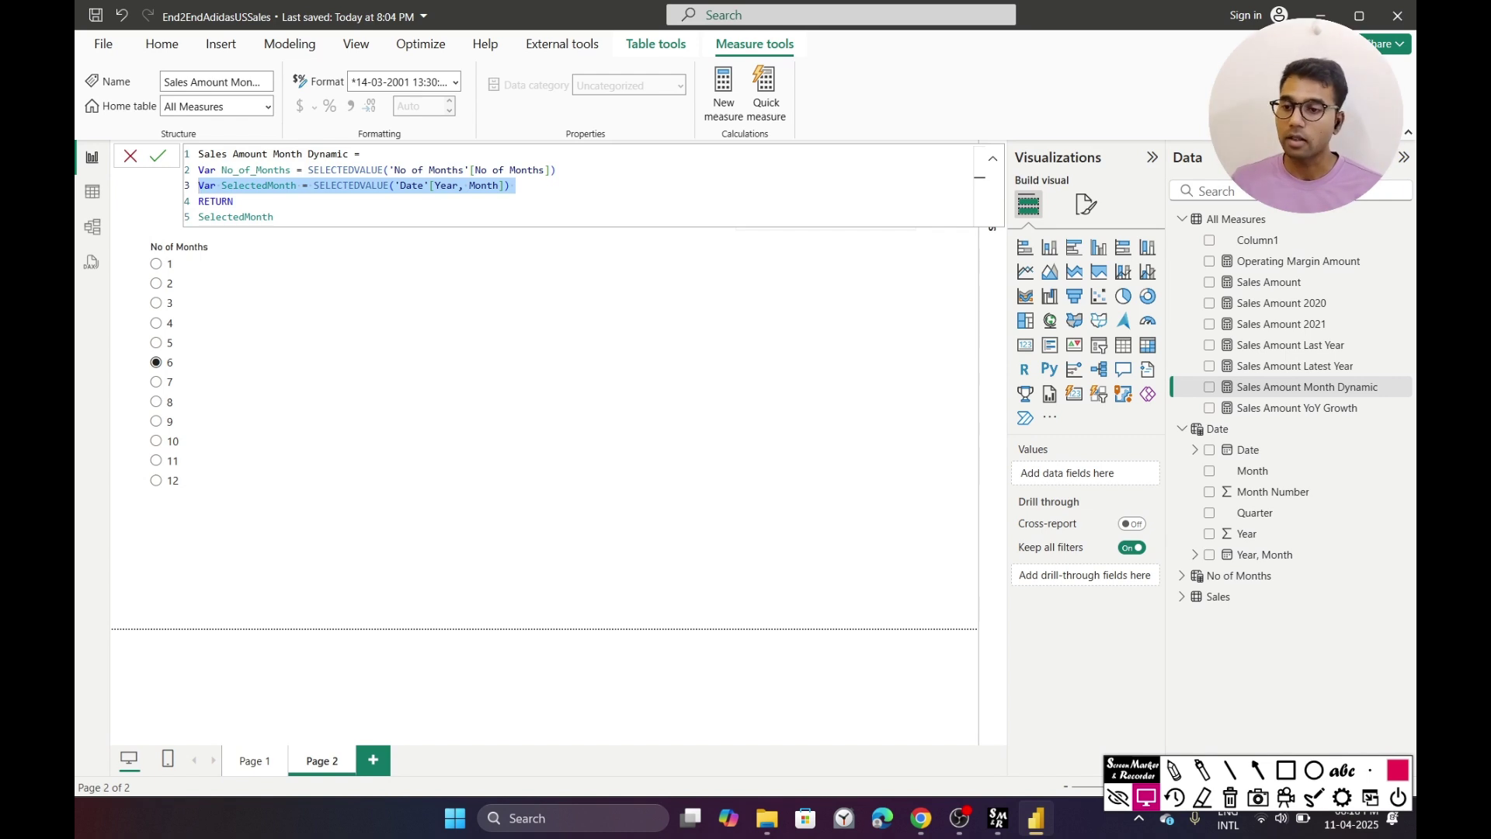
key("BackSpace")
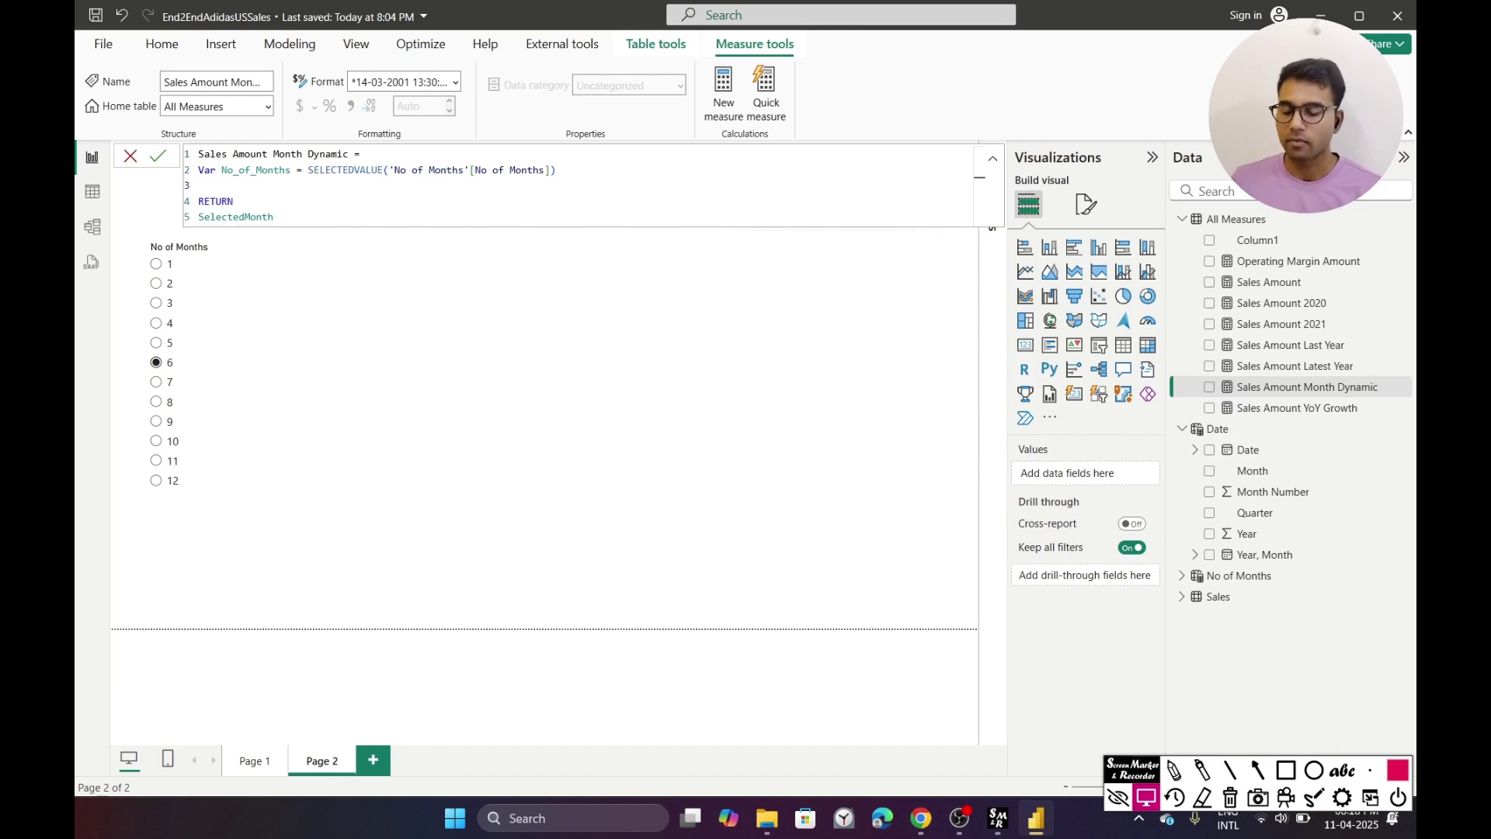
- Declare a SelectedMonth variable on the empty line and start its expression with the DATEADD function
type("Var")
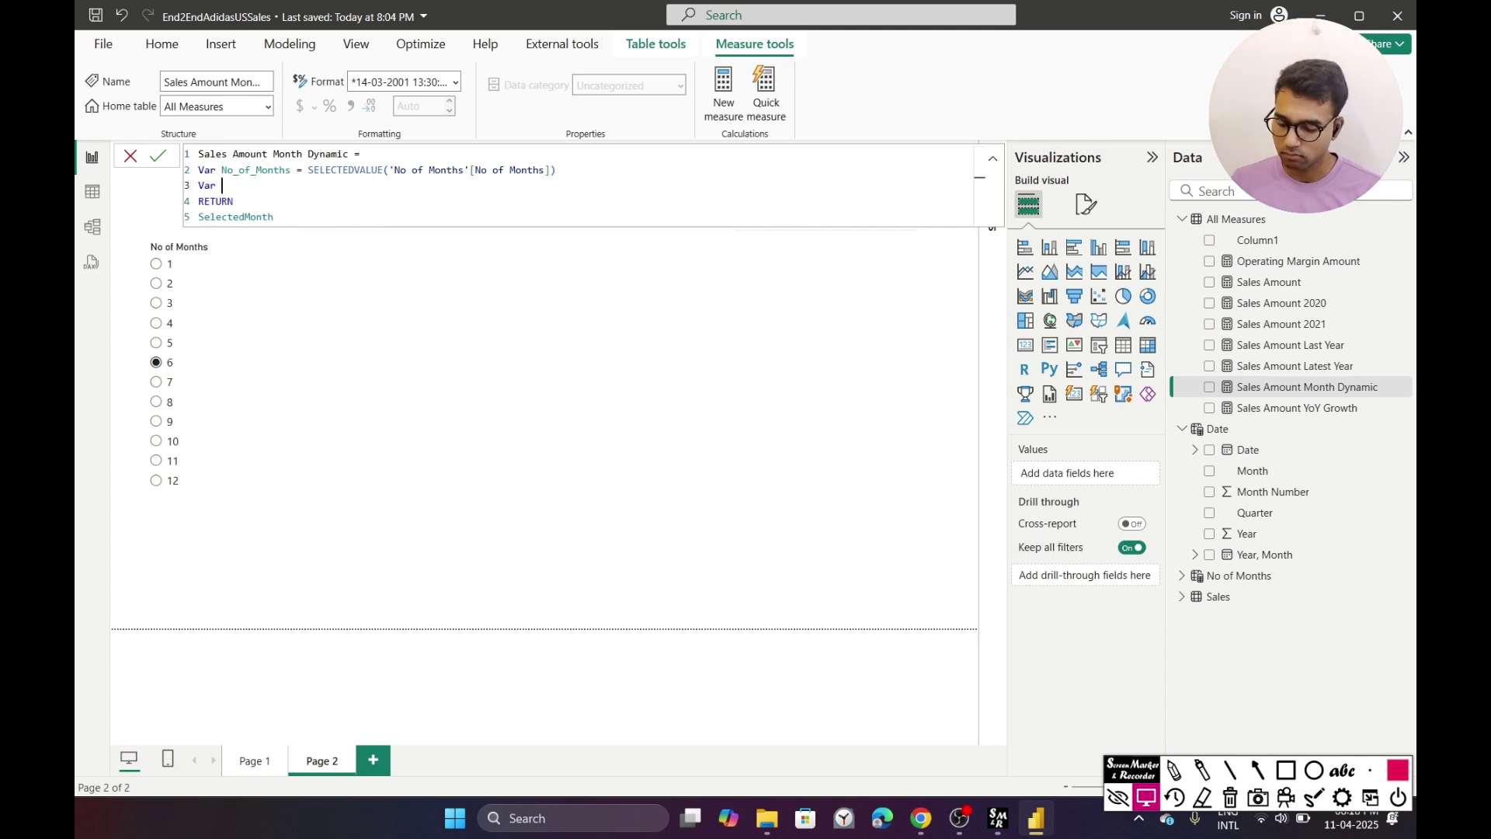
type("S")
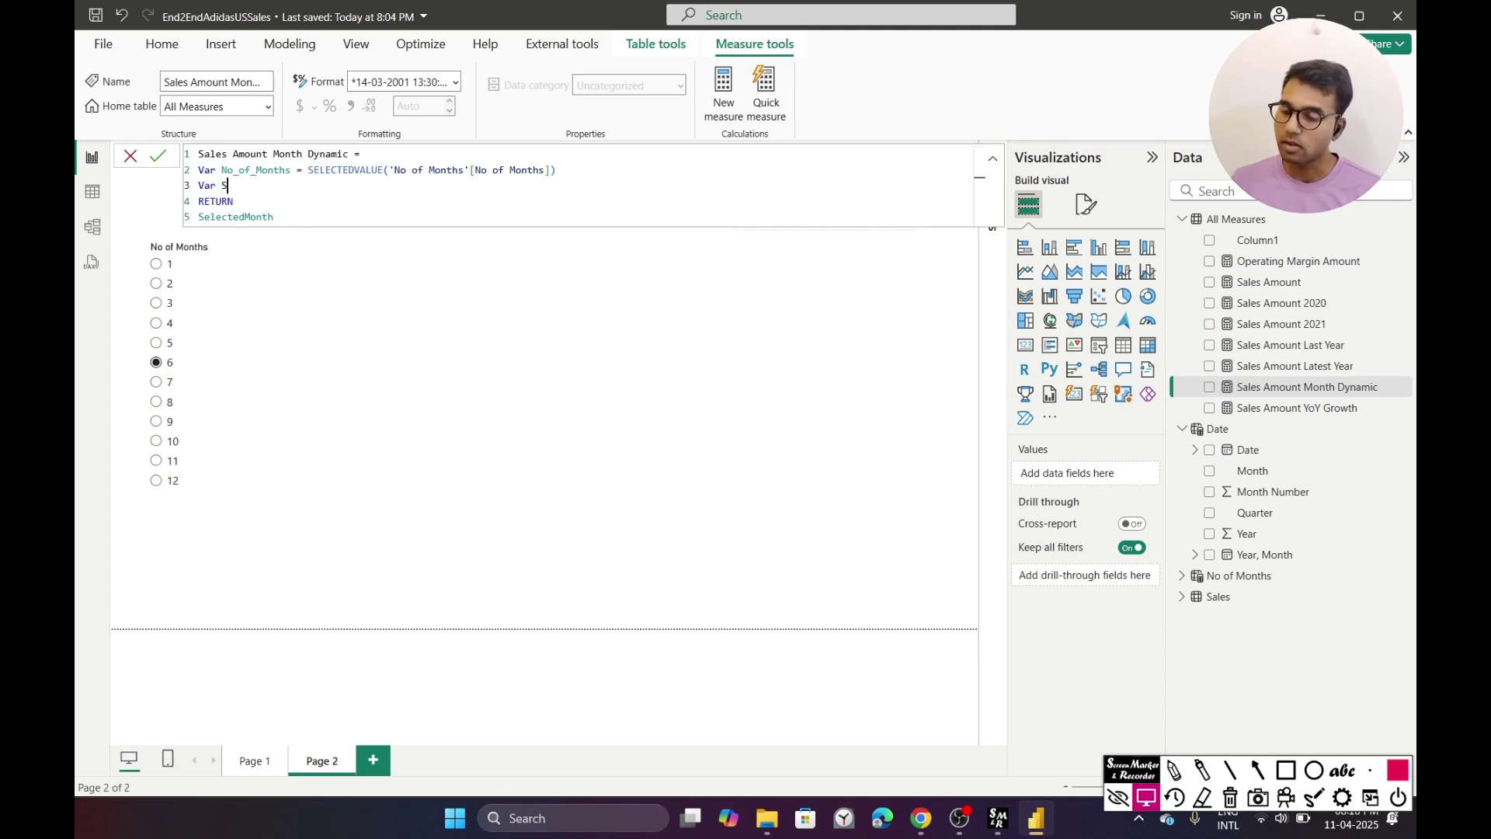
type("elected")
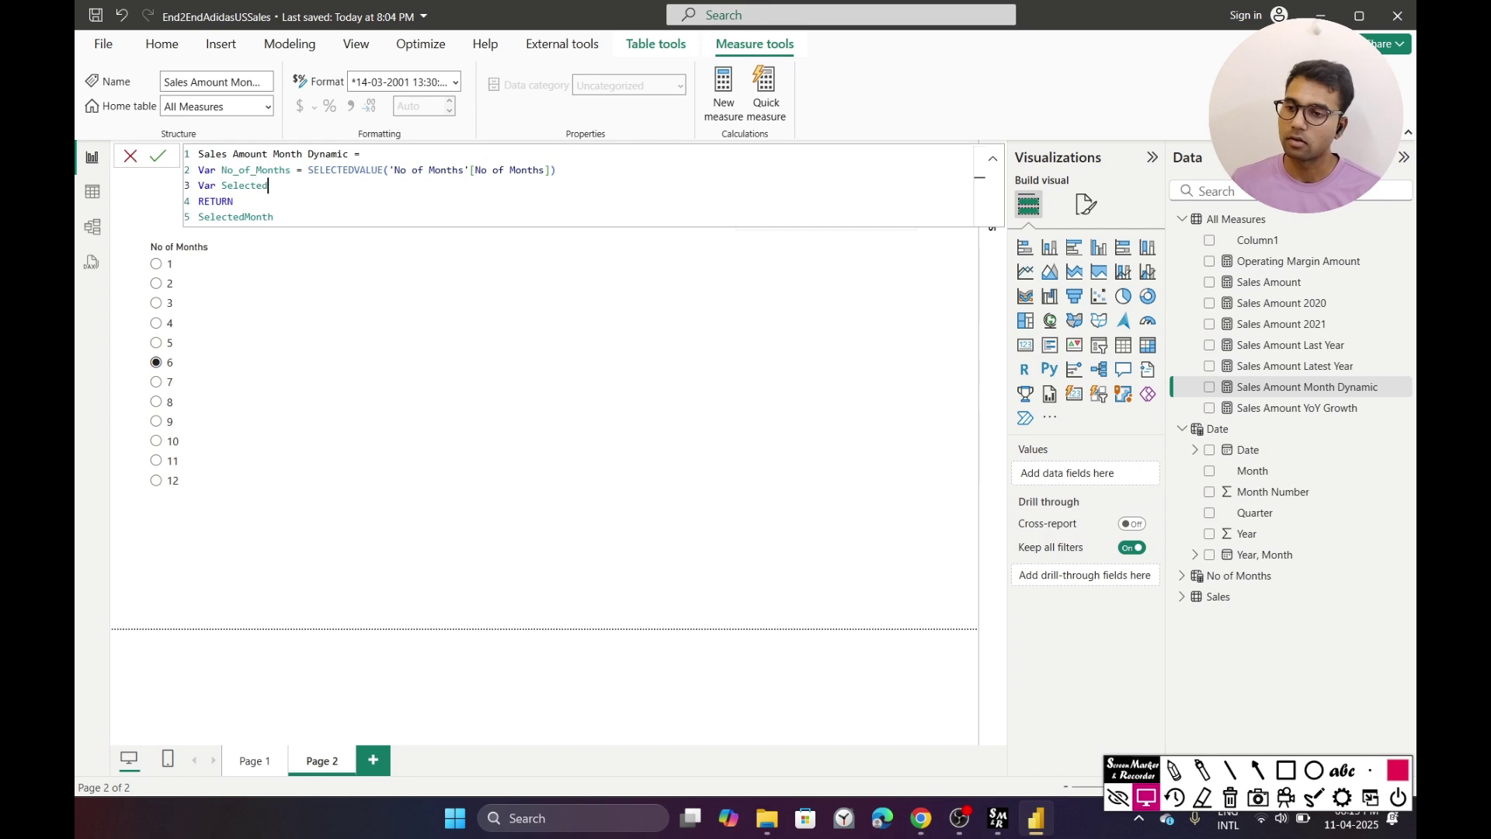
type("Month =")
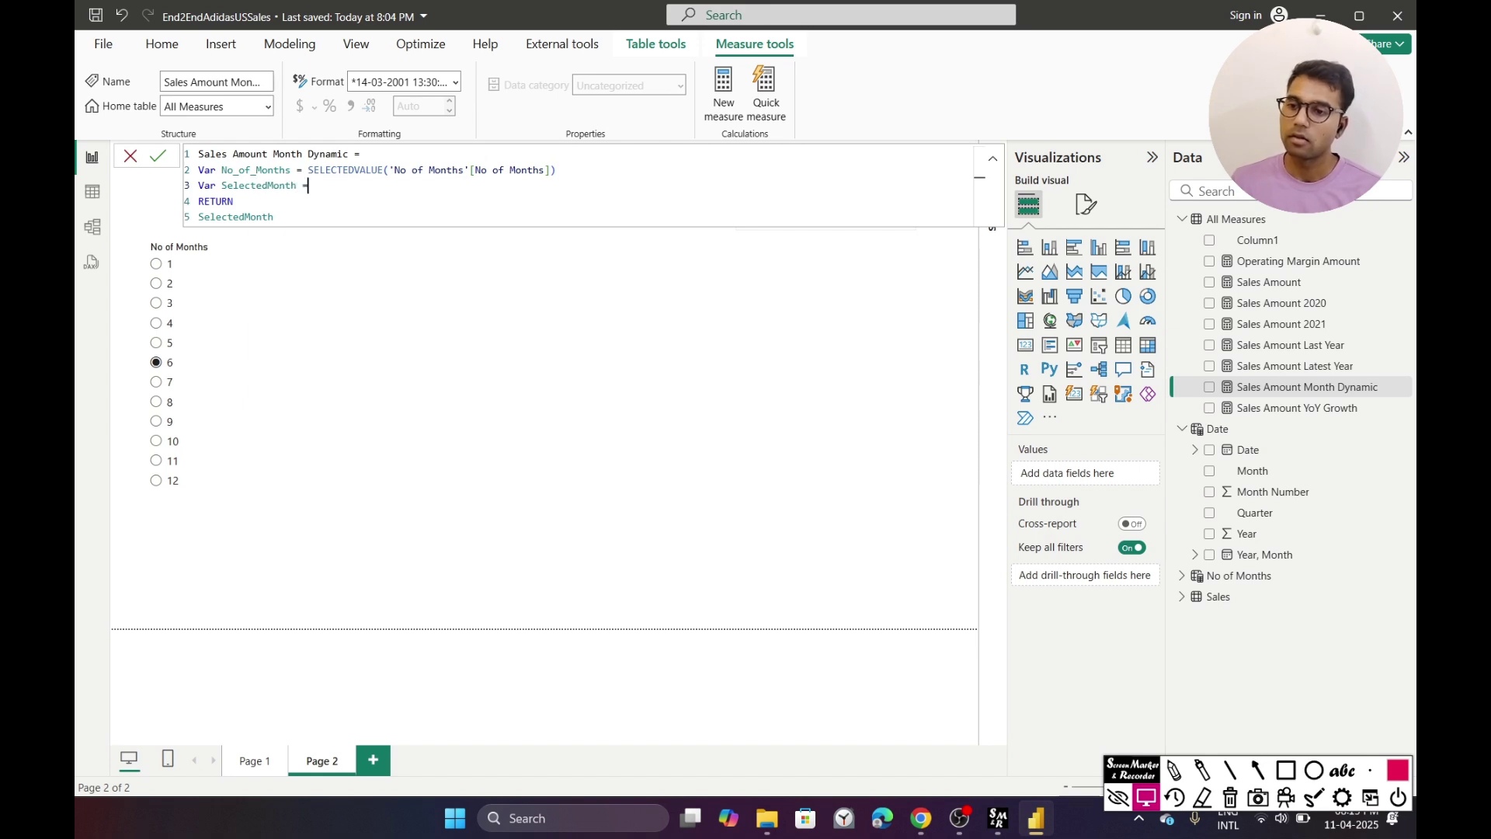
type(" Da")
key("Down")
key("Down")
key("Tab")
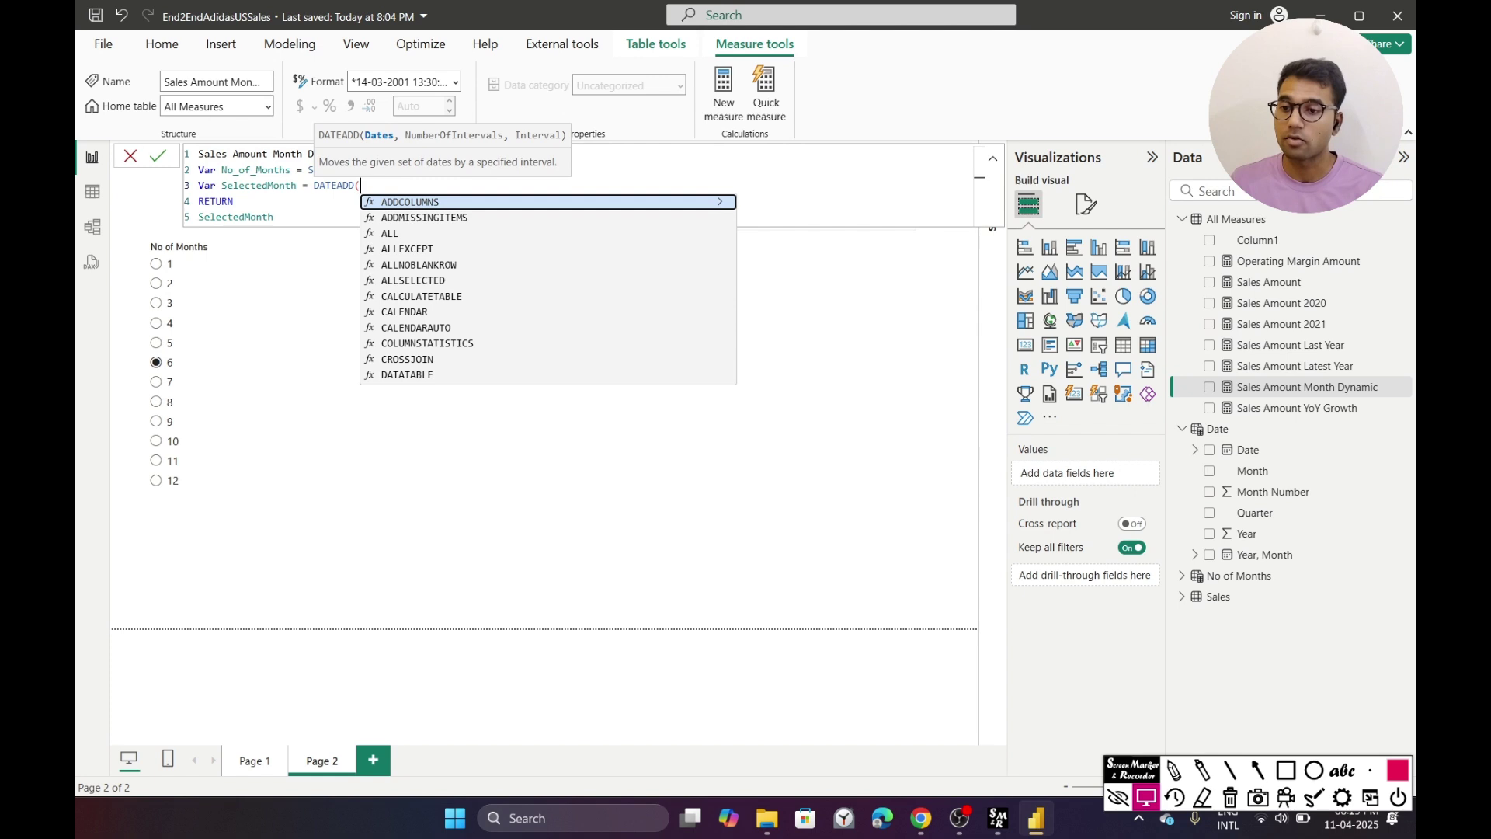
- Give DATEADD the 'Date'[Year, Month] column as its dates argument
type("Date")
key("Down")
key("Down")
key("Down")
key("Down")
key("Down")
key("Tab")
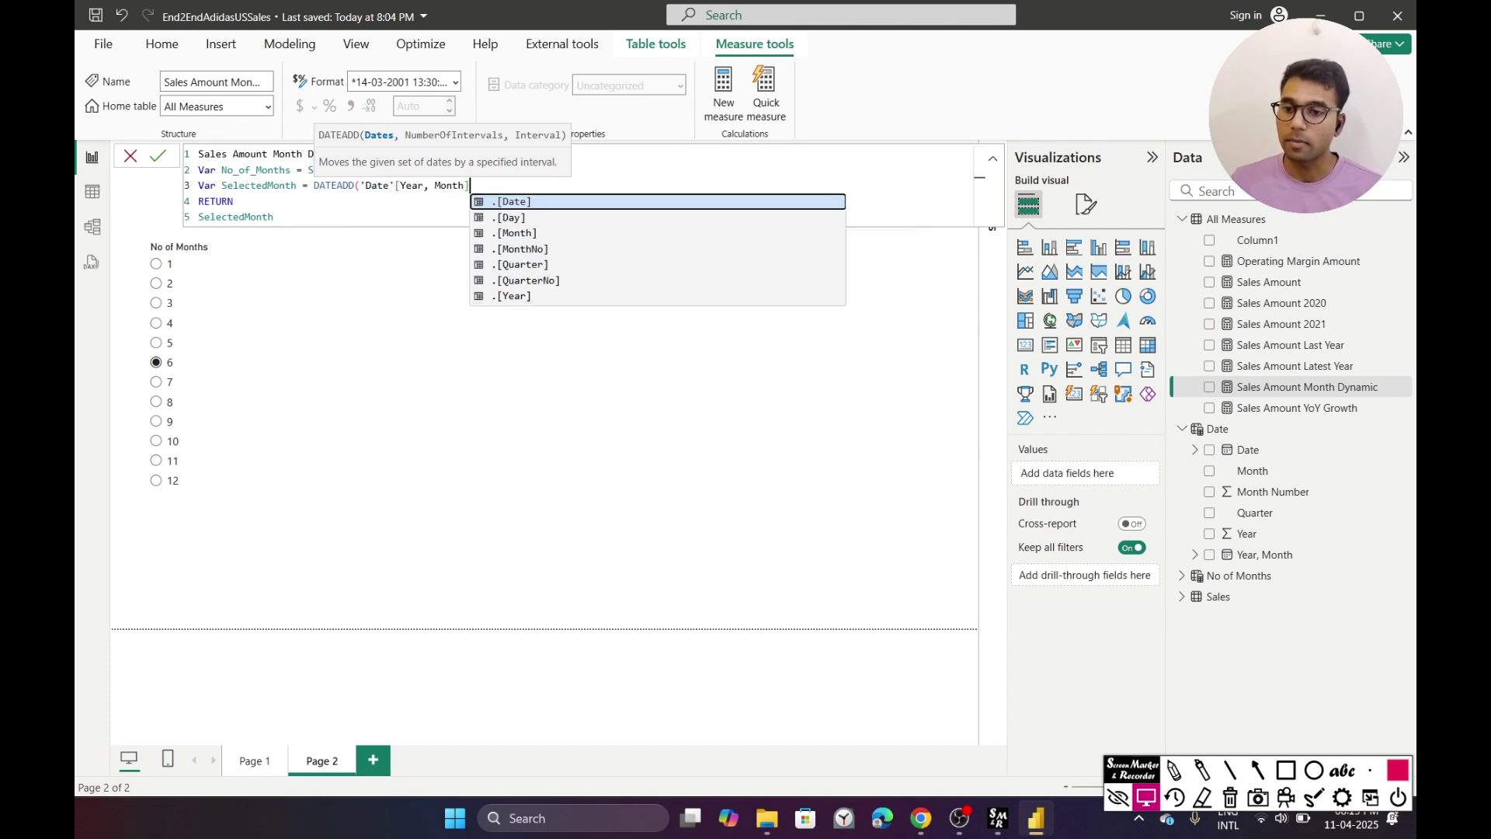
- Enter the negated variable -No_of_Months as DATEADD's number of intervals
type(", M")
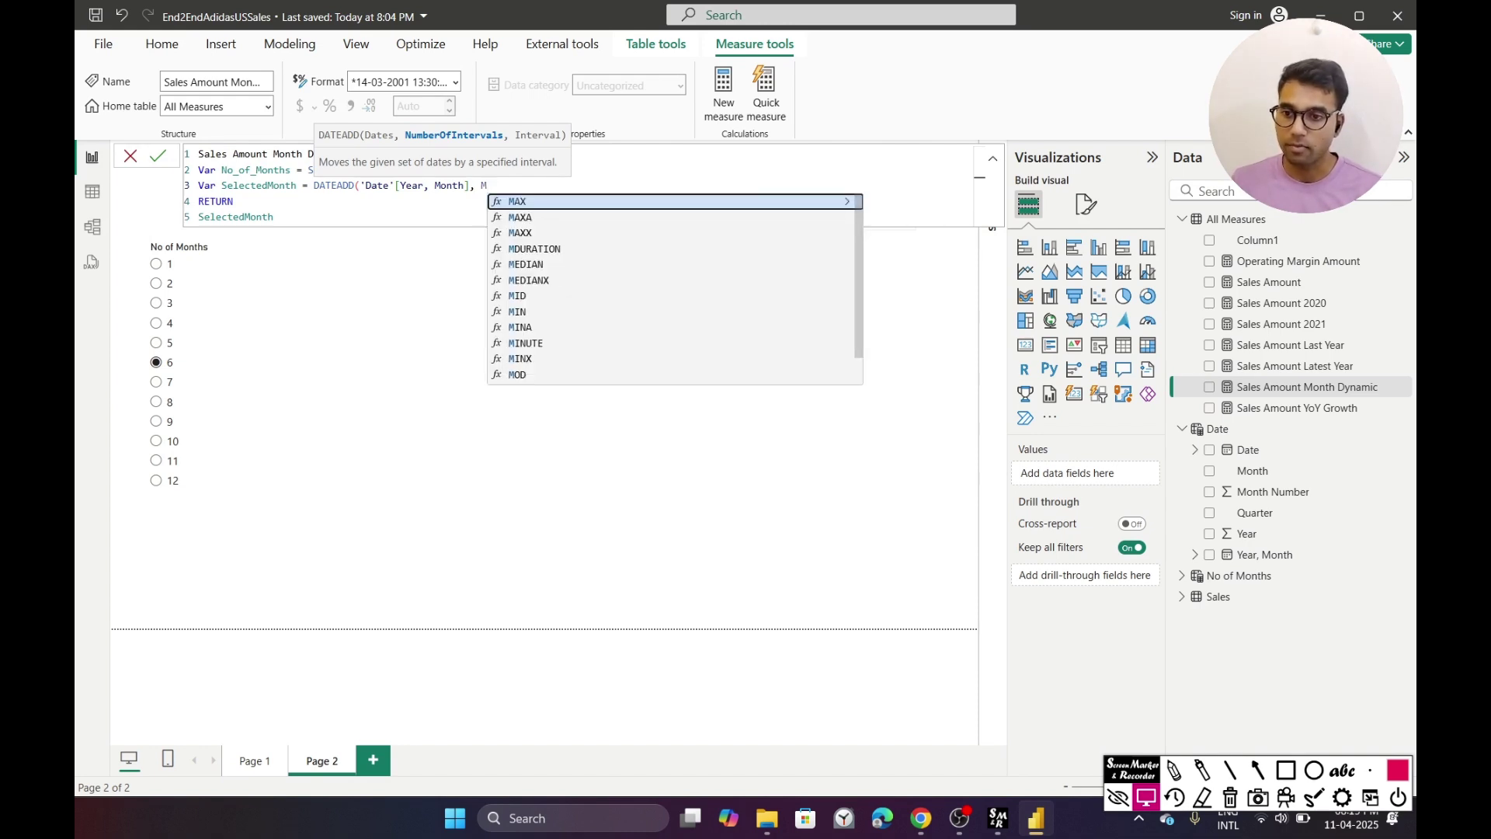
key("Escape")
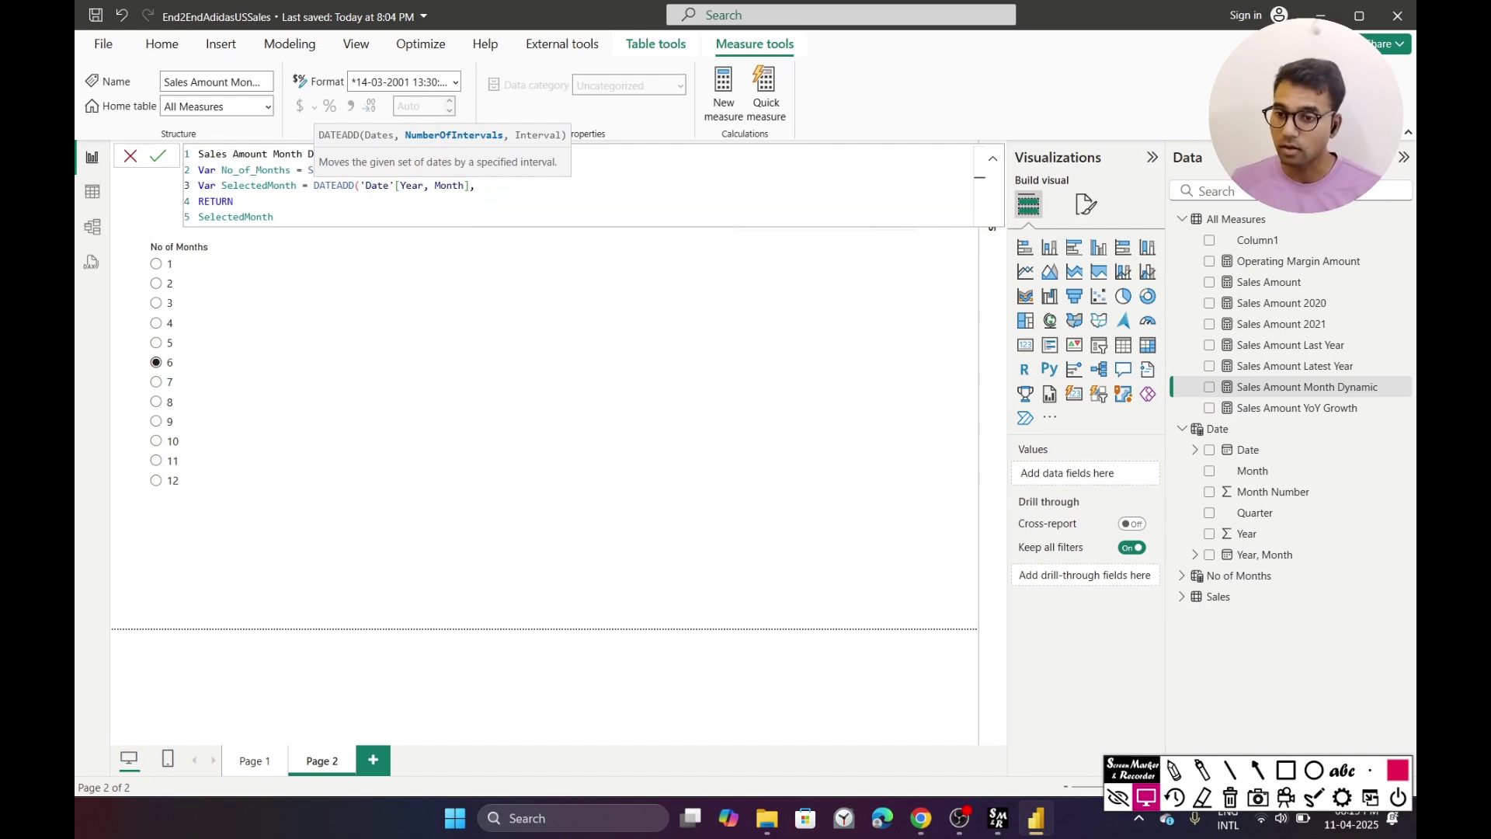
type("No_o")
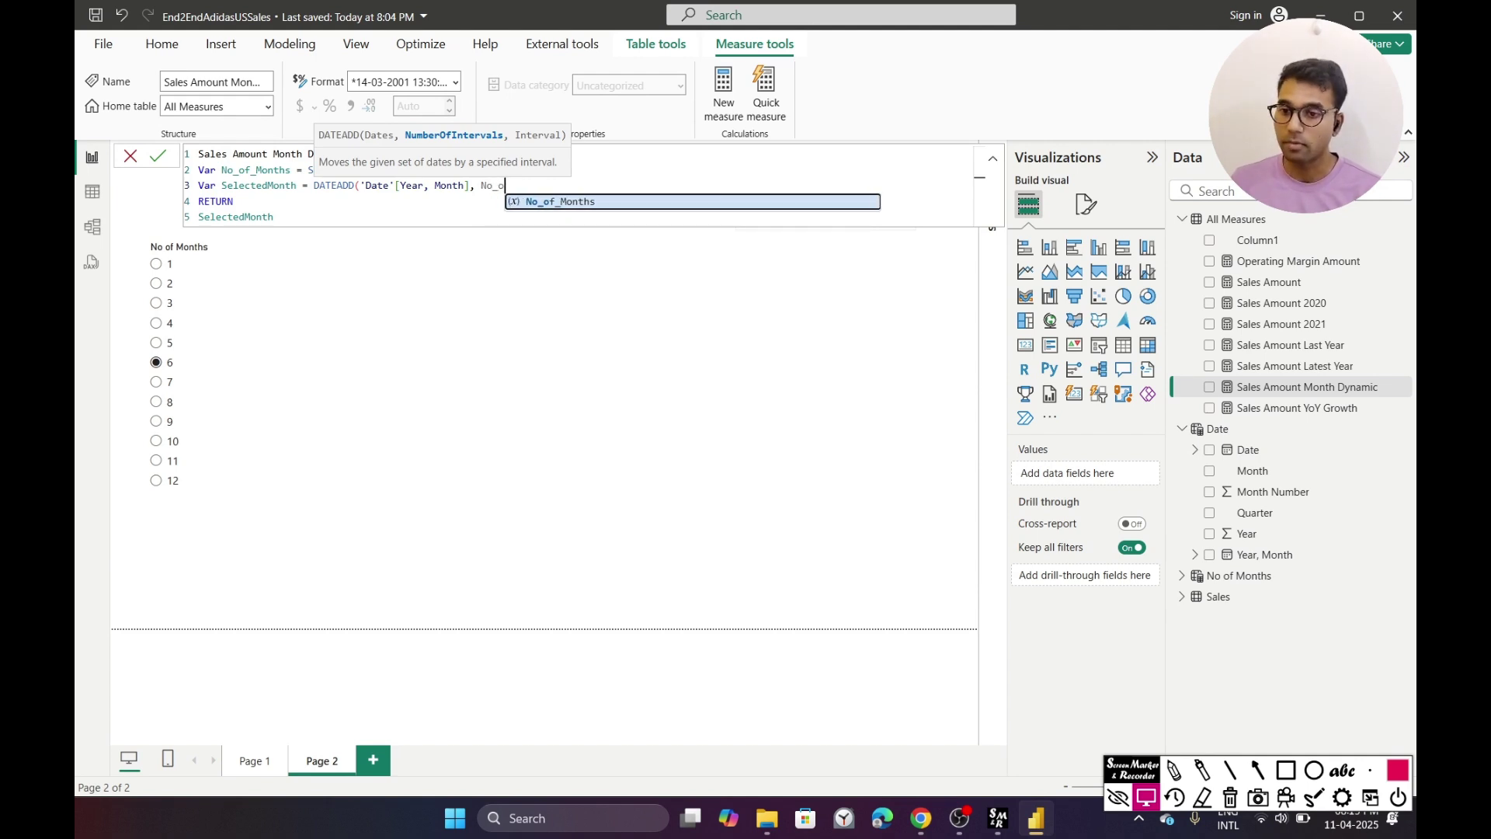
key("Tab")
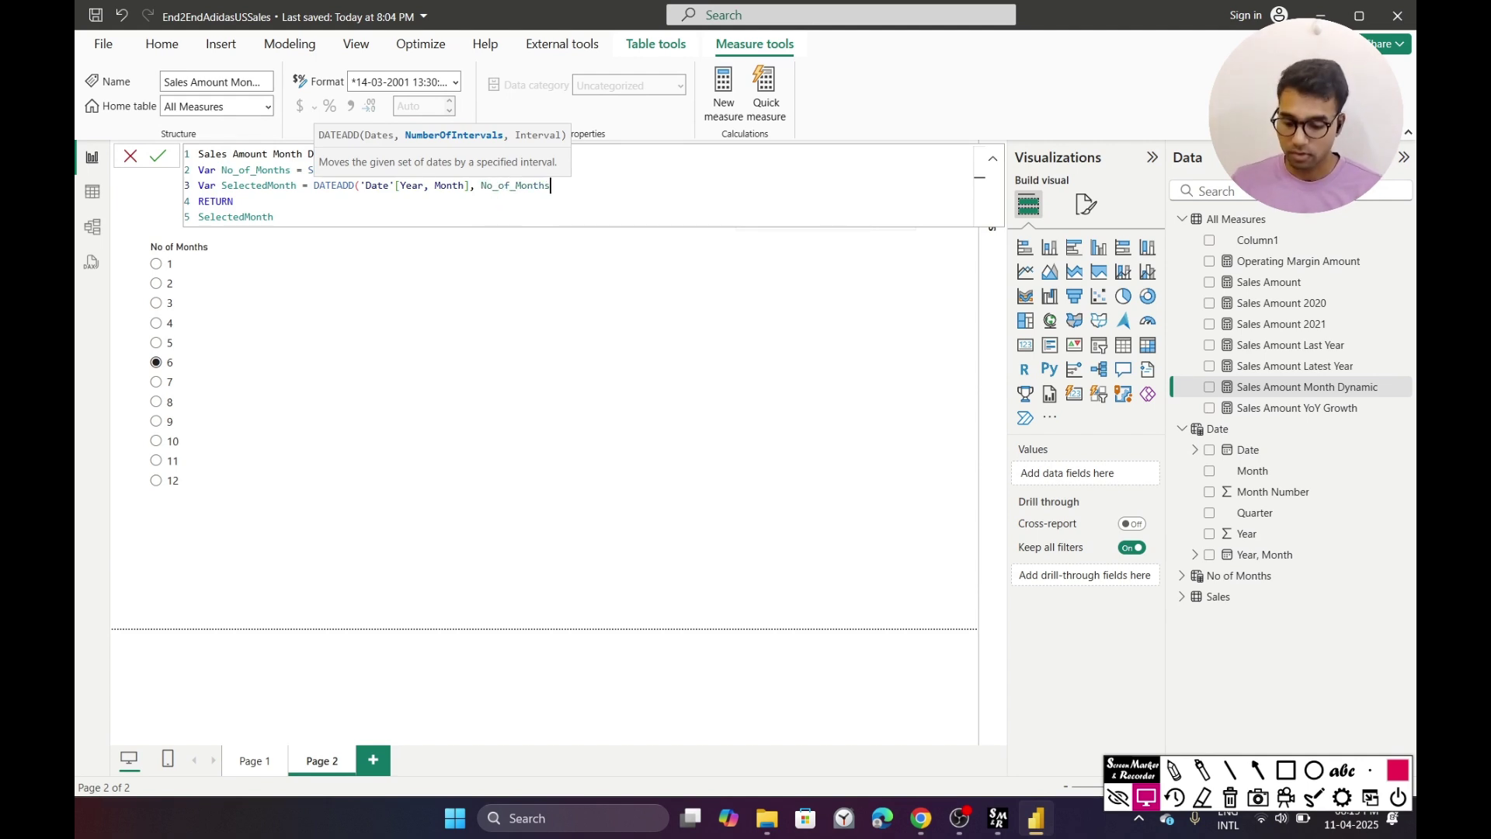
type(",")
left_click(482, 184)
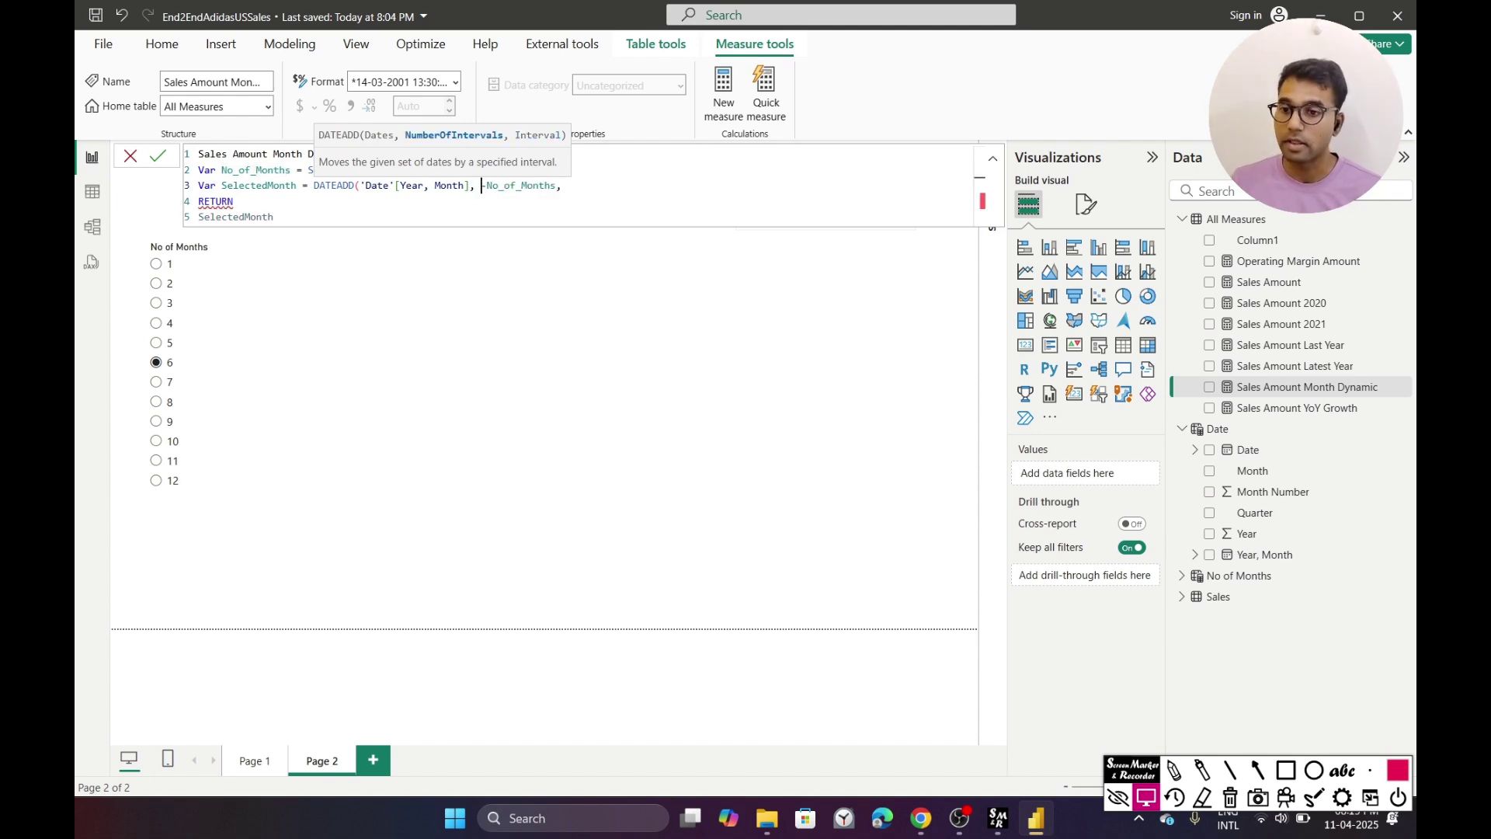
type("-")
- Set DATEADD's interval to MONTH, close the function and commit the measure returning SelectedMonth
left_click(556, 185)
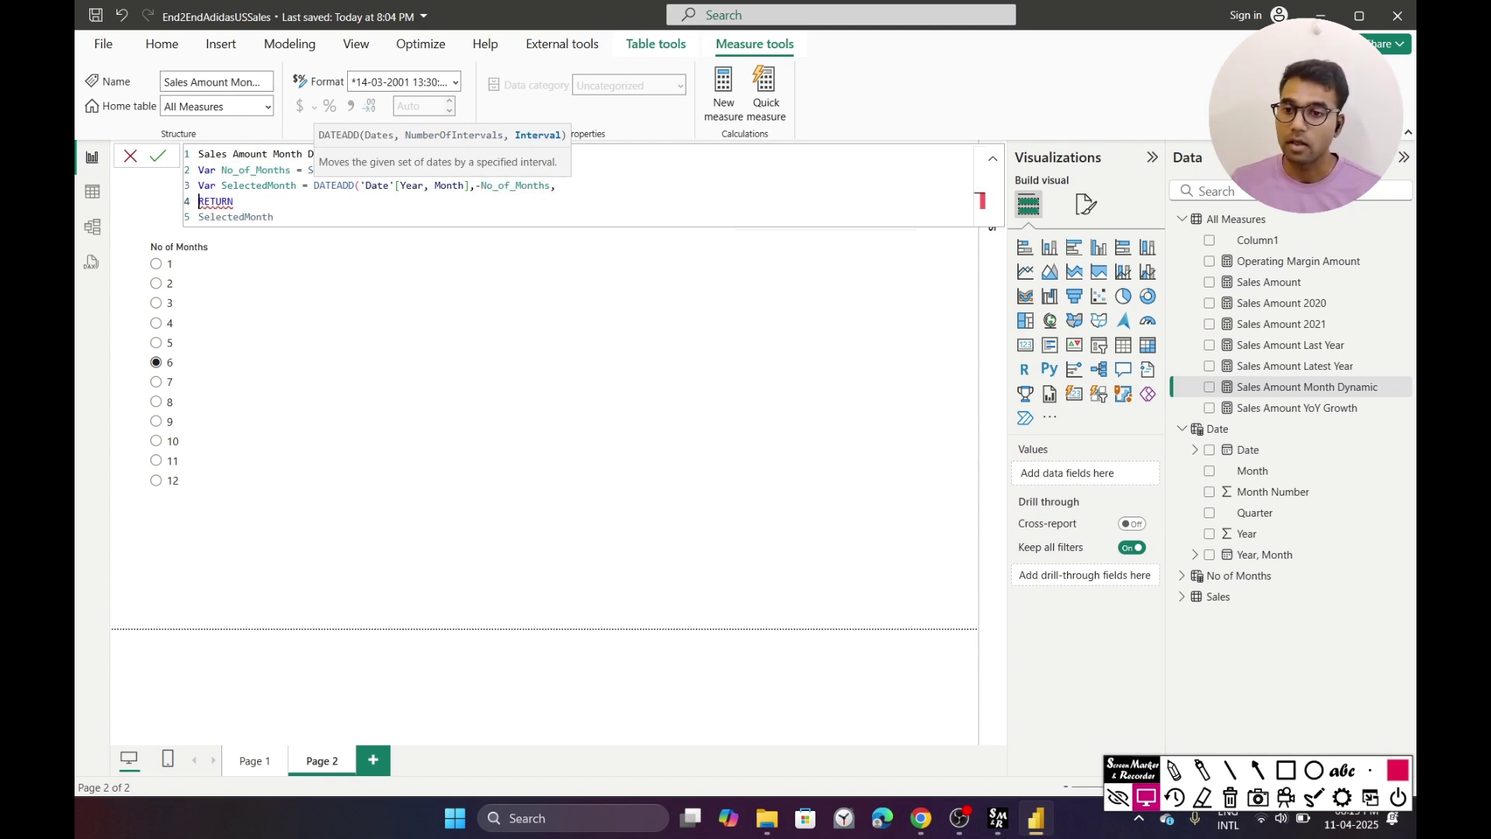
key("ctrl+space")
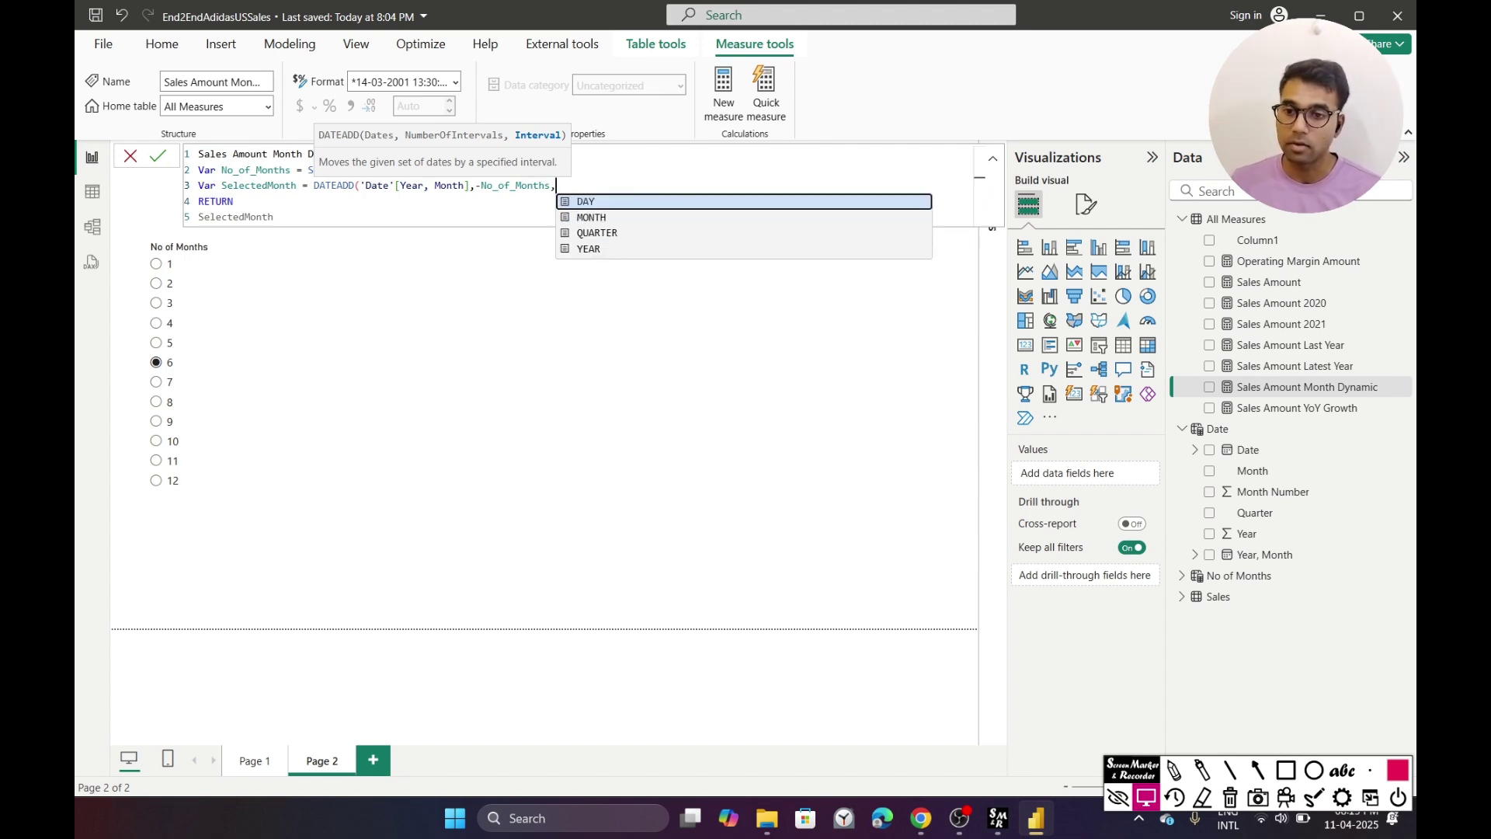
key("Down")
key("Down")
key("Down")
key("Up")
key("Up")
key("Tab")
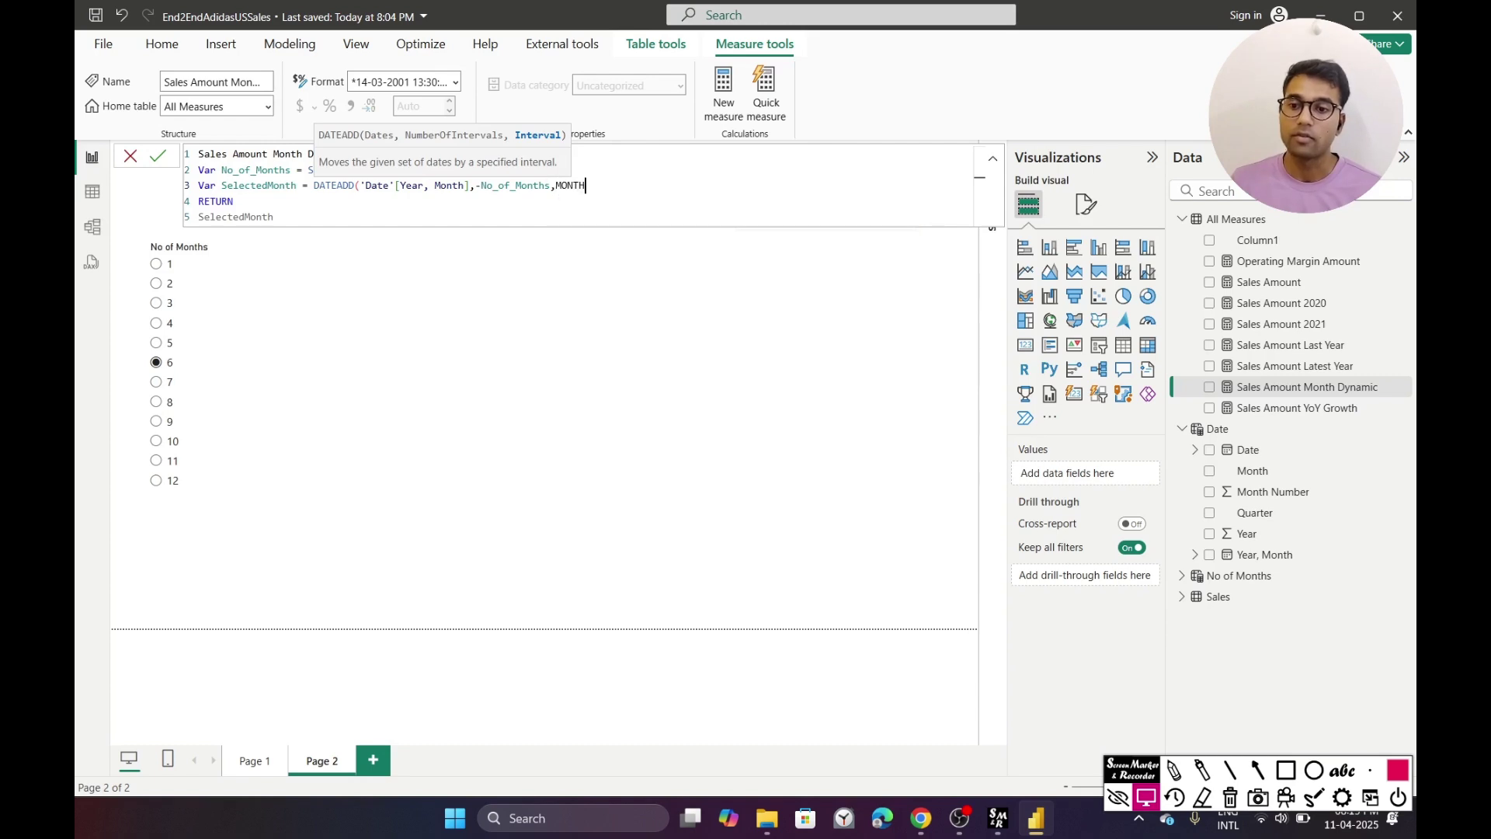
type(")")
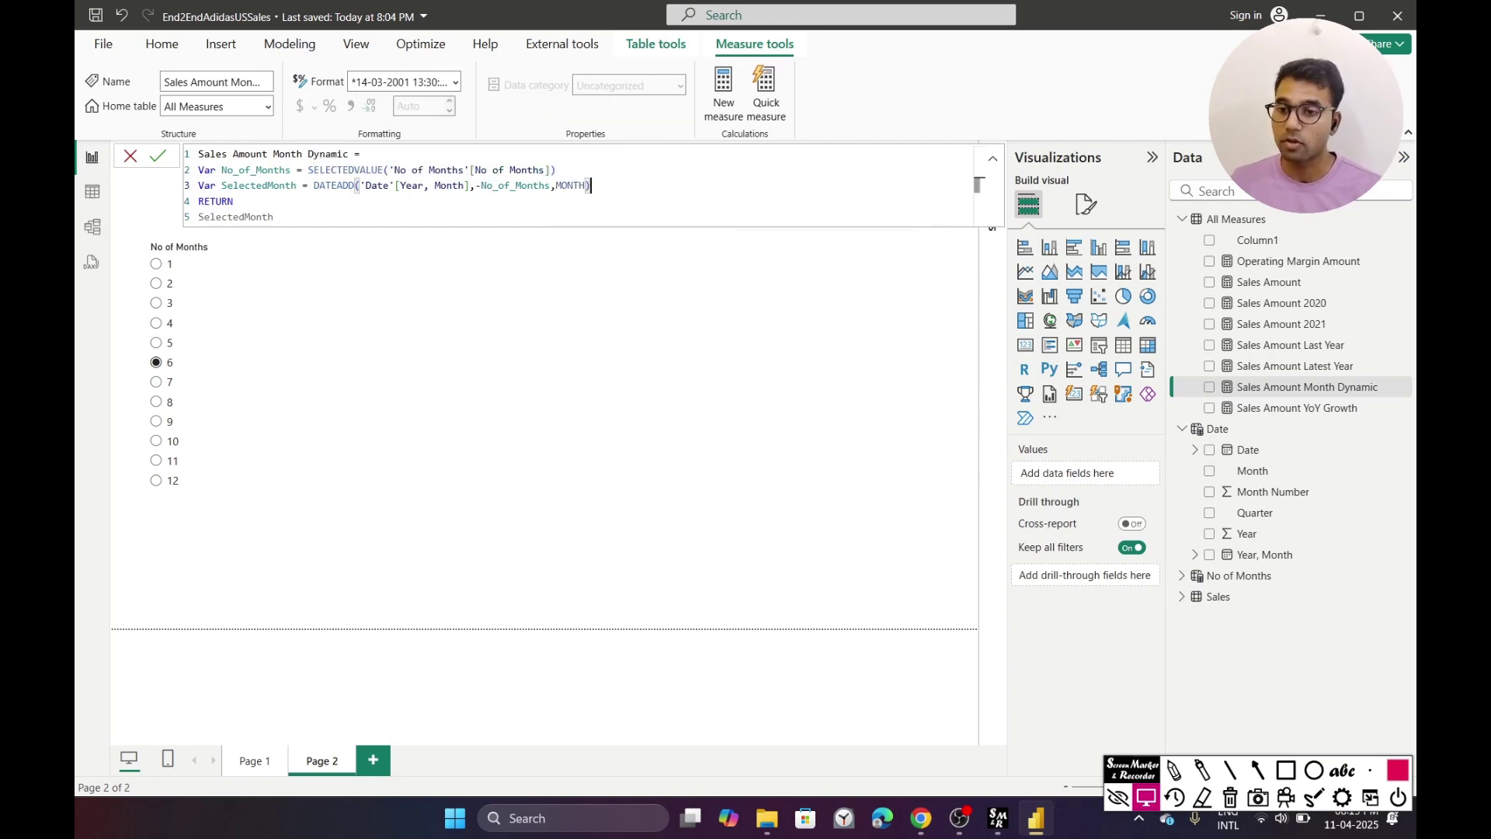
left_click(274, 217)
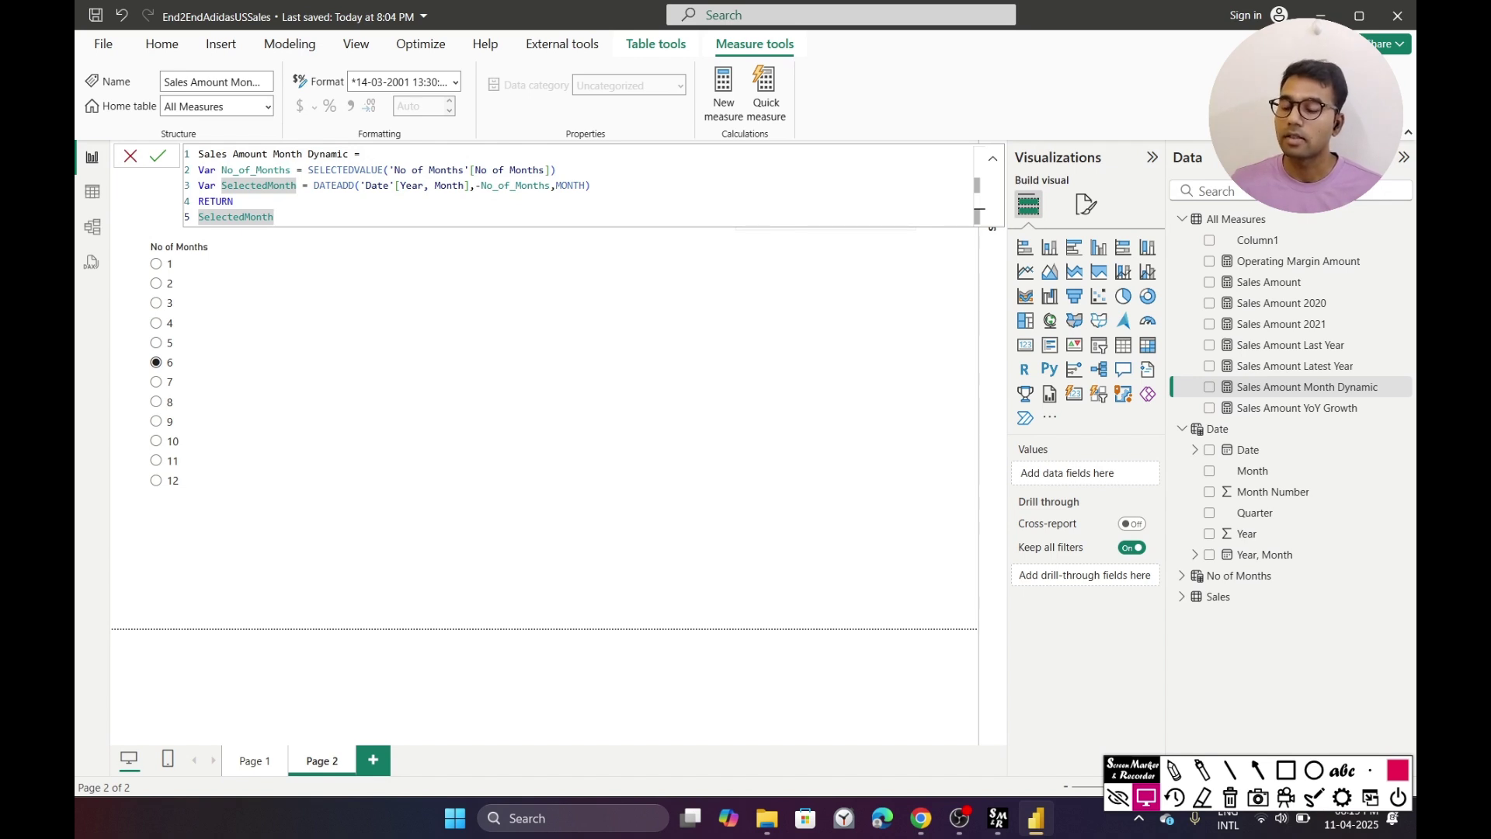
key("Return")
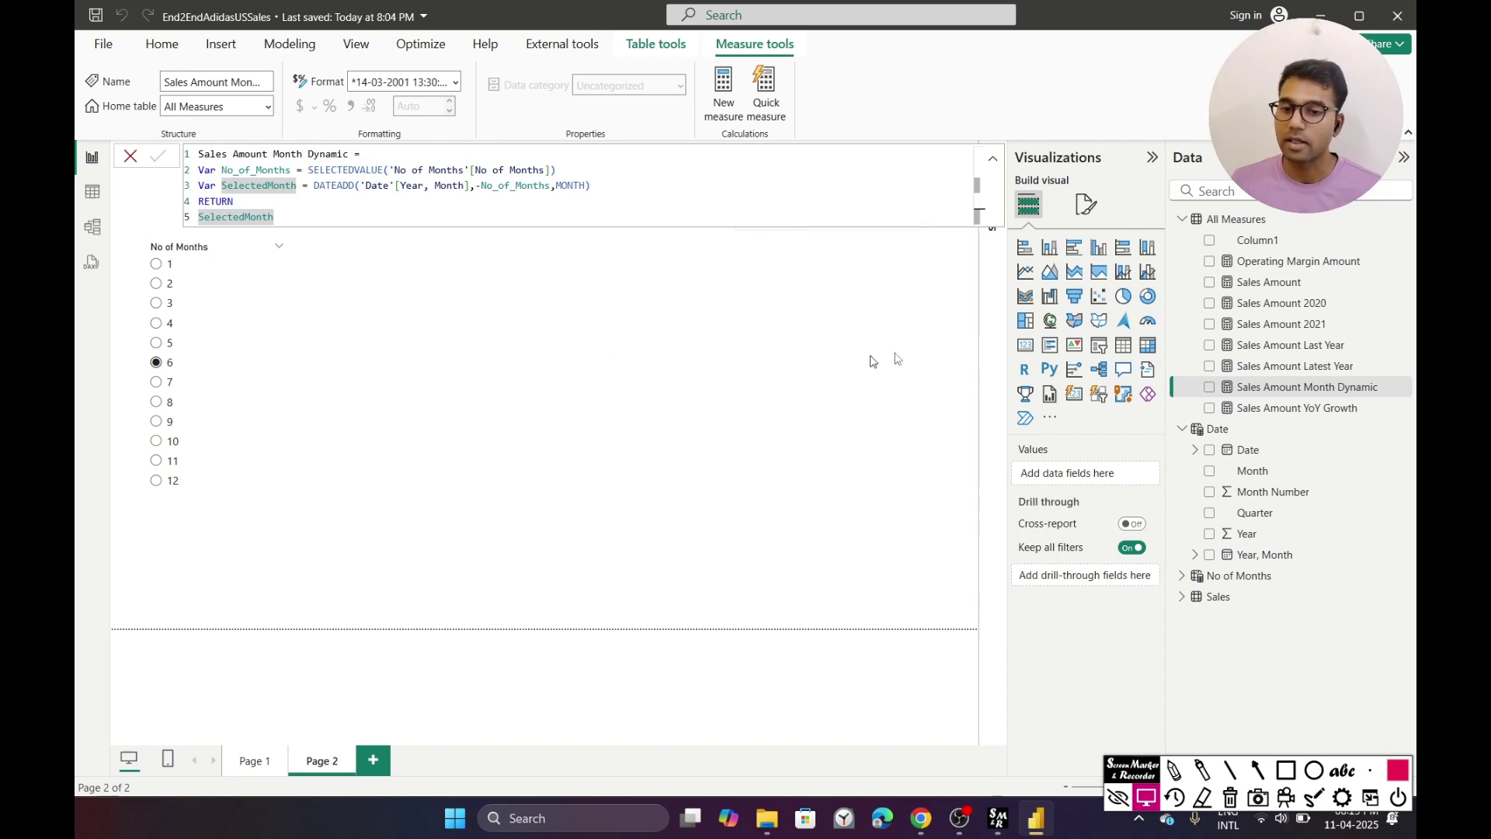
- Show Sales Amount Month Dynamic in a new, shortened and widened card placed between the No of Months and Year, Month slicers
left_click_drag(1288, 397, 584, 358)
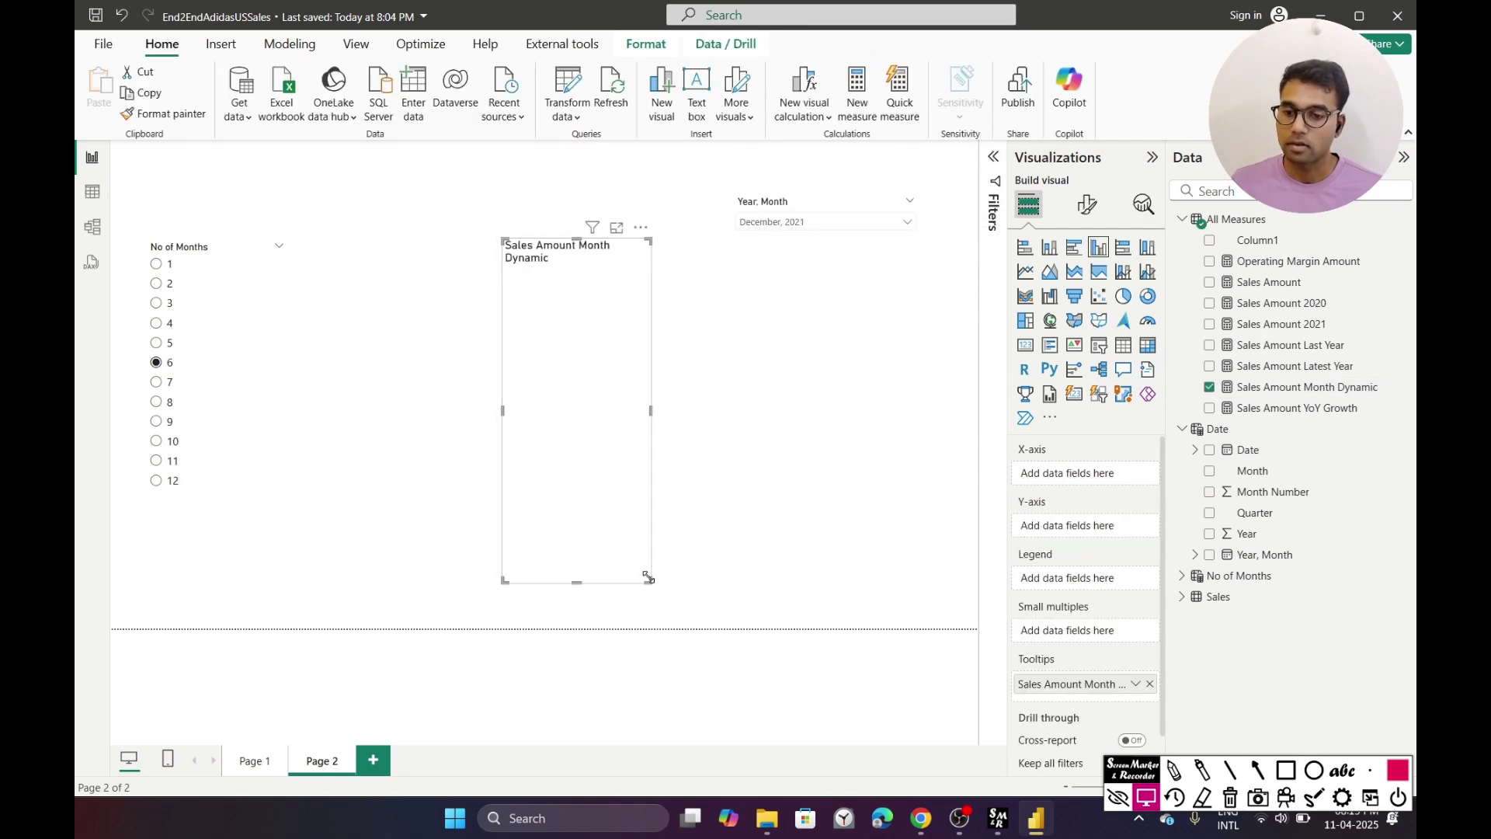
left_click_drag(651, 582, 713, 410)
left_click(1026, 345)
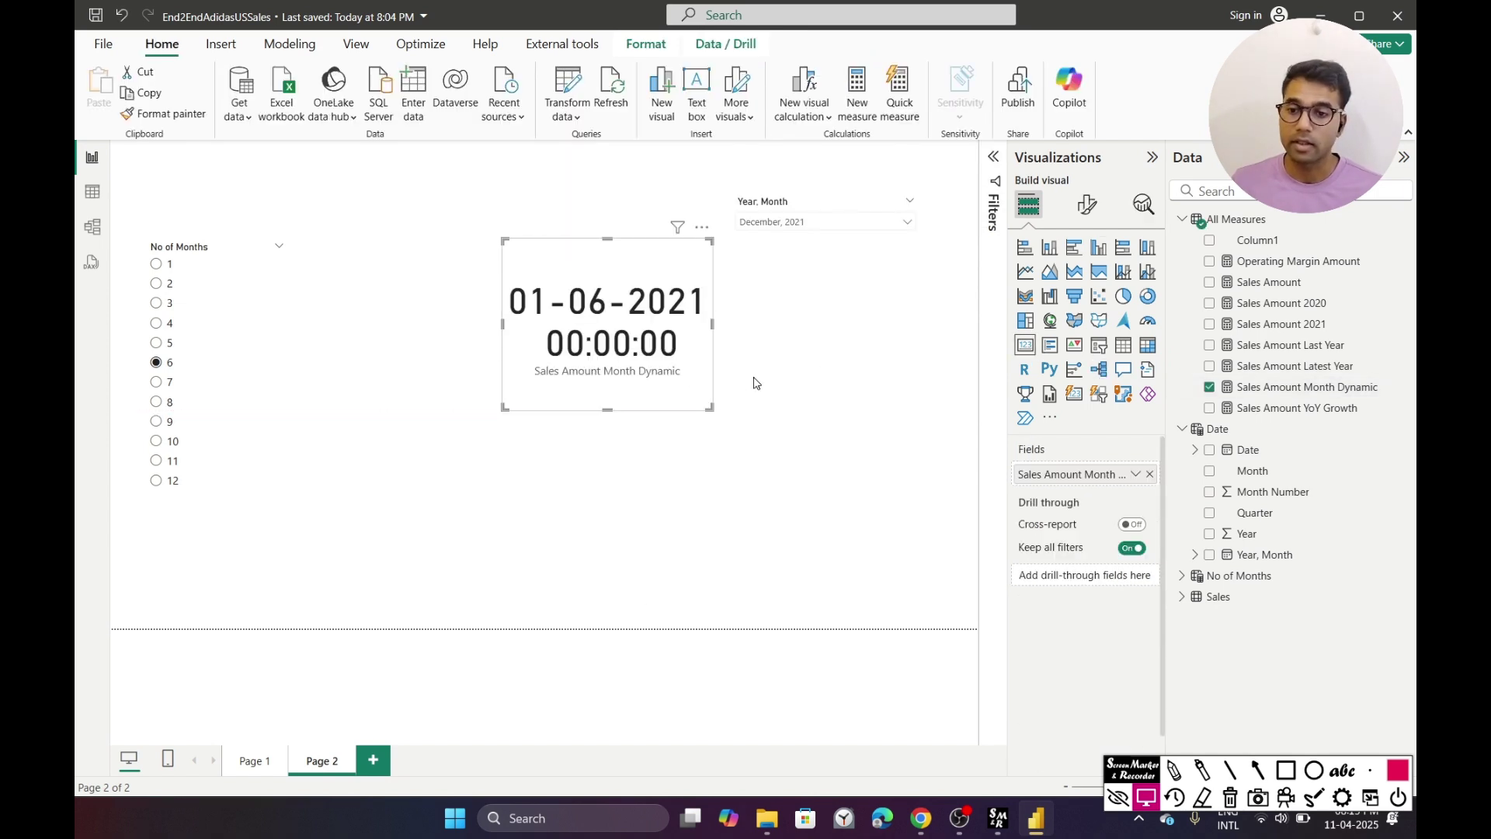
left_click_drag(634, 367, 579, 412)
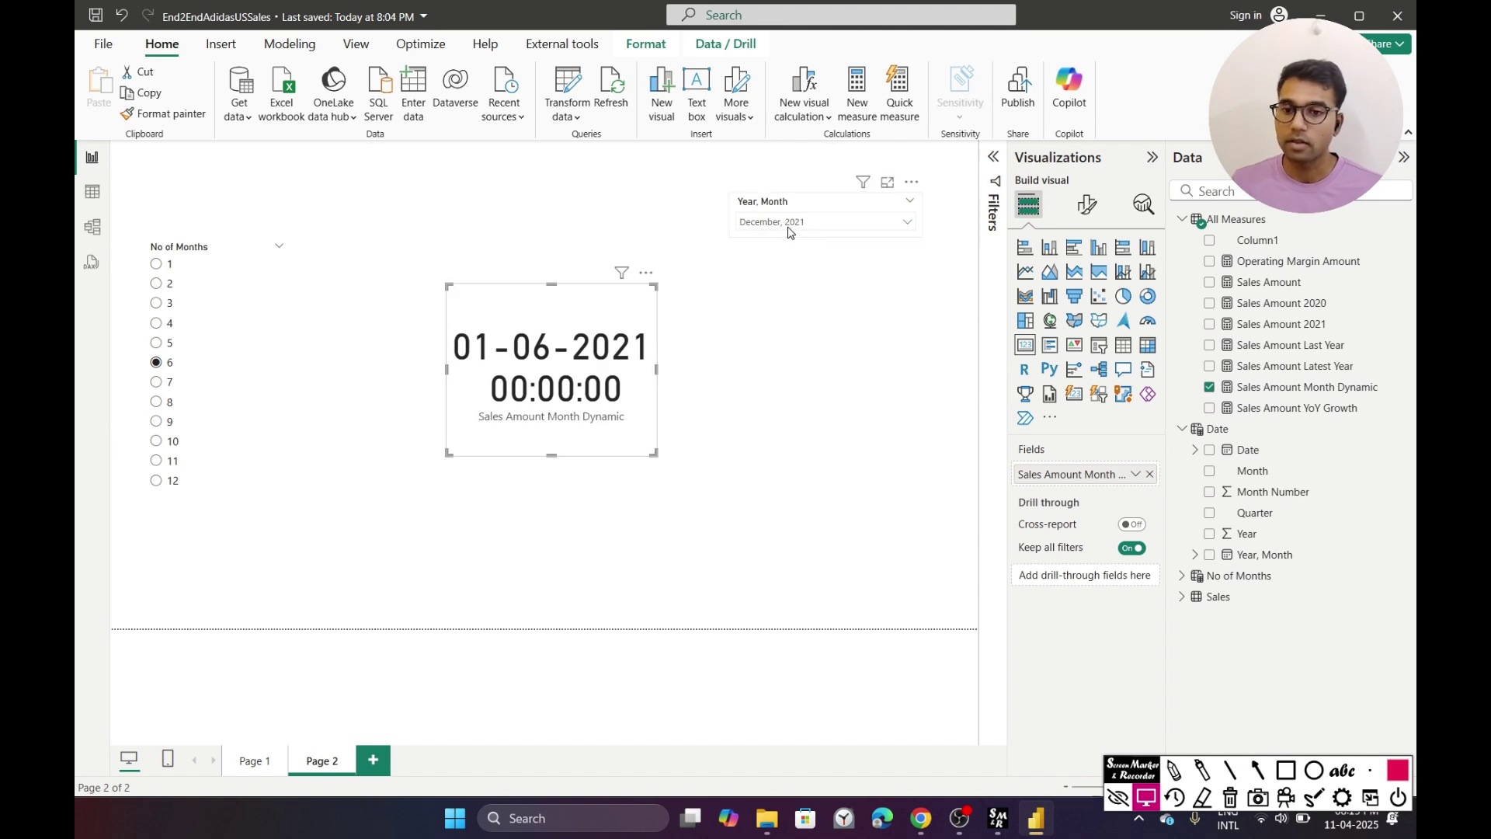
- Check the new card's date with the No of Months slicer at 1, 2, 3, 4 and 5
left_click(158, 265)
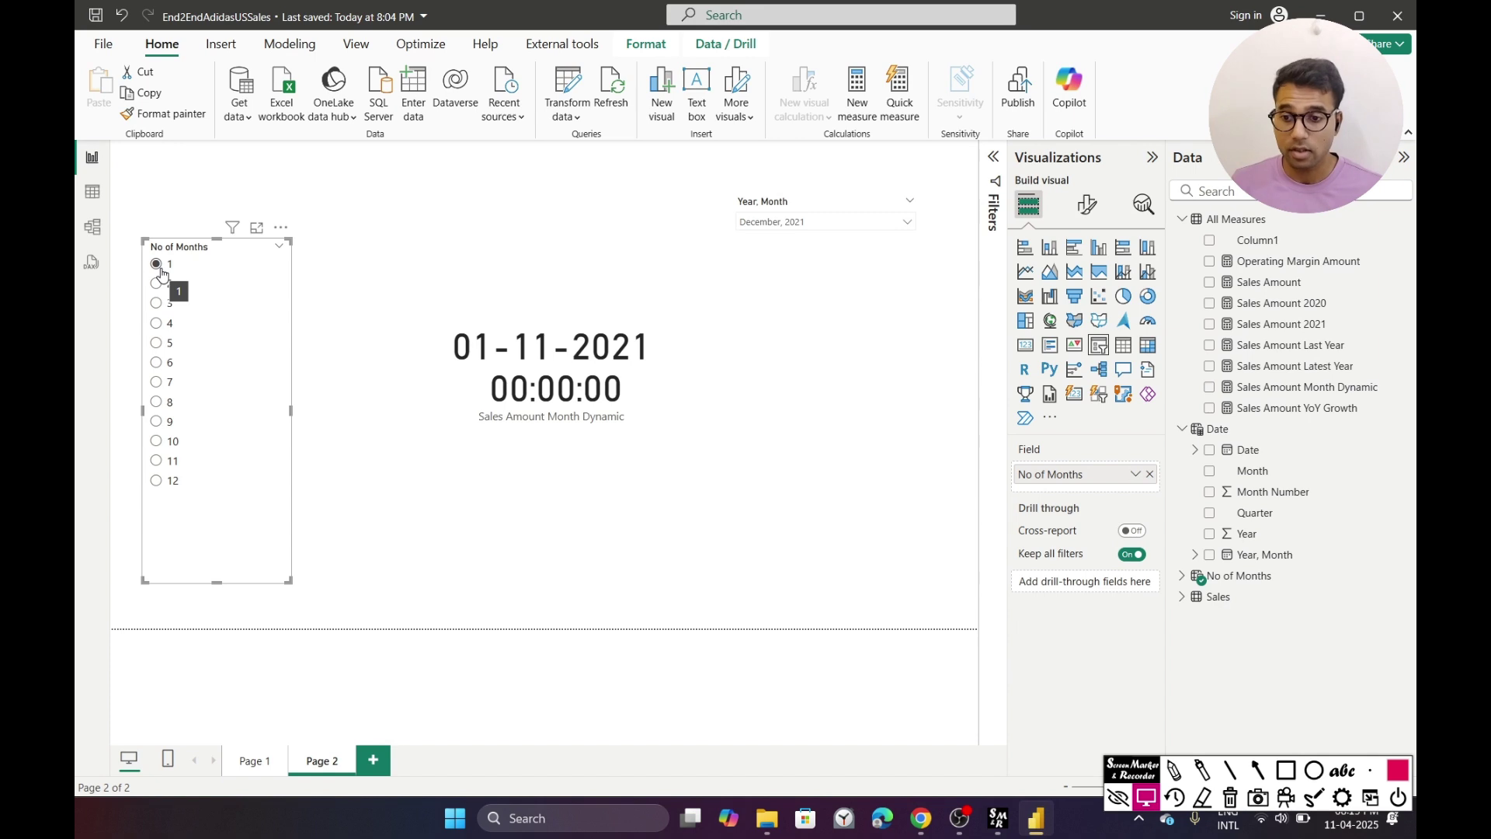
left_click(157, 284)
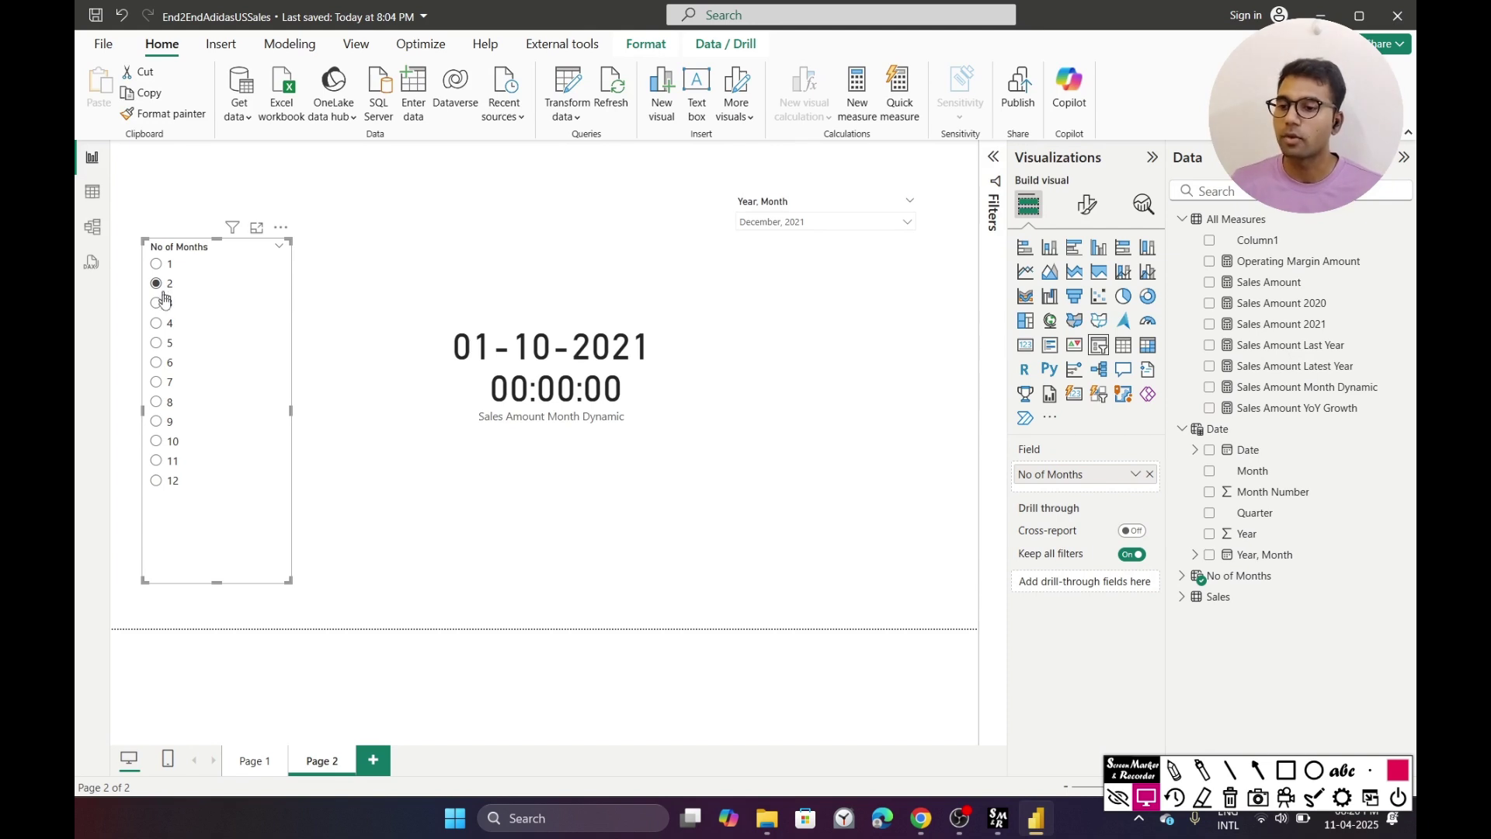
left_click(159, 303)
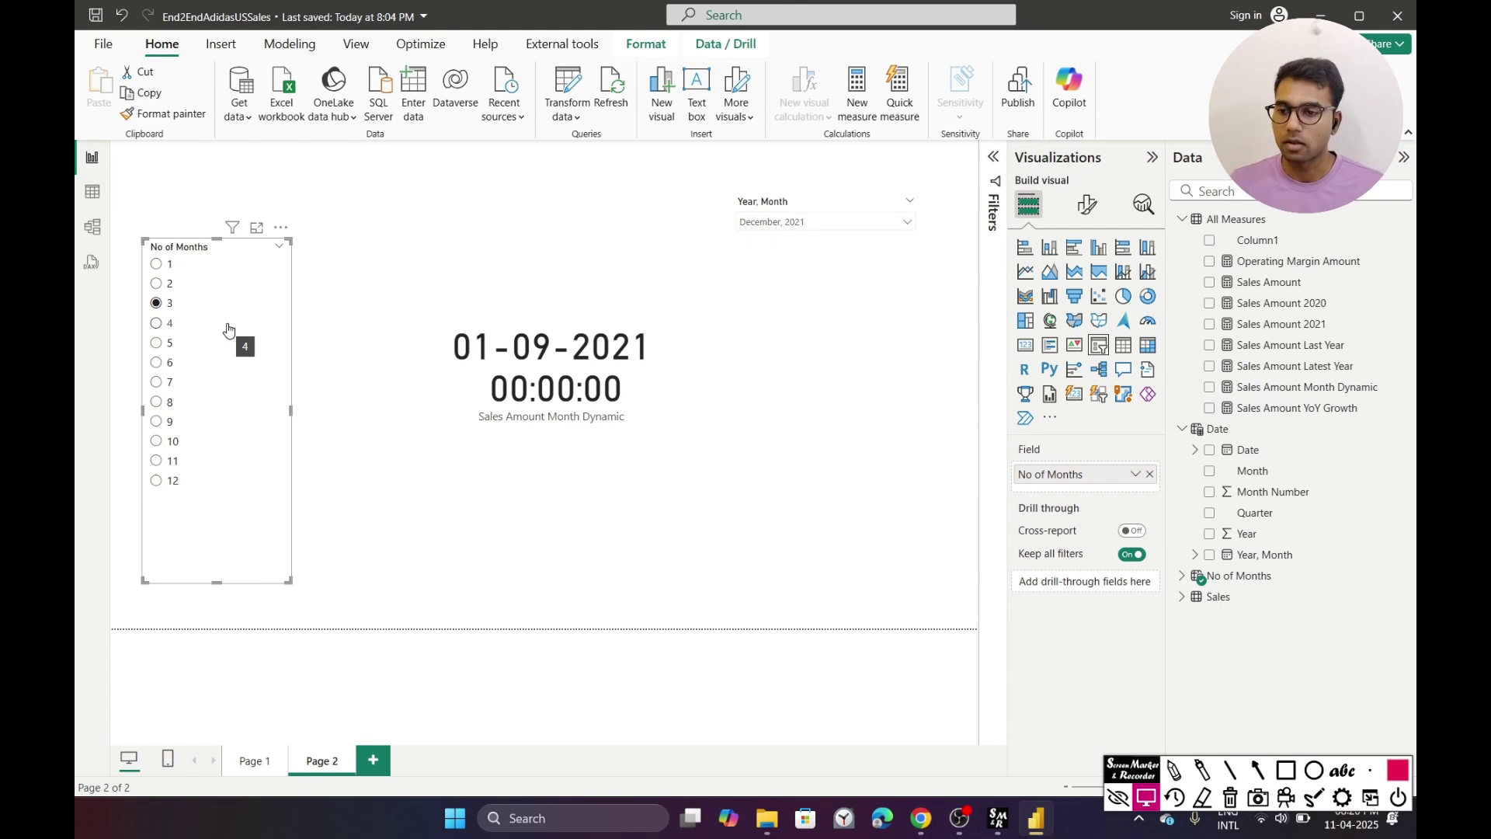
left_click(158, 323)
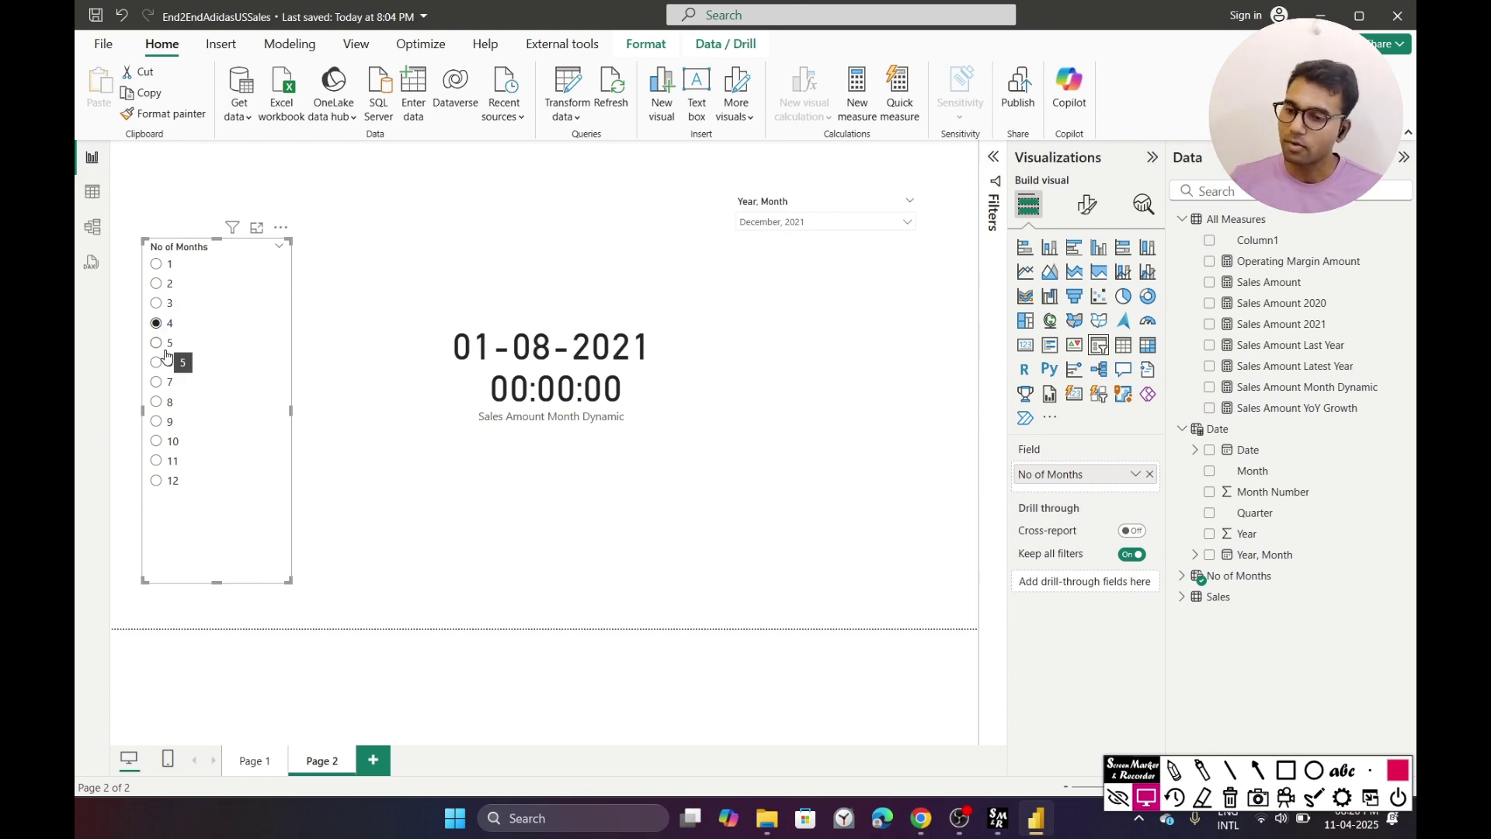
left_click(165, 344)
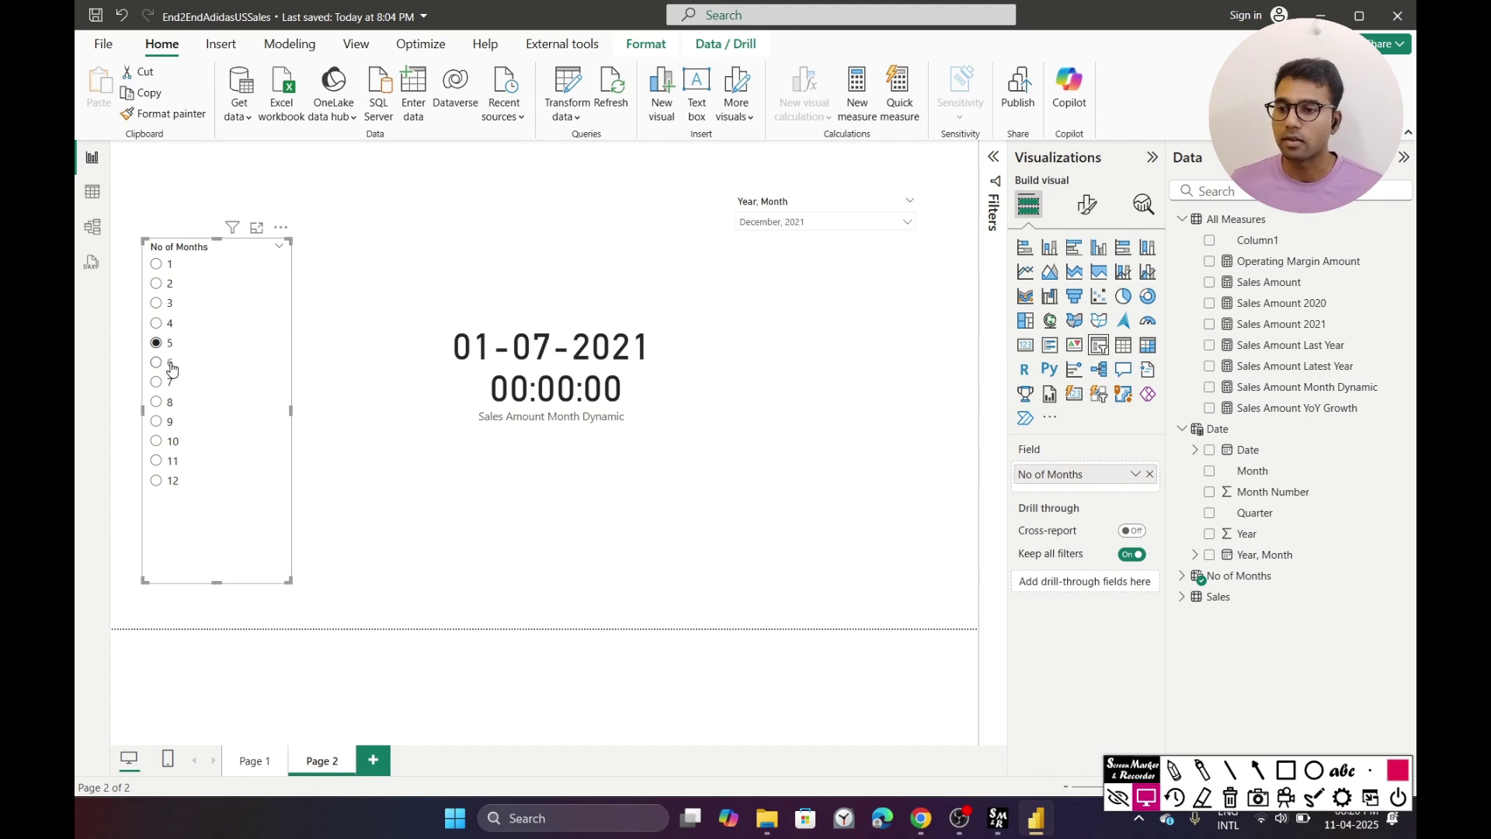
- Set the No of Months slicer to 6 and replace the measure's returned SelectedMonth with a CALCULATE of [Sales Amount]
left_click(172, 368)
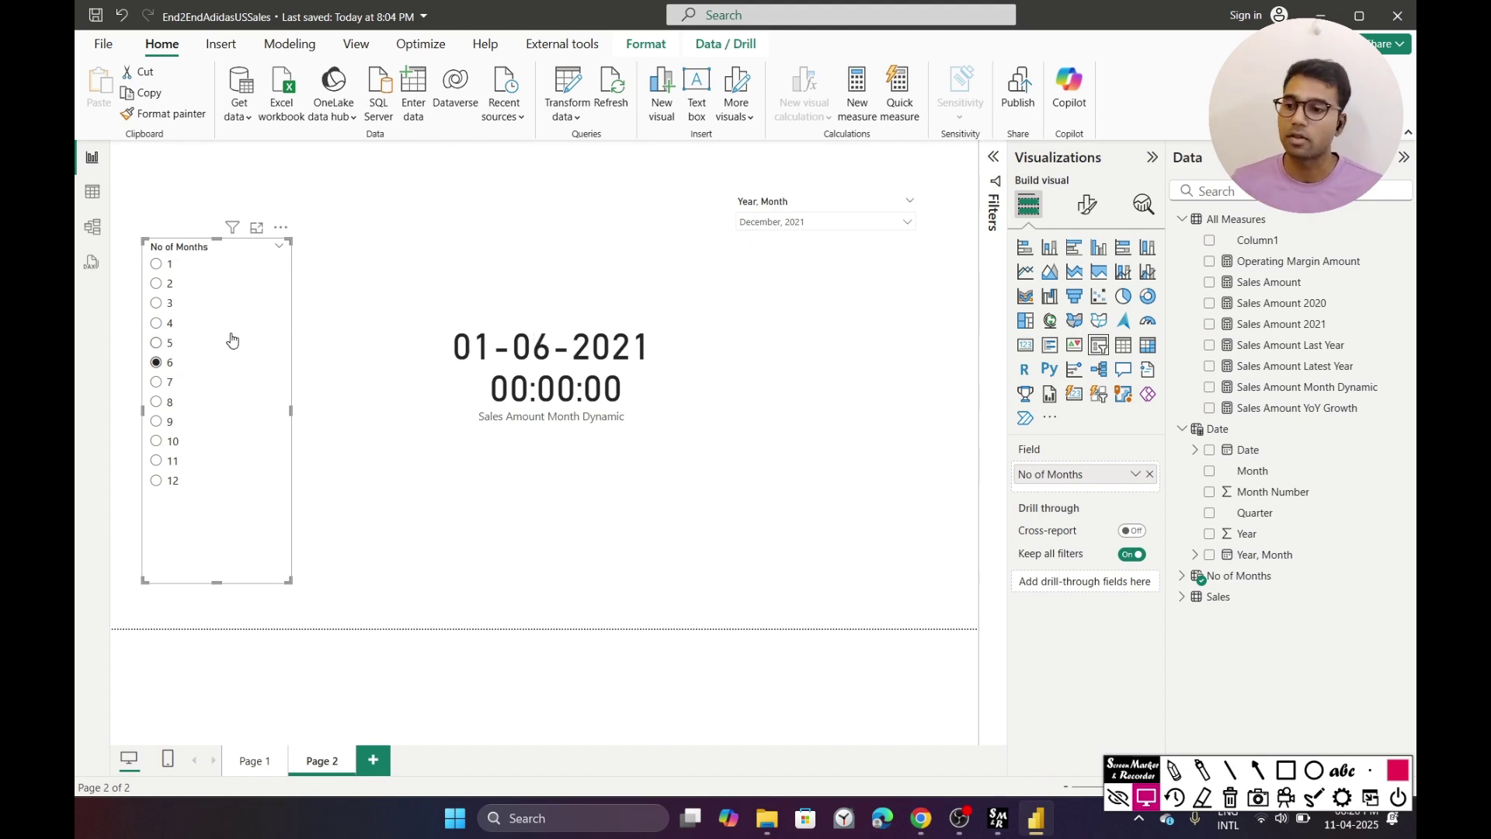
left_click(1337, 386)
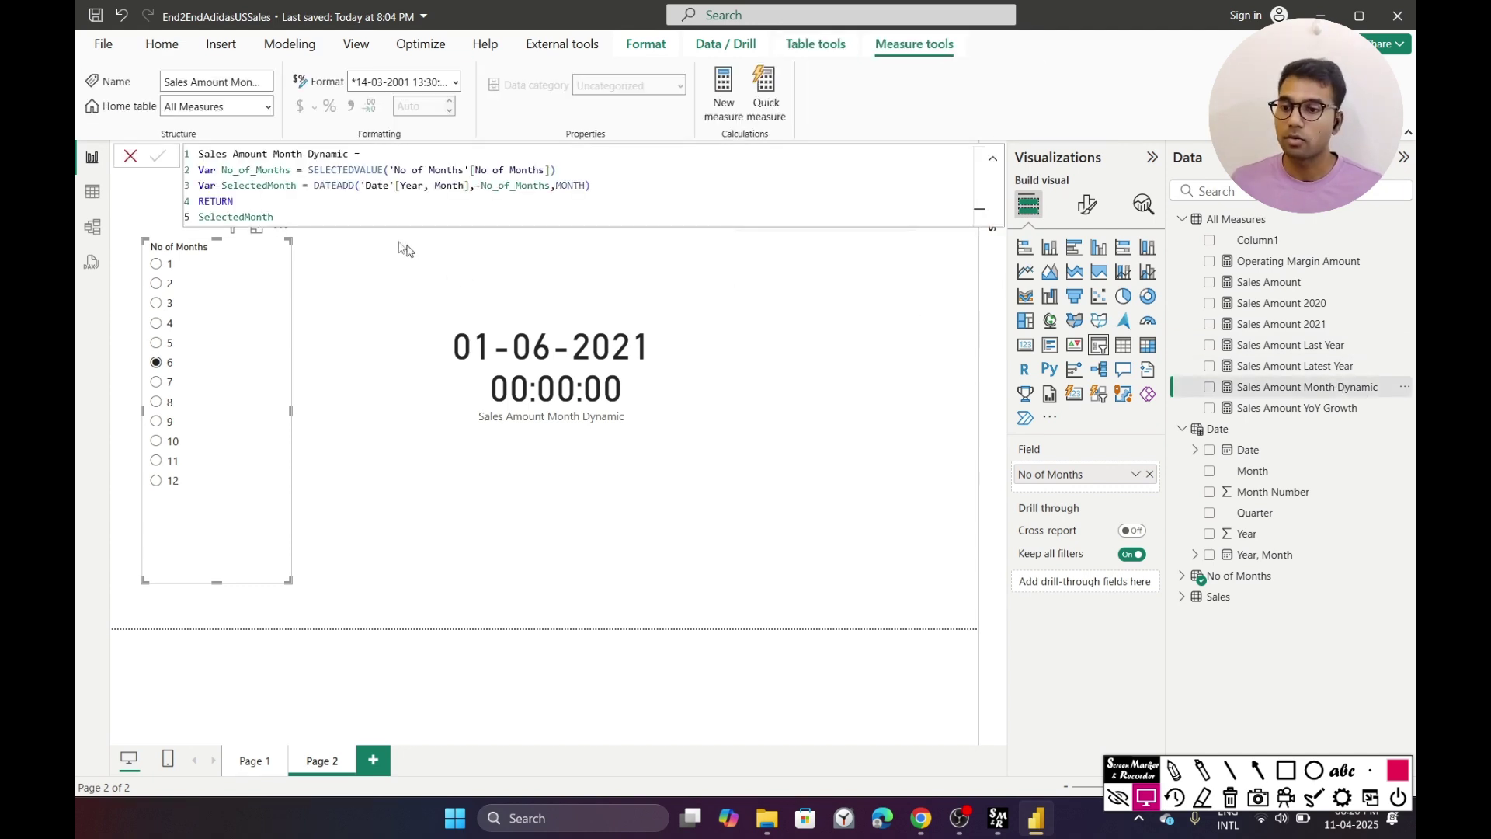
left_click_drag(355, 221, 198, 219)
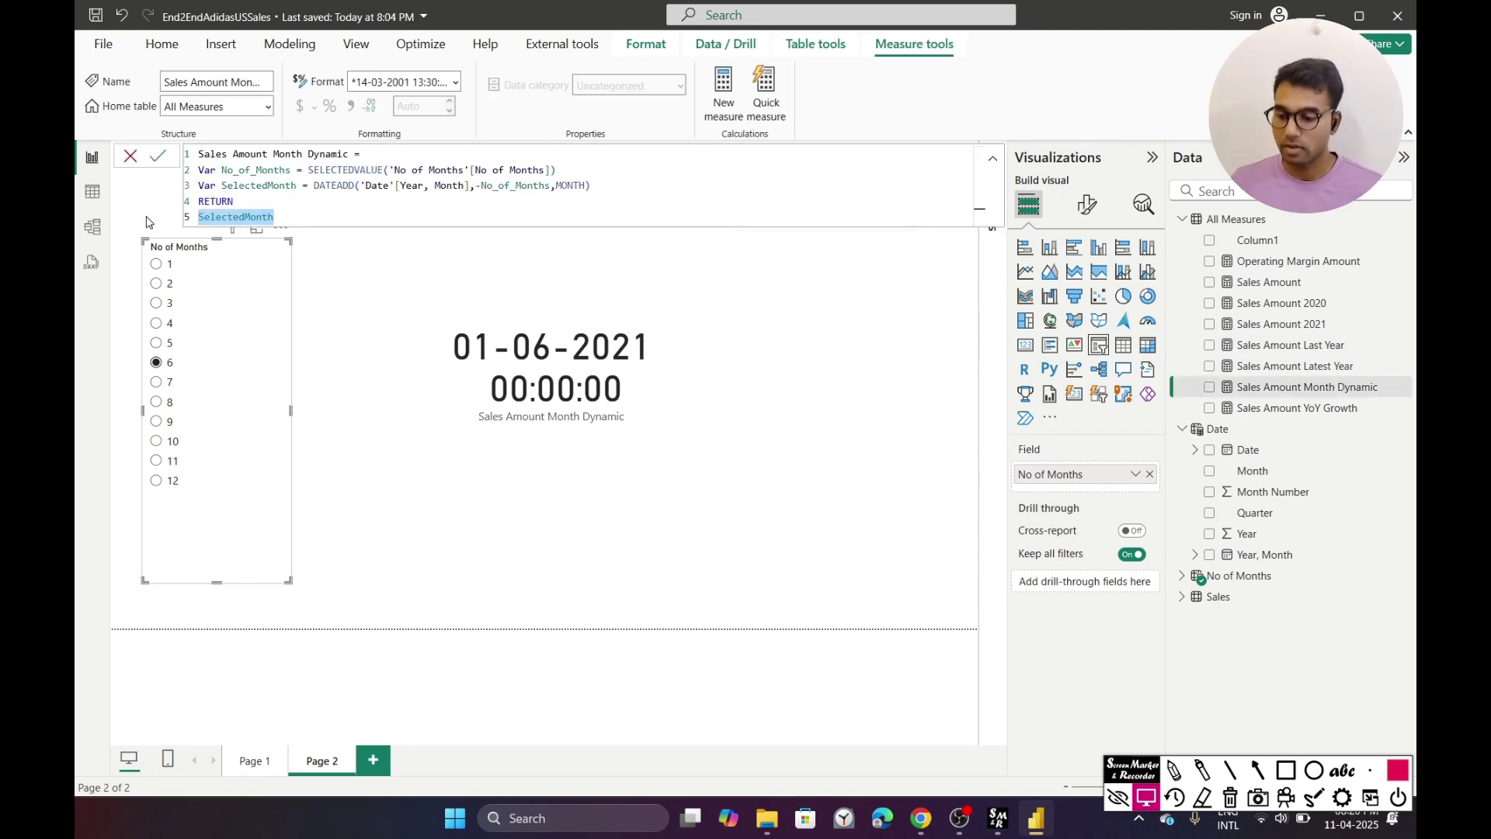
type("C")
key("Tab")
key("shift+Return")
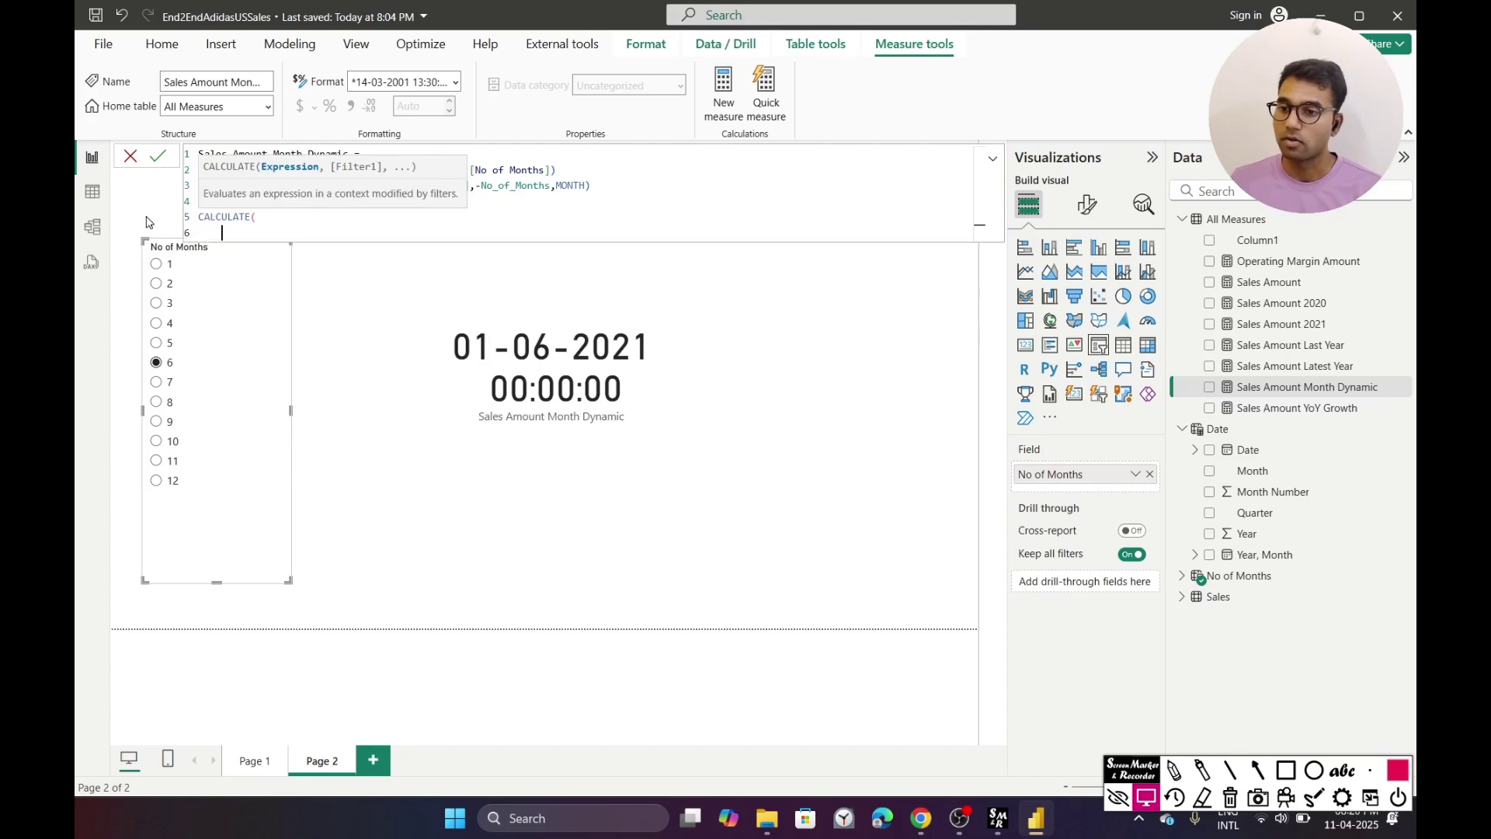
type("[Sa")
key("Tab")
type(",")
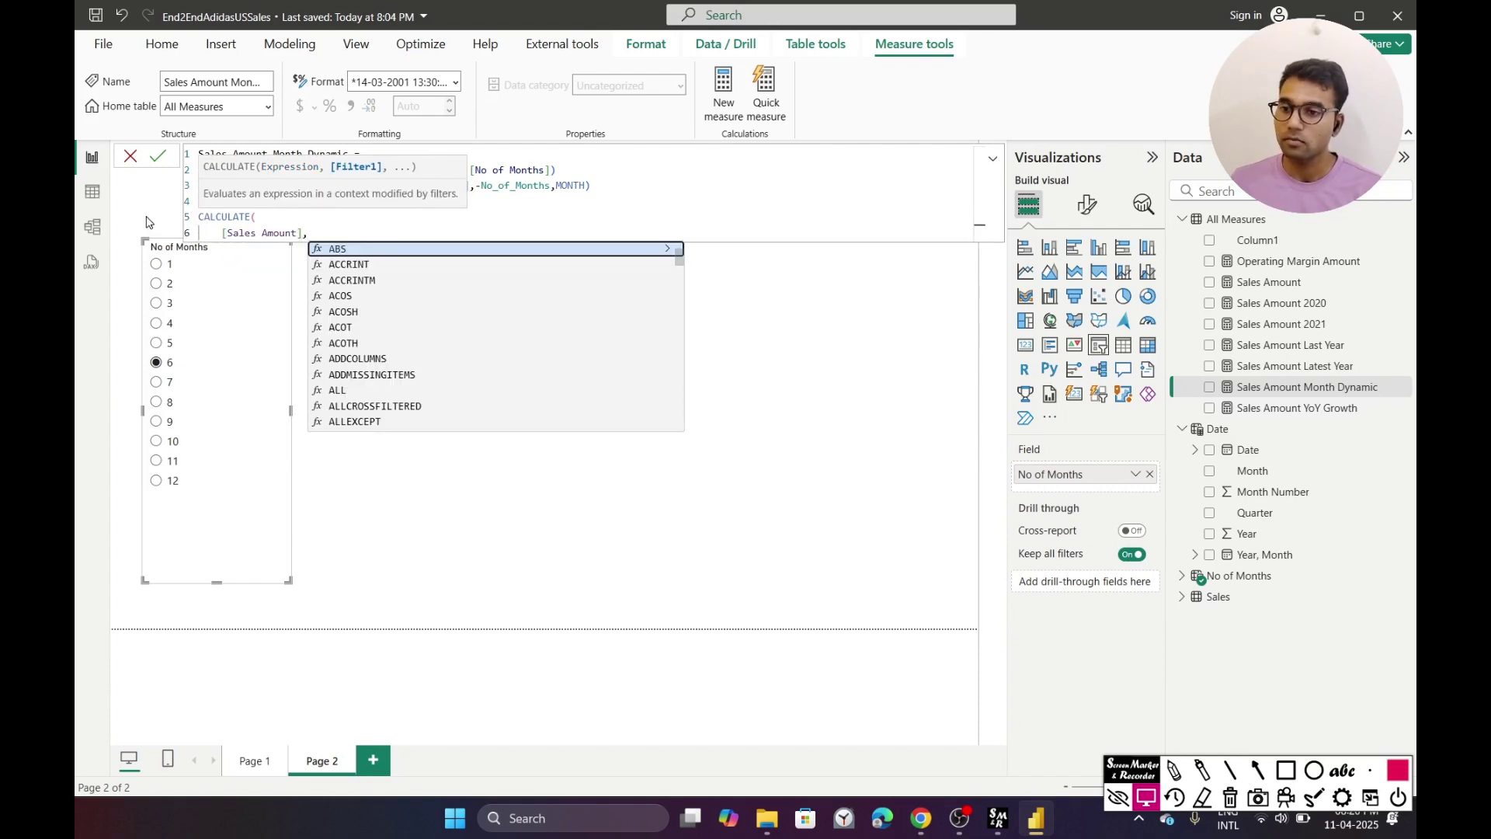
- Add the SelectedMonth variable as CALCULATE's filter, close the function and commit the Sales Amount Month Dynamic measure
key("shift+Return")
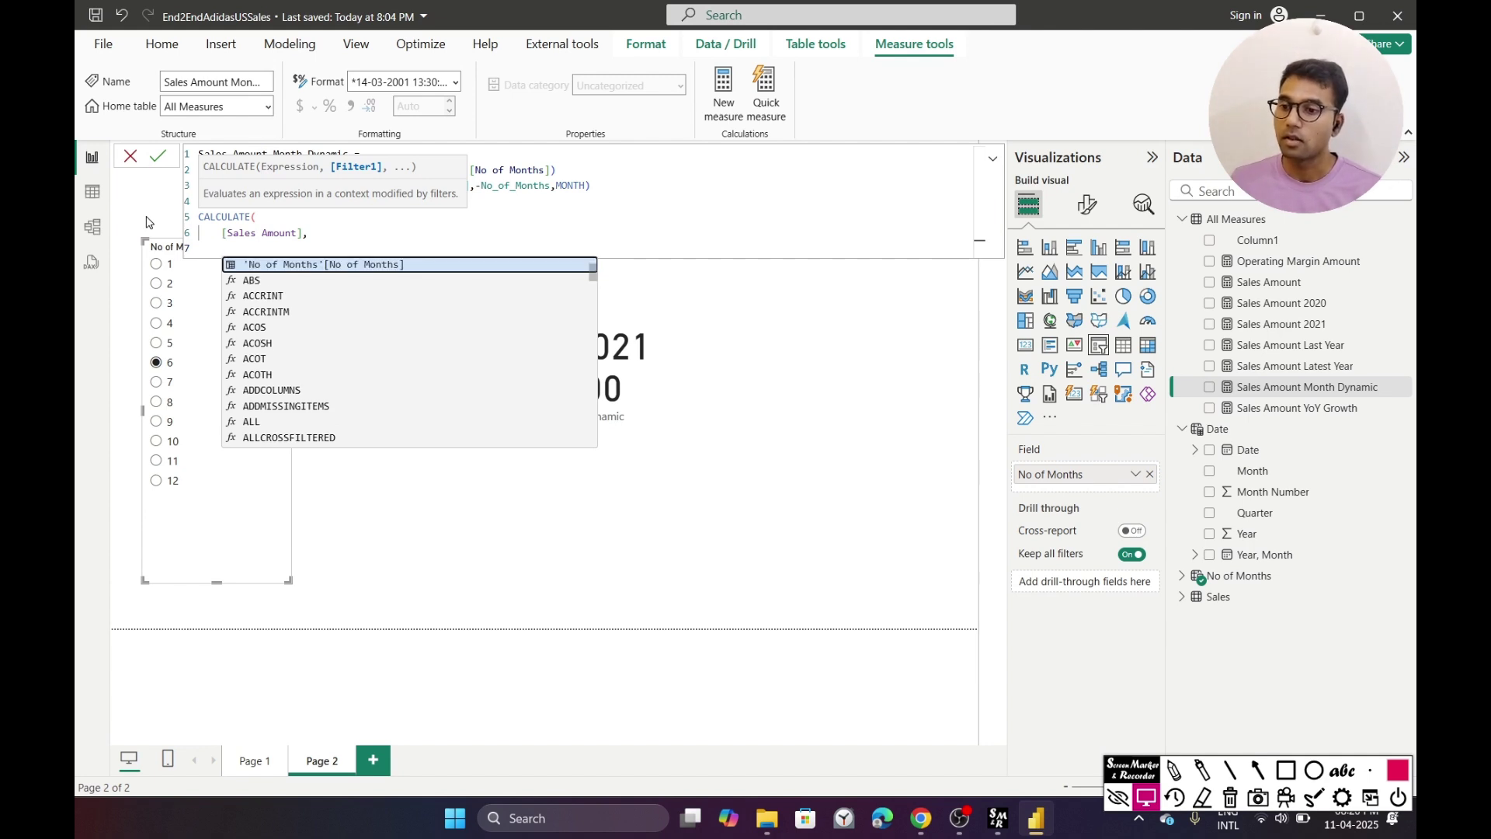
type("Selec")
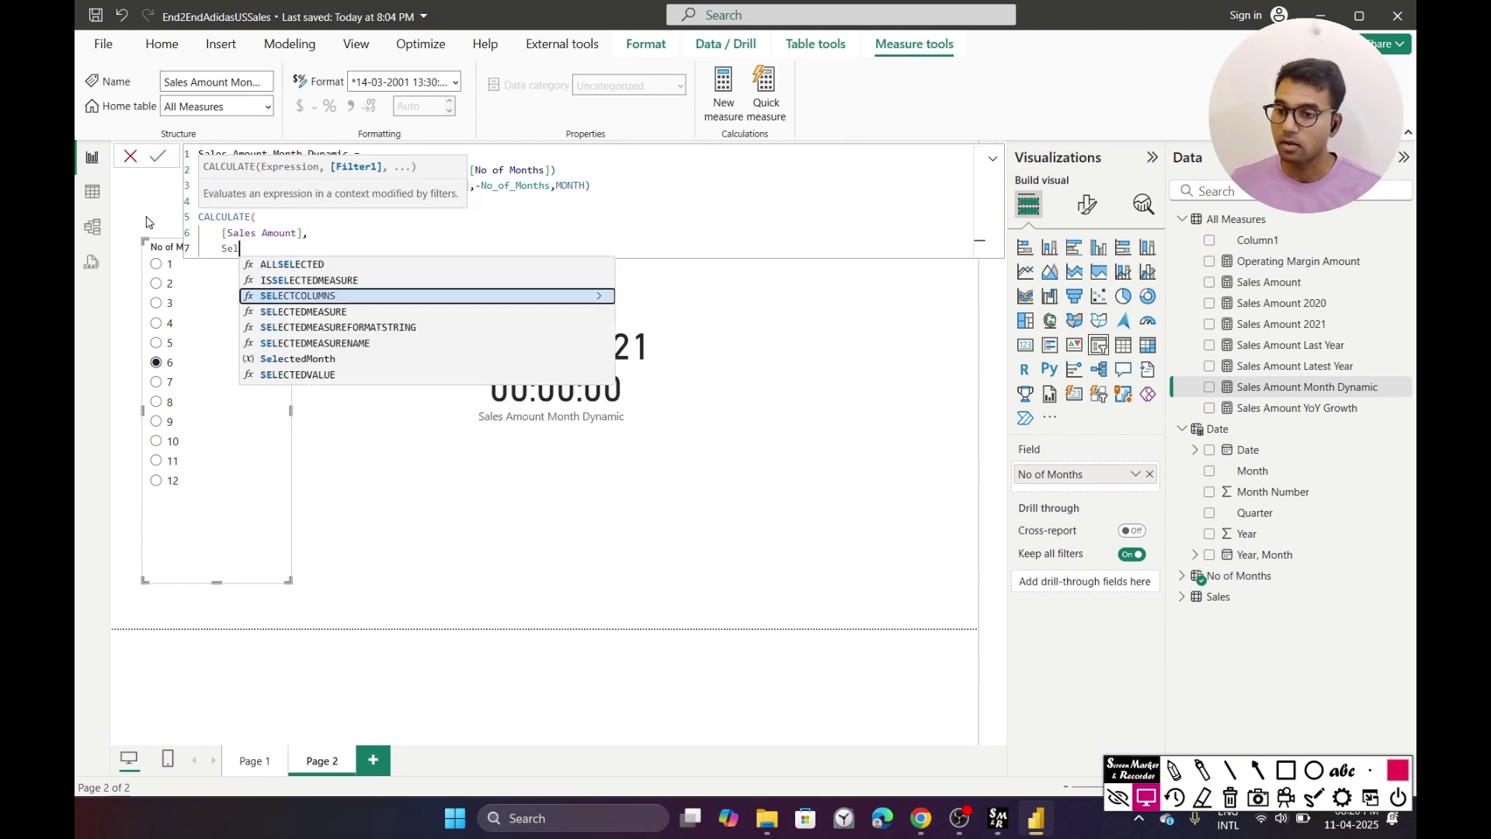
key("Down")
key("Down")
key("Down")
key("Tab")
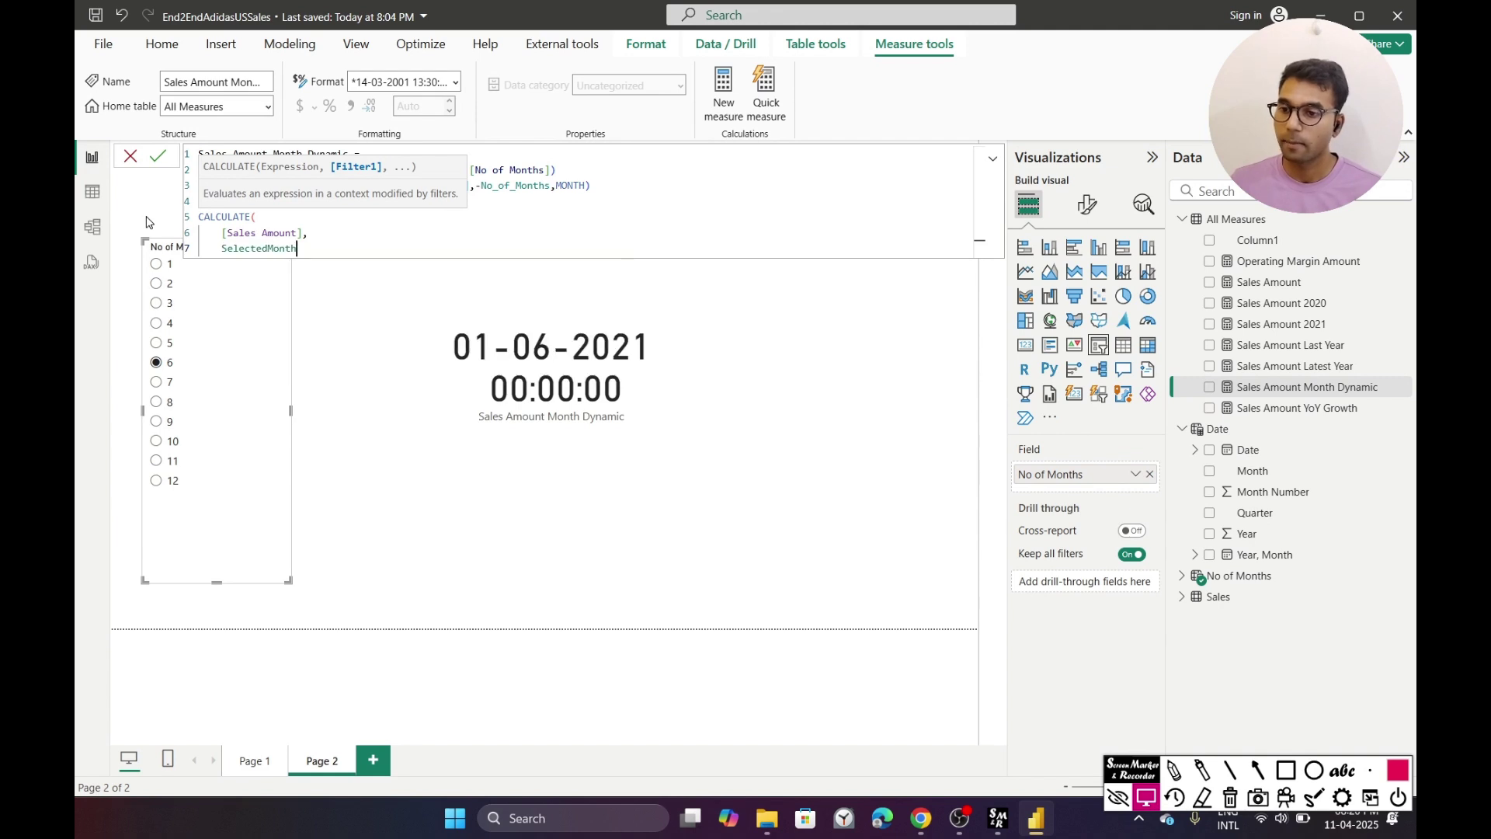
key("shift+Return")
type(")")
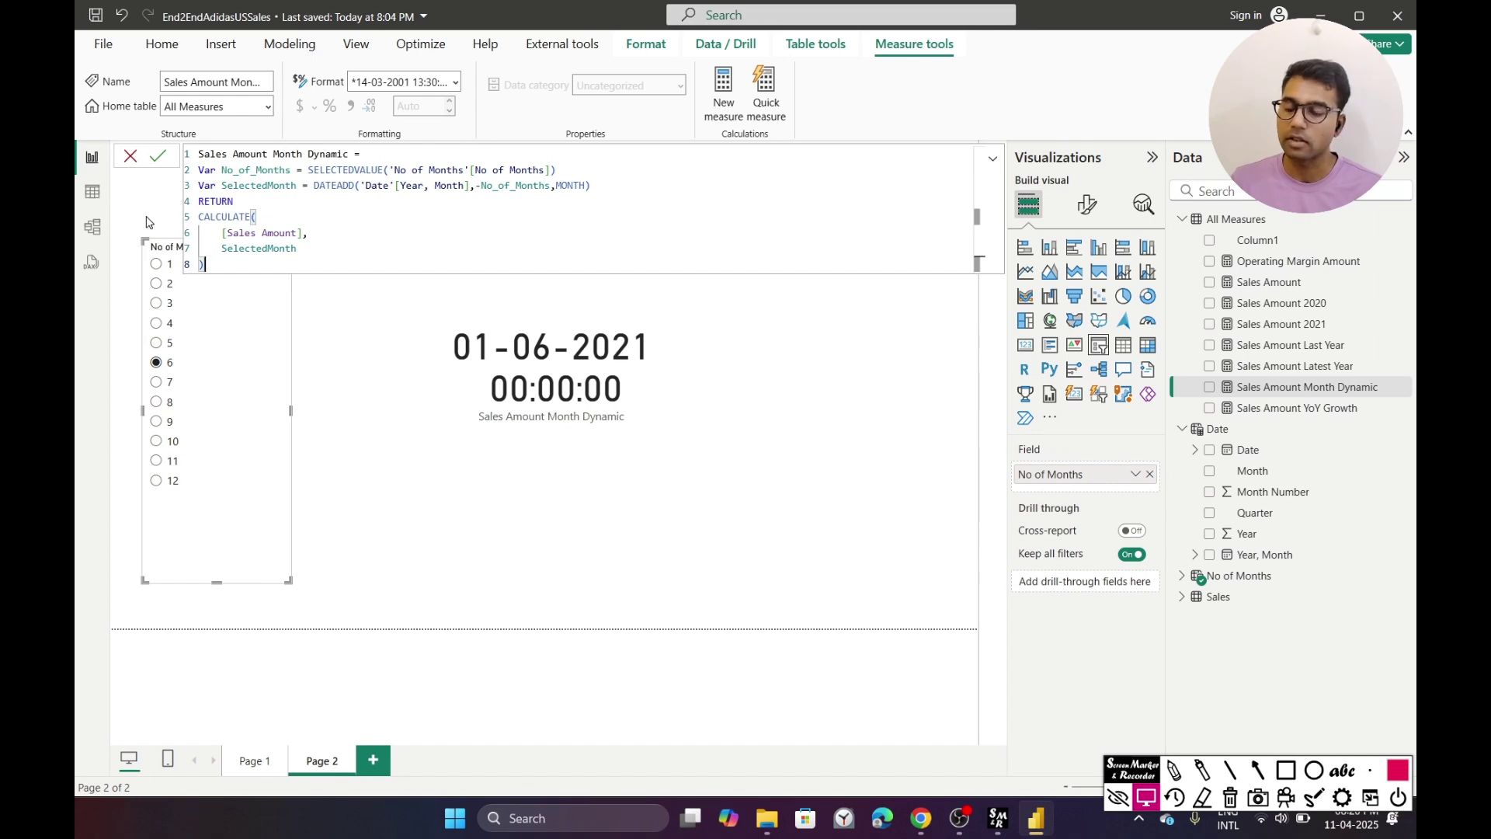
key("Return")
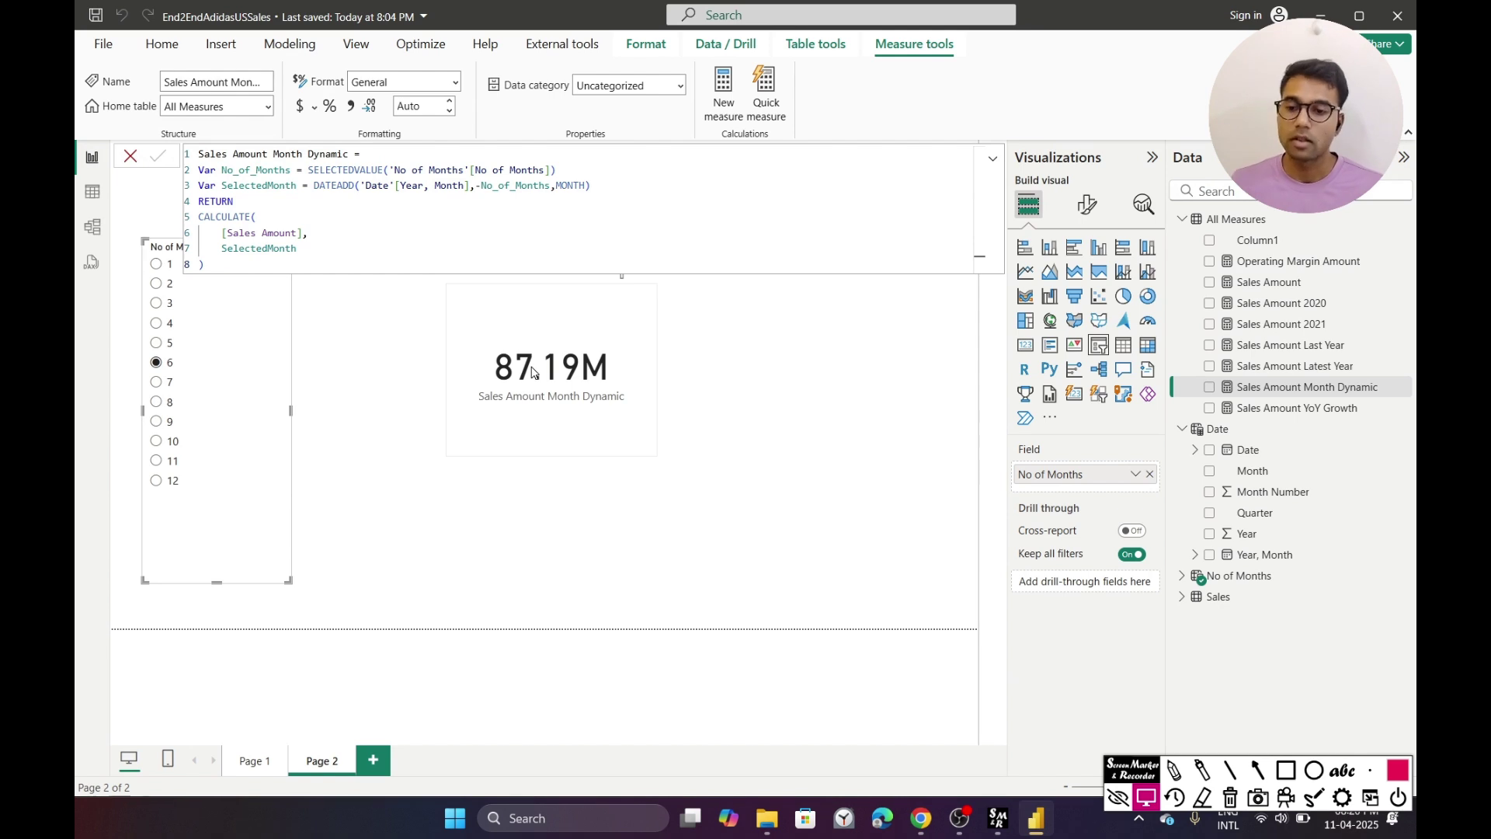
- Move the Sales Amount Month Dynamic card closer to the No of Months slicer and reduce its height
left_click_drag(534, 373, 411, 360)
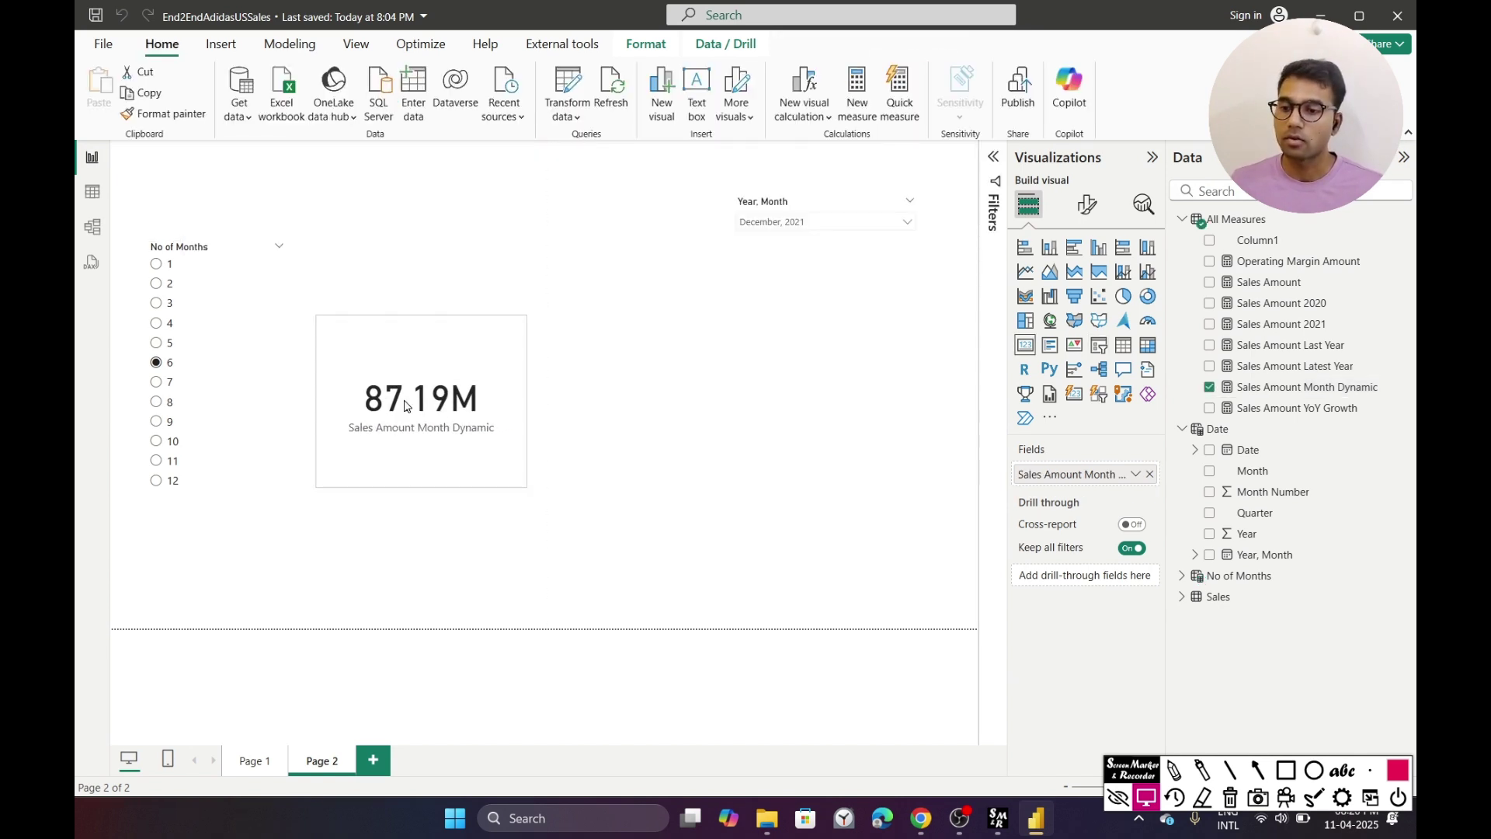
left_click_drag(543, 445, 553, 388)
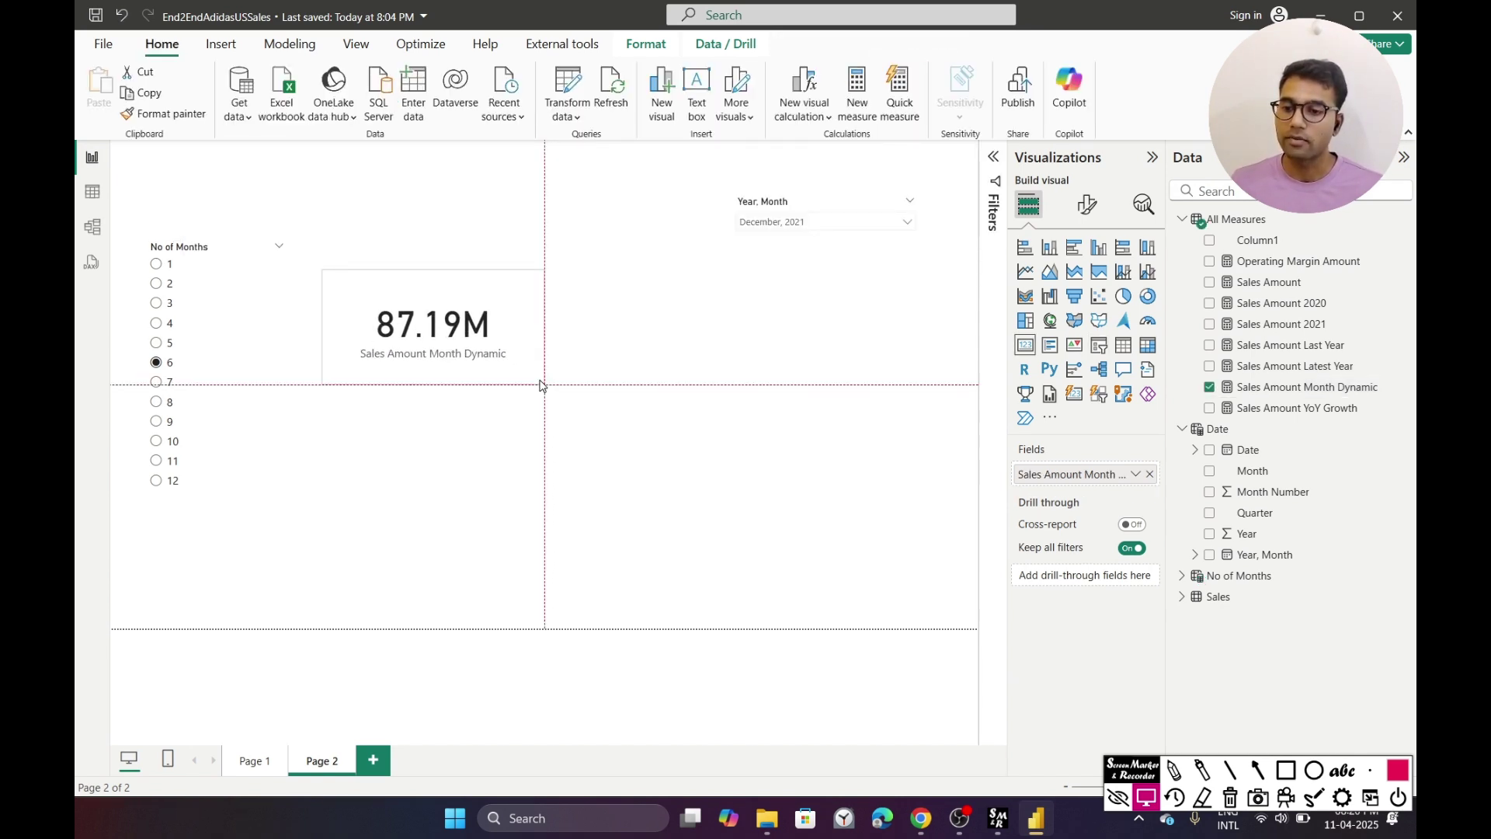
left_click_drag(435, 326, 452, 315)
- Add an enlarged table of Year, Month beside the card and show the plain Year, Month field instead of the date hierarchy
left_click(701, 416)
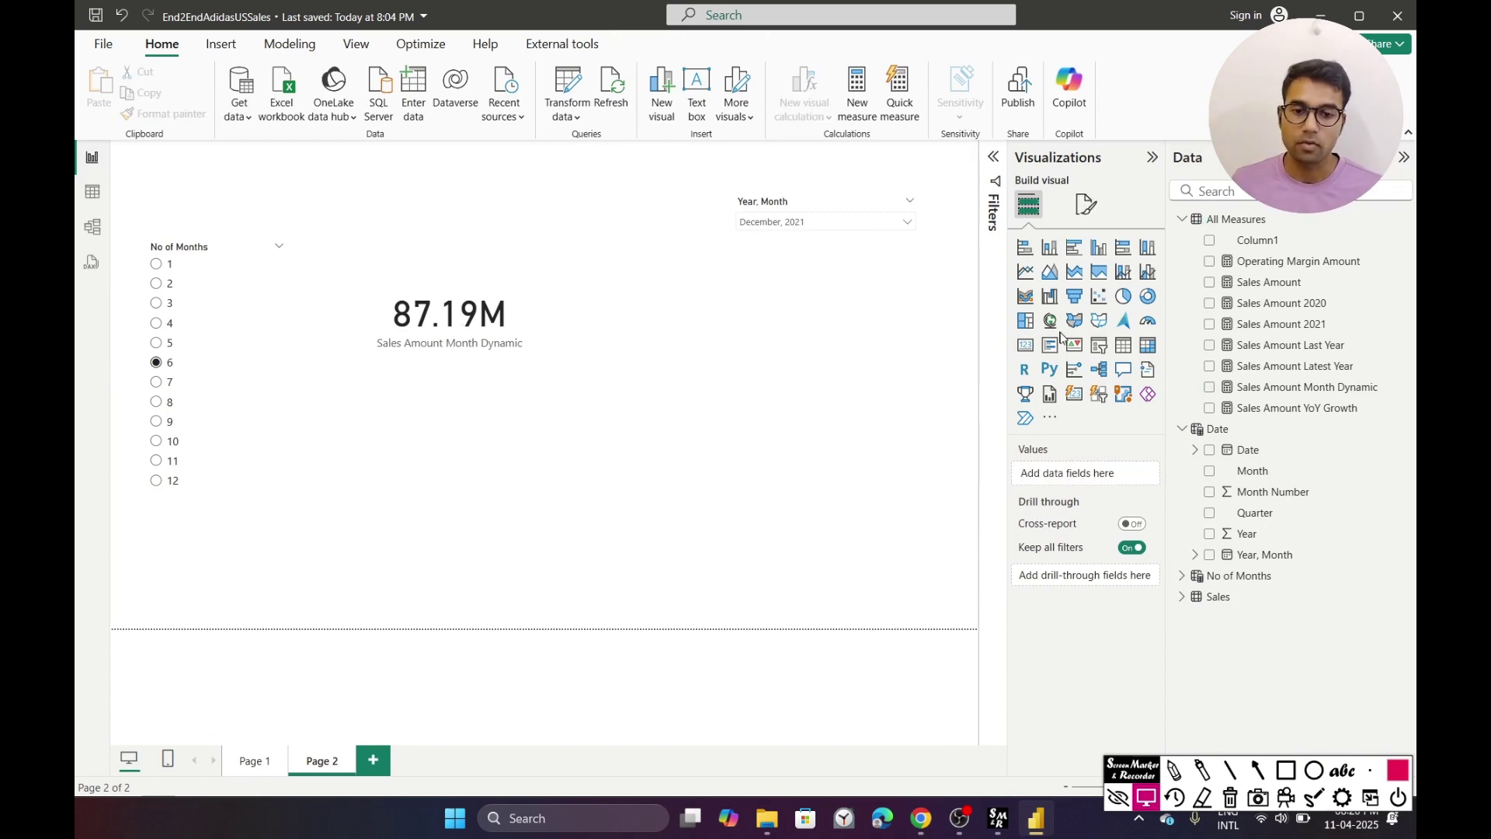
left_click_drag(1274, 555, 712, 413)
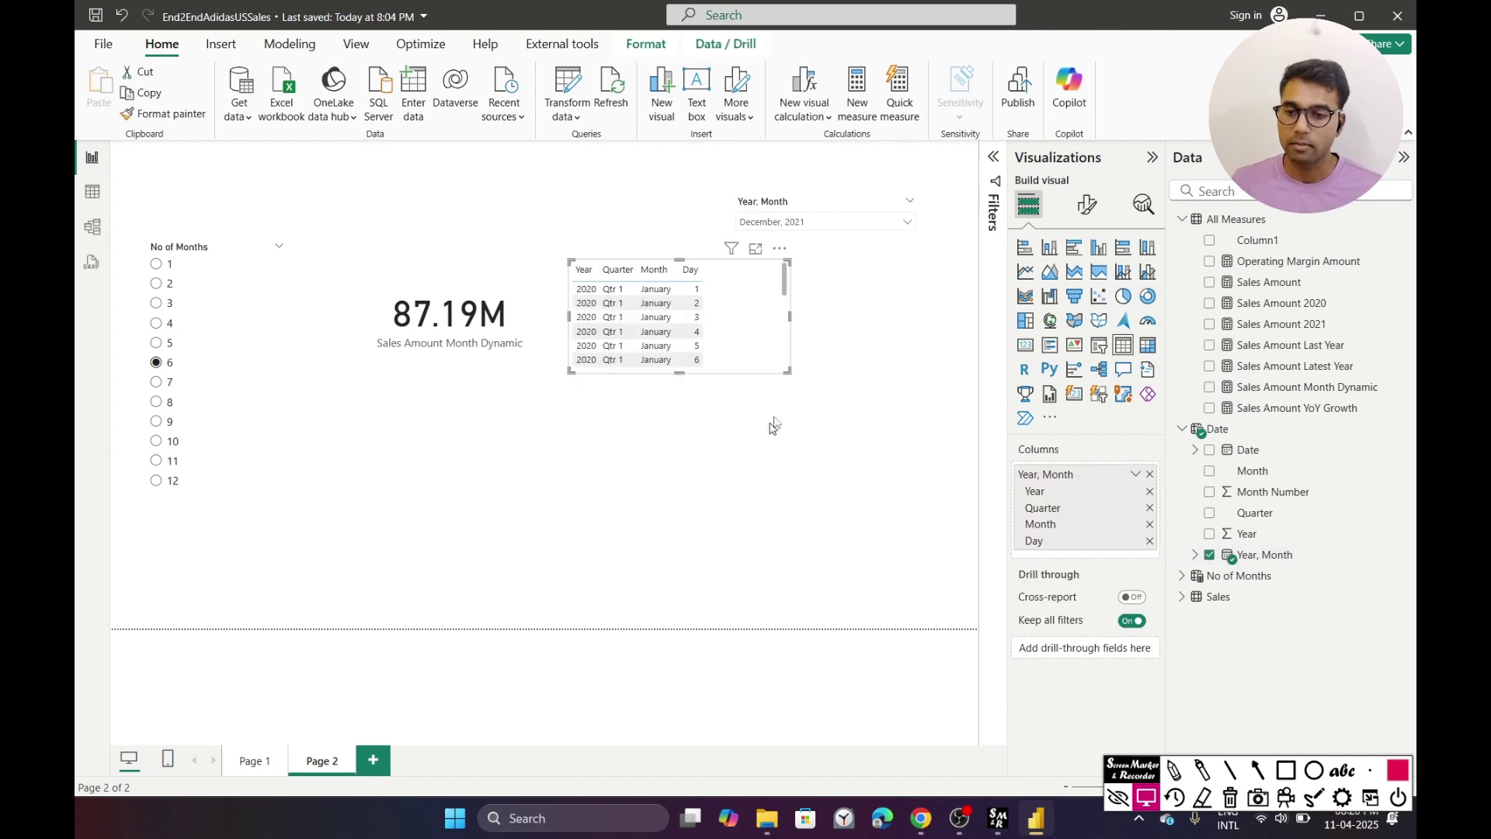
left_click_drag(847, 513, 893, 599)
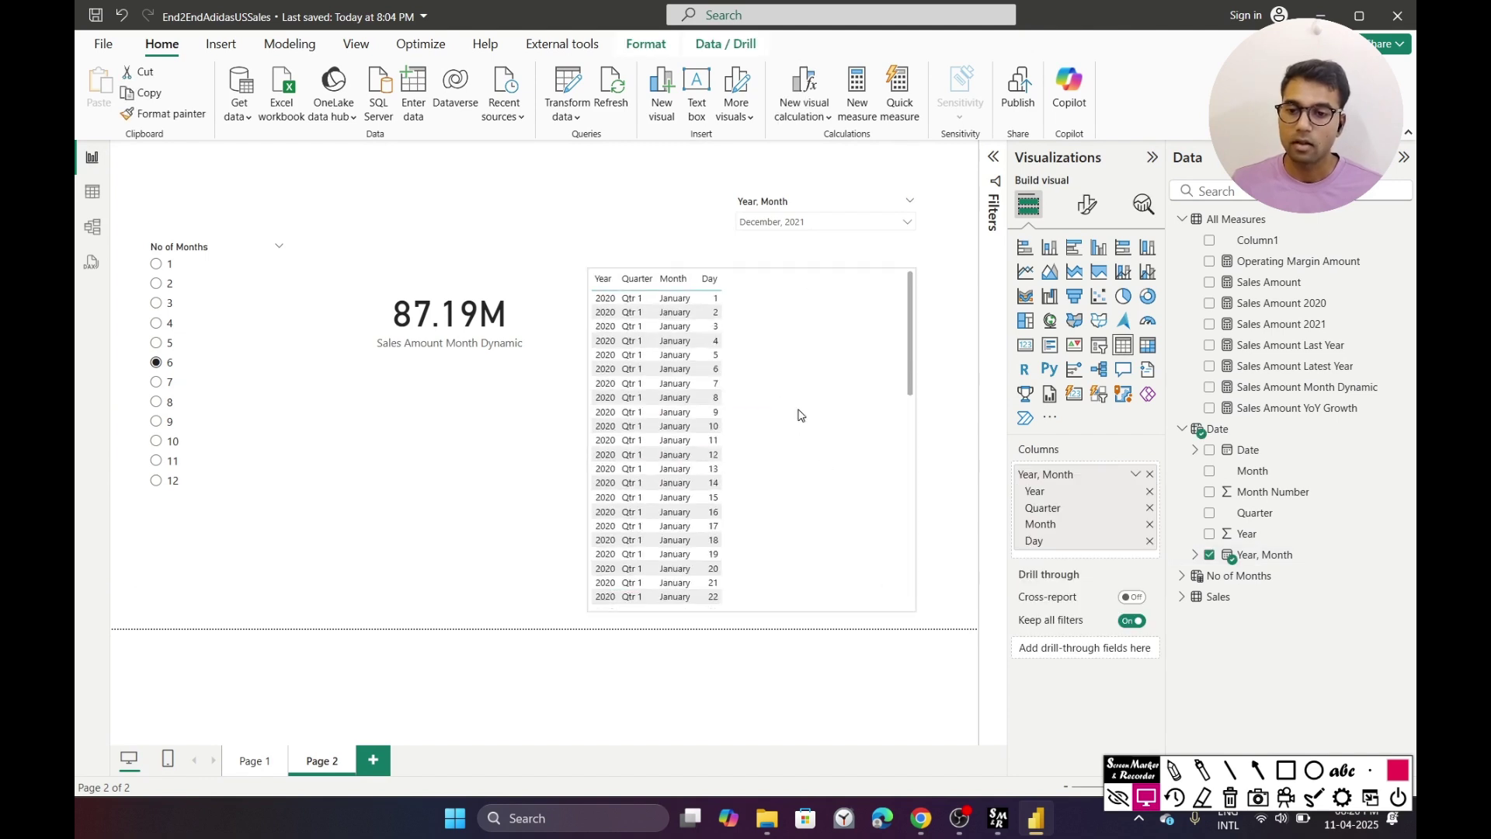
left_click(1137, 475)
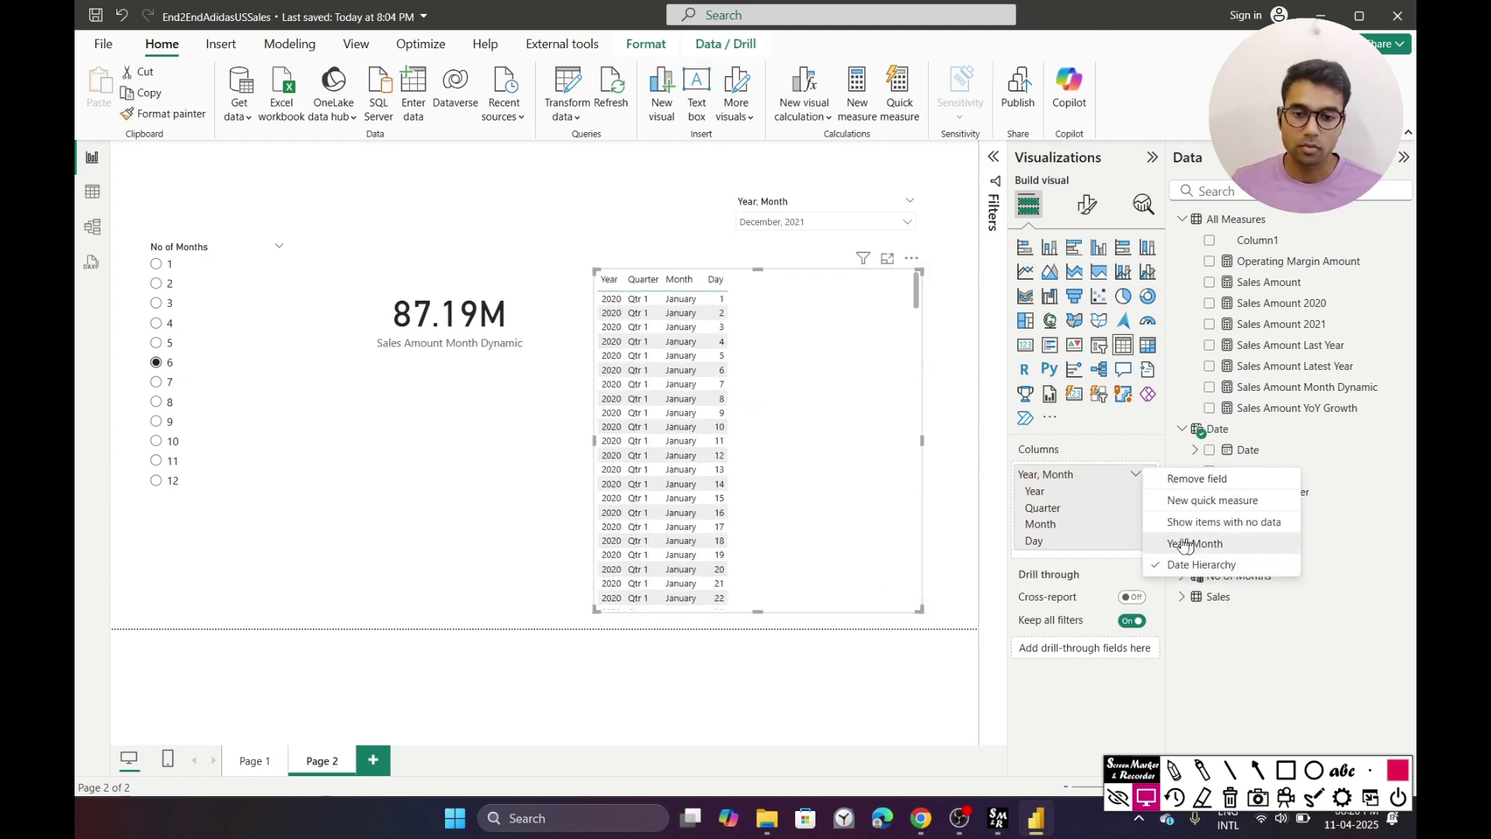
left_click(1192, 545)
- Edit interactions so that the Year, Month slicer does not filter the new table
left_click(770, 202)
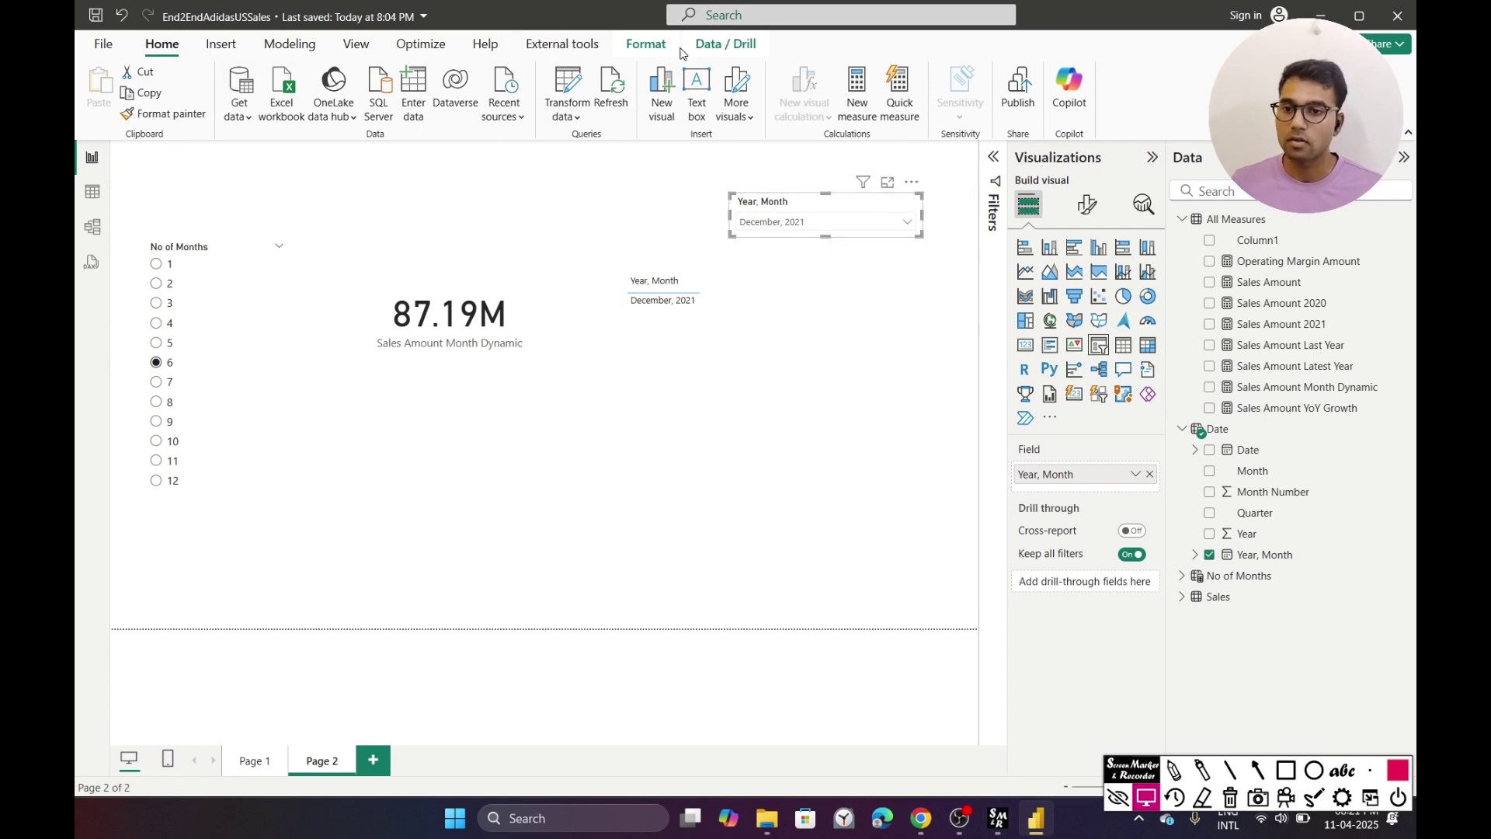
left_click(642, 45)
left_click(110, 90)
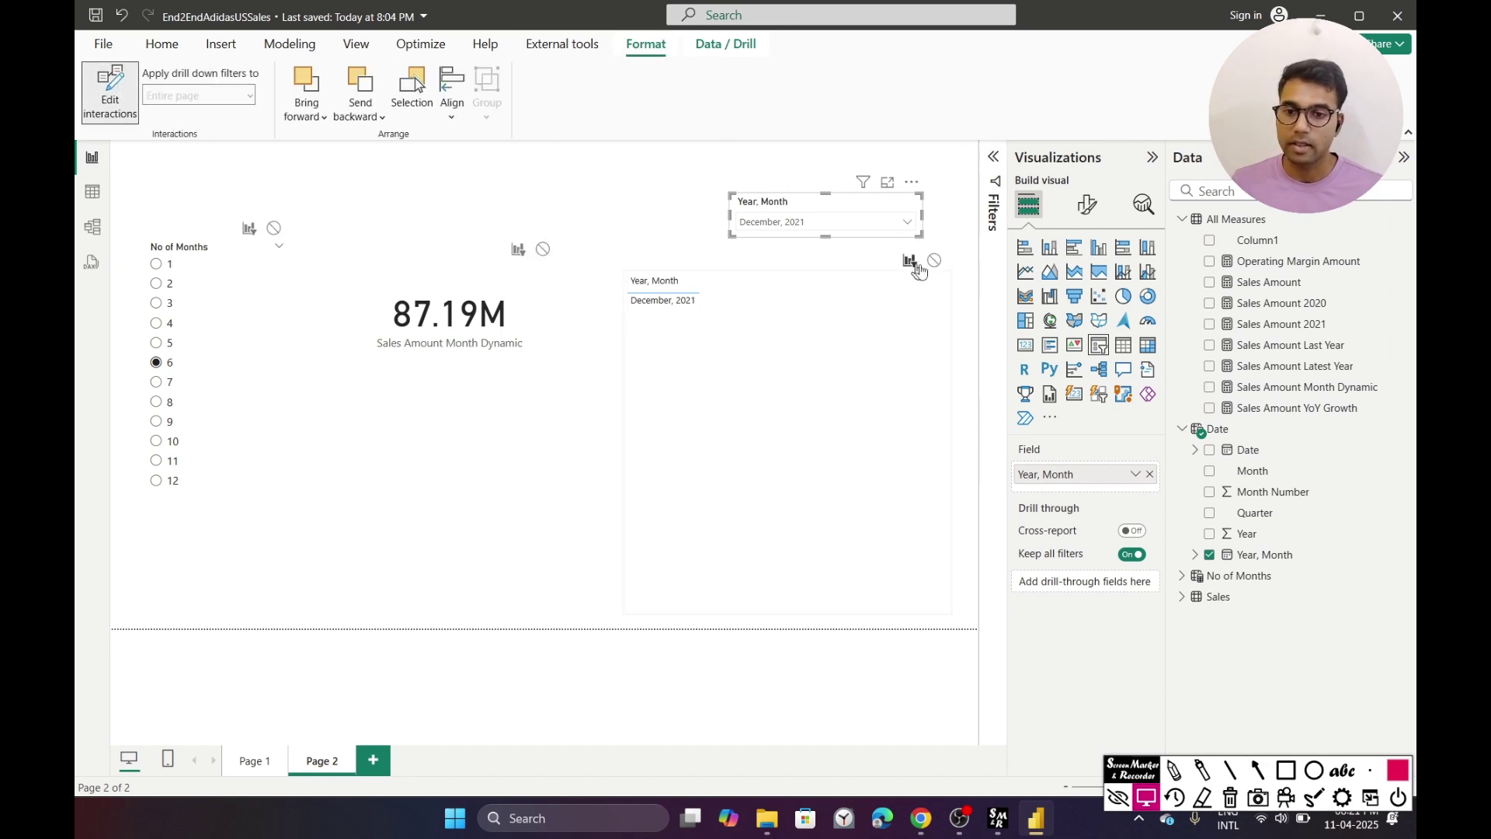
left_click(935, 260)
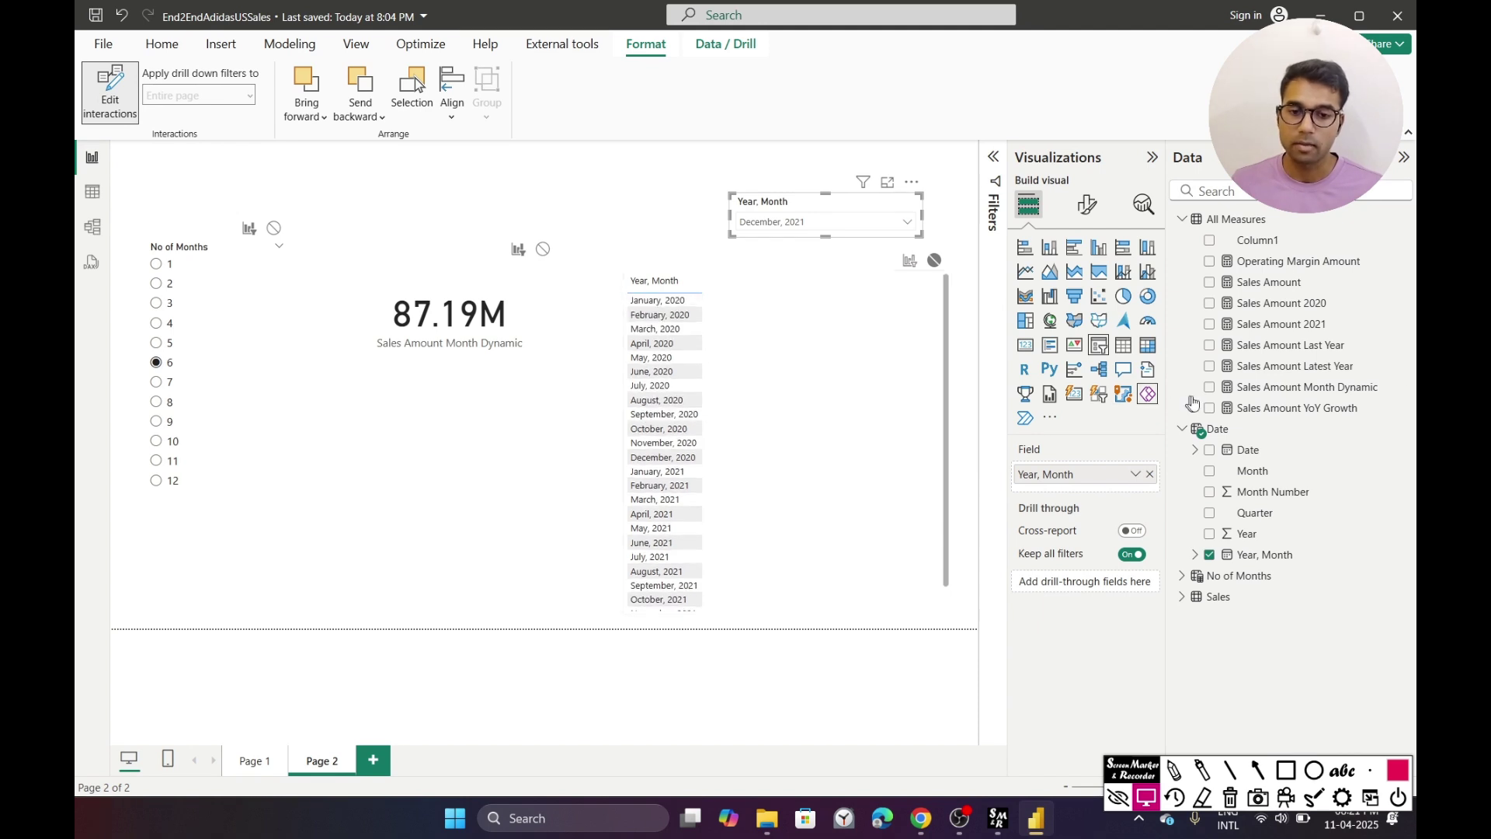
- Add Sales Amount 2020 to the table and look through its specific column formatting for the display units option
left_click_drag(1282, 303, 776, 331)
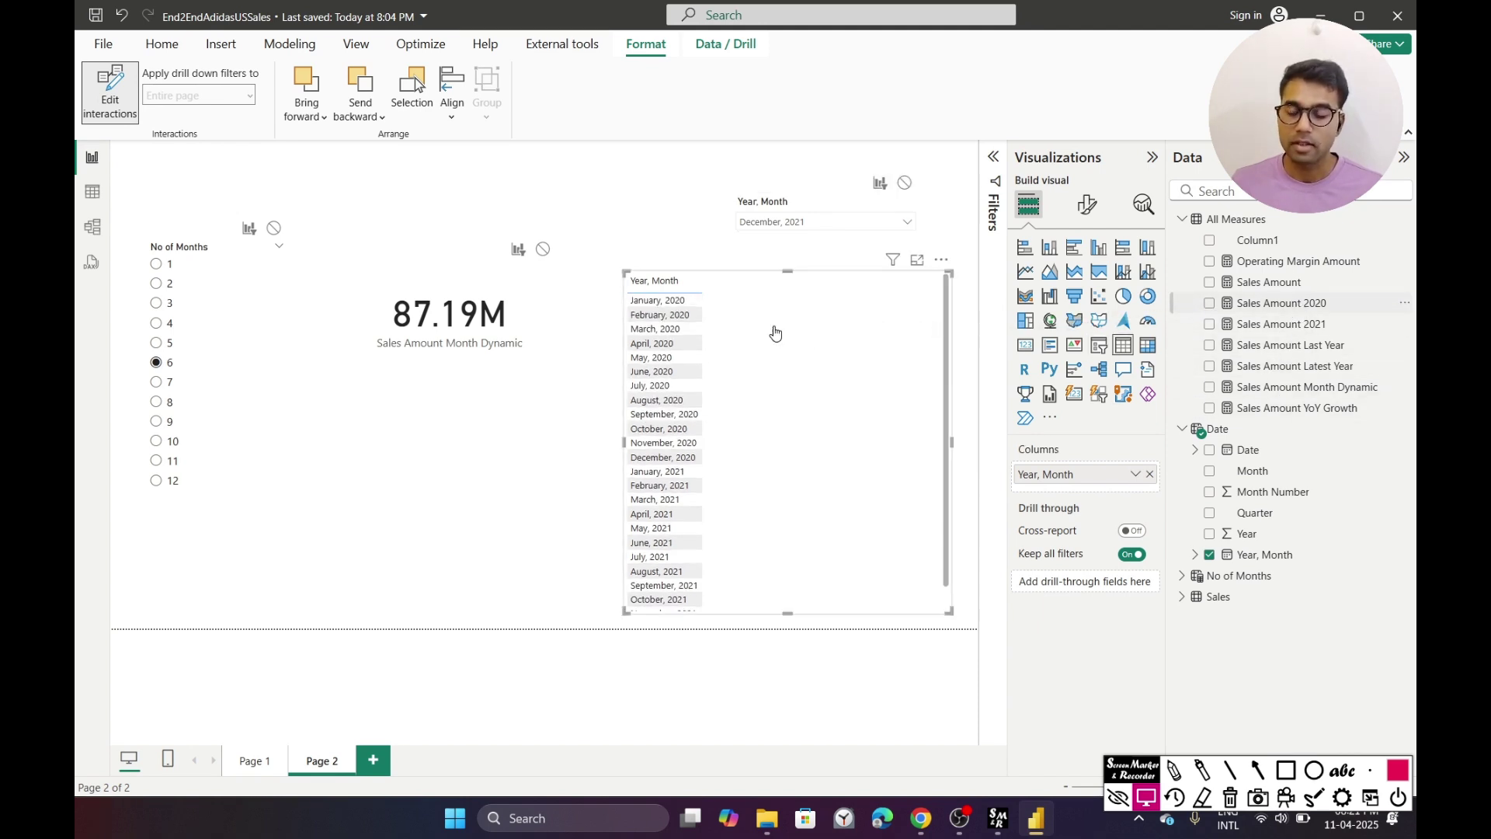
left_click(1088, 205)
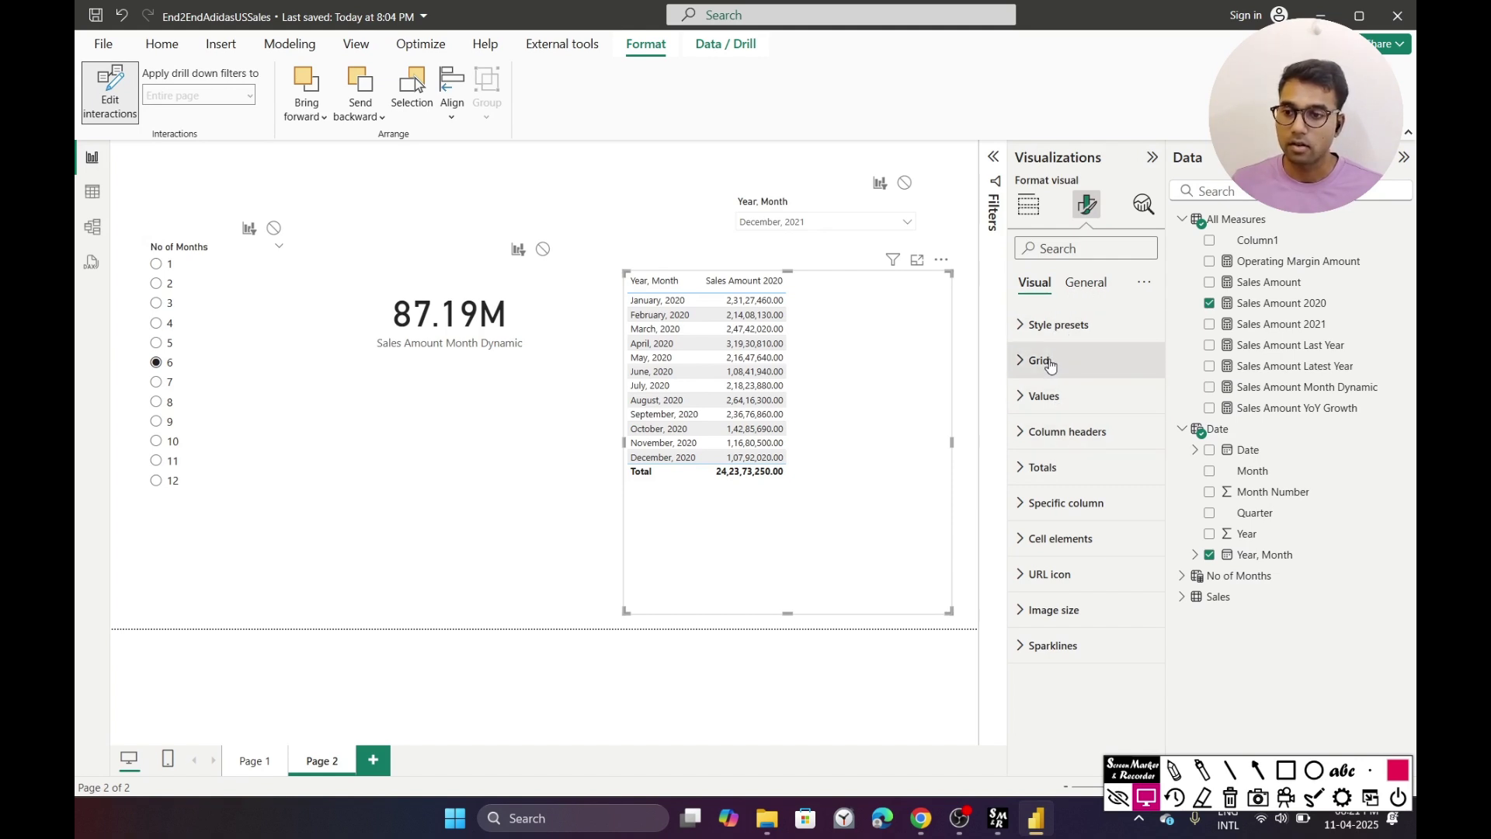
left_click(1100, 286)
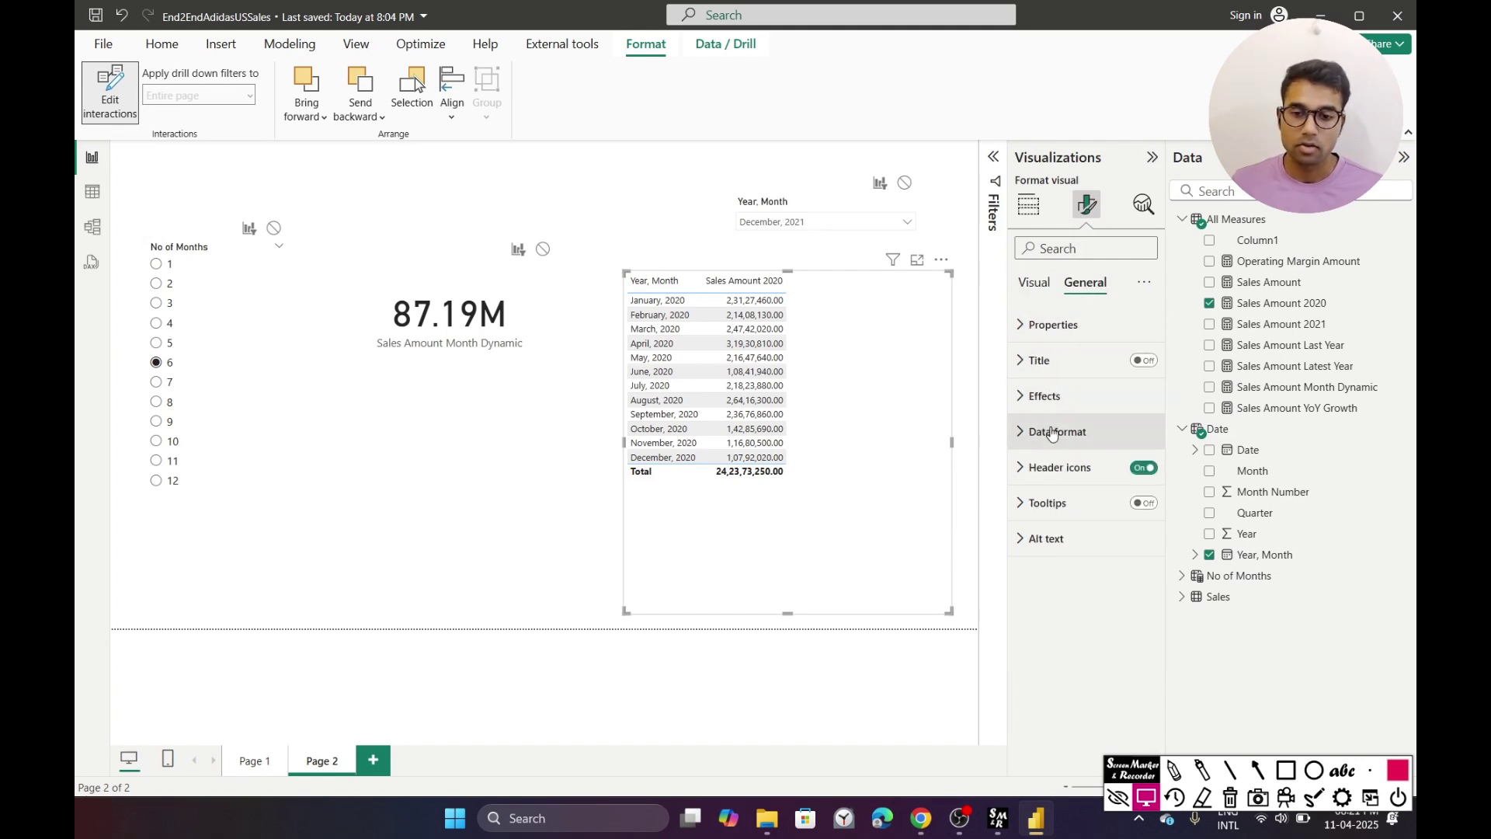
left_click(1045, 287)
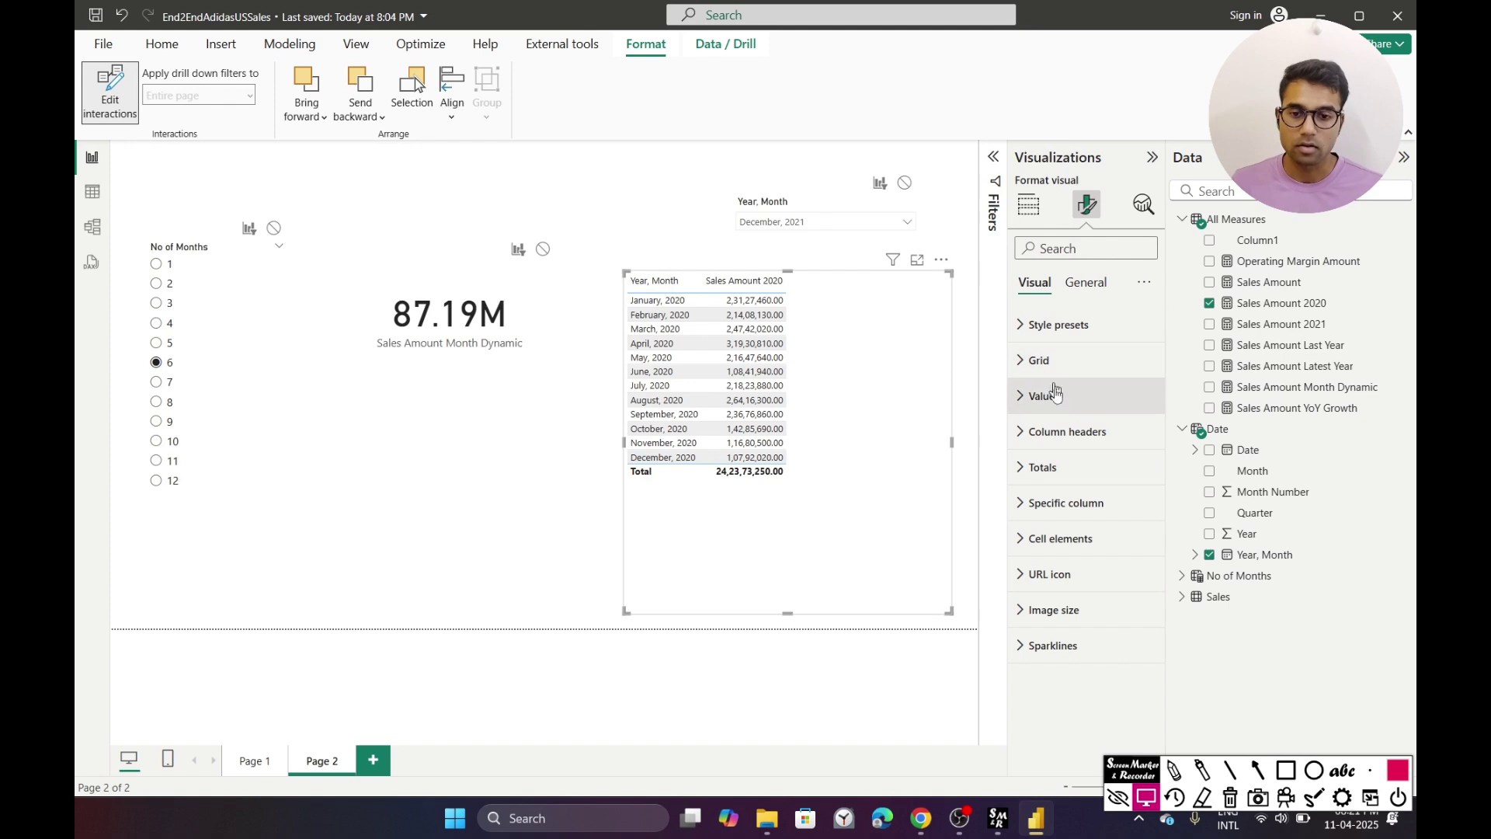
left_click(1050, 513)
scroll(1050, 513, "down", 3)
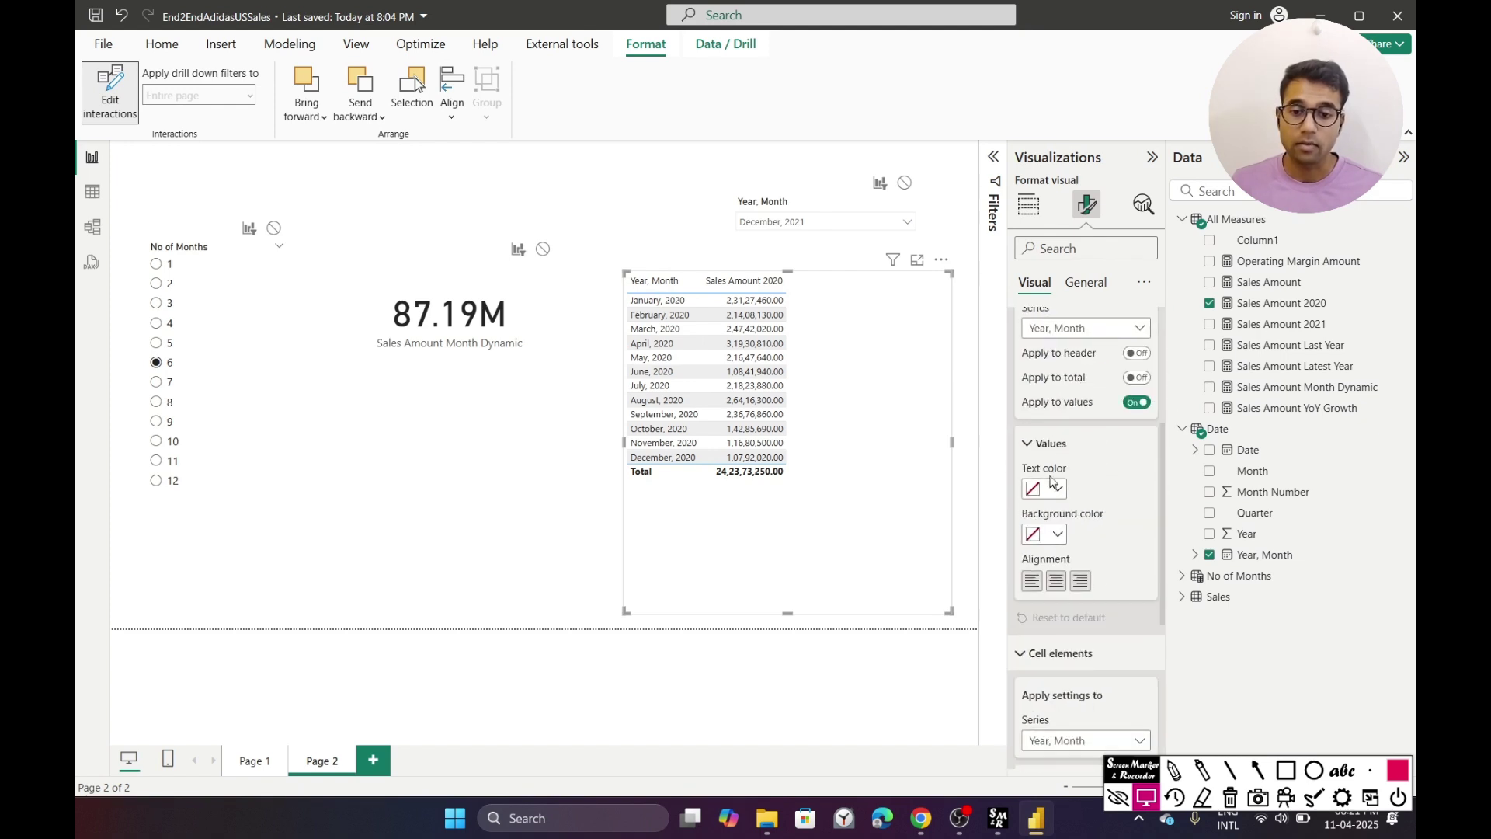
scroll(1054, 480, "down", 2)
left_click(1058, 566)
left_click(1059, 565)
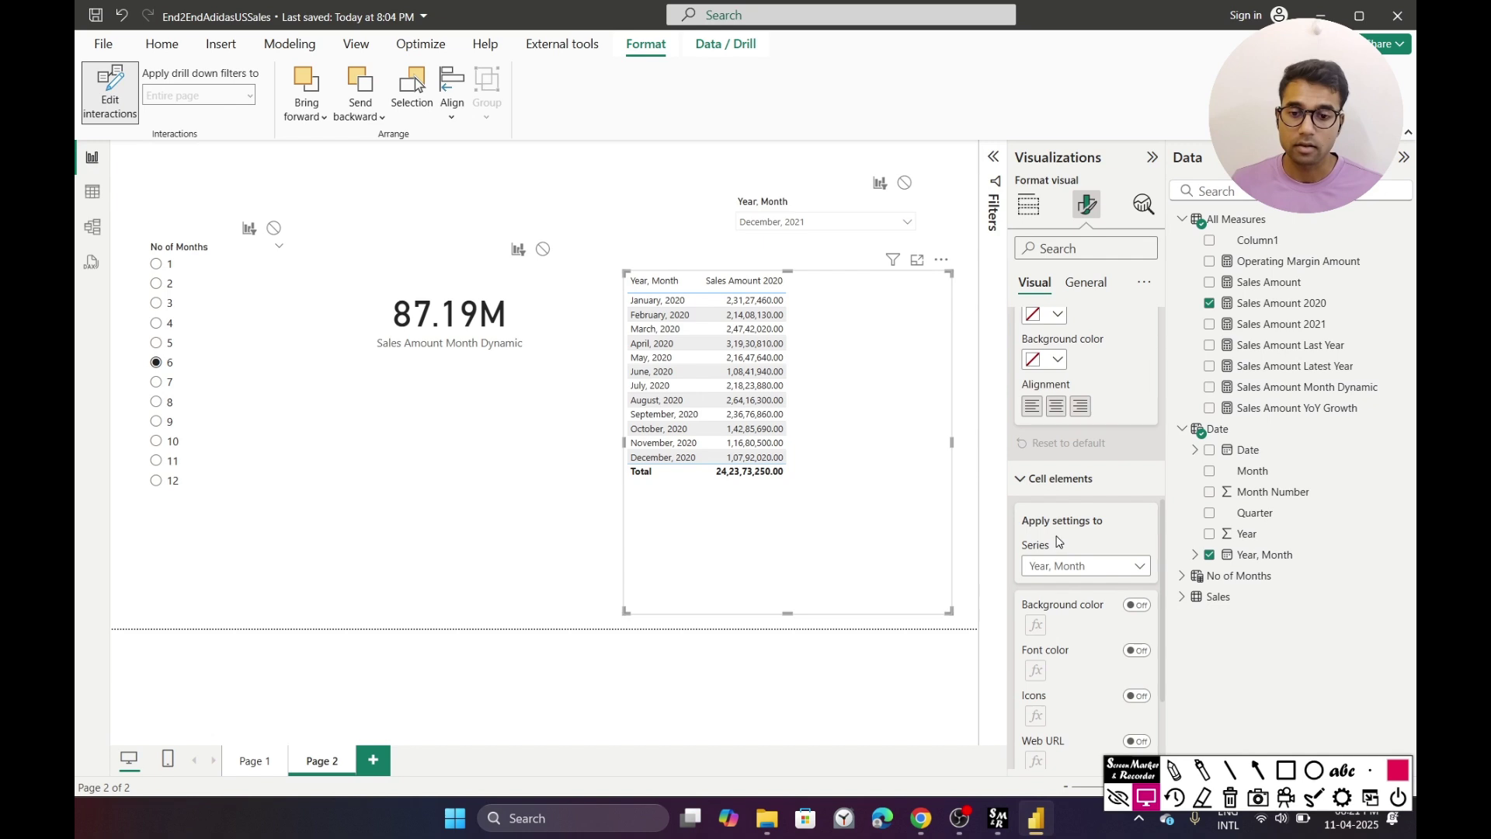
scroll(1058, 542, "up", 2)
scroll(1072, 513, "up", 2)
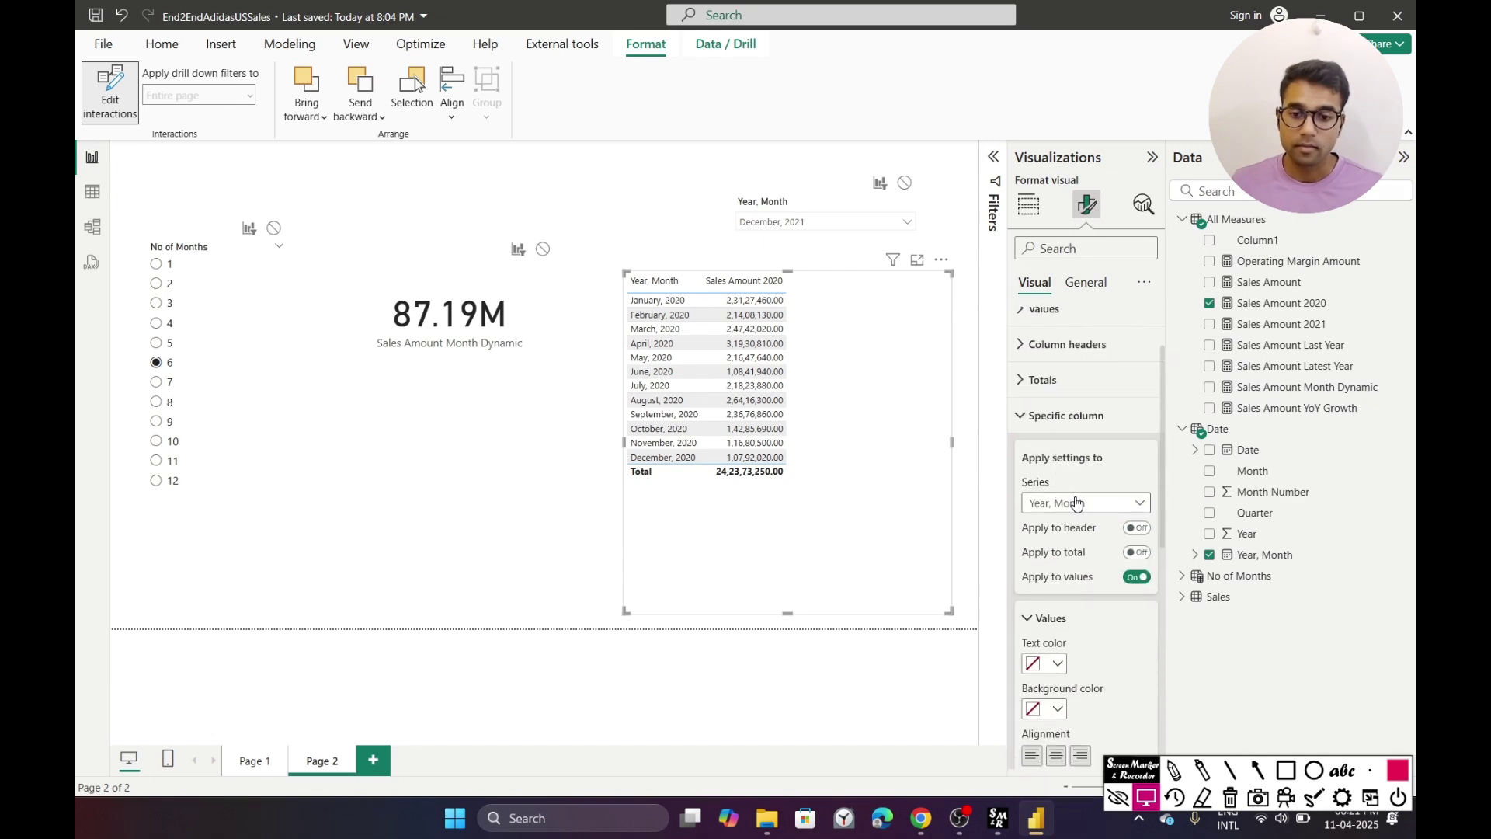
scroll(1077, 501, "down", 2)
scroll(1077, 502, "down", 4)
scroll(1077, 501, "up", 4)
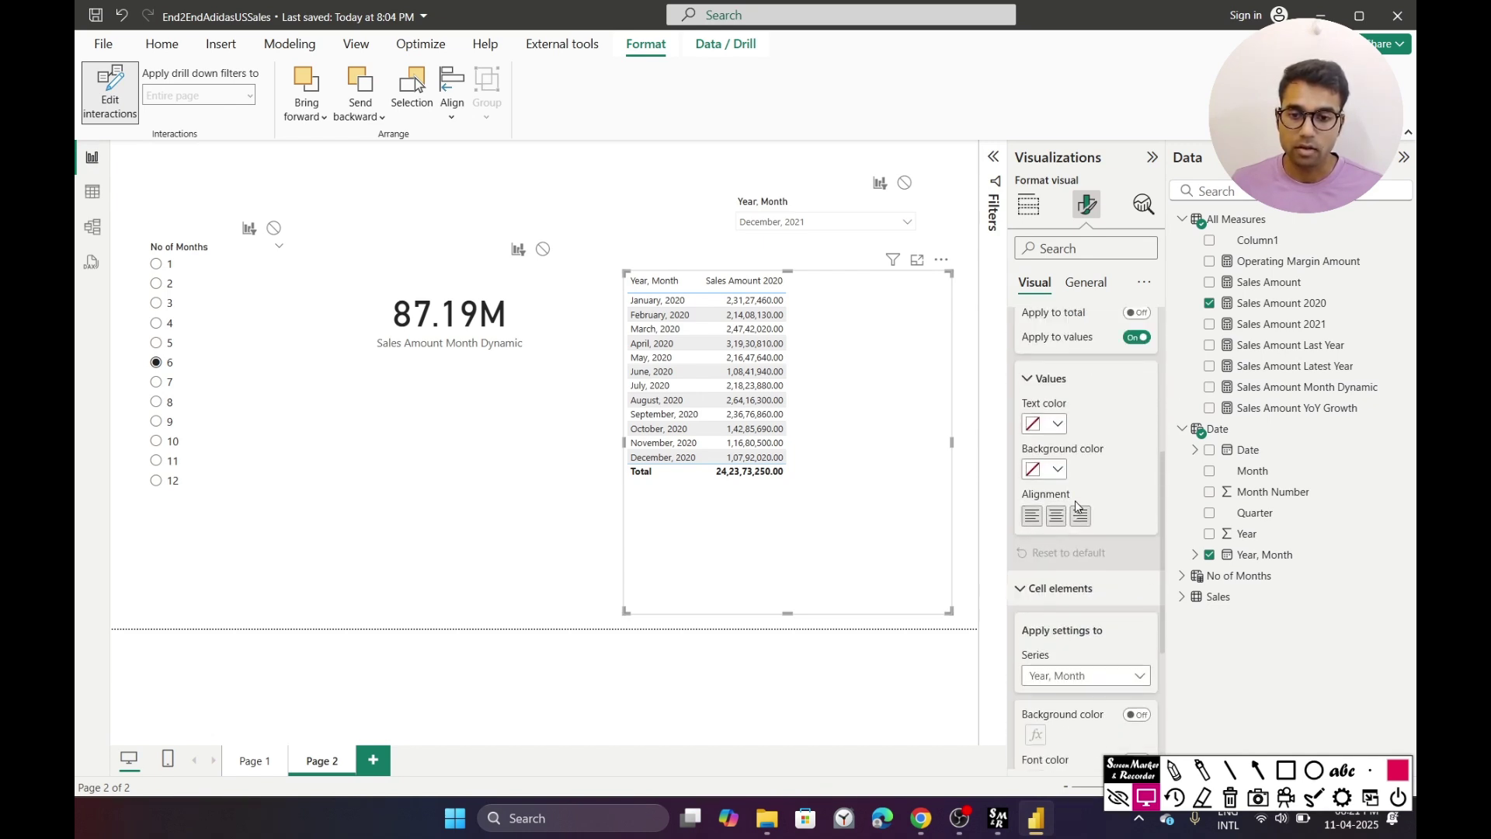
scroll(1077, 503, "up", 3)
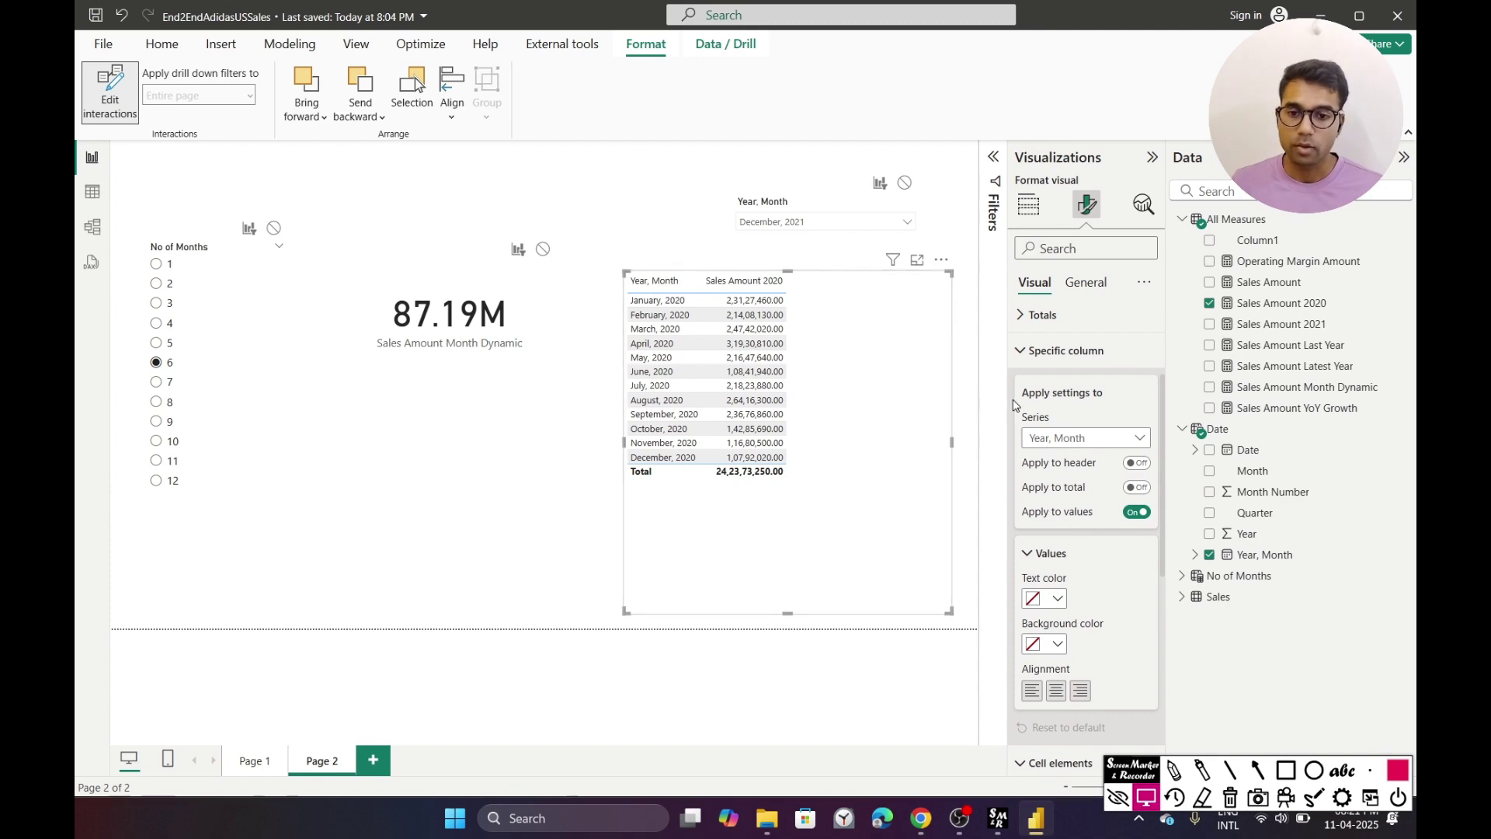
- Set the display units of the table's Sales Amount 2020 column to Millions
left_click(1059, 440)
left_click(1072, 479)
scroll(1088, 536, "down", 3)
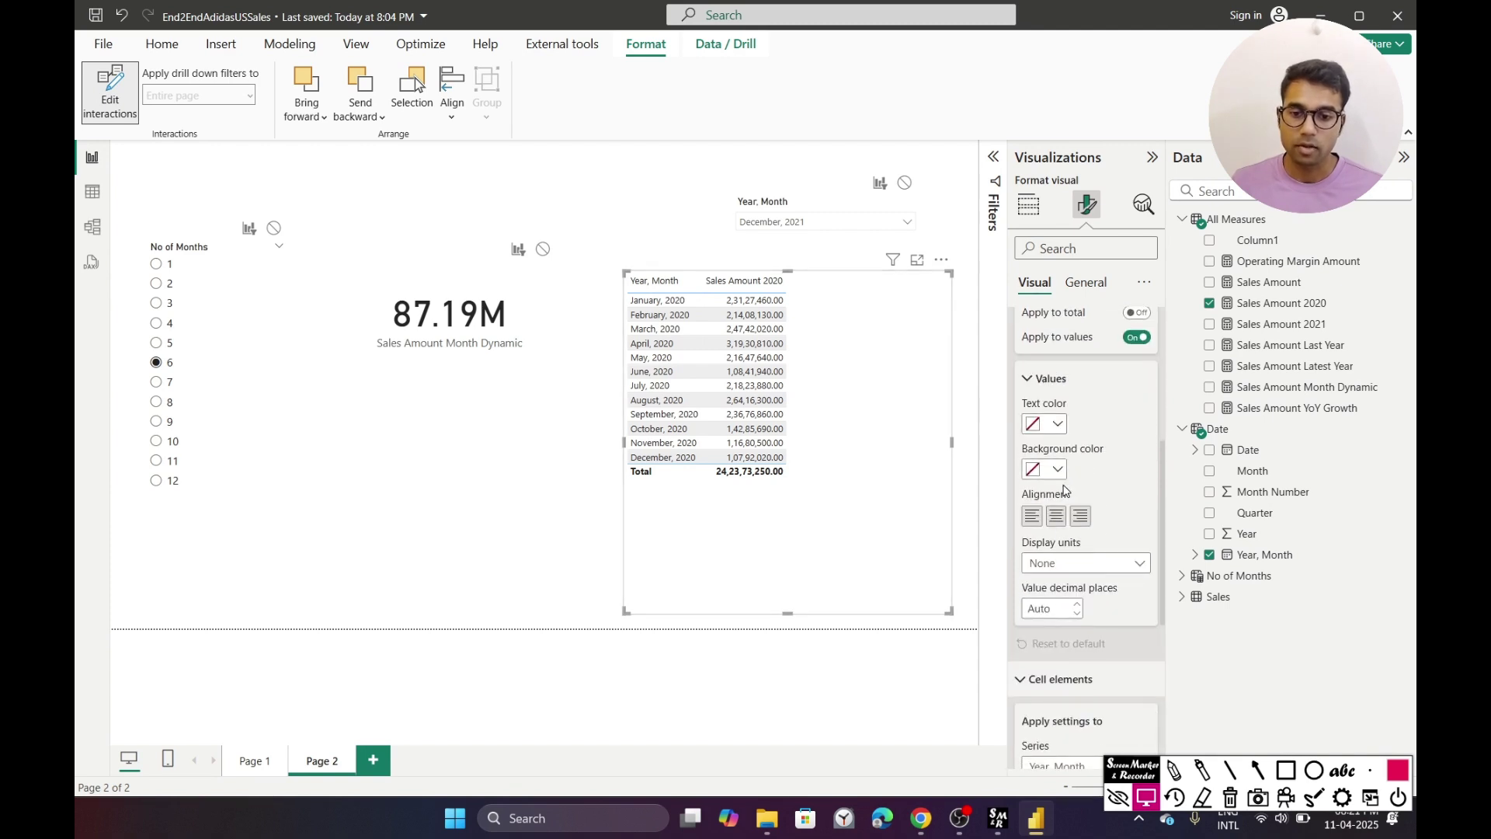
left_click(1087, 563)
left_click(1045, 622)
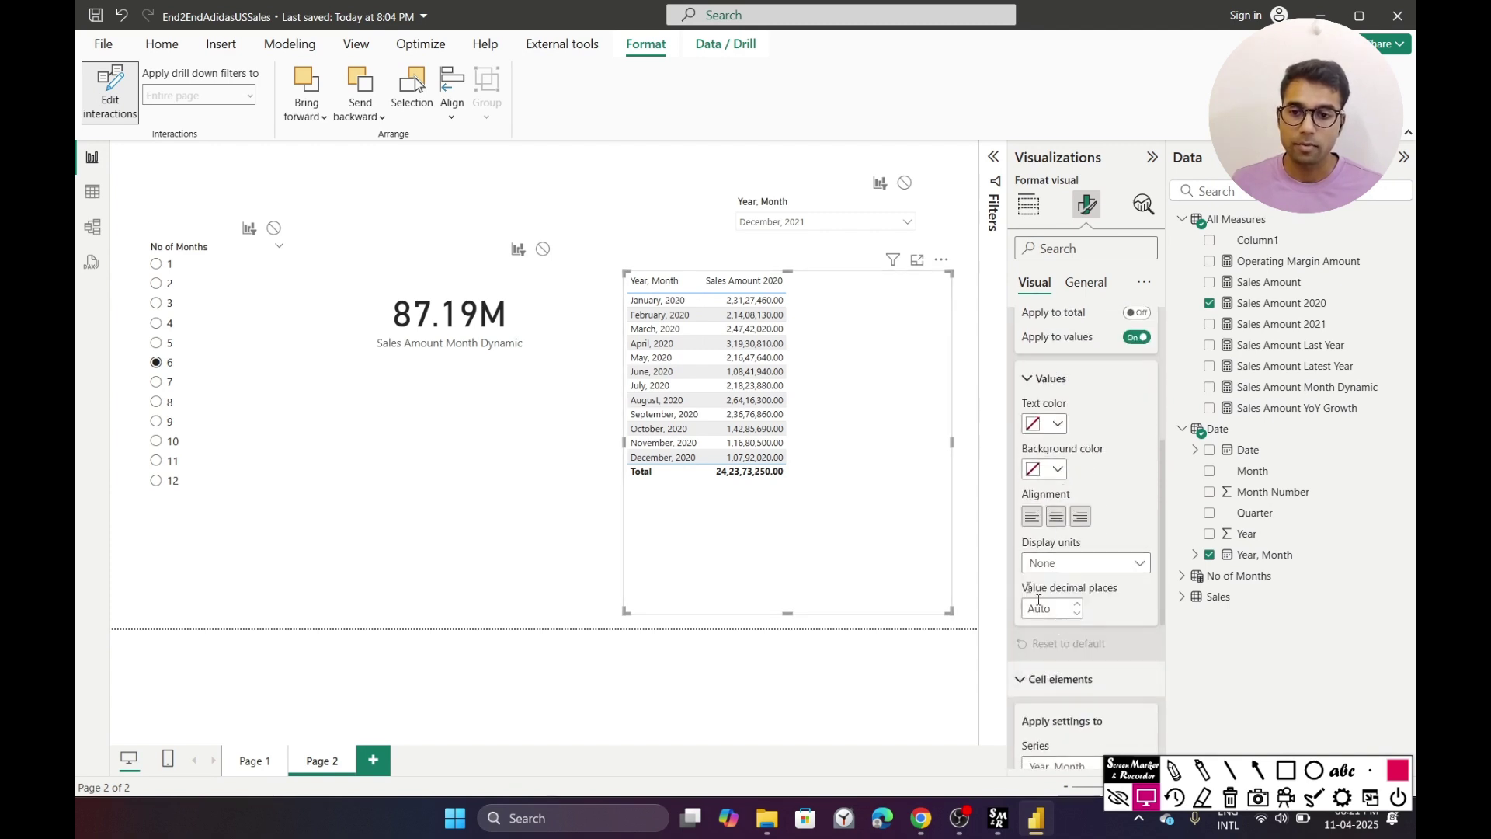
scroll(1092, 388, "up", 3)
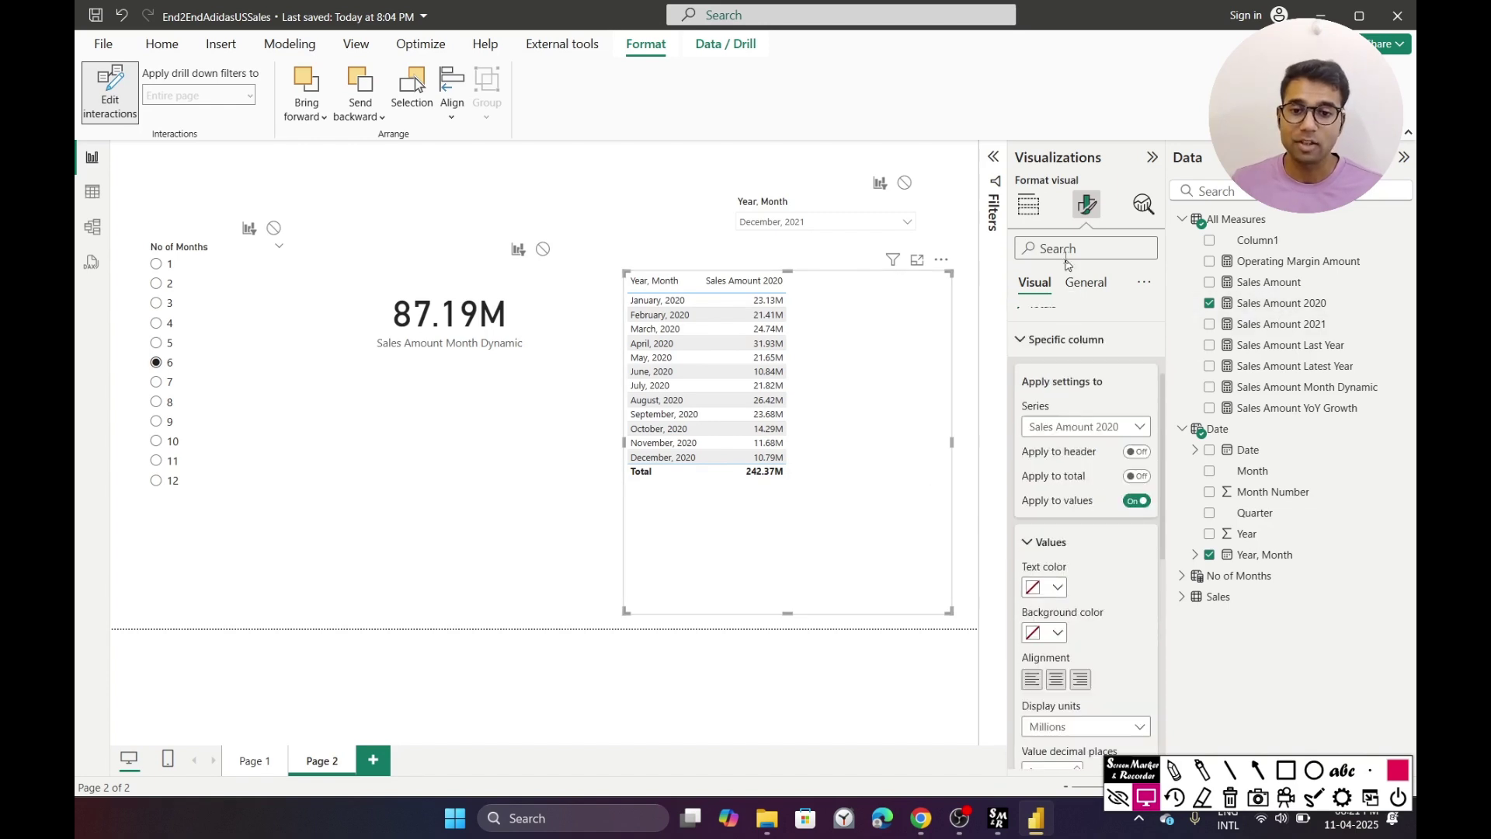
- Replace Sales Amount 2020 with the Sales Amount measure in the Year, Month table
left_click(1034, 214)
left_click_drag(1313, 305, 1149, 529)
left_click(1151, 517)
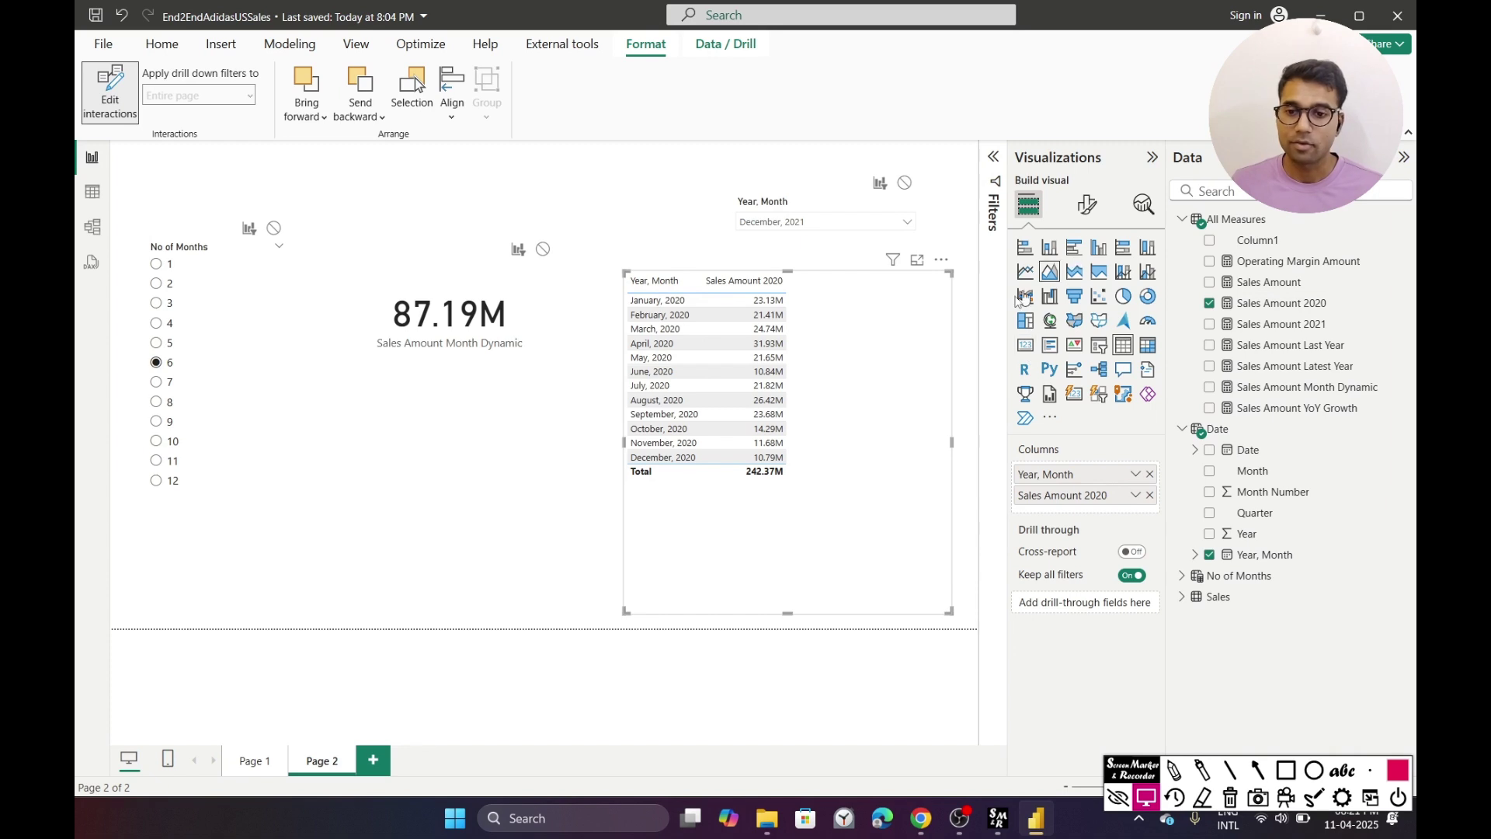
left_click_drag(1313, 305, 1144, 491)
left_click(1150, 517)
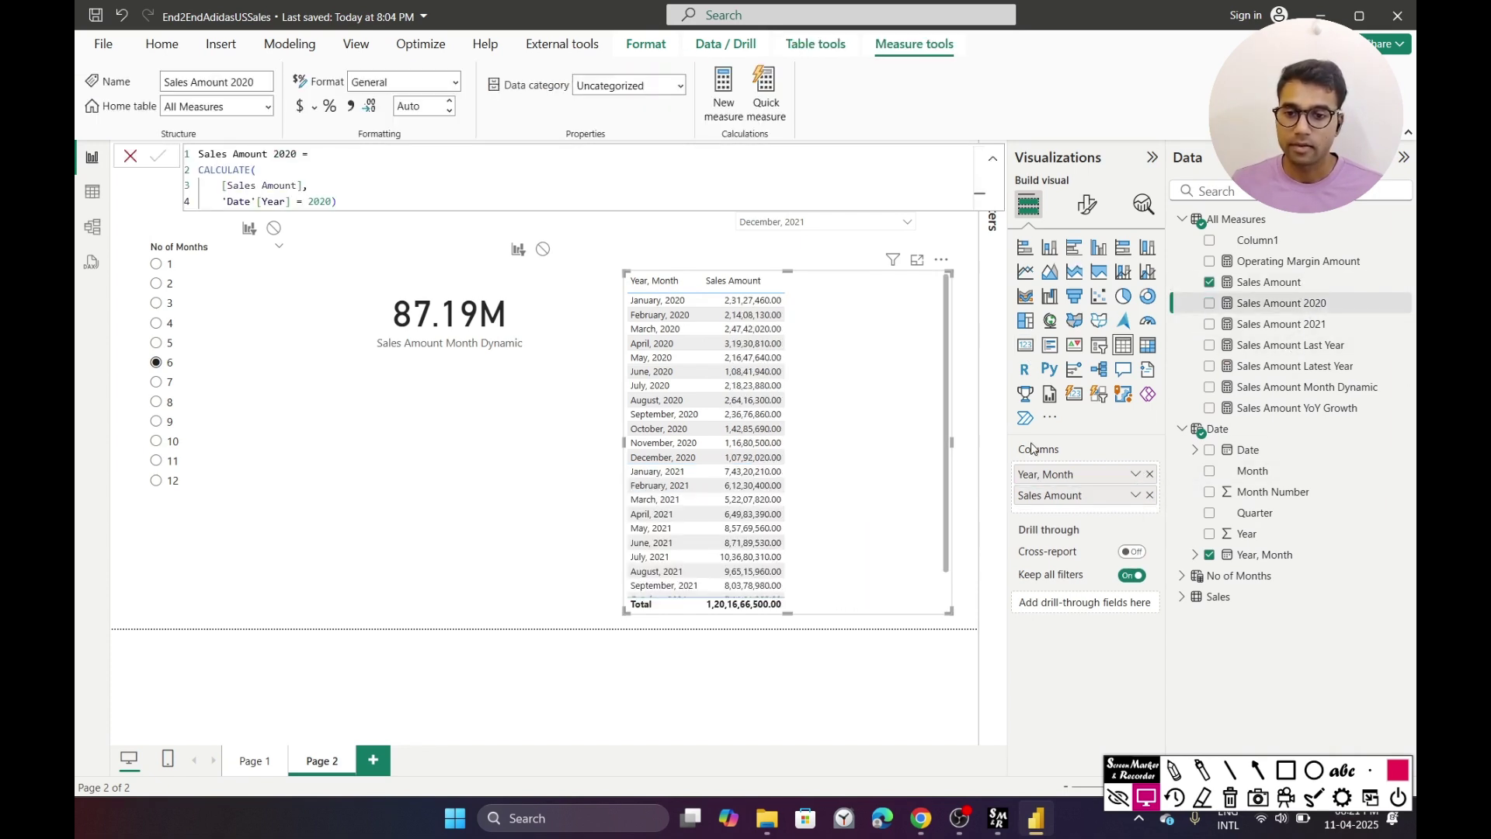
- Set the display units of the Year, Month table's Sales Amount column to Millions
left_click(1088, 205)
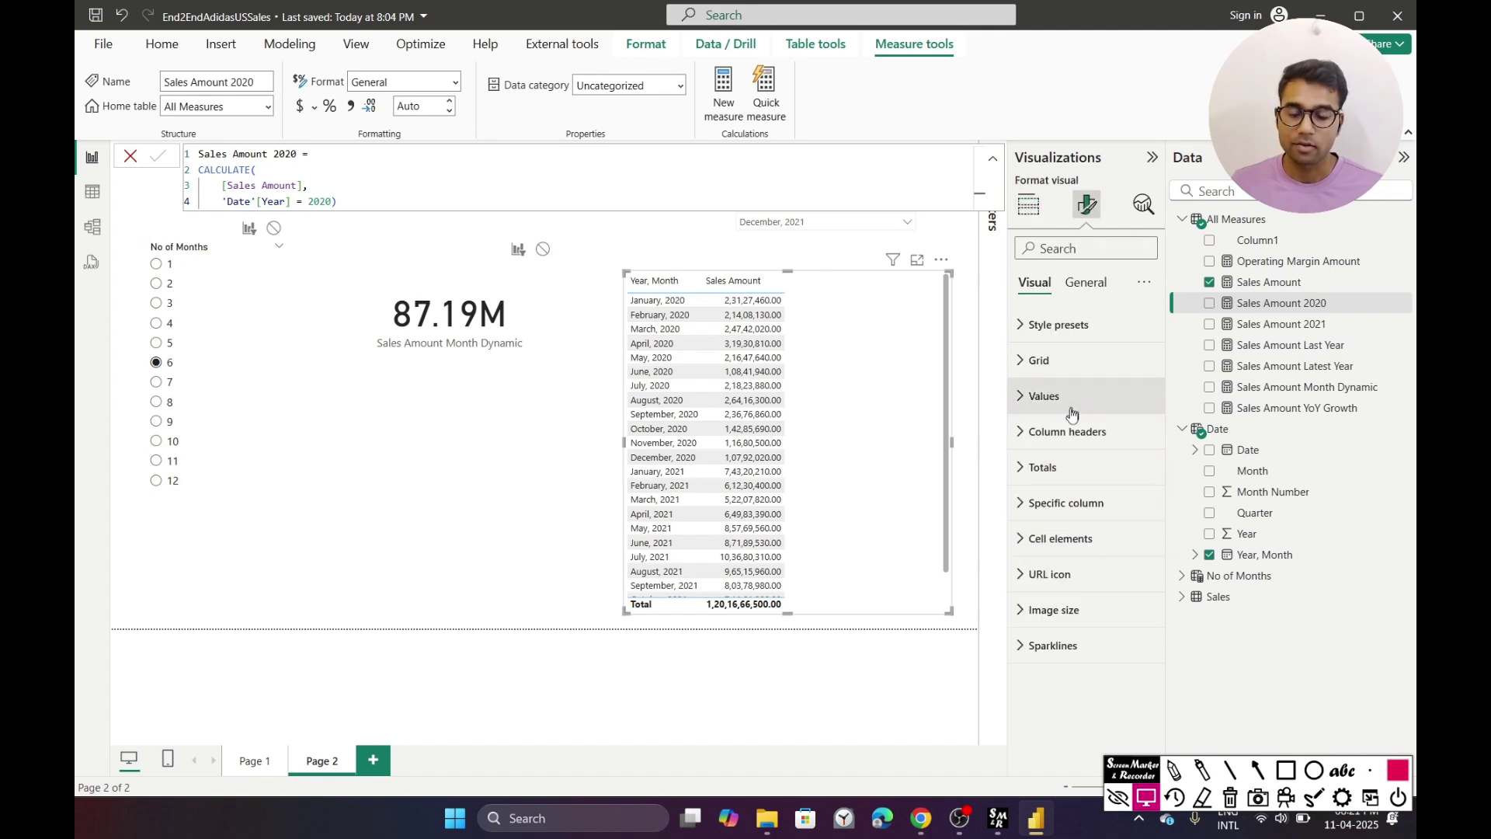
left_click(1062, 503)
scroll(1063, 503, "down", 3)
left_click(1072, 328)
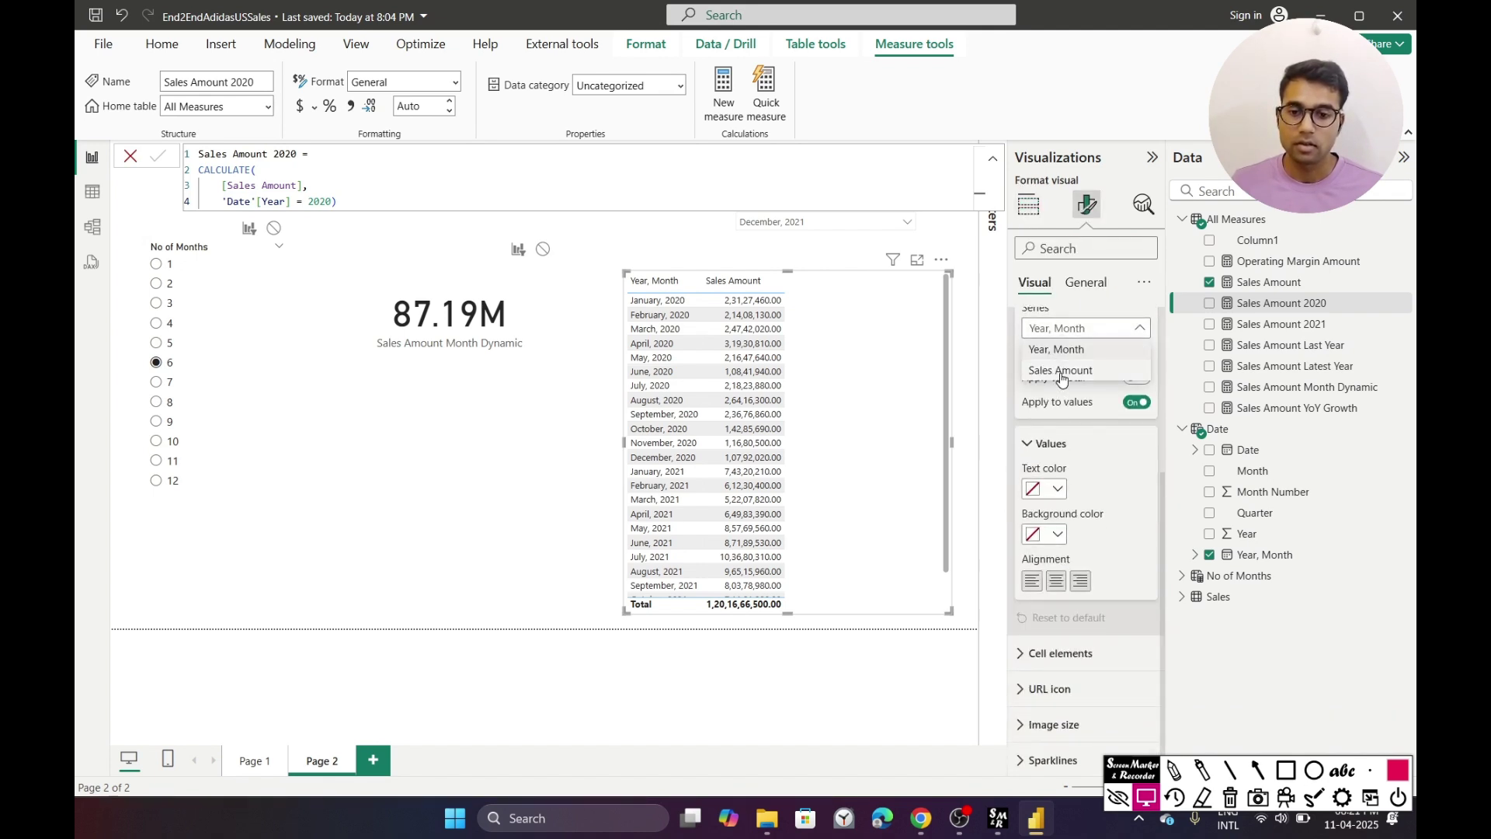
left_click(1061, 379)
scroll(1052, 490, "down", 2)
left_click(1087, 529)
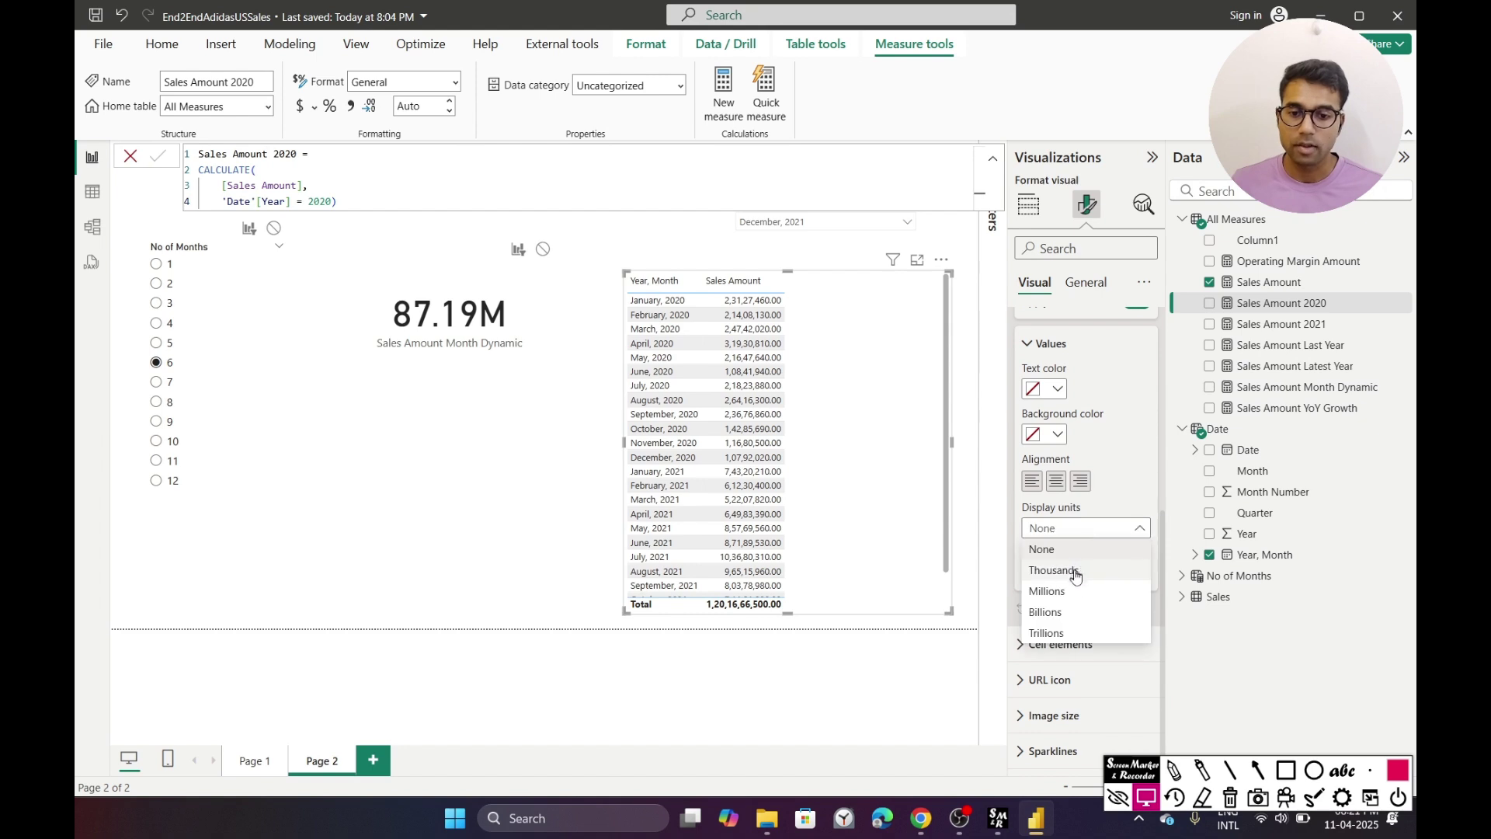
left_click(1045, 592)
- Move the Sales Amount table slightly up and to the left, and bring its rows through December, 2021 into view
left_click_drag(744, 449, 758, 431)
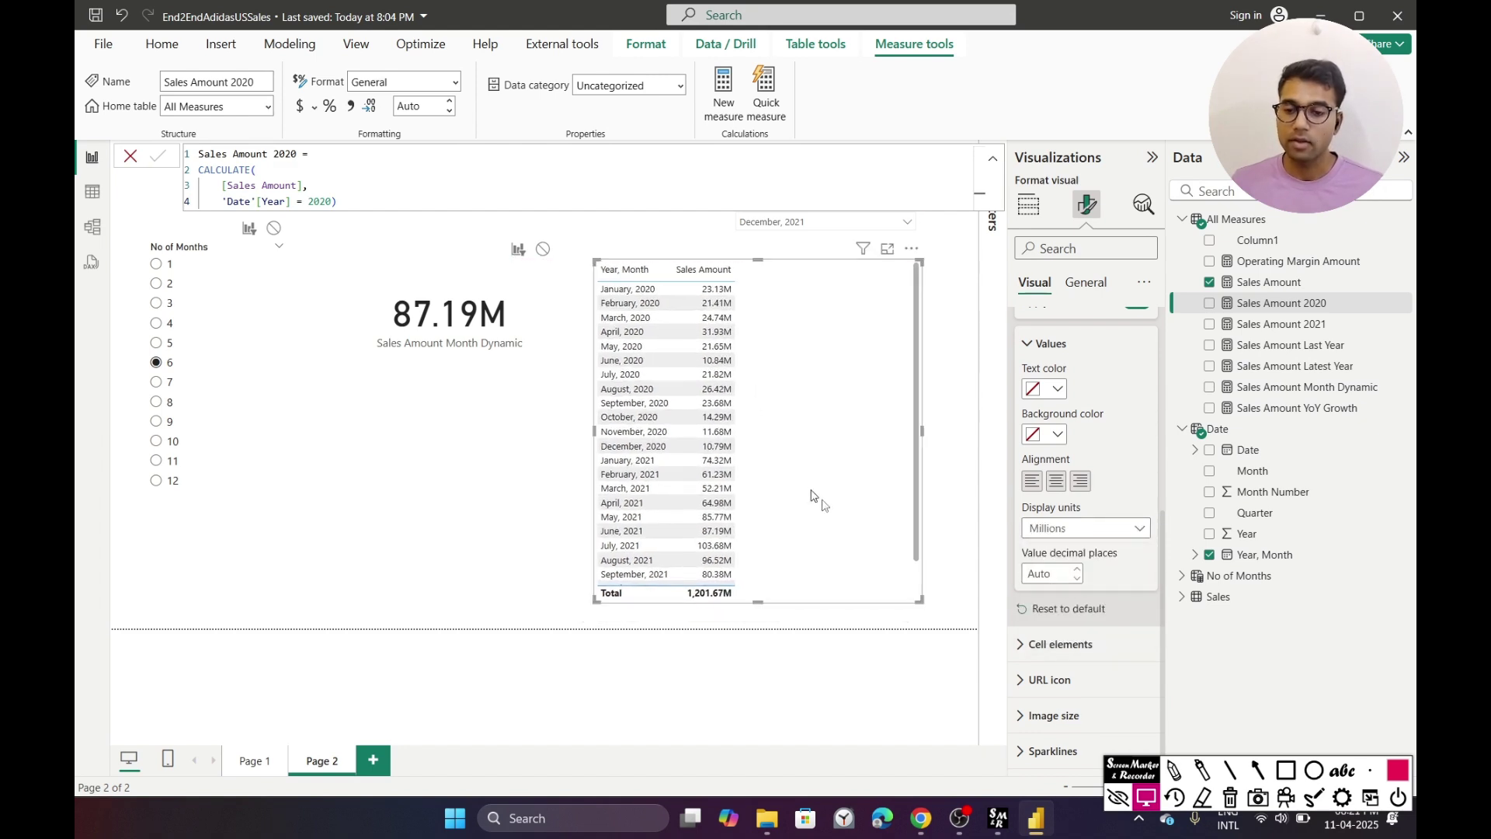
scroll(846, 476, "down", 2)
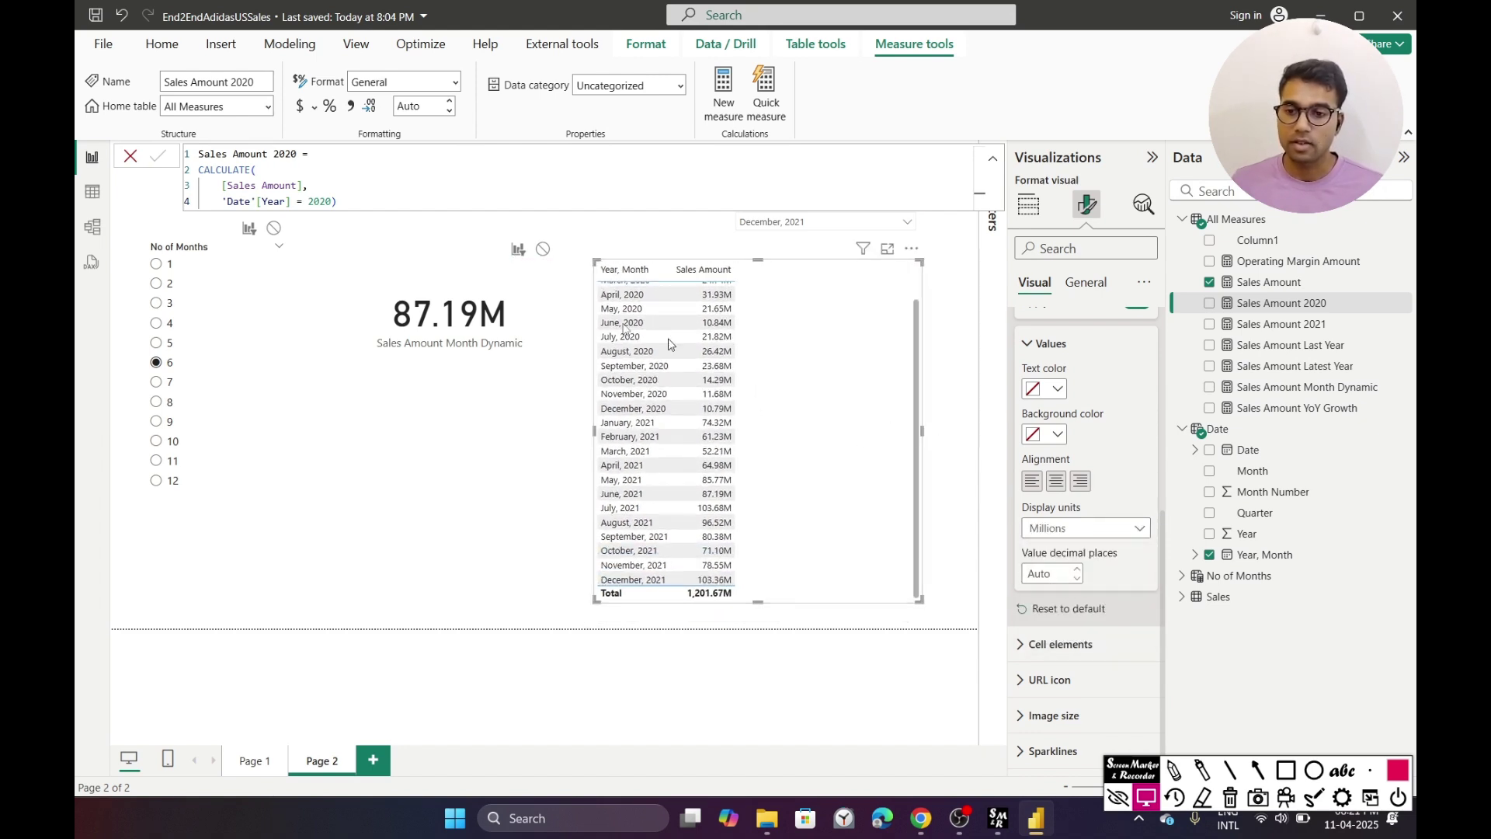
left_click(574, 303)
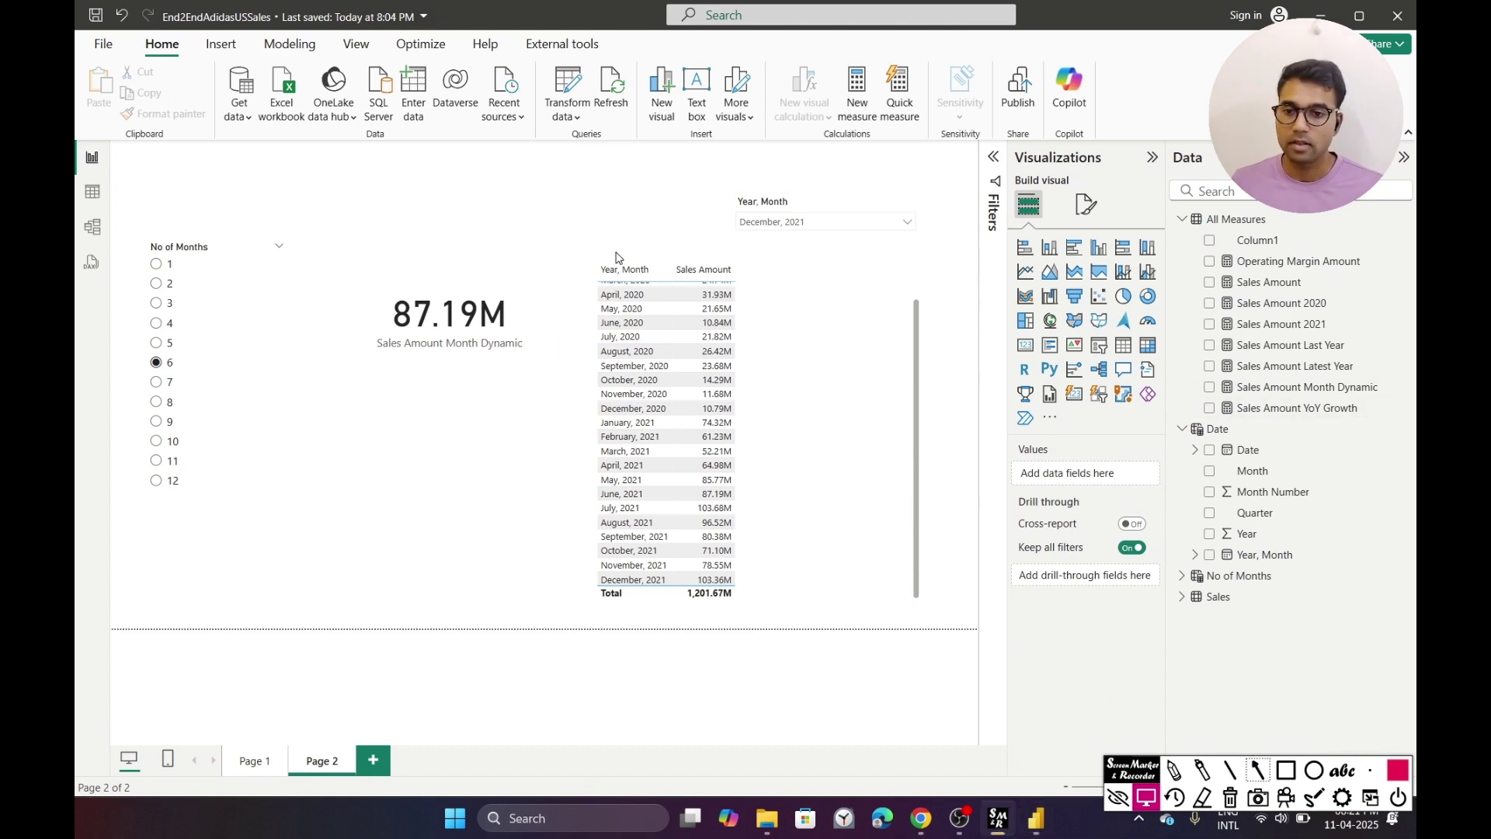
- Mark the Year, Month slicer and options 1 to 6 of the No of Months slicer with annotation arrows
left_click(1258, 771)
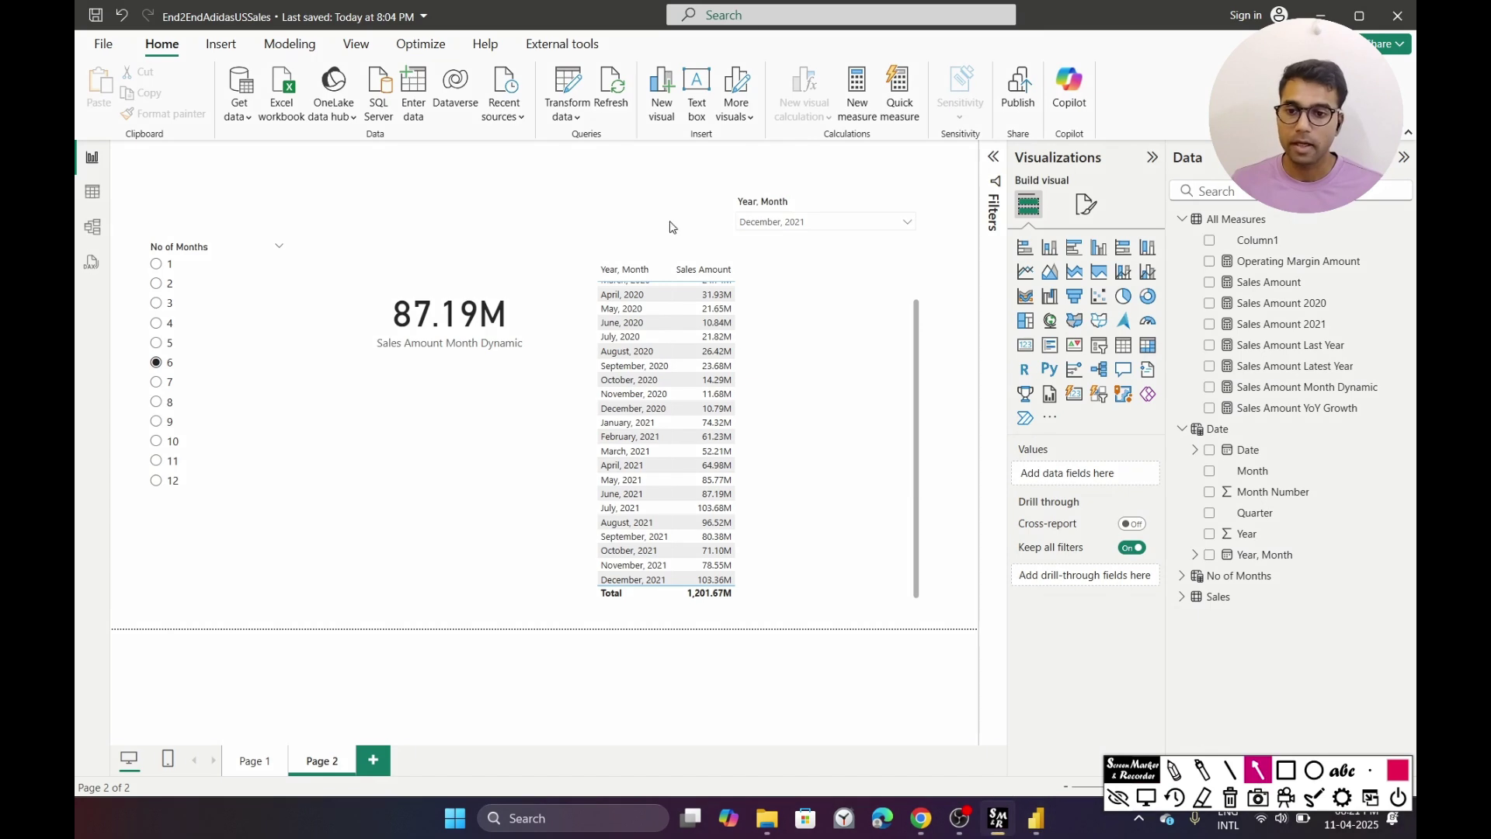
left_click_drag(598, 203, 698, 202)
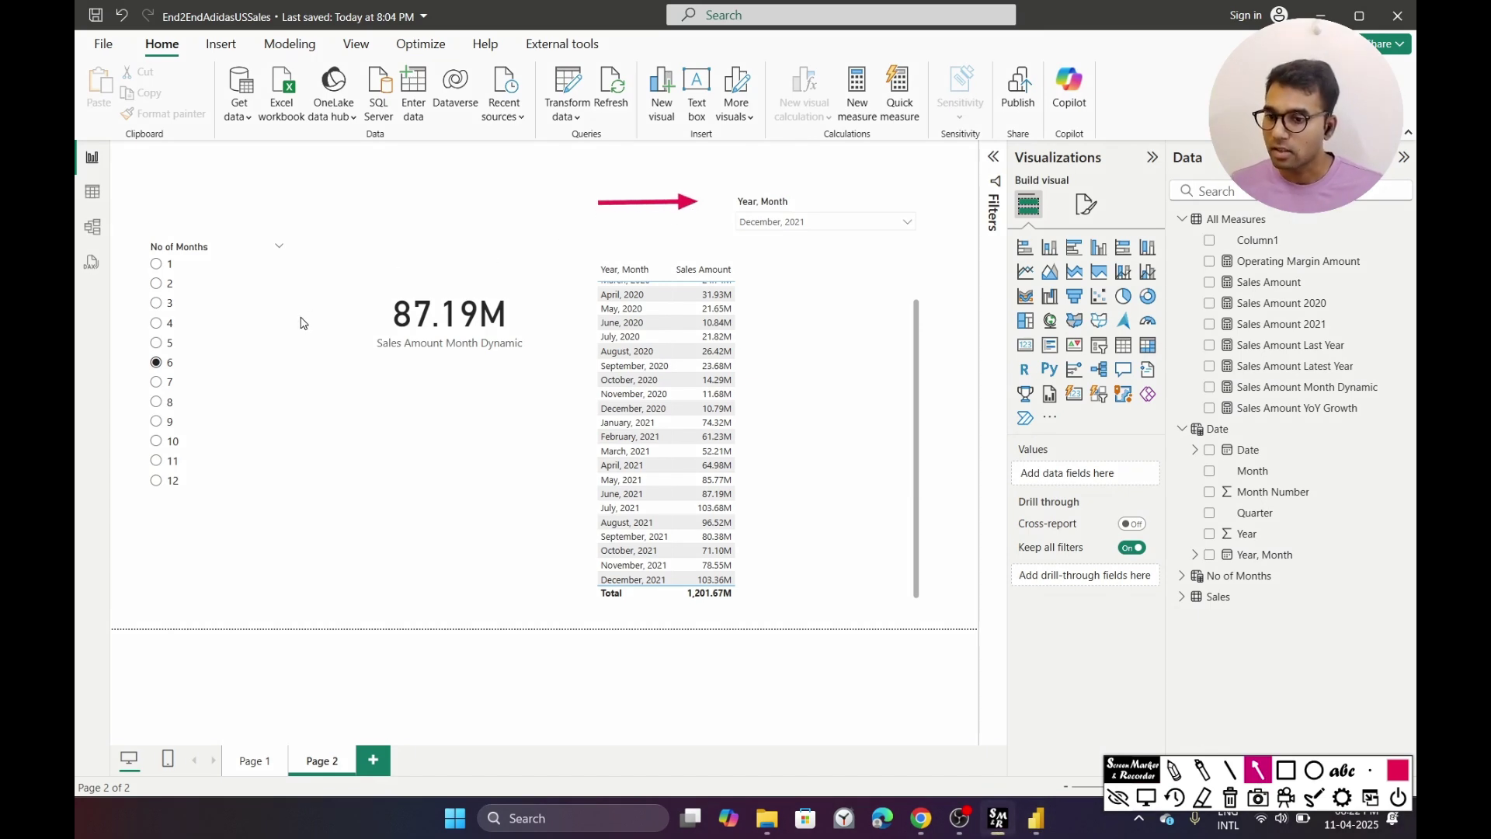
mouse_move(315, 262)
left_mouse_down()
mouse_move(294, 293)
mouse_move(185, 359)
left_mouse_up()
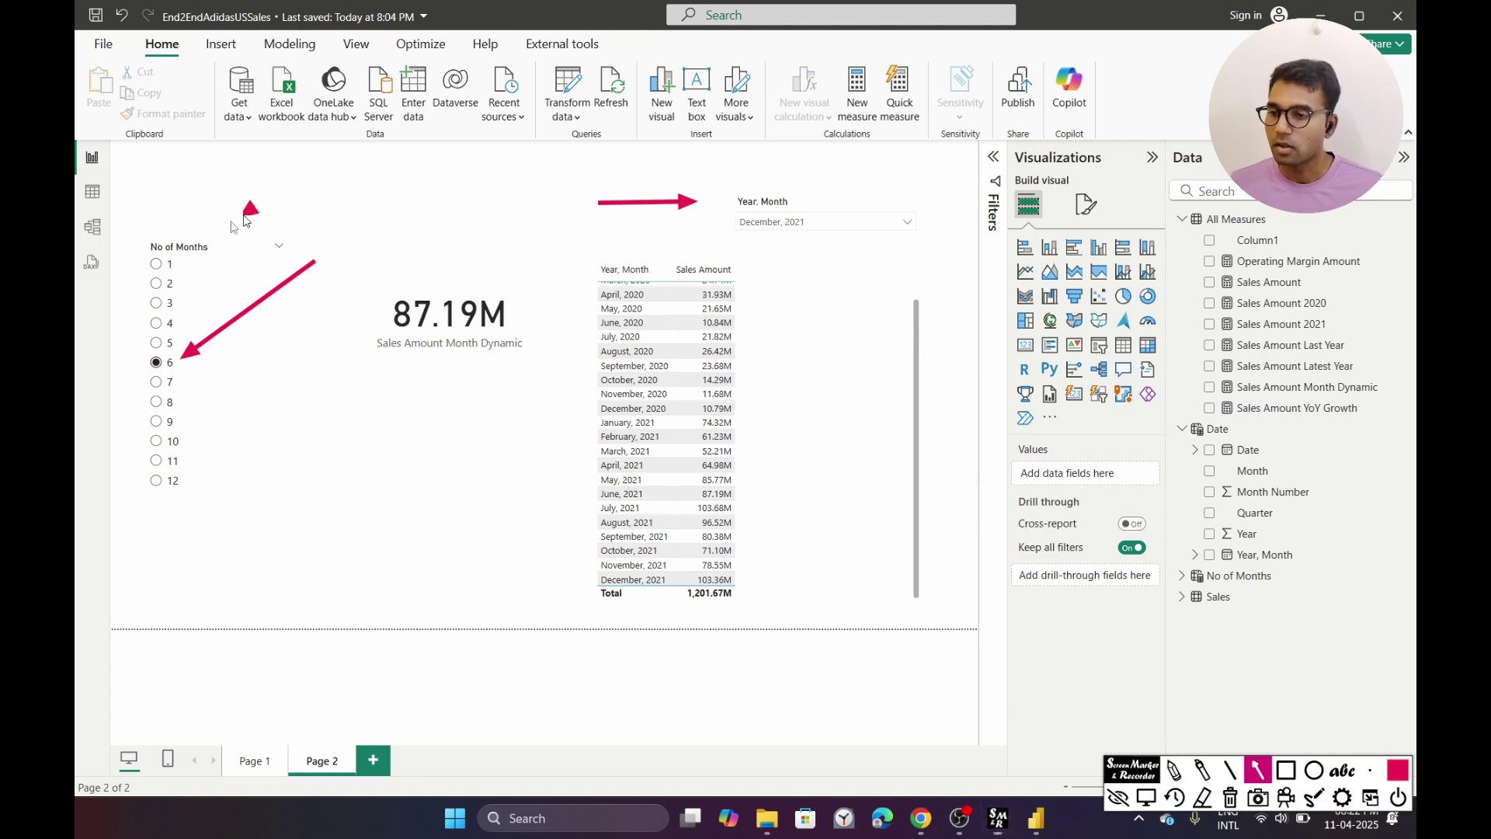
mouse_move(255, 208)
left_mouse_down()
mouse_move(172, 262)
mouse_move(183, 298)
left_mouse_up()
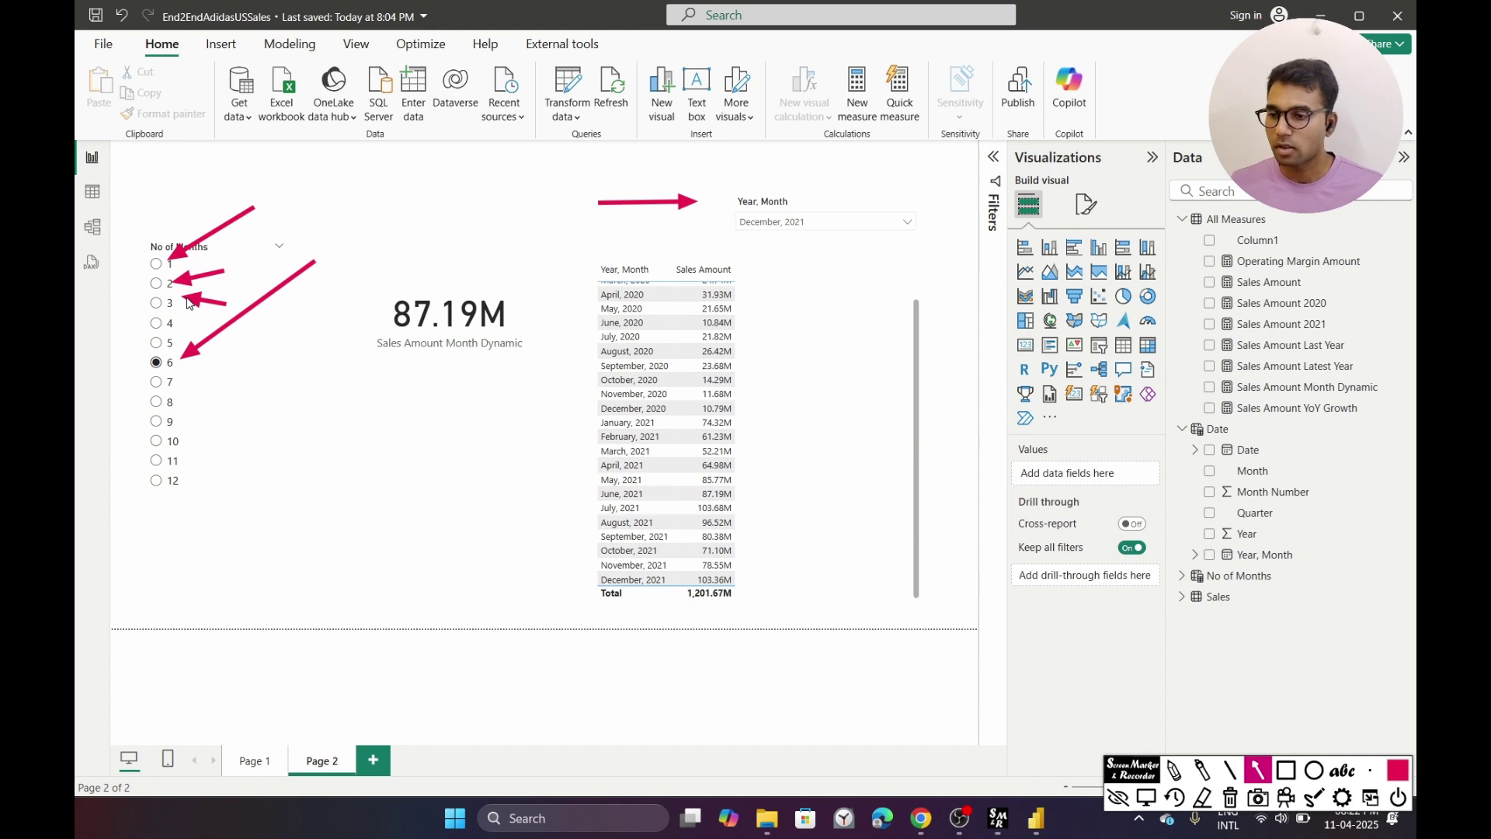
left_click_drag(242, 342, 188, 322)
left_click_drag(259, 377, 184, 345)
left_click_drag(259, 410, 185, 365)
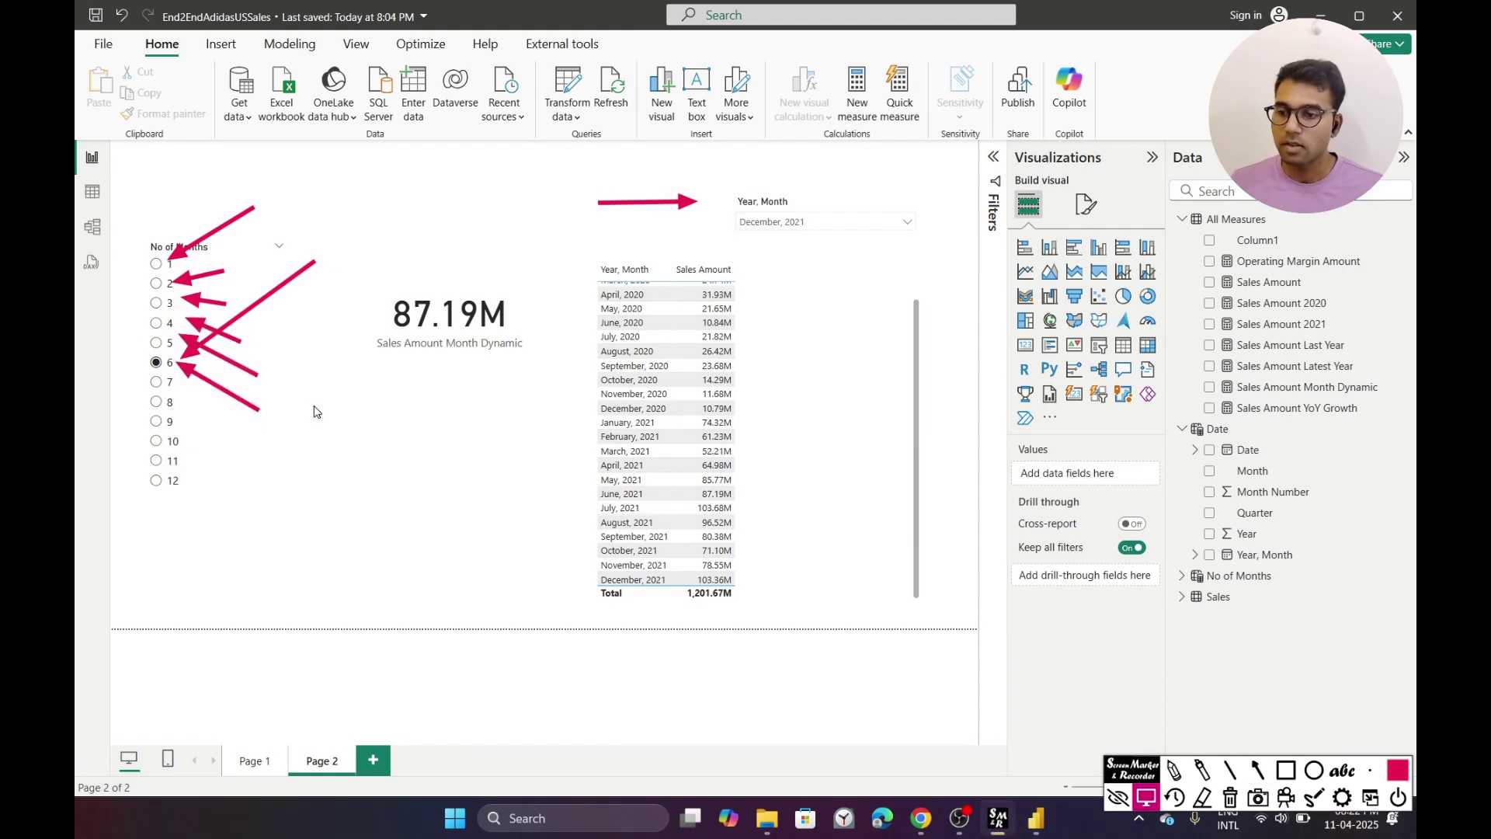
- Mark the Sales Amount Month Dynamic card and the table's June, 2021 row with annotation arrows, and clear them
left_click(1258, 770)
left_click_drag(318, 421, 395, 352)
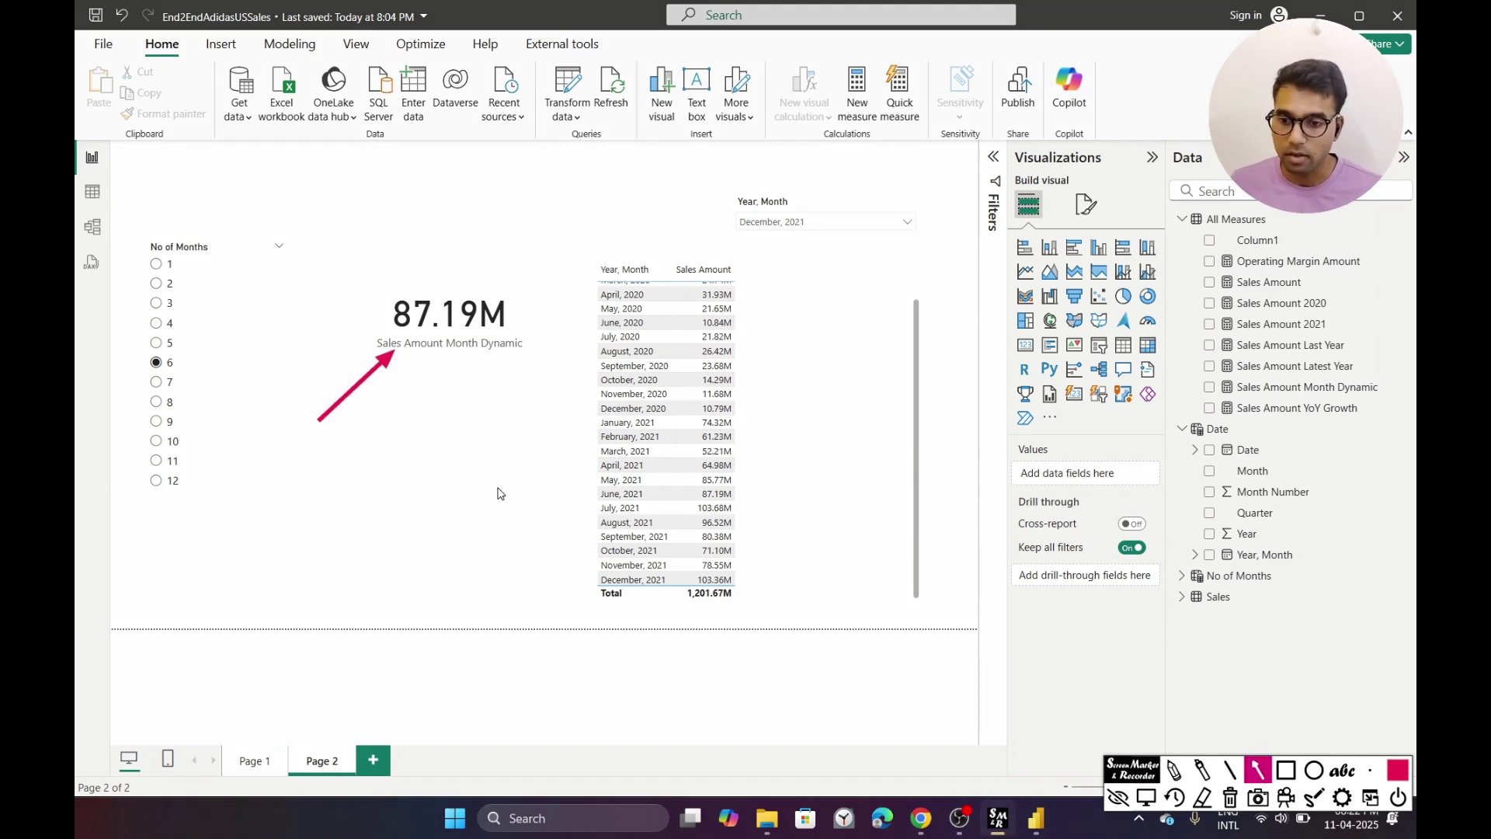
left_click_drag(490, 534, 594, 497)
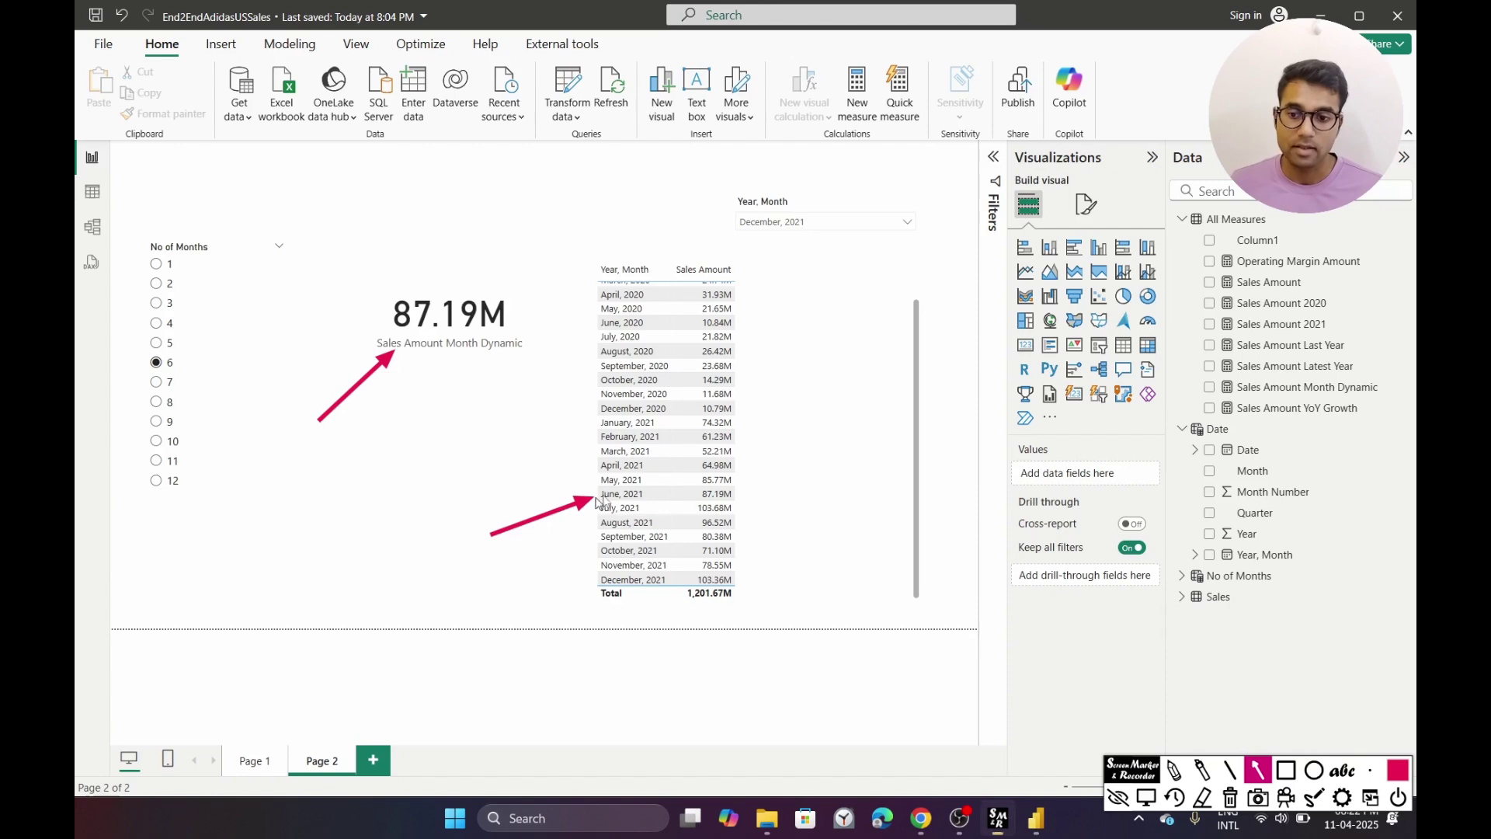
left_click_drag(880, 542, 743, 499)
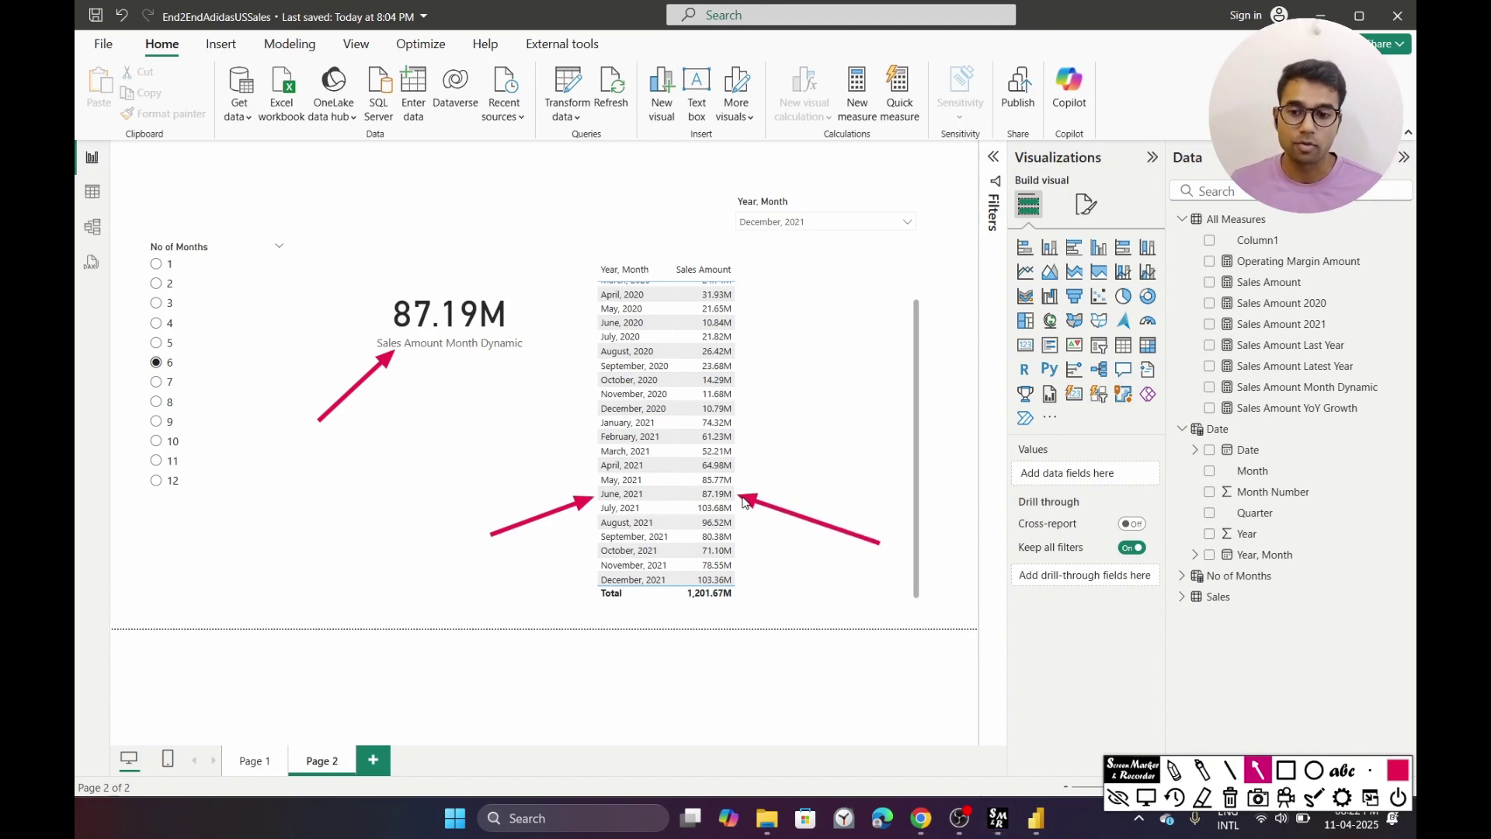
key("Escape")
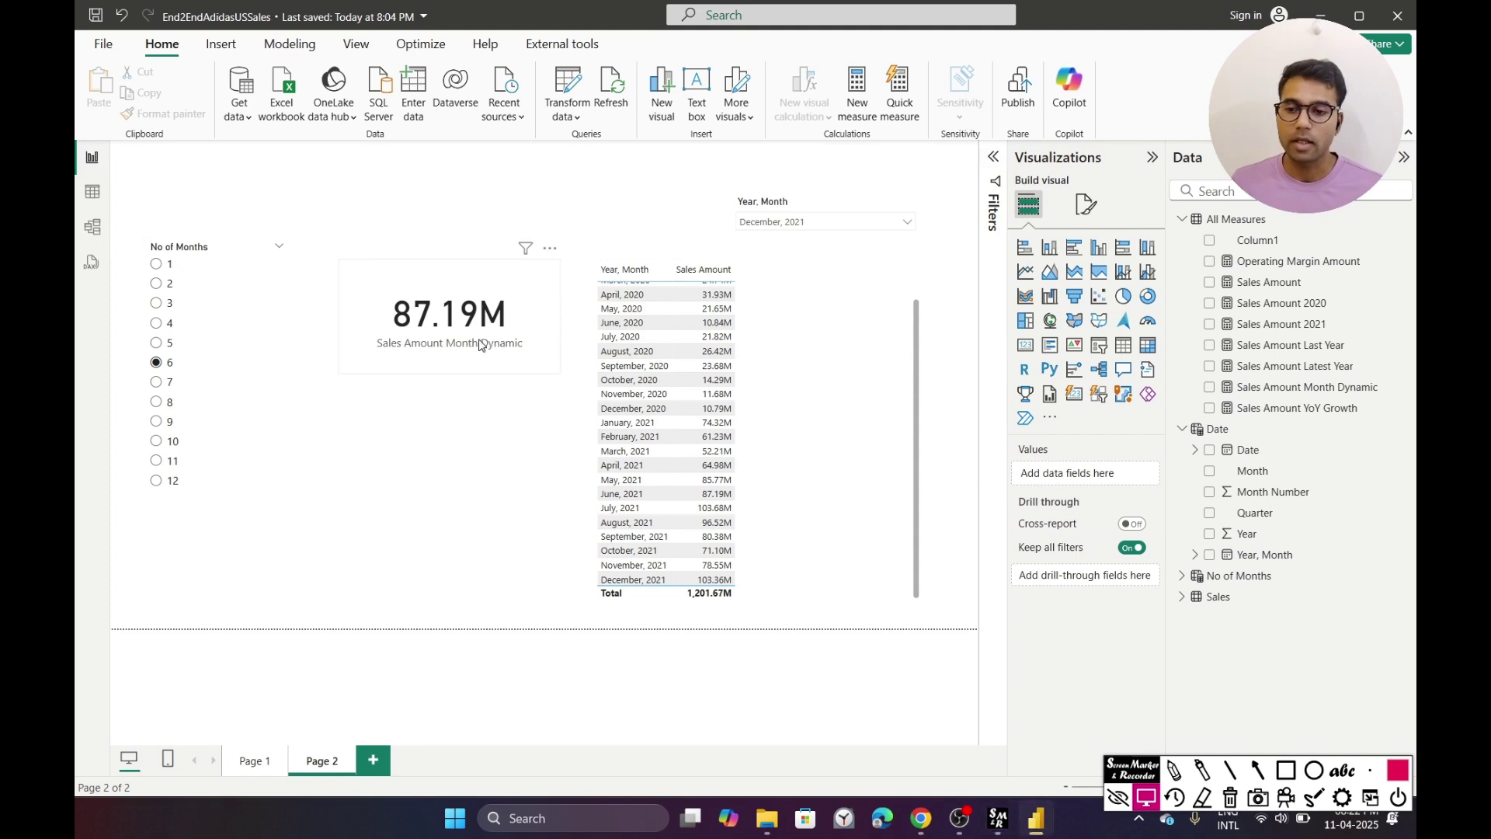
- Examine the Sales Amount Month Dynamic formula and its 'Date'[Year, Month] argument against the Year, Month slicer
left_click(1333, 388)
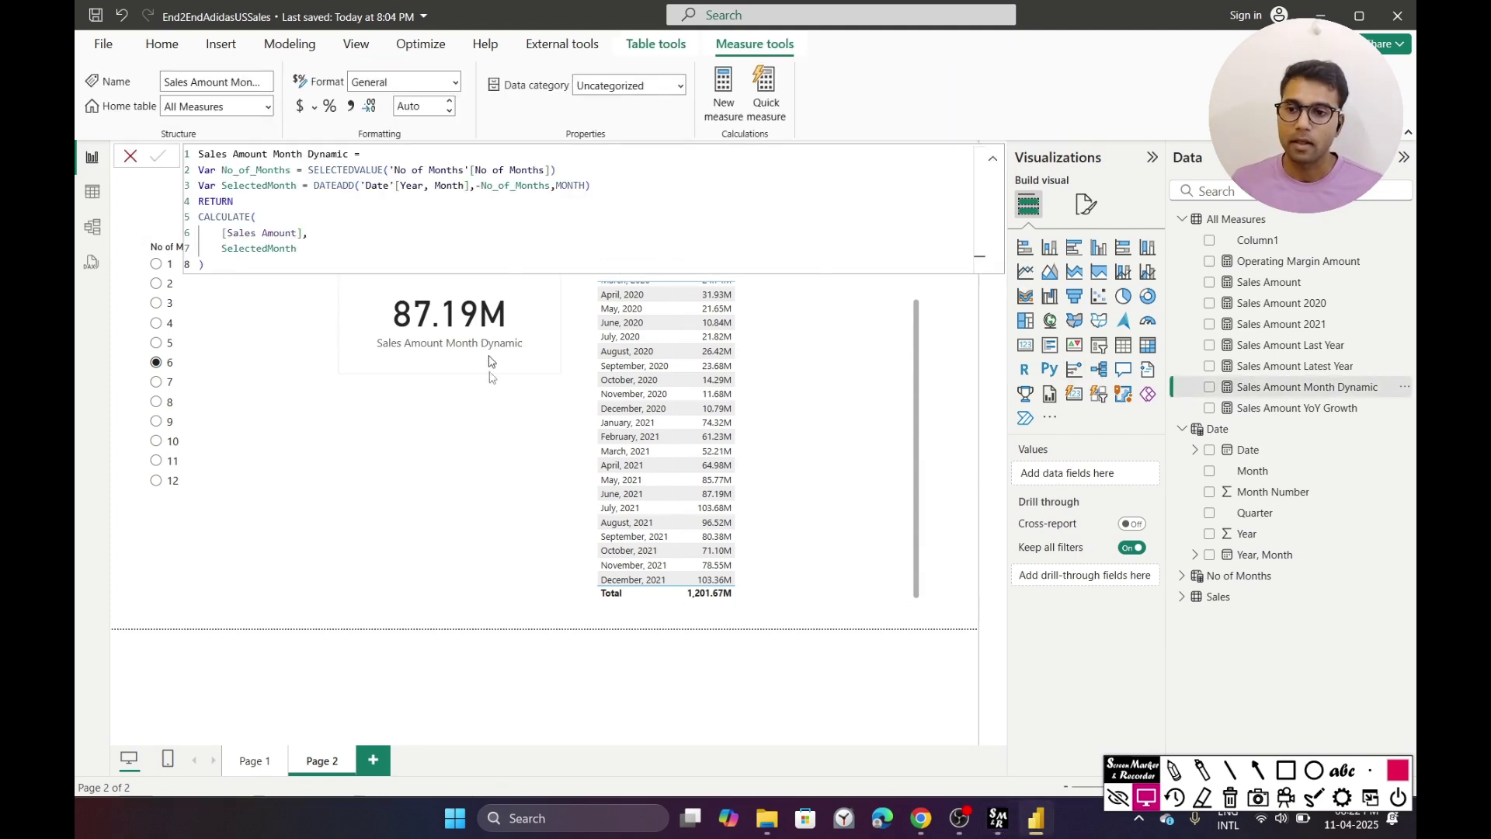
left_click(497, 448)
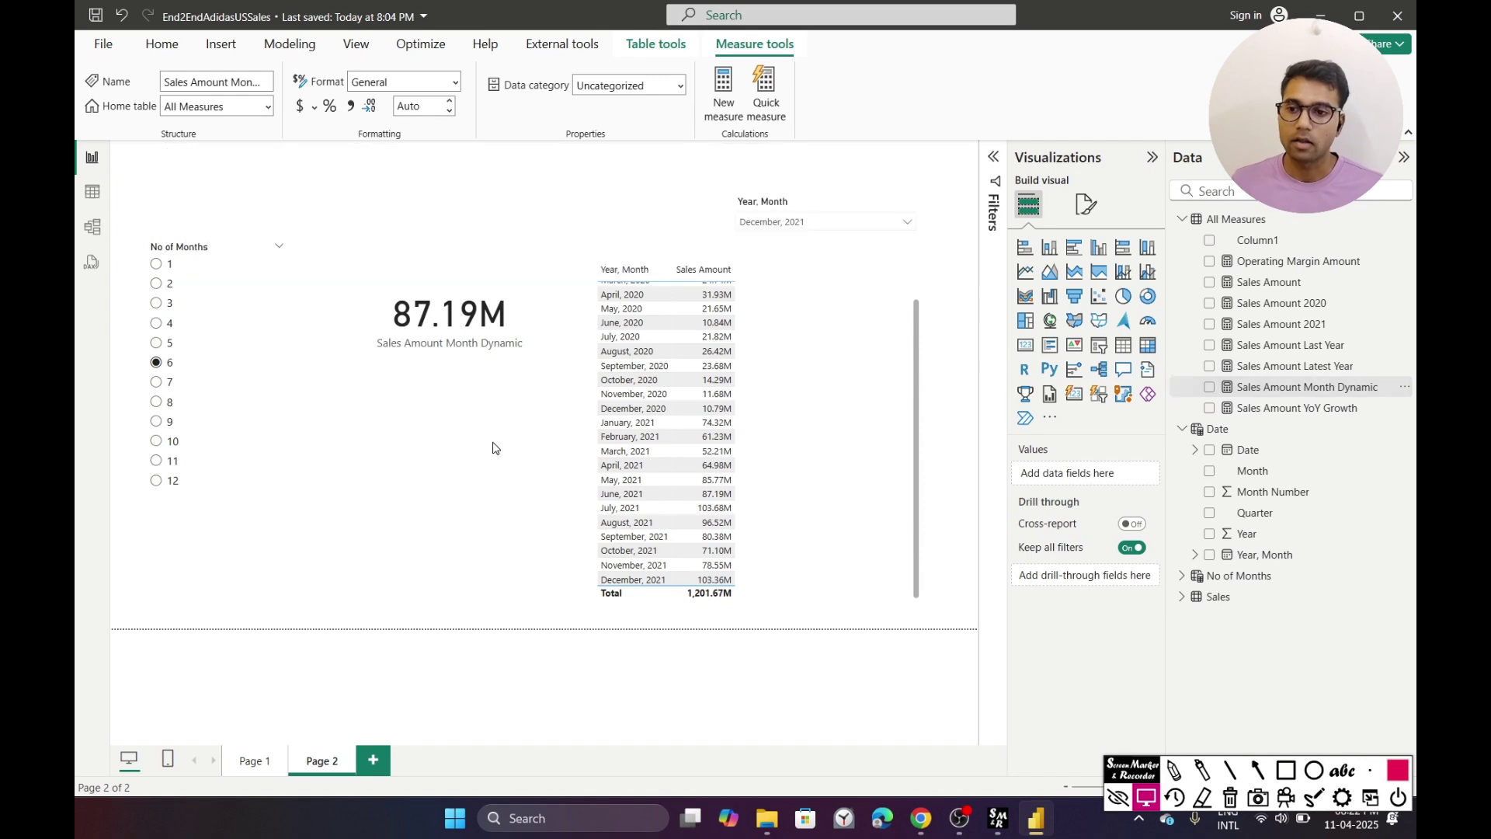
left_click(814, 202)
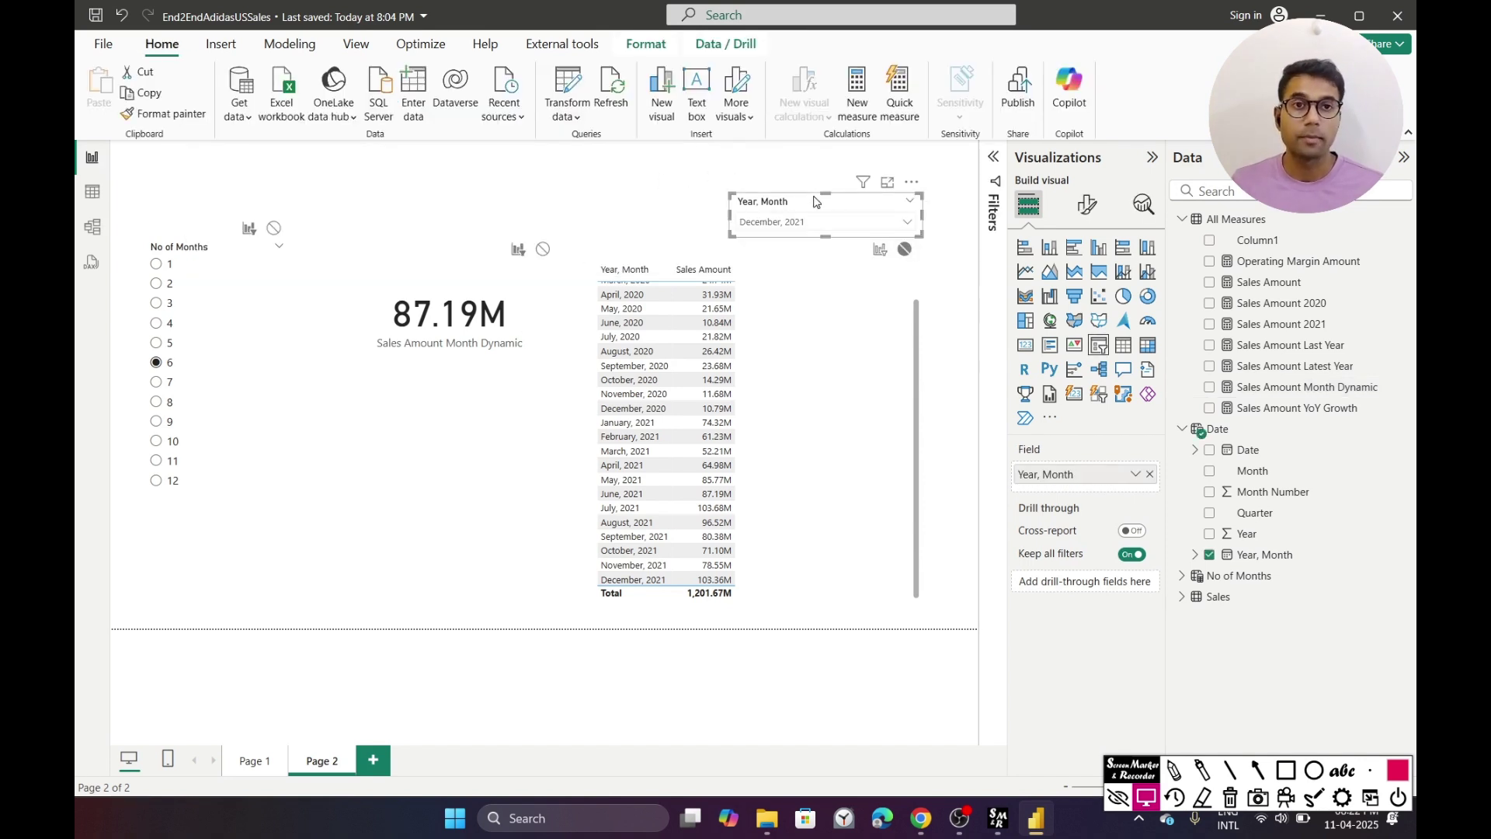
left_click(1322, 390)
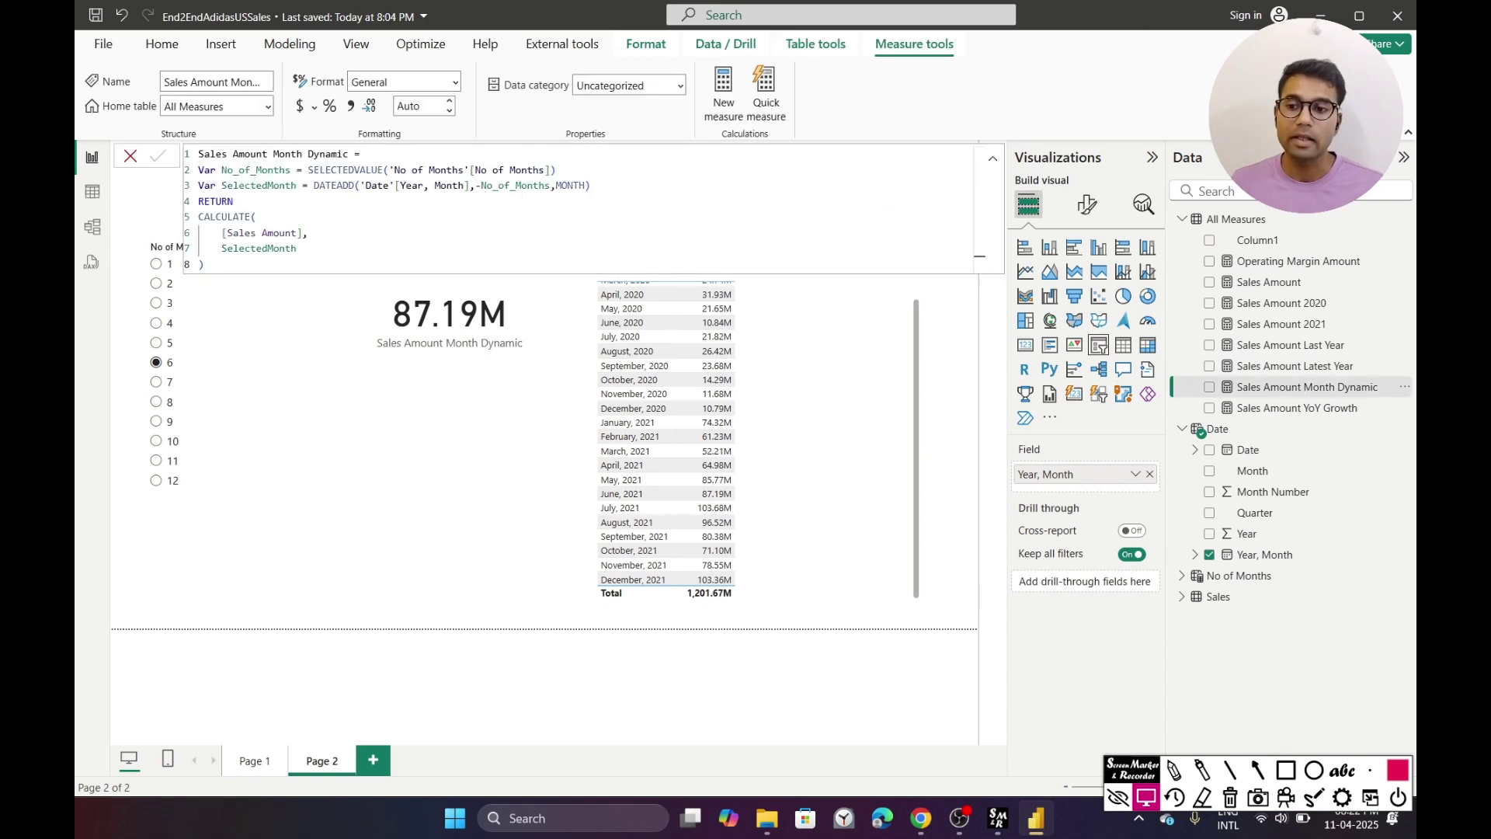
left_click_drag(360, 186, 471, 185)
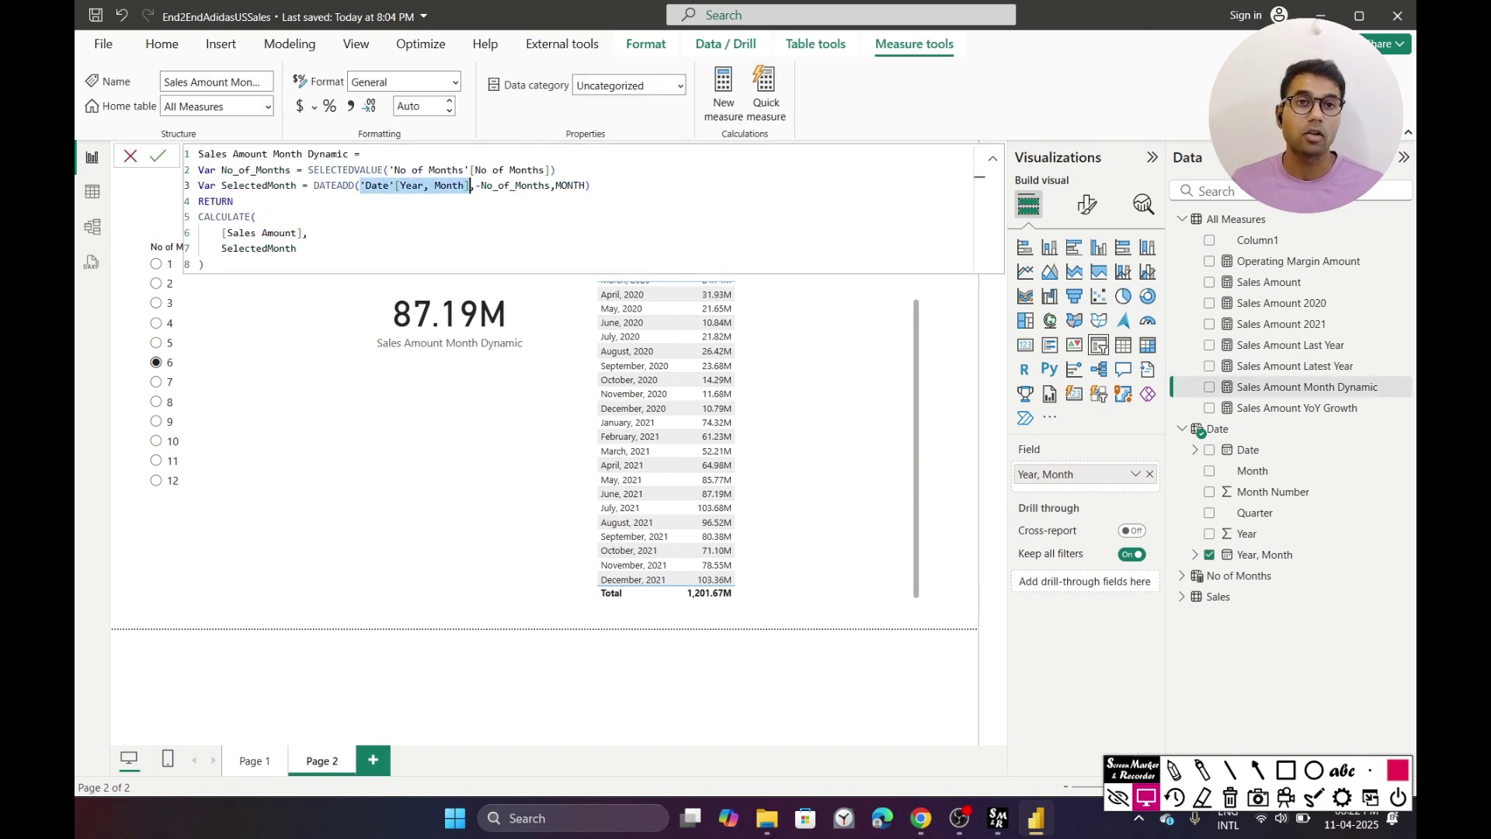
left_click(474, 428)
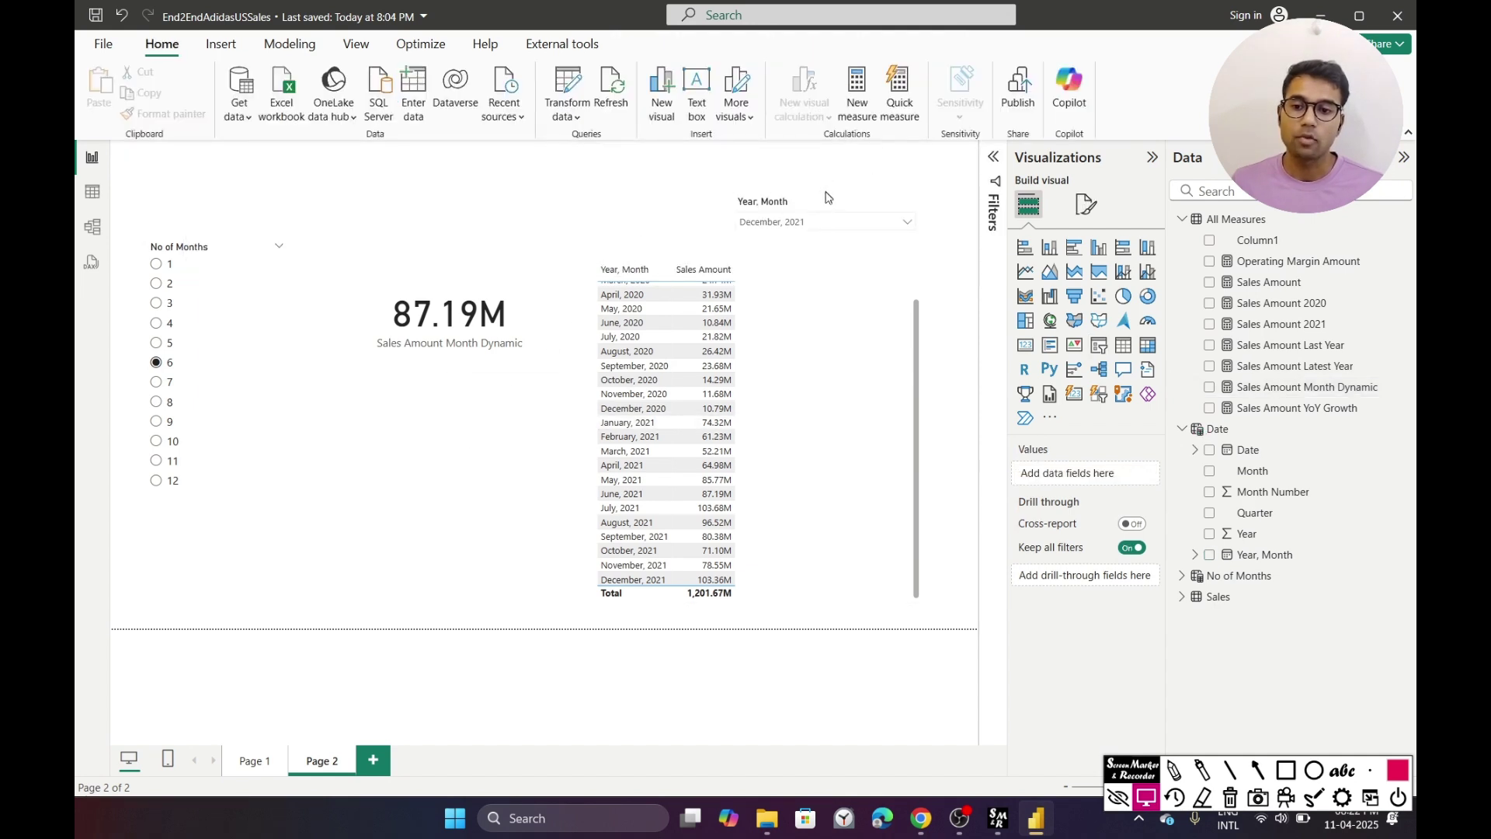
- Move the Year, Month slicer above the Sales Amount table, in line with the table's left edge
left_click_drag(824, 200, 690, 169)
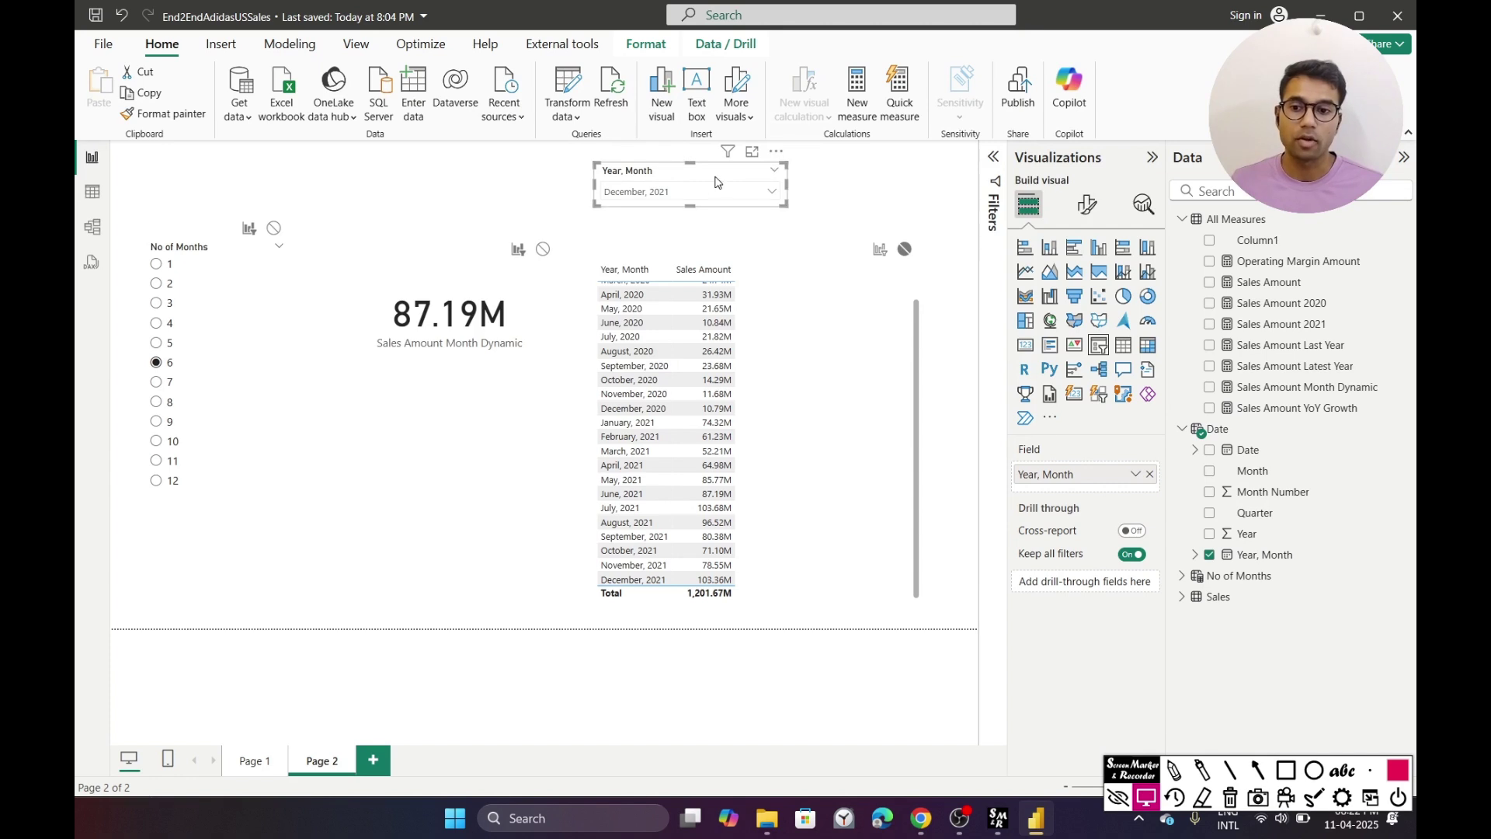